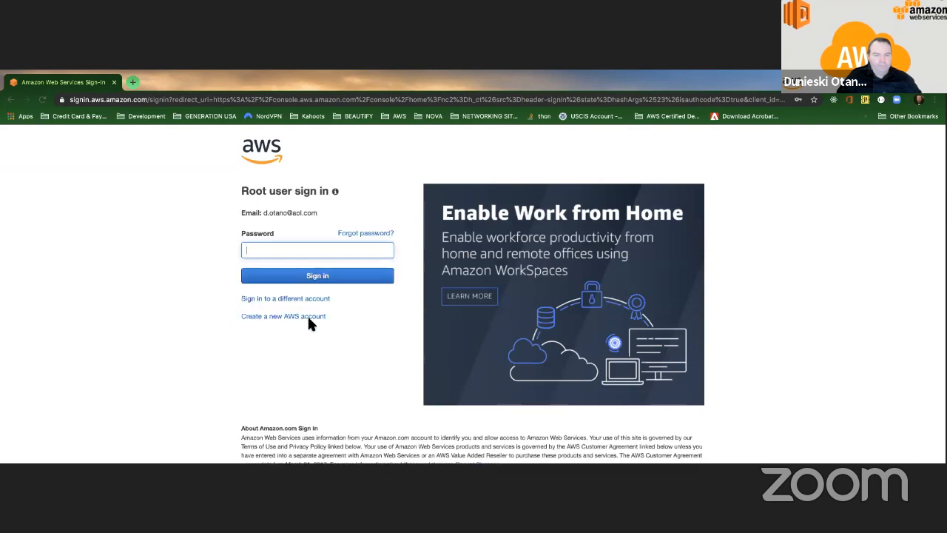
# Step: Sign in as the root user using the saved password suggestion
pyautogui.click(313, 251)
pyautogui.click(315, 273)
pyautogui.click(316, 277)
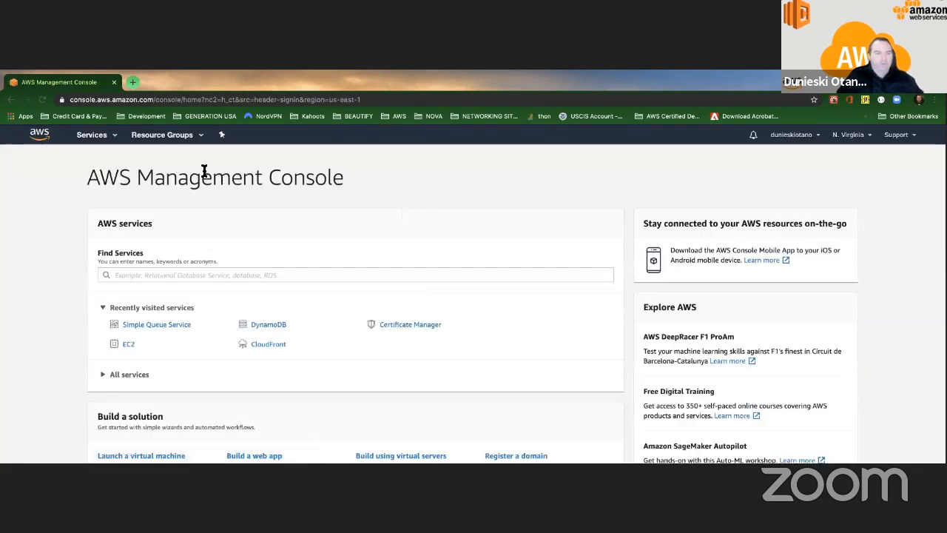
# Step: Search the services list for 'iam' and open the IAM console
pyautogui.click(95, 134)
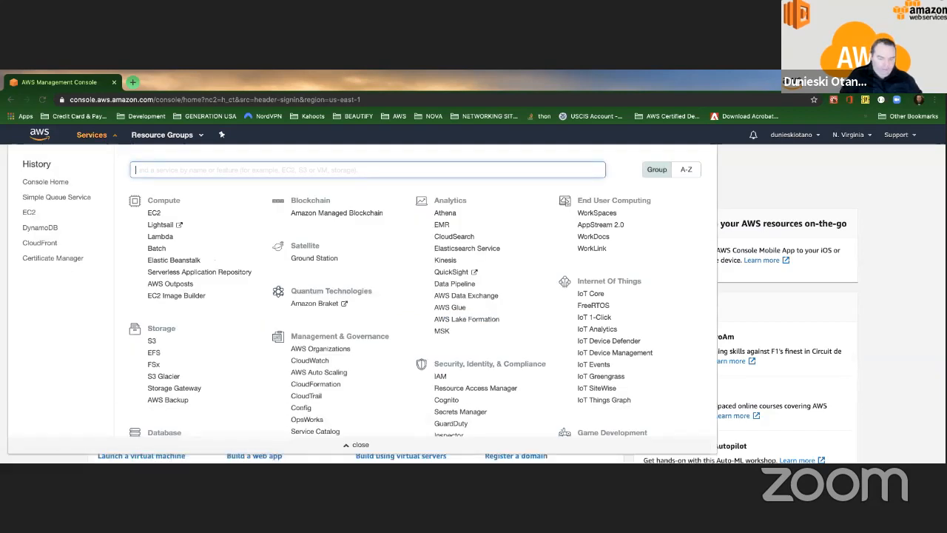
pyautogui.write('iam')
pyautogui.click(166, 189)
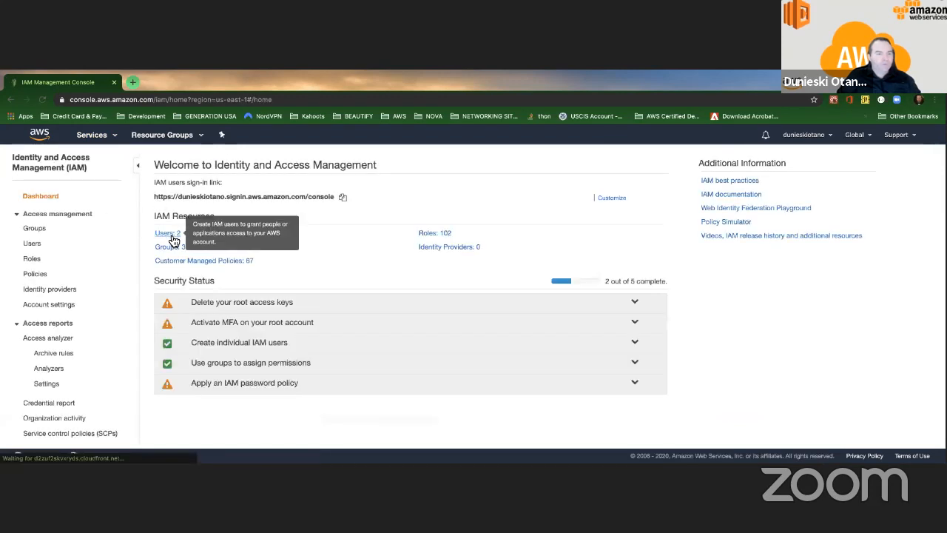
# Step: Check the IAM Users list, copy the dashboard's IAM users sign-in URL, and start a blank tab
pyautogui.click(171, 234)
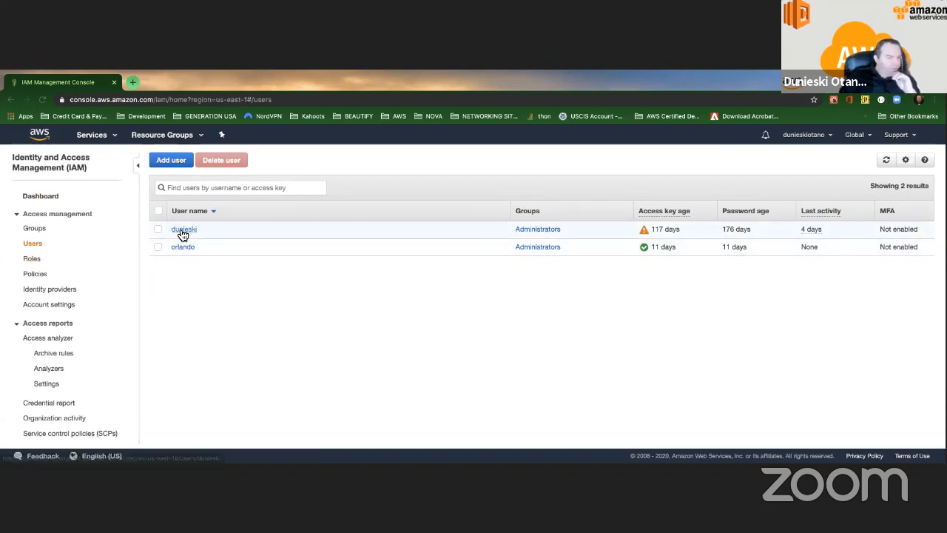
pyautogui.click(53, 196)
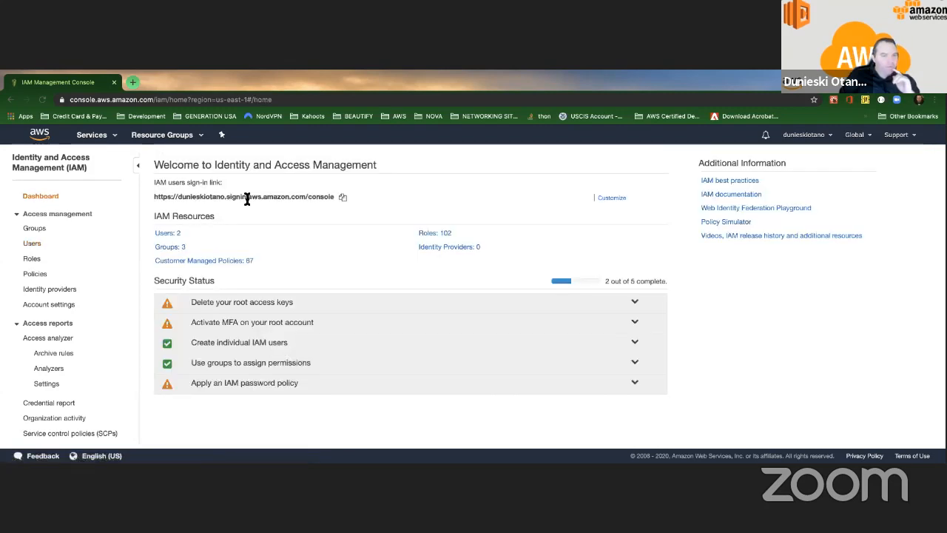
pyautogui.click(342, 198)
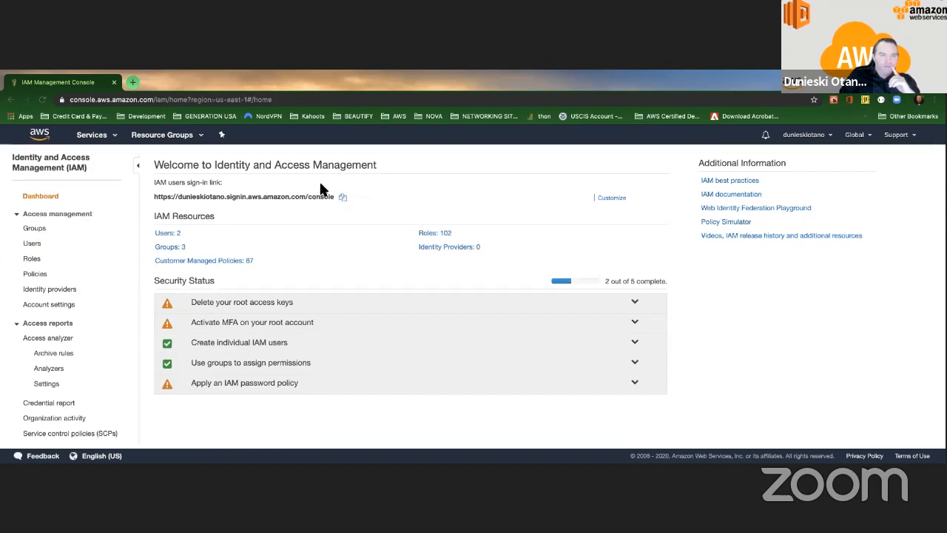
pyautogui.click(134, 82)
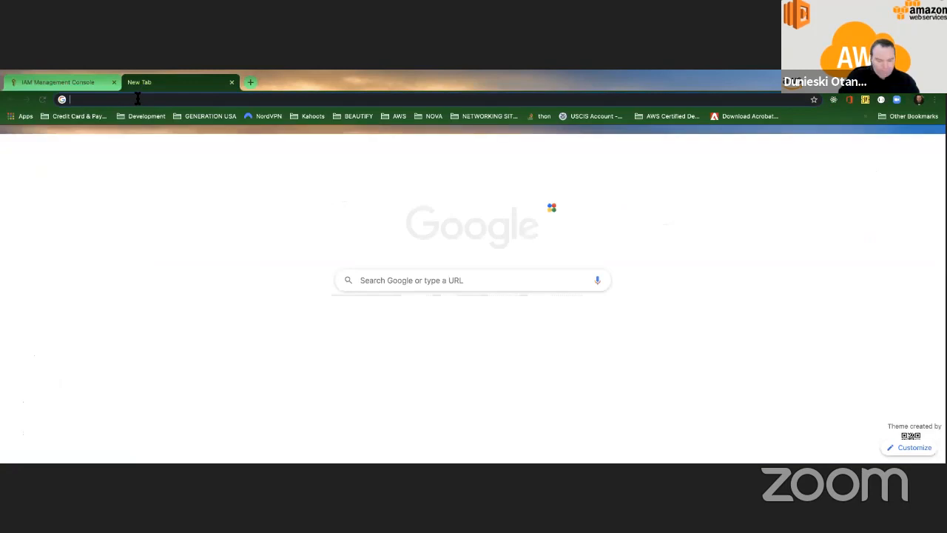
# Step: Paste the copied IAM users sign-in link into the address bar and load it
pyautogui.click(137, 99)
pyautogui.hotkey('ctrl', 'v')
pyautogui.press('Return')
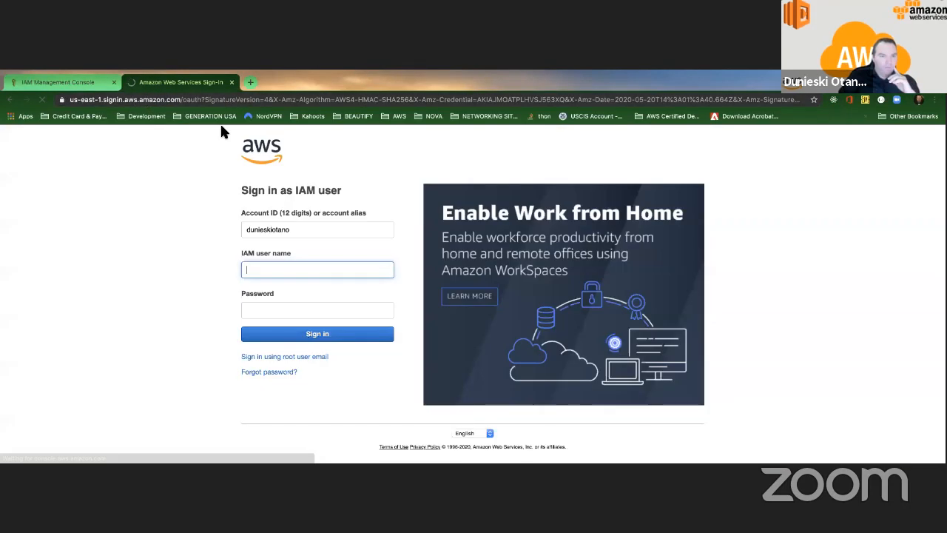
# Step: Sign in with the IAM user name and password, then dismiss Chrome's save-password popup
pyautogui.click(296, 267)
pyautogui.write('dunieski')
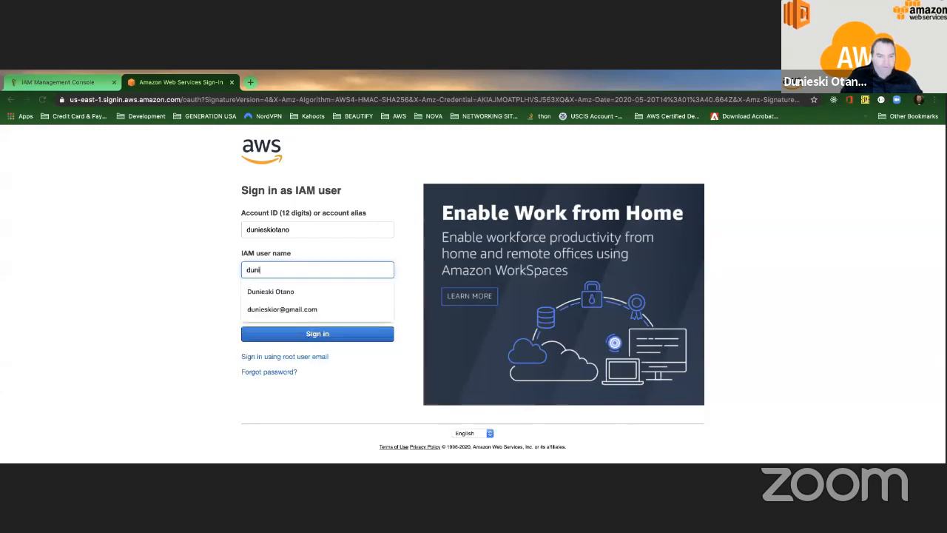
pyautogui.press('Tab')
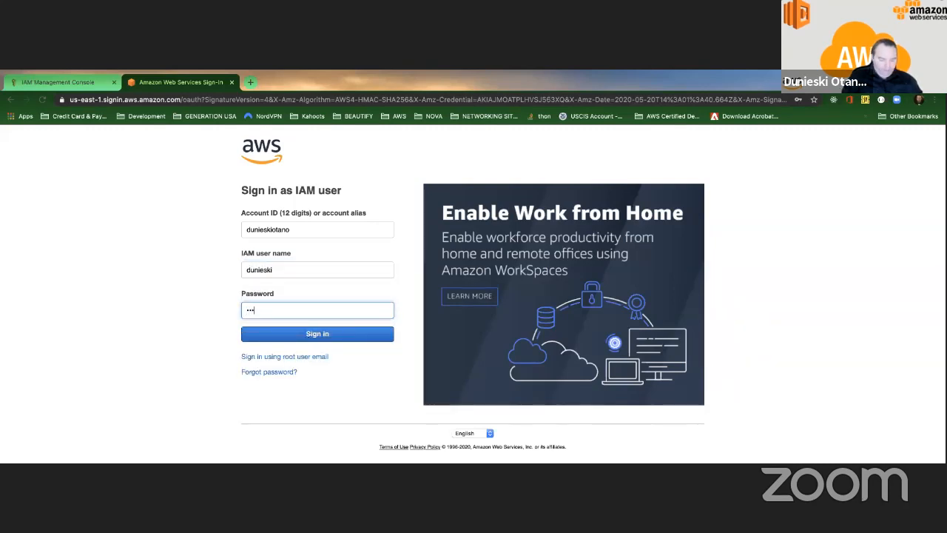
pyautogui.press('Return')
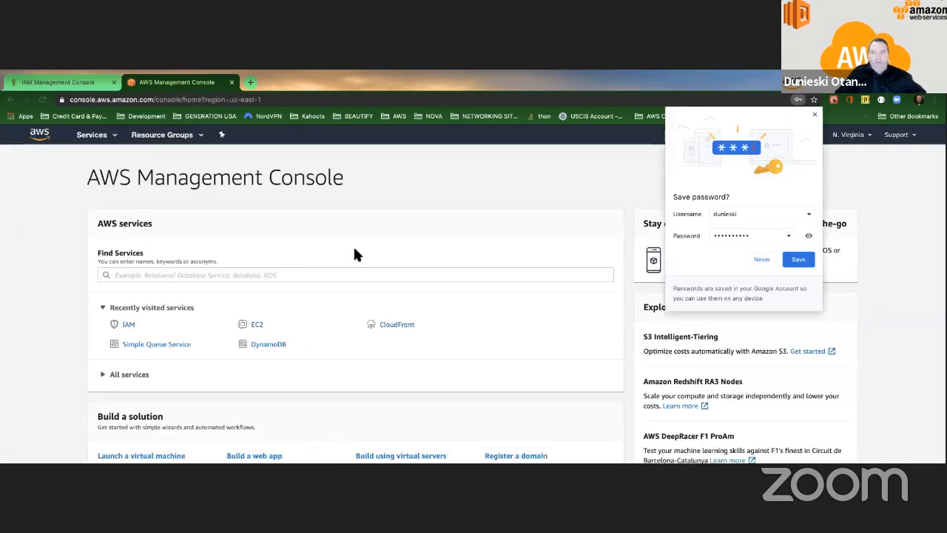
pyautogui.click(807, 258)
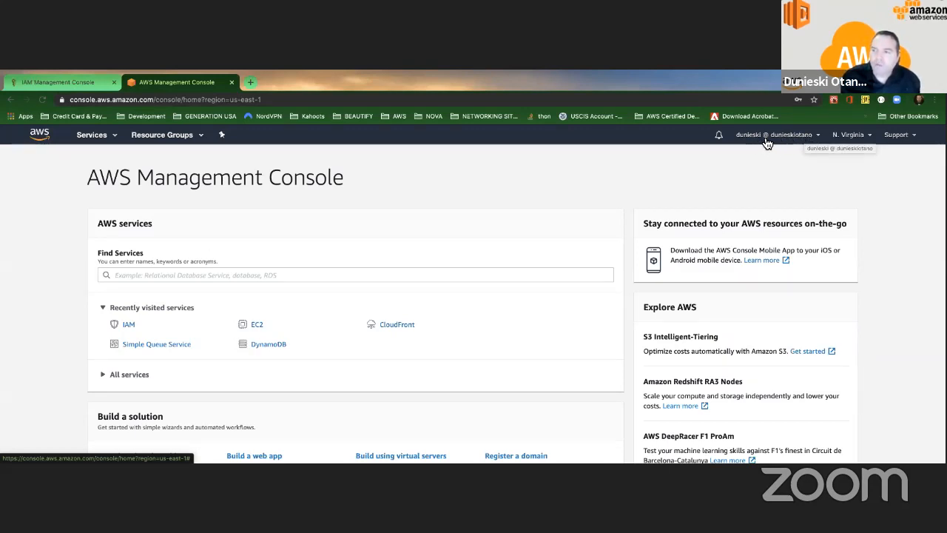
# Step: Search services for 'b' and open Billing, which shows a 'You Need Permissions' error
pyautogui.click(117, 139)
pyautogui.write('bill')
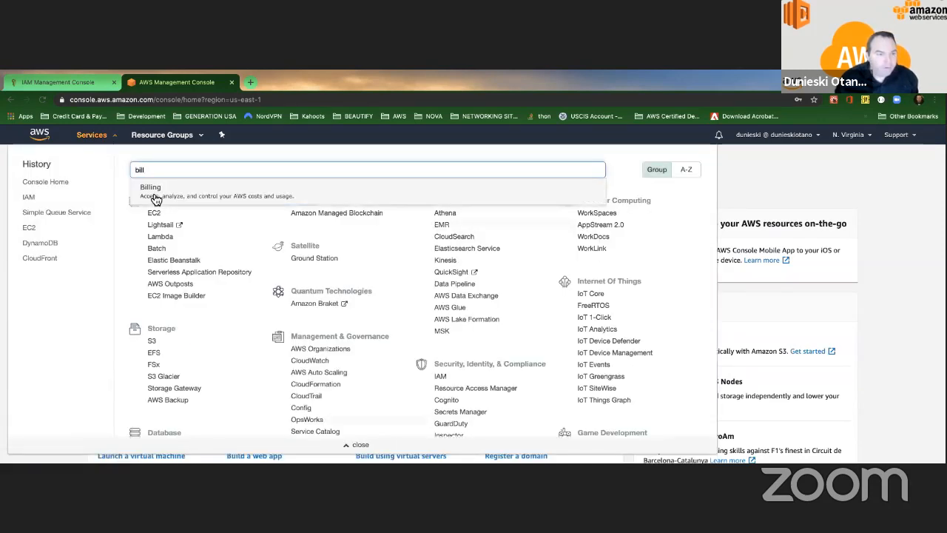
pyautogui.click(150, 187)
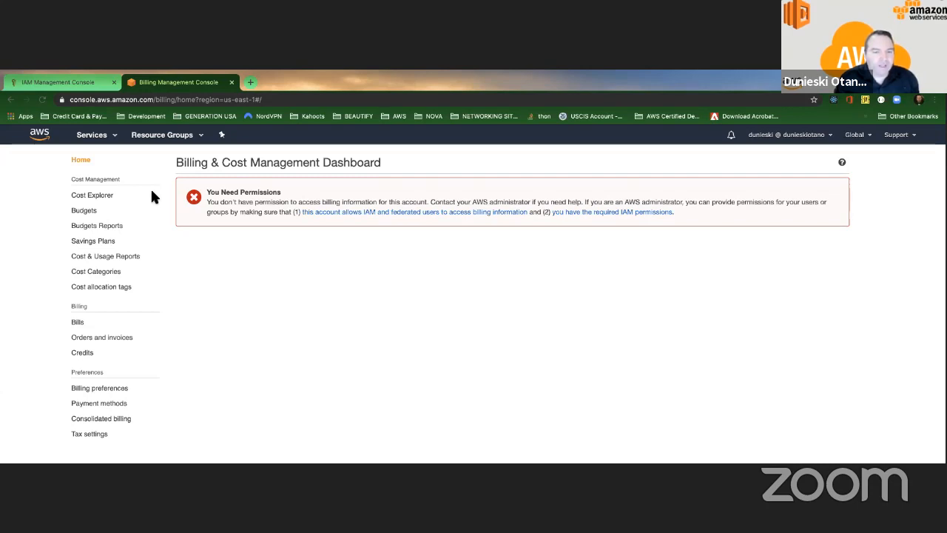
pyautogui.click(412, 213)
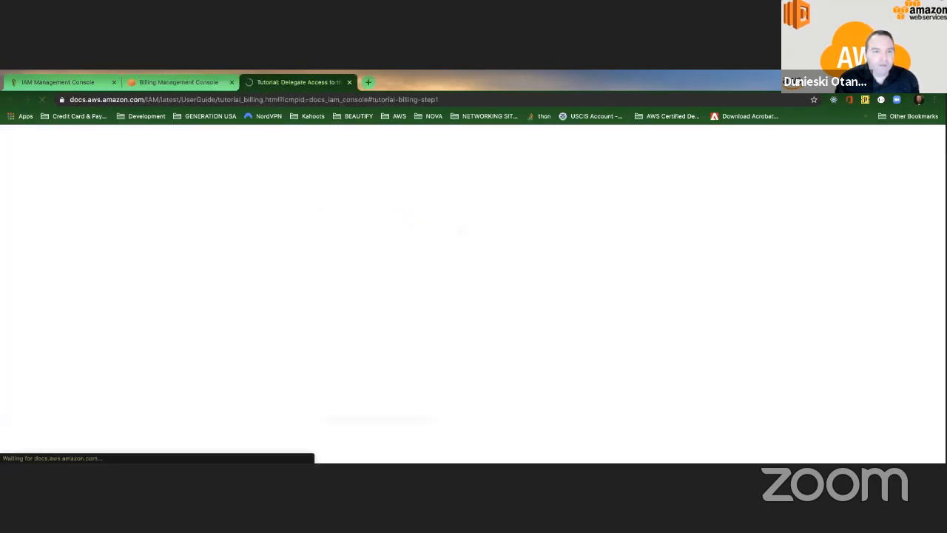
pyautogui.scroll(-2, 320, 260)
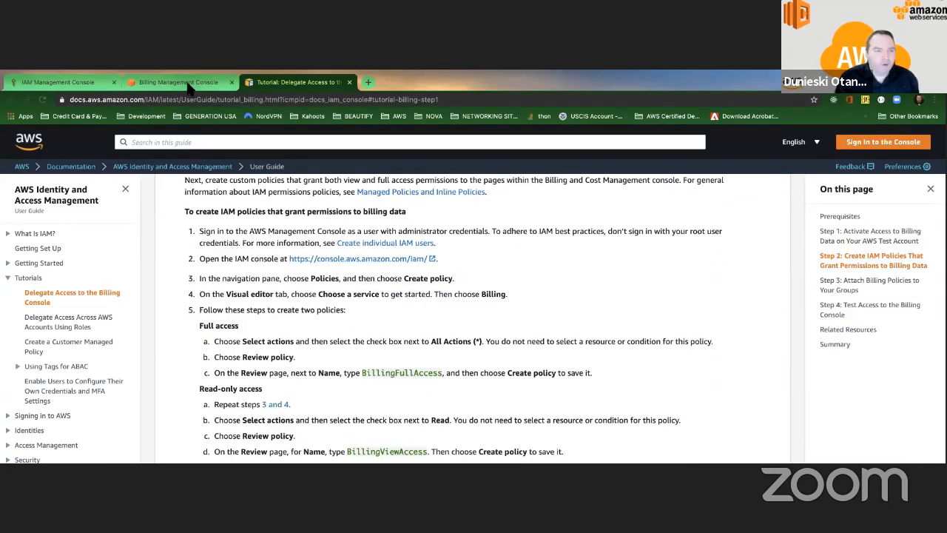
pyautogui.click(181, 82)
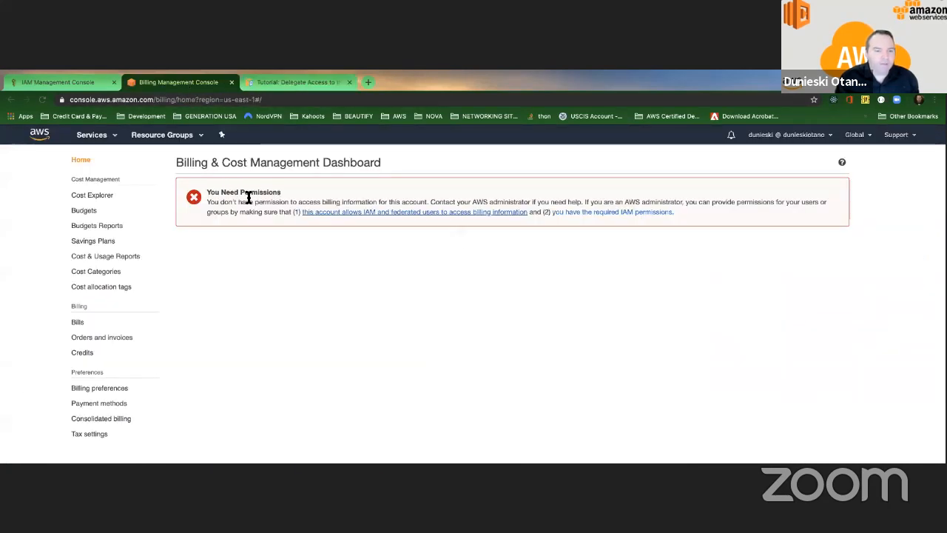
pyautogui.moveTo(208, 188); pyautogui.dragTo(270, 200)
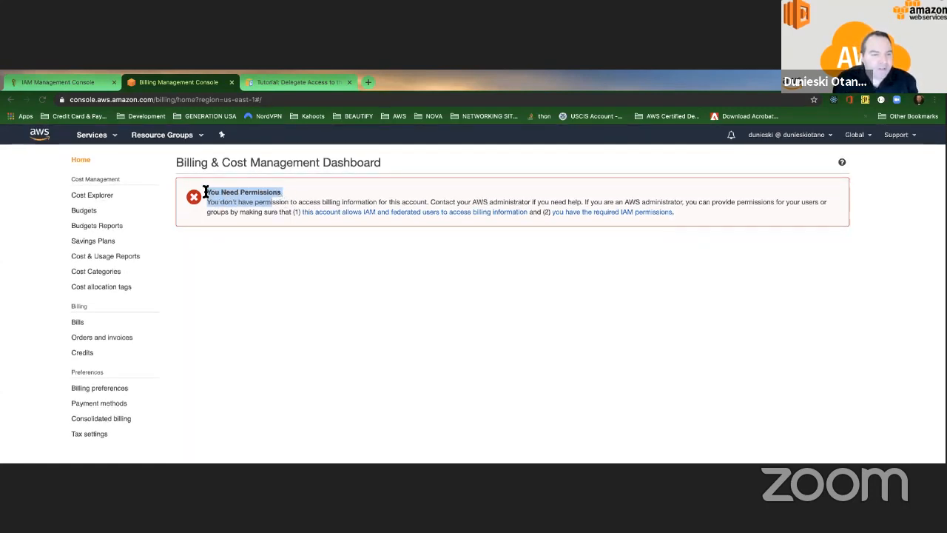
pyautogui.scroll(-1, 239, 192)
pyautogui.moveTo(289, 200); pyautogui.dragTo(343, 205)
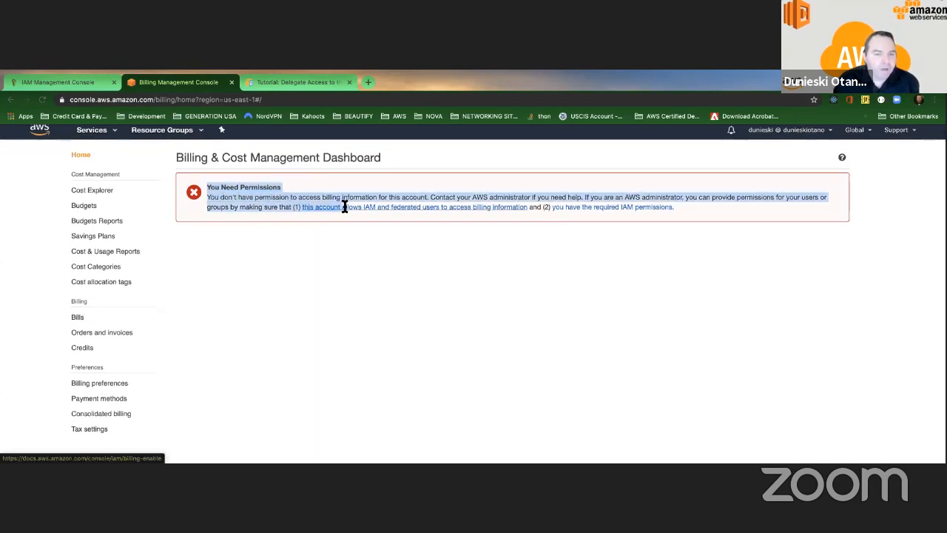
pyautogui.click(338, 216)
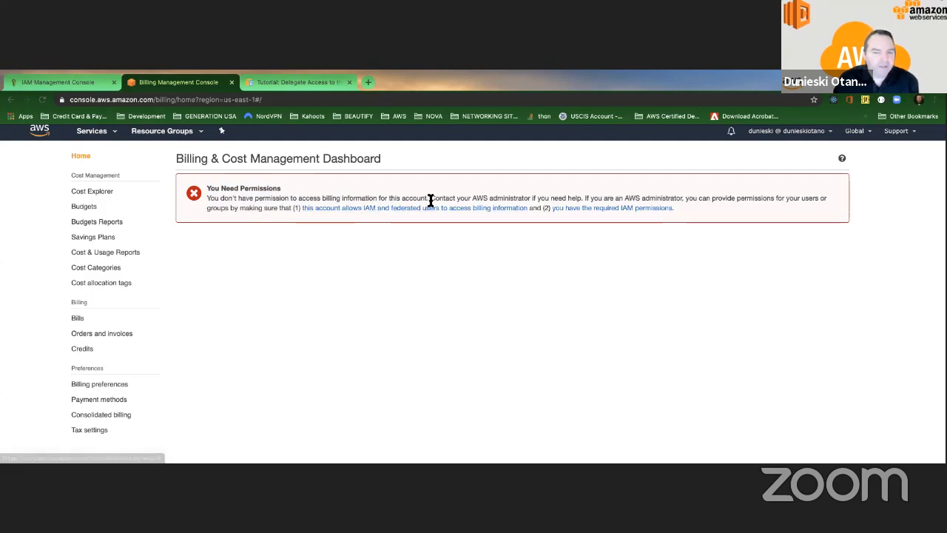
pyautogui.moveTo(472, 199); pyautogui.dragTo(533, 198)
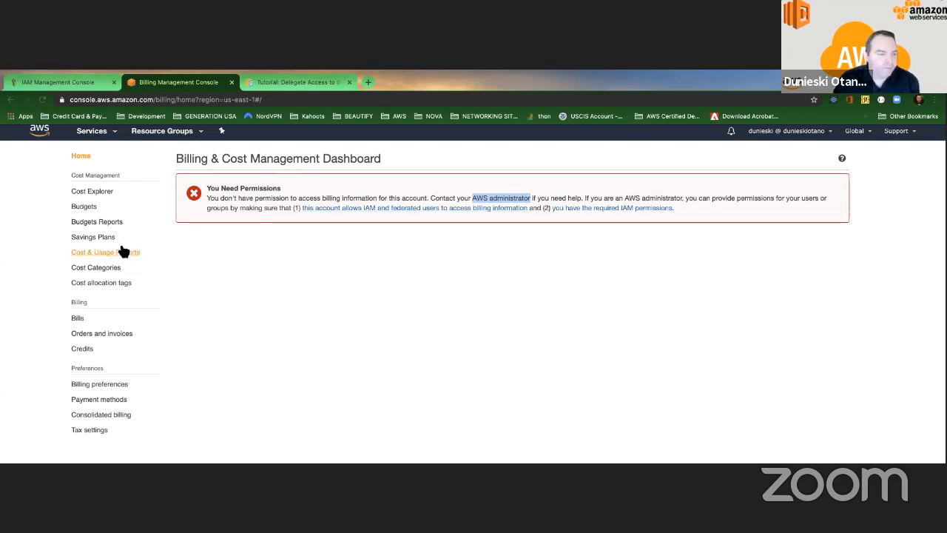
# Step: Visit Cost Explorer, Budgets, Savings Plans, Credits, Billing preferences and Payment methods, confirming access is refused
pyautogui.click(93, 192)
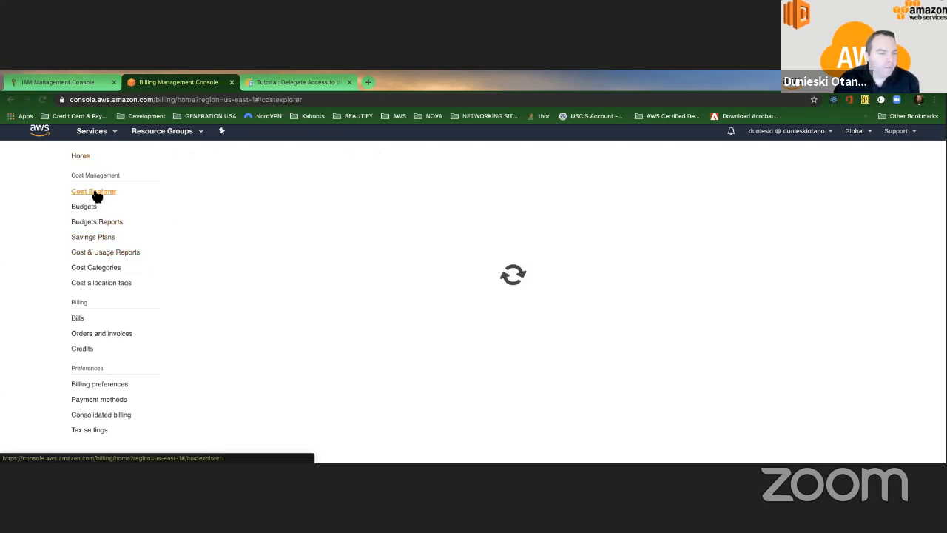
pyautogui.click(86, 206)
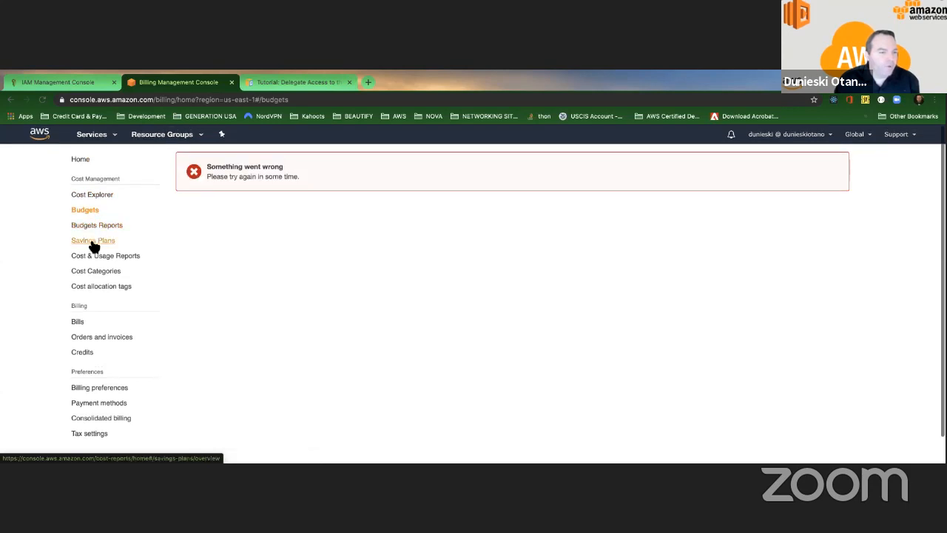
pyautogui.click(94, 241)
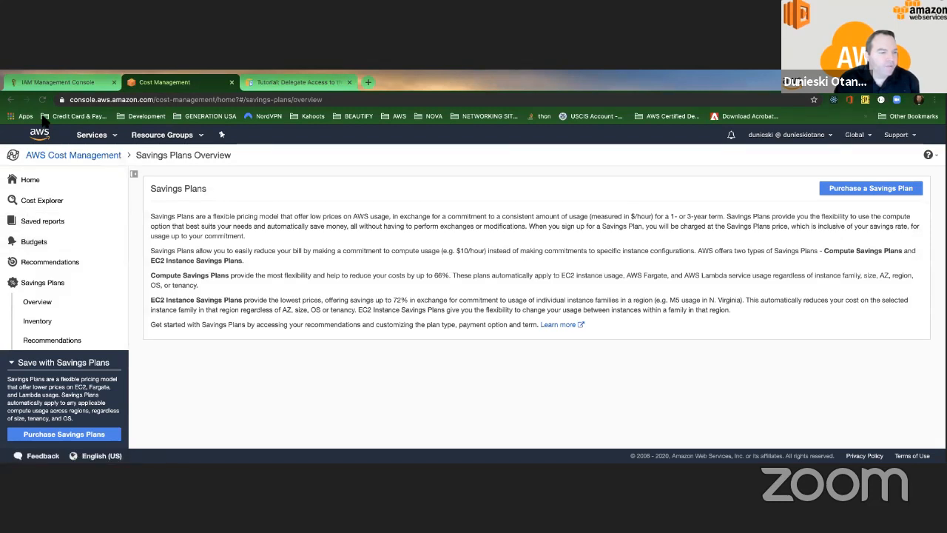
pyautogui.click(12, 99)
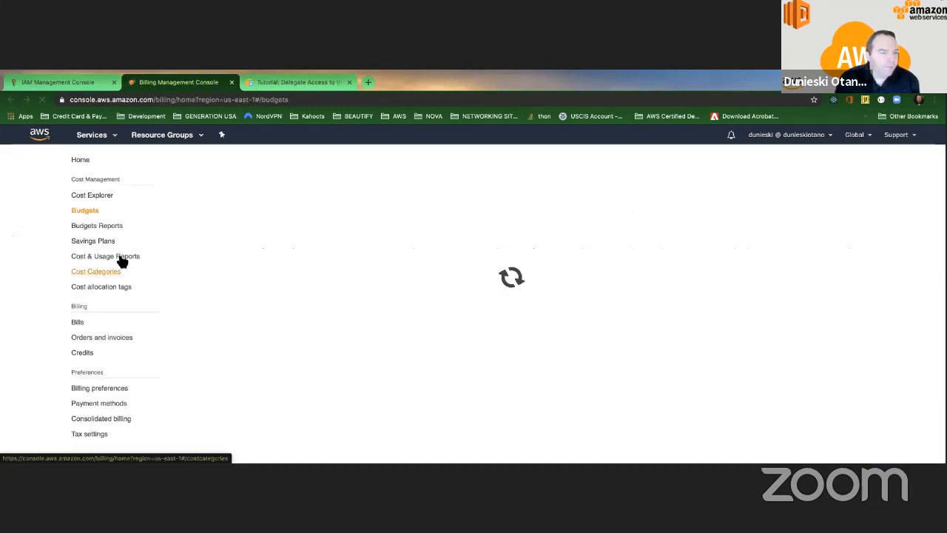
pyautogui.click(85, 353)
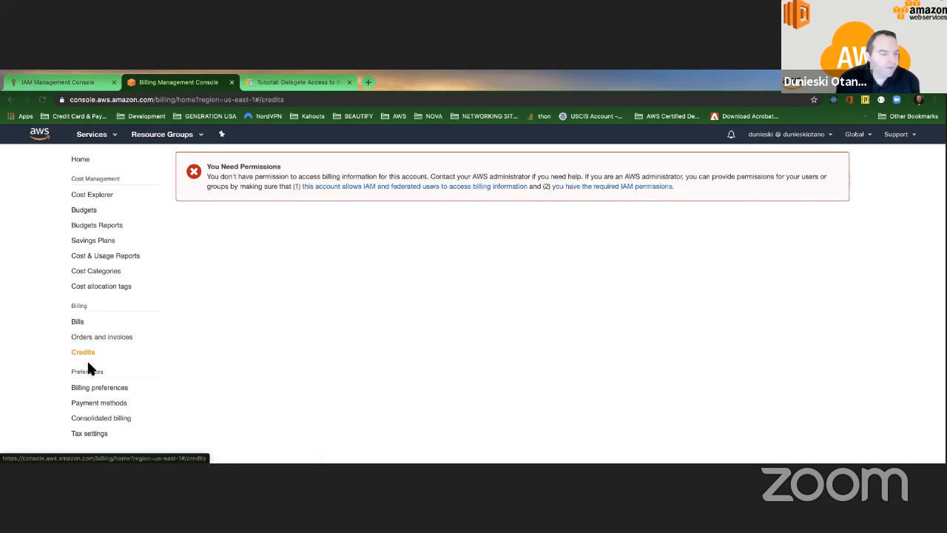
pyautogui.click(95, 388)
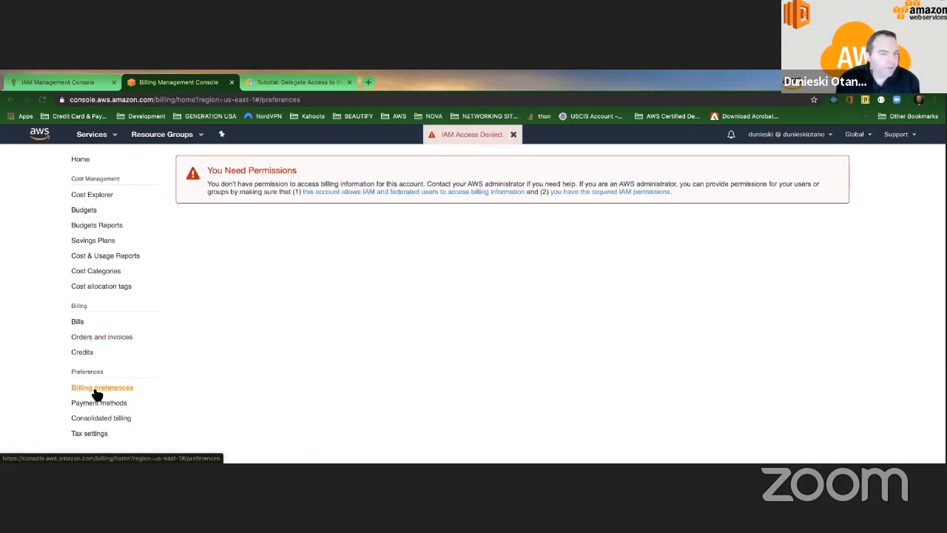
pyautogui.click(108, 405)
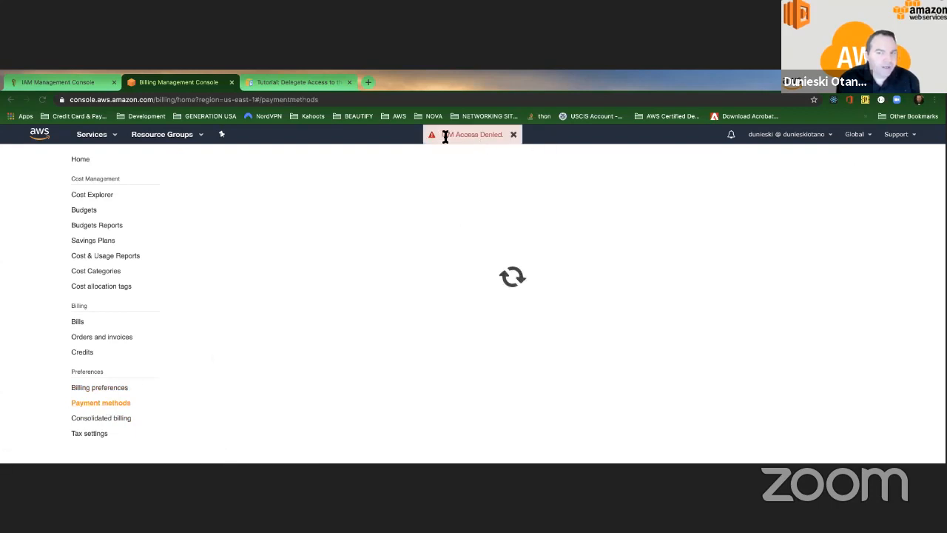
# Step: Dismiss the IAM Access Denied notice and switch from the browser to the macOS desktop
pyautogui.click(515, 135)
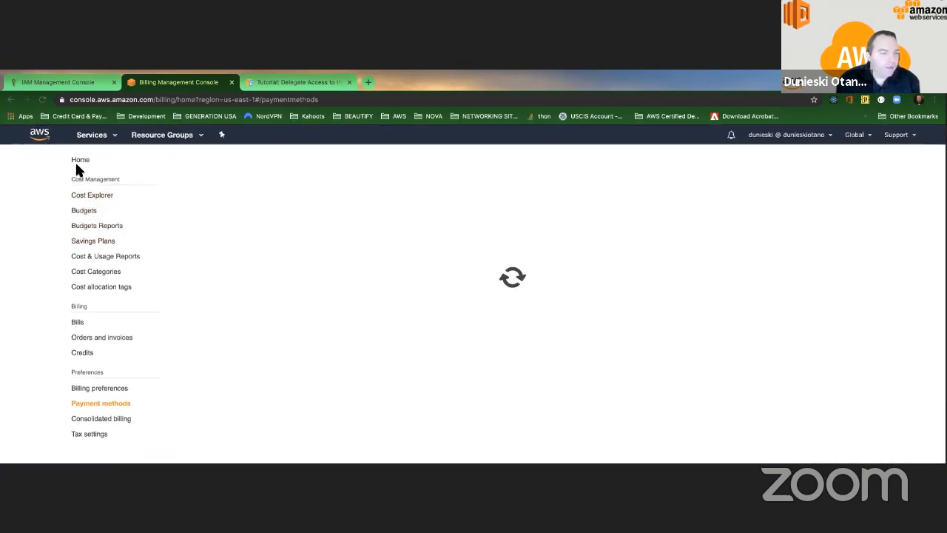
pyautogui.click(116, 137)
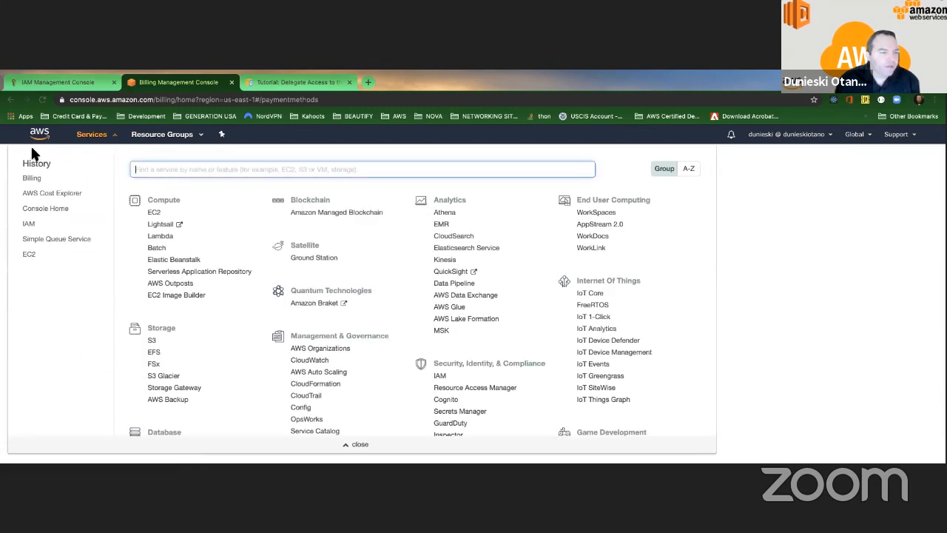
pyautogui.click(2, 147)
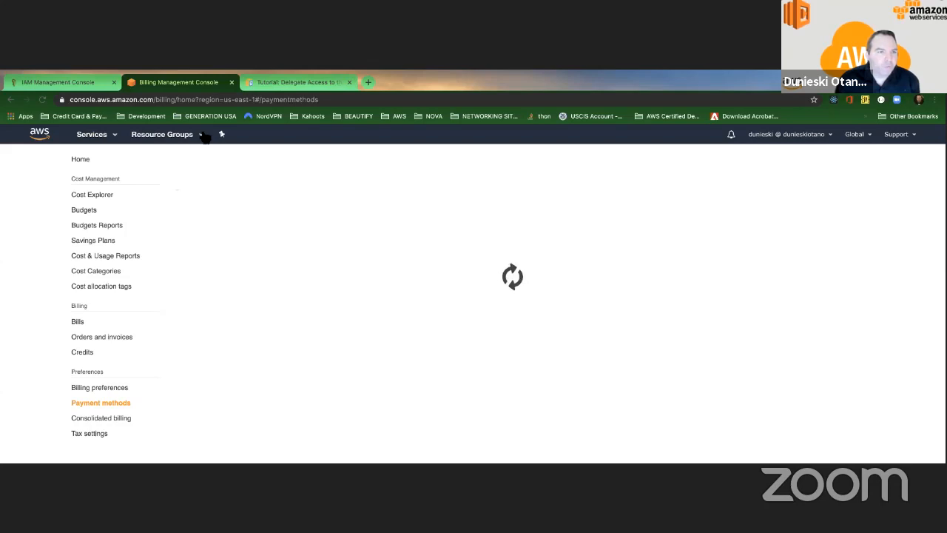
pyautogui.hotkey('ctrl', 'Left')
pyautogui.hotkey('ctrl', 'Right')
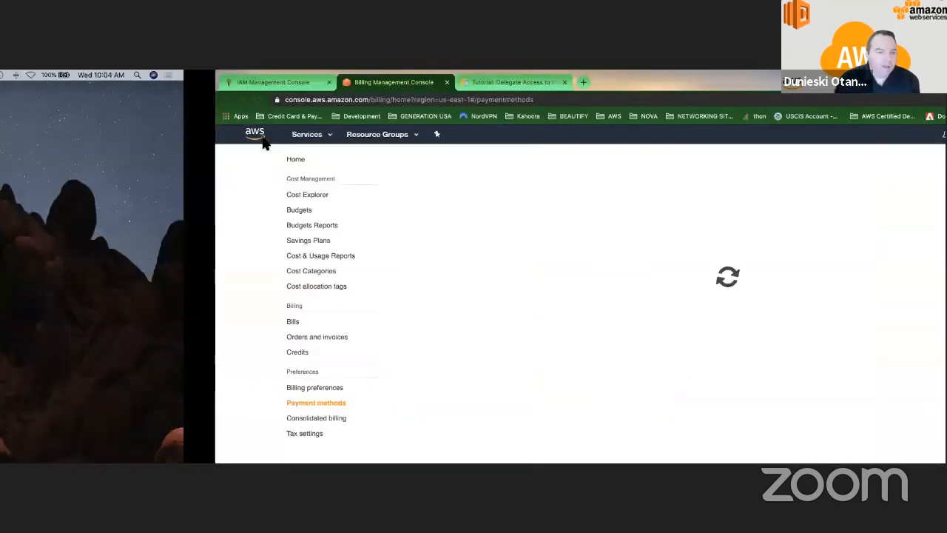
pyautogui.hotkey('ctrl', 'Left')
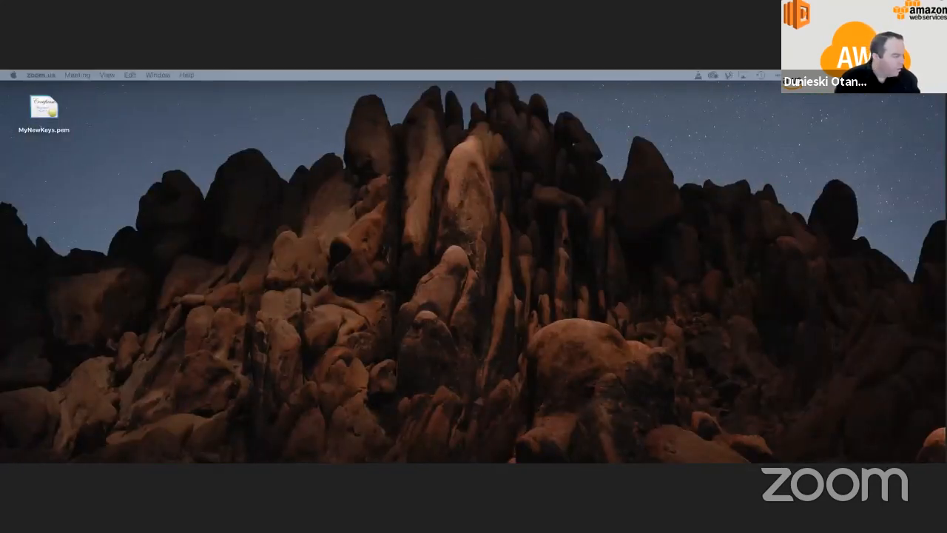
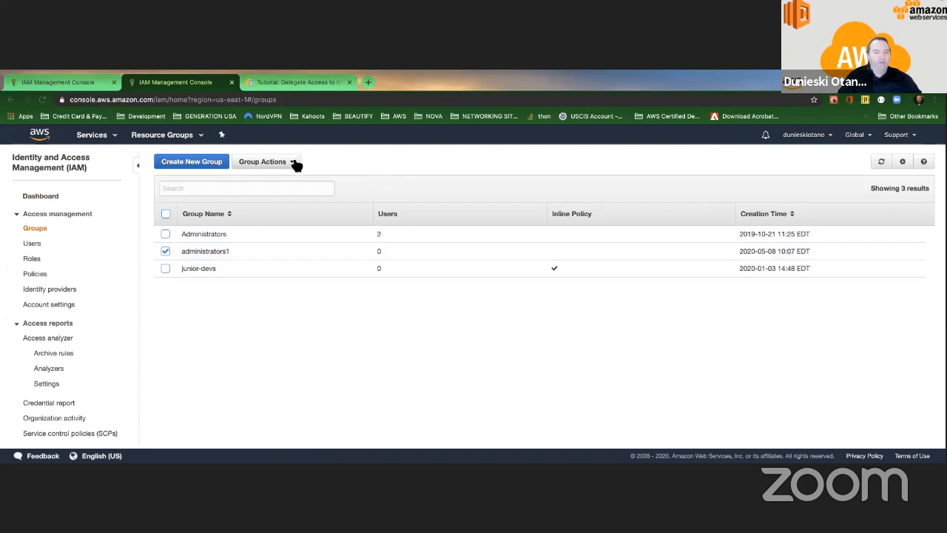
# Step: Delete the administrators1 group via Group Actions > Delete Group
pyautogui.click(294, 161)
pyautogui.click(269, 197)
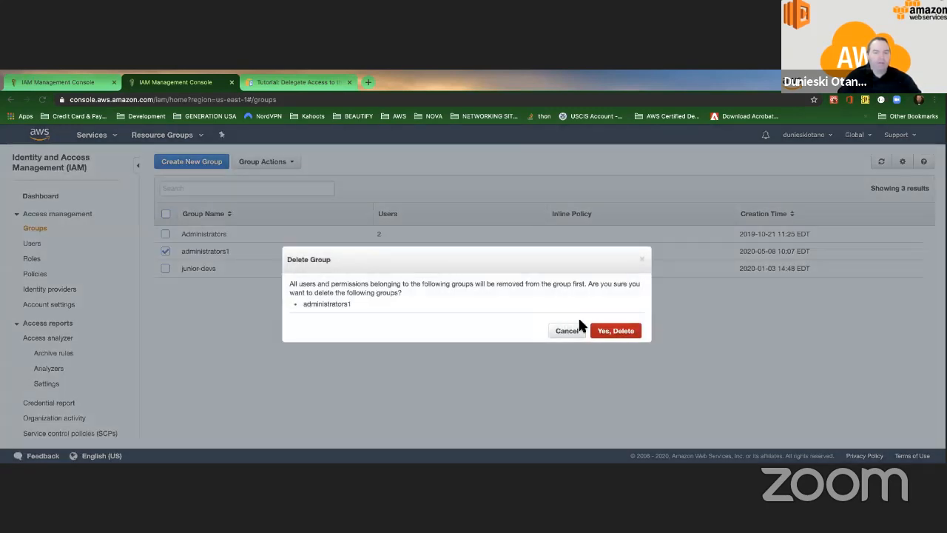
pyautogui.click(596, 330)
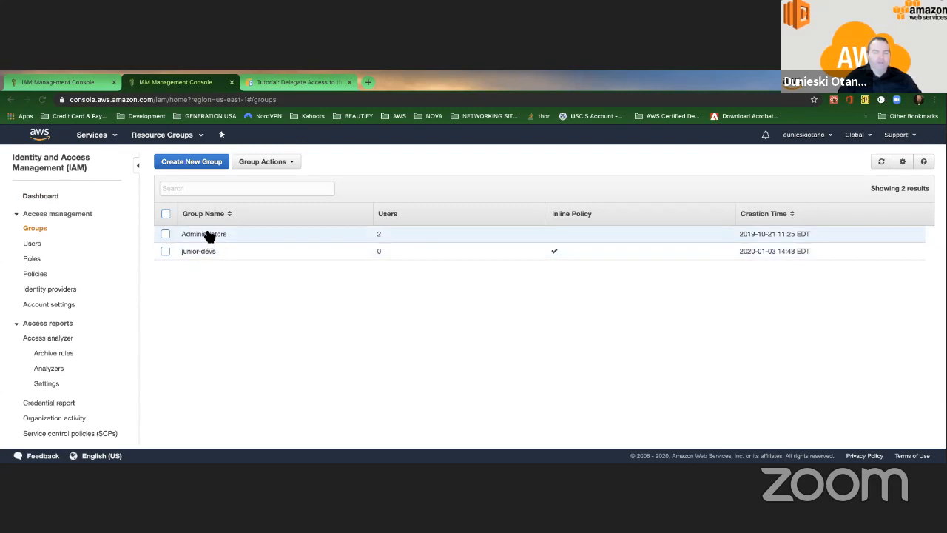
# Step: Open the Administrators group and compare its Permissions and Users tabs
pyautogui.click(210, 234)
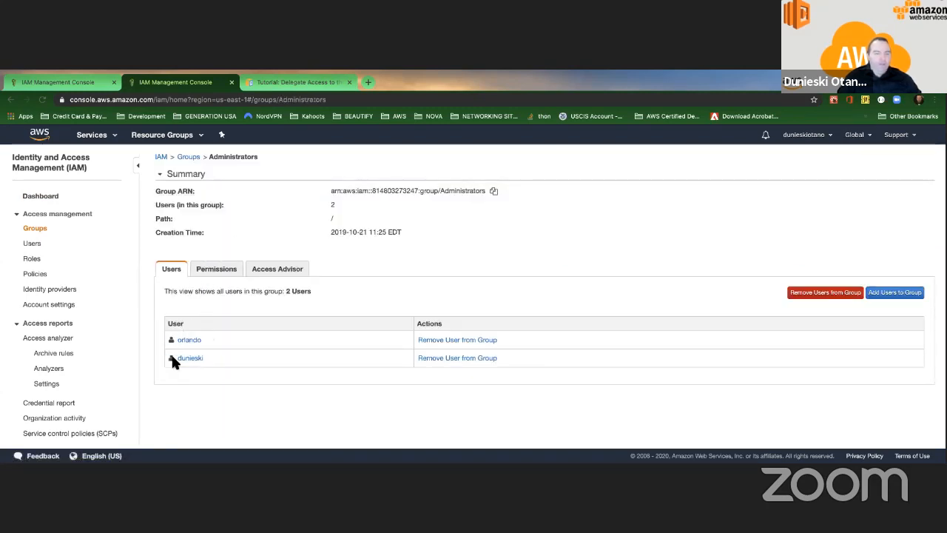
pyautogui.click(223, 270)
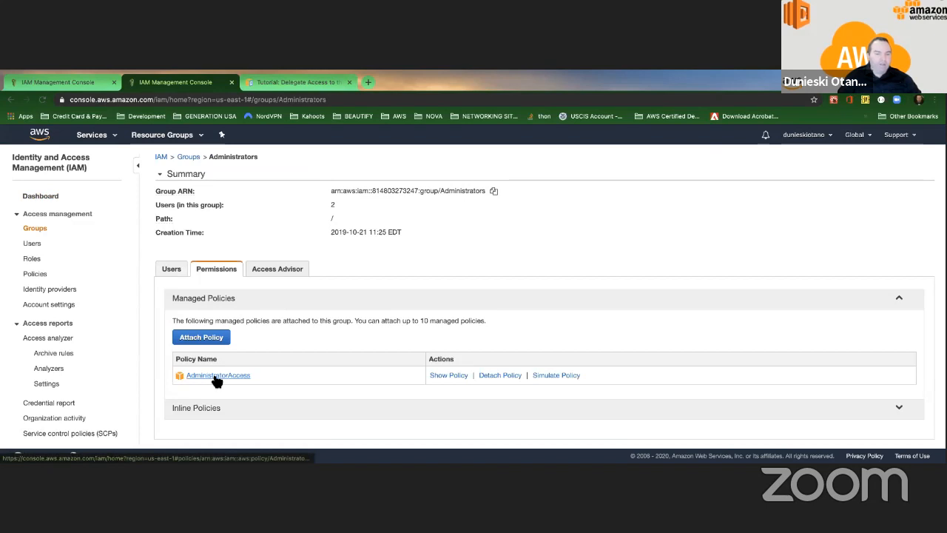
pyautogui.click(173, 270)
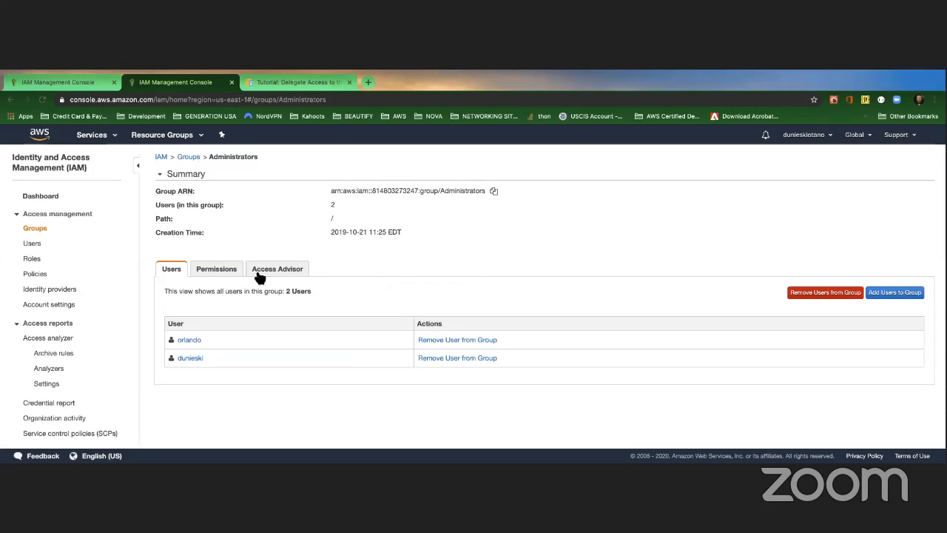
pyautogui.click(218, 271)
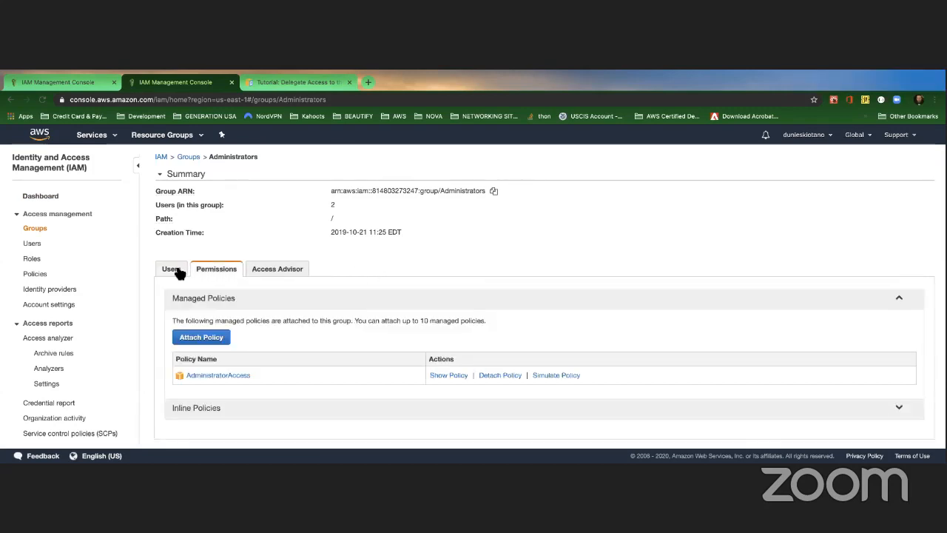
pyautogui.click(177, 271)
pyautogui.click(221, 273)
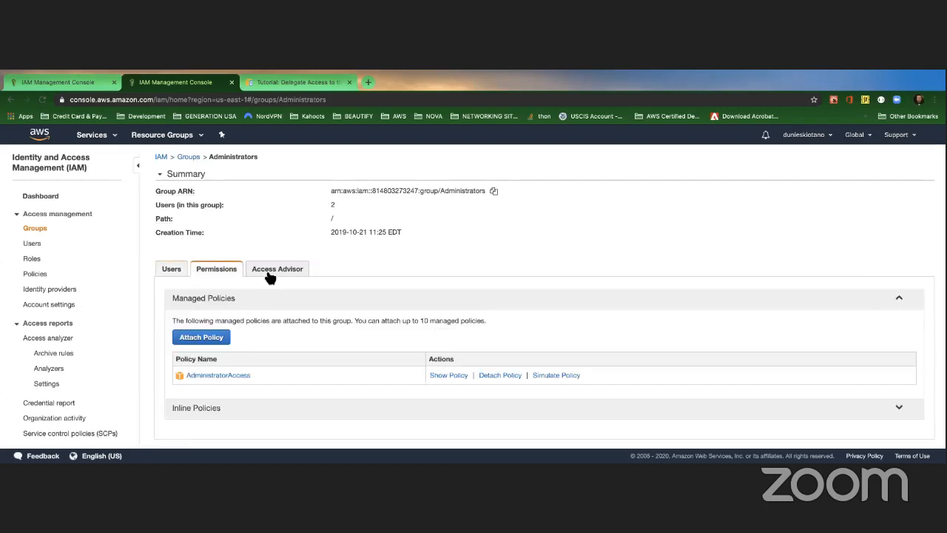
pyautogui.click(173, 270)
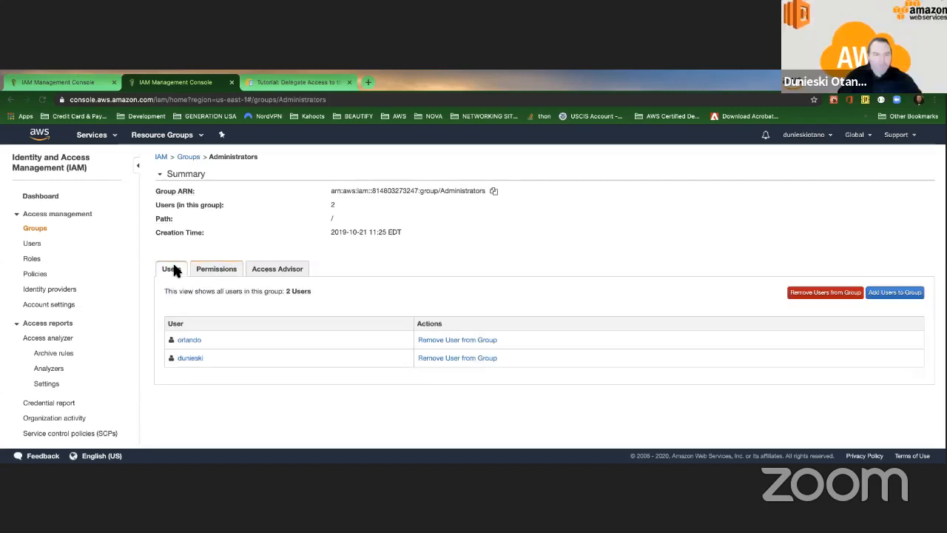
# Step: Start deleting junior-devs but cancel, then reopen Administrators' attached policies
pyautogui.click(189, 158)
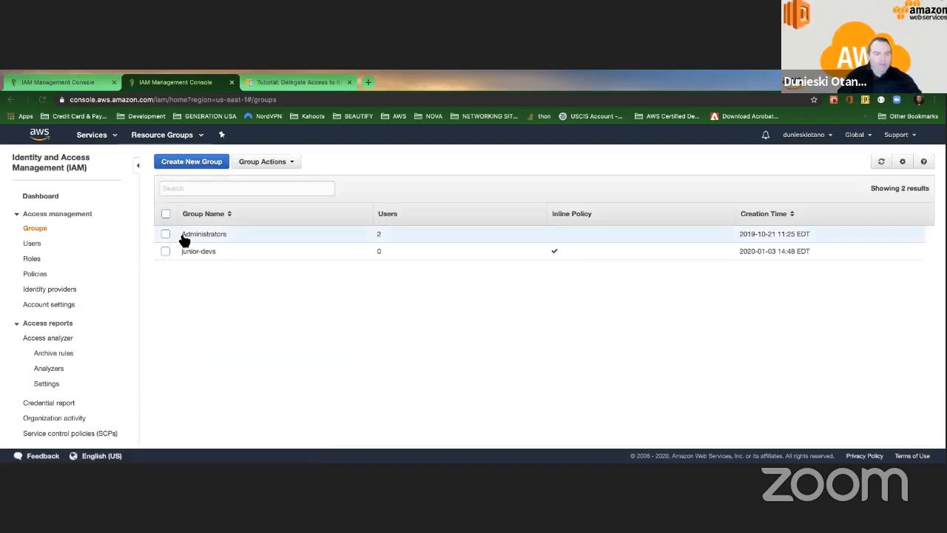
pyautogui.click(165, 234)
pyautogui.click(285, 162)
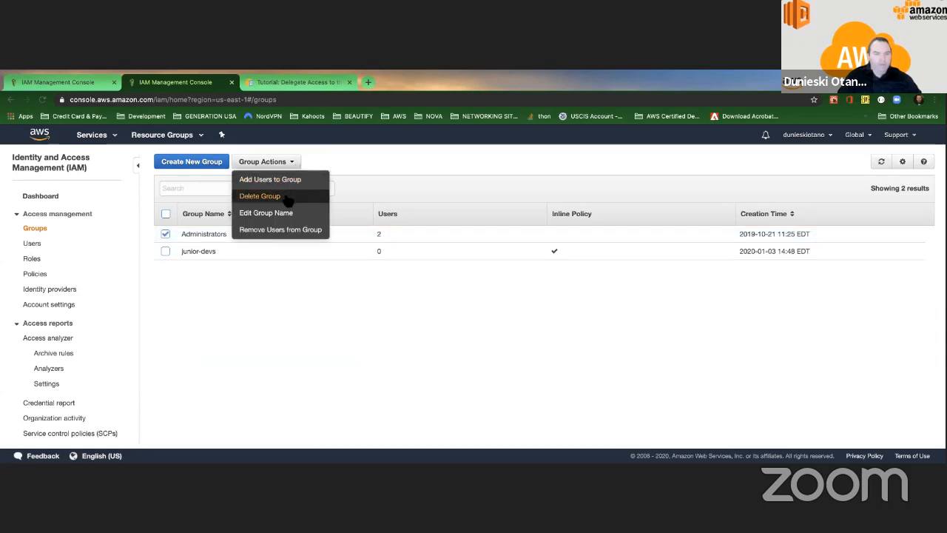
pyautogui.click(165, 251)
pyautogui.click(287, 163)
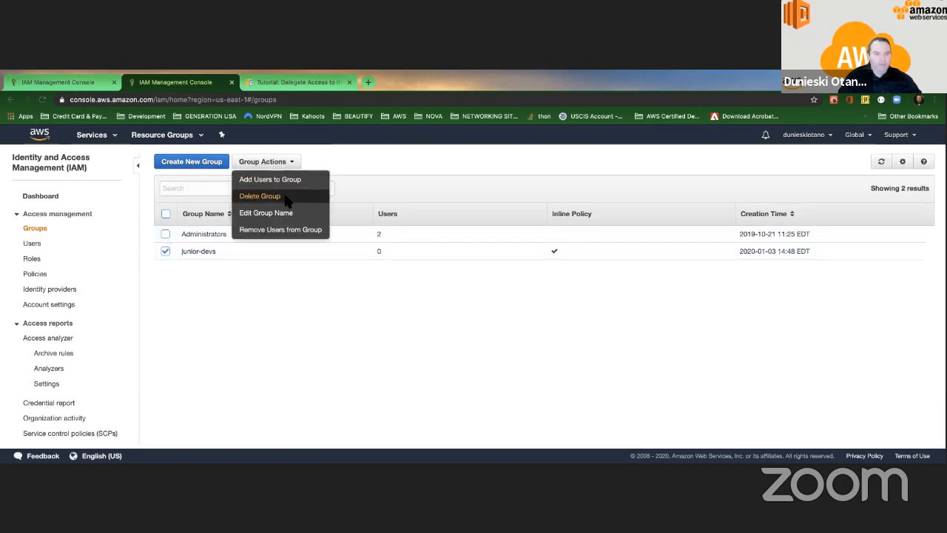
pyautogui.click(288, 195)
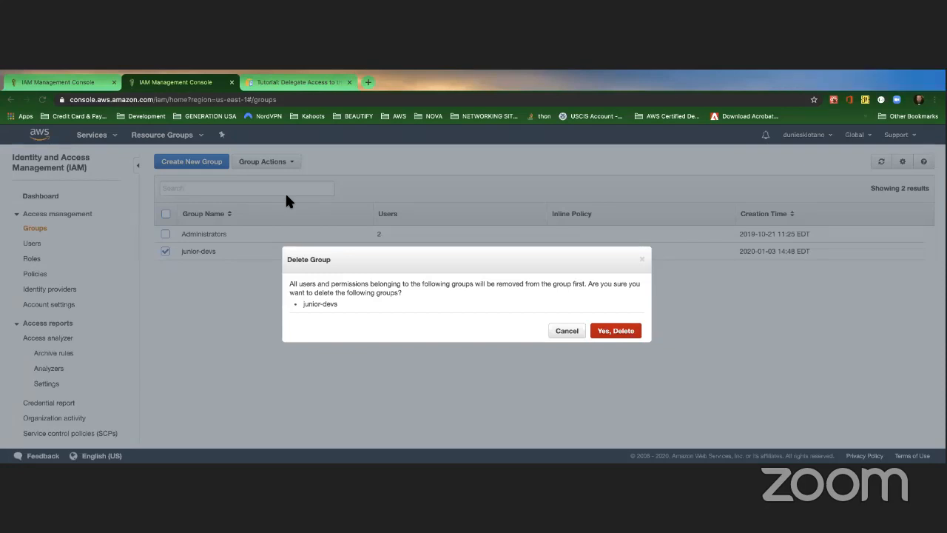
pyautogui.click(642, 261)
pyautogui.click(166, 252)
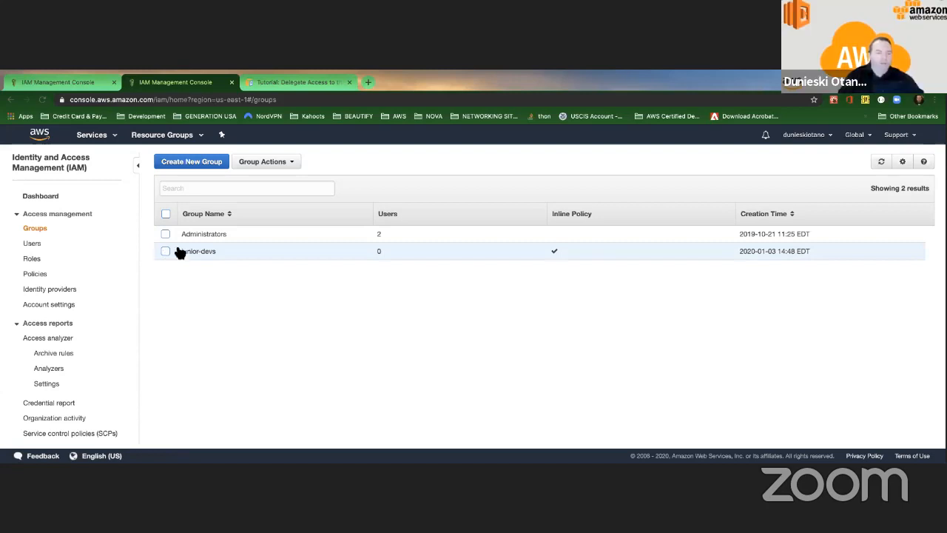
pyautogui.click(207, 235)
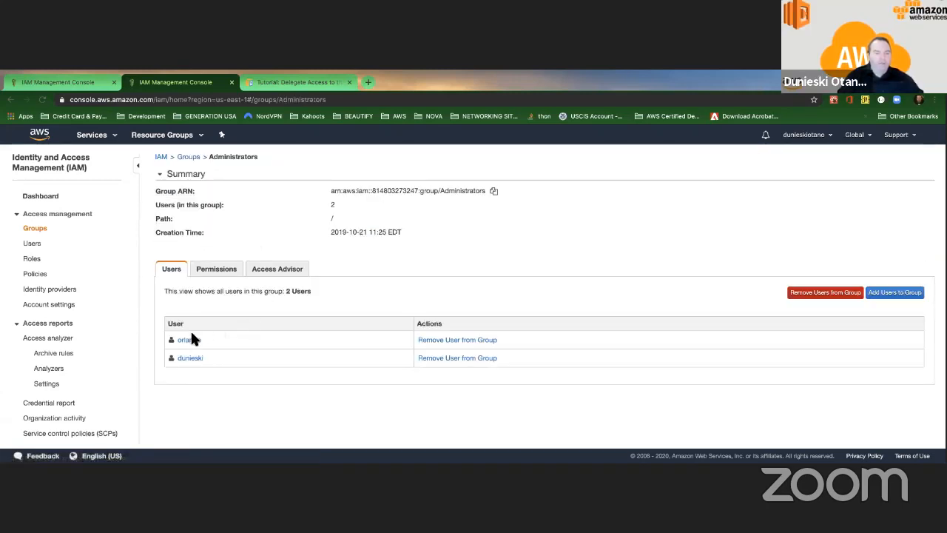
pyautogui.click(214, 270)
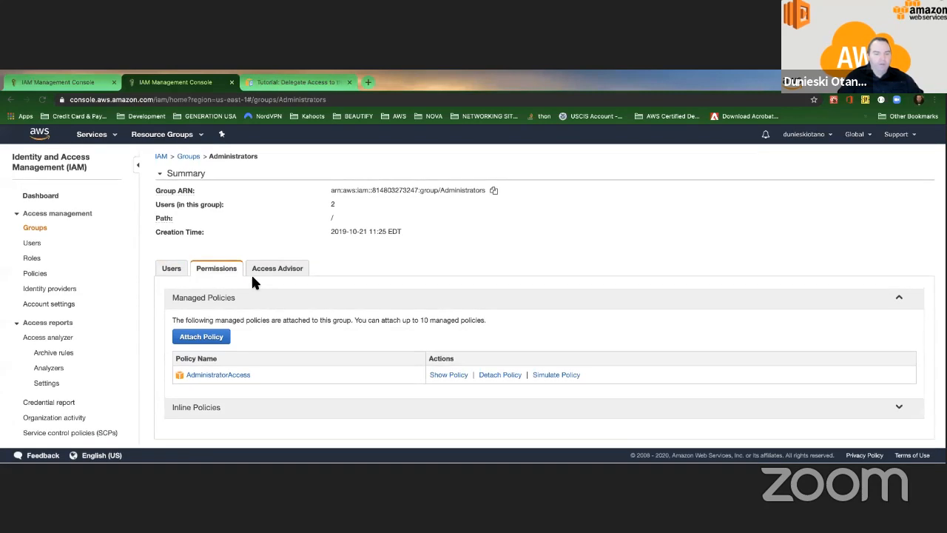
pyautogui.click(239, 375)
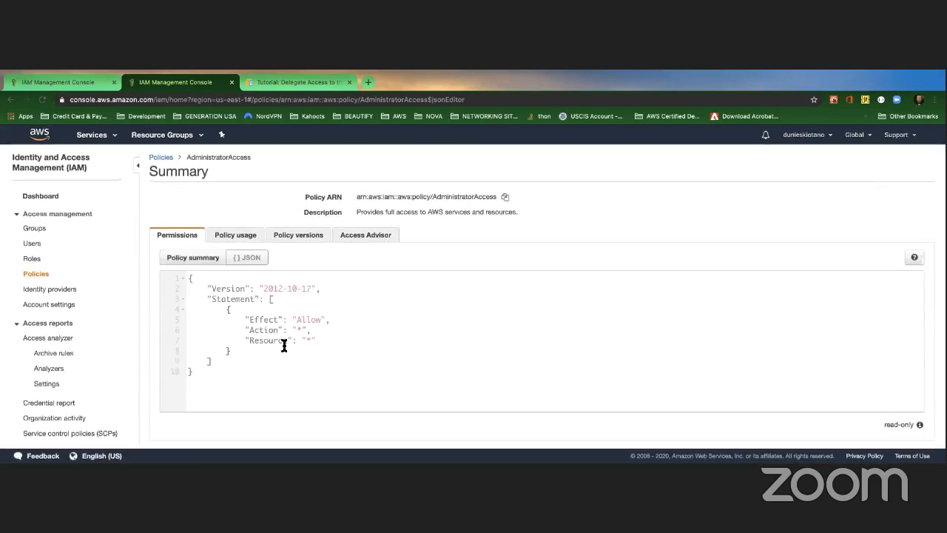
pyautogui.moveTo(188, 276); pyautogui.dragTo(260, 432)
pyautogui.click(282, 389)
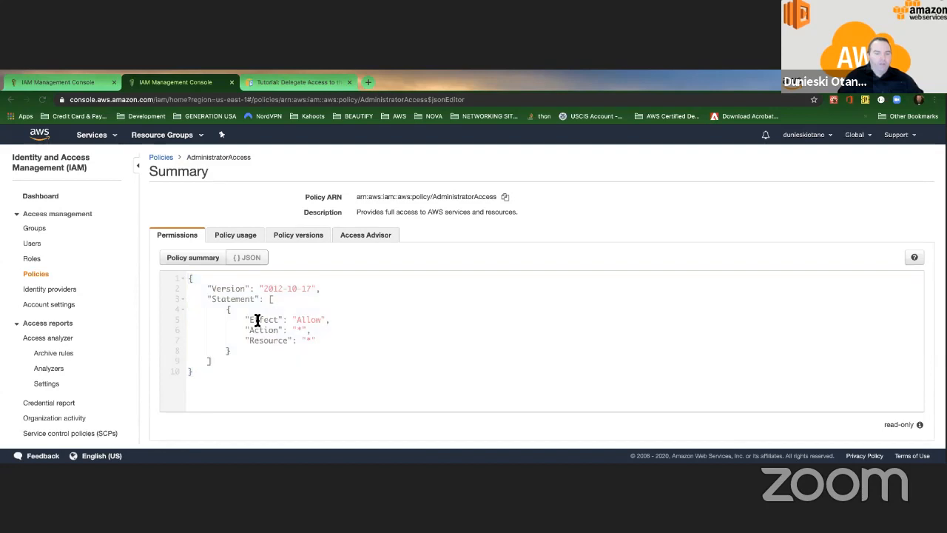
pyautogui.moveTo(249, 319); pyautogui.dragTo(321, 319)
pyautogui.click(243, 330)
pyautogui.click(343, 334)
pyautogui.moveTo(246, 340); pyautogui.dragTo(307, 341)
pyautogui.click(310, 340)
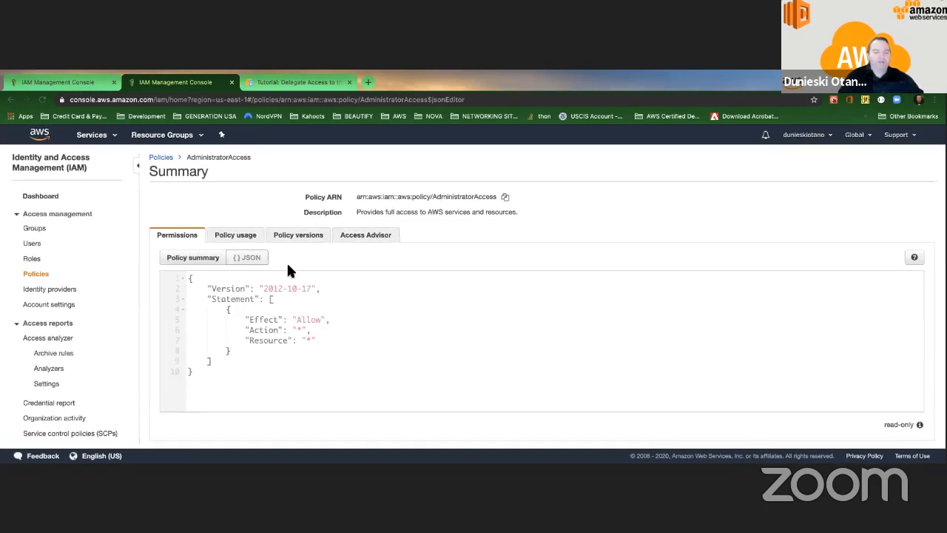
pyautogui.click(219, 259)
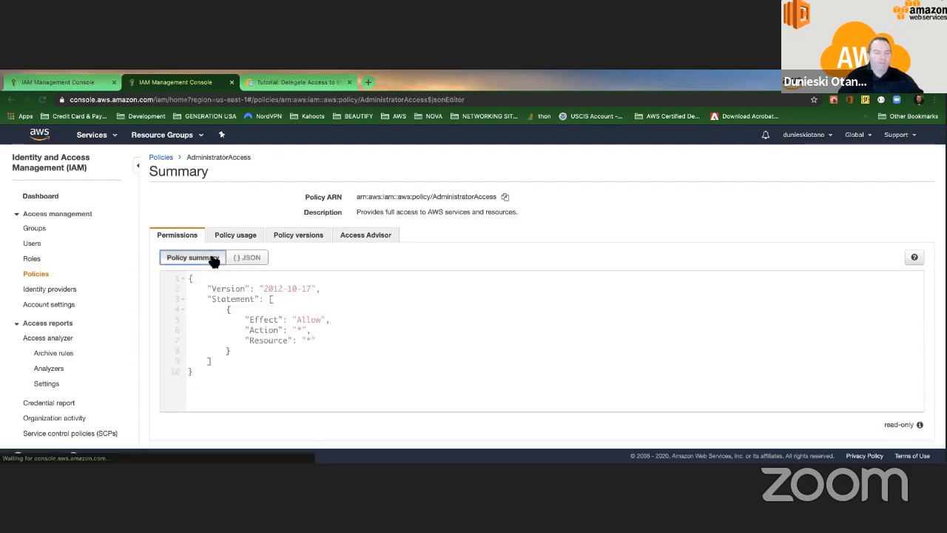
pyautogui.click(212, 260)
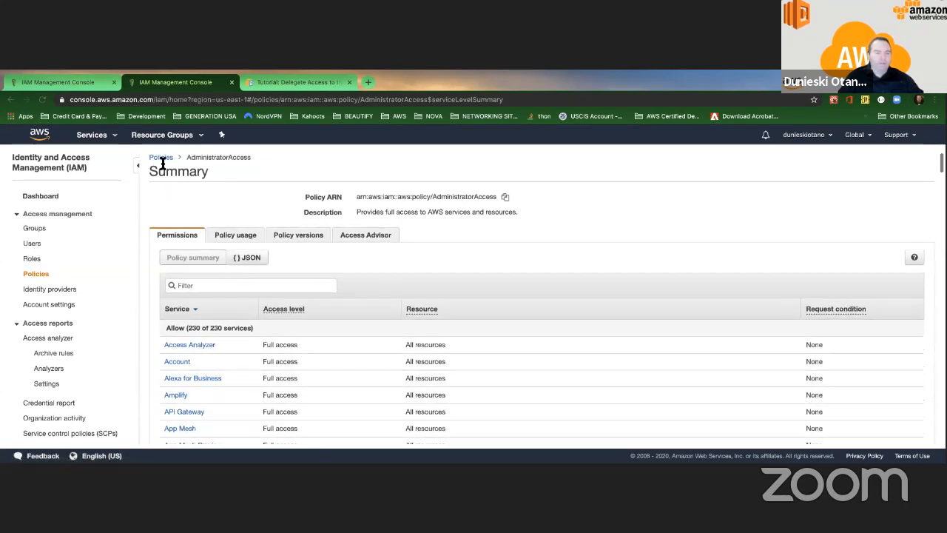
pyautogui.click(161, 157)
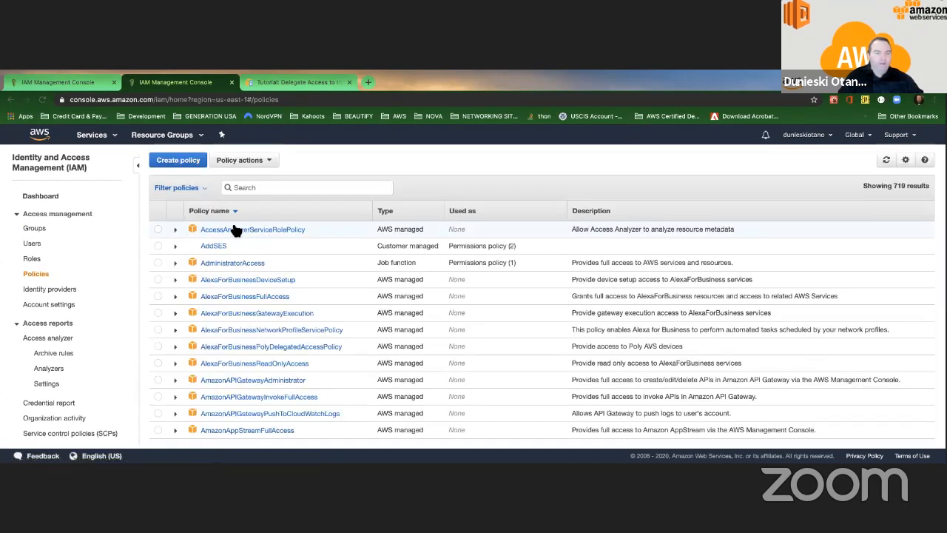
pyautogui.click(34, 230)
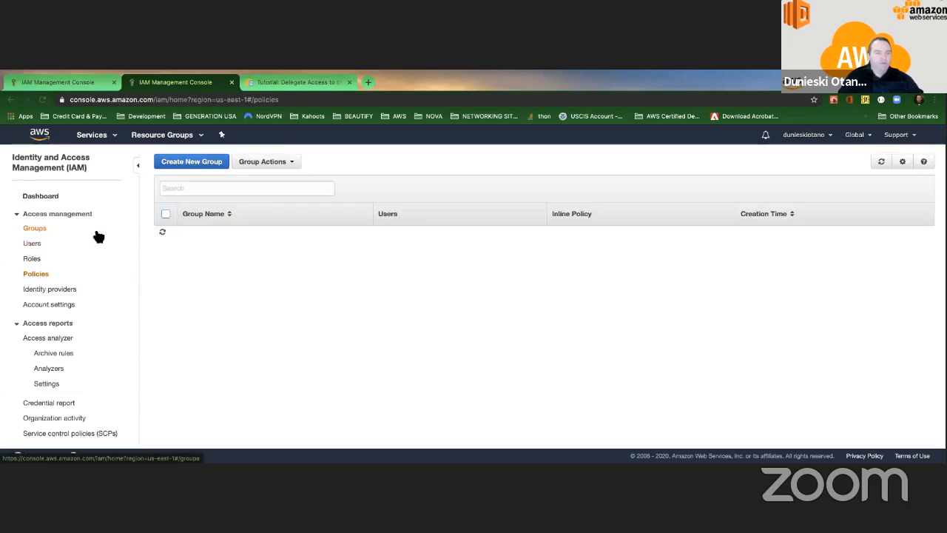
pyautogui.click(214, 235)
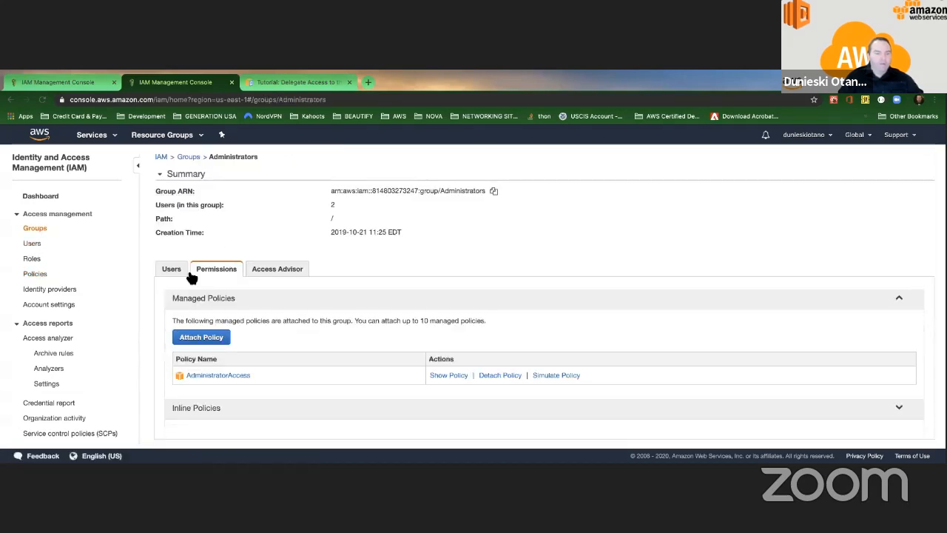
# Step: Attach the Billing policy, found by filtering 'billi', to the Administrators group
pyautogui.click(204, 338)
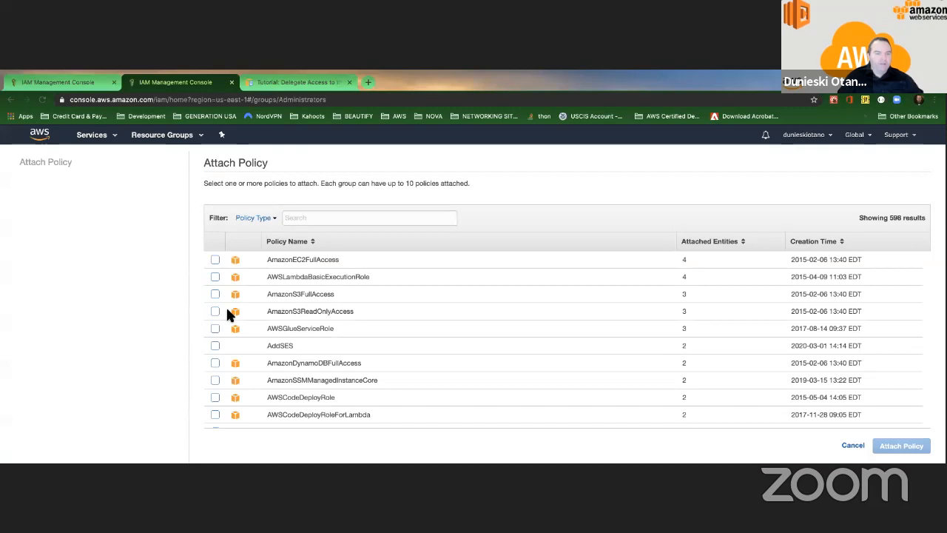
pyautogui.click(315, 217)
pyautogui.write('billing')
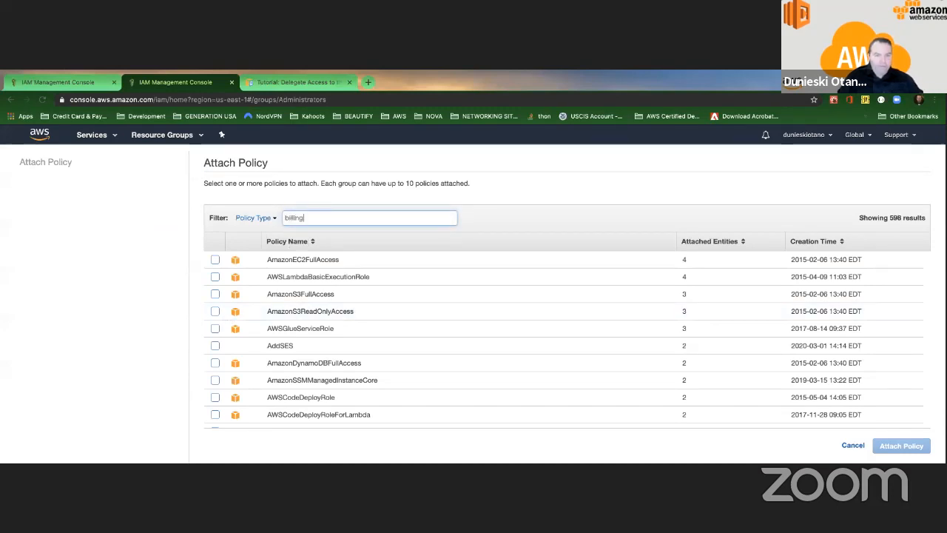
pyautogui.click(215, 260)
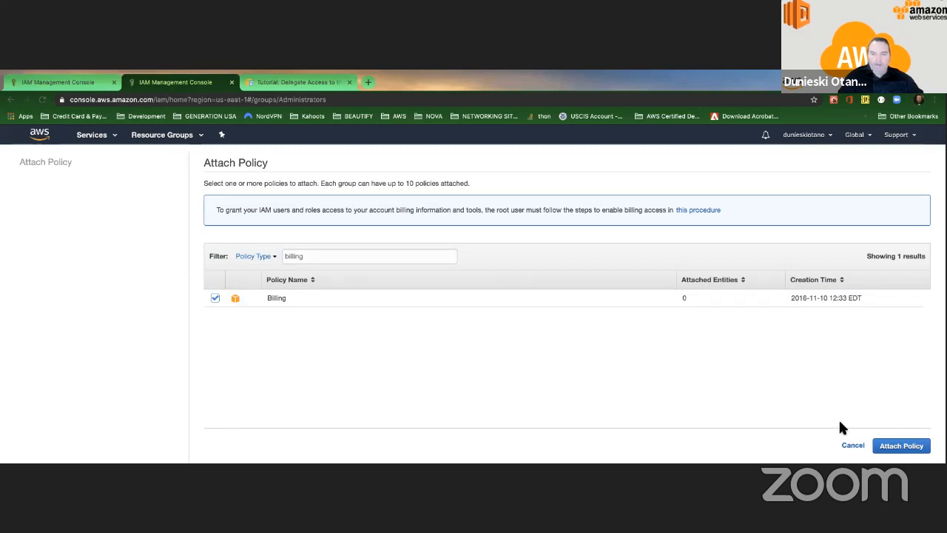
pyautogui.click(896, 445)
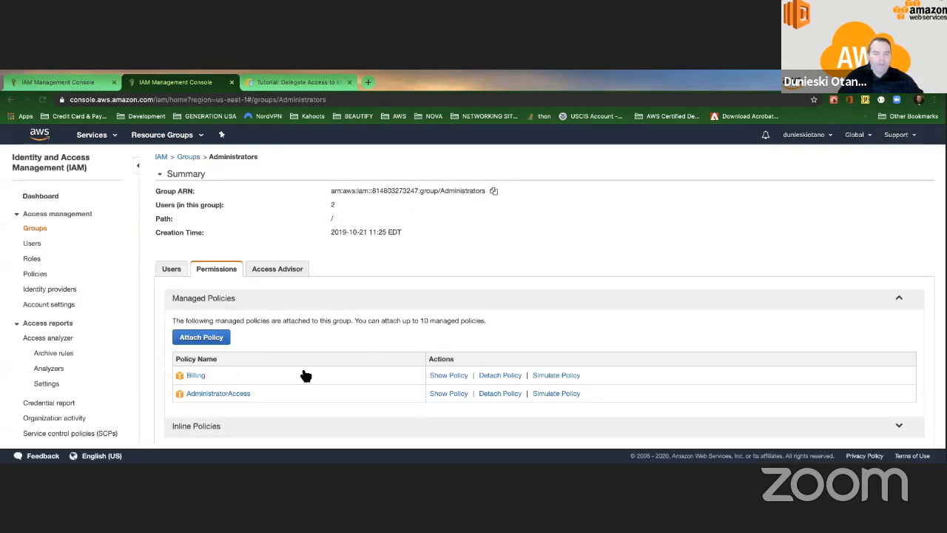
# Step: Inspect the Billing policy JSON's Billing and Usage actions, close it, and return to Dashboard
pyautogui.click(455, 375)
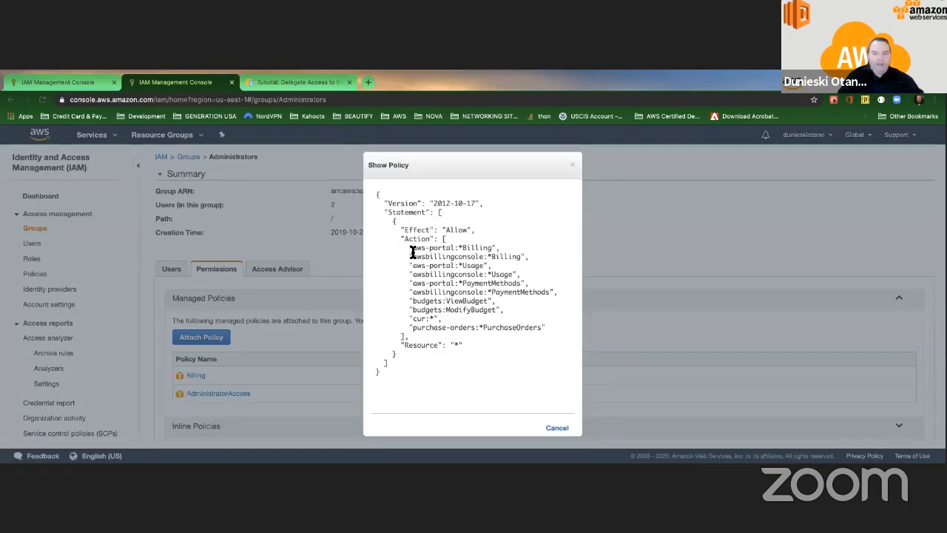
pyautogui.doubleClick(487, 248)
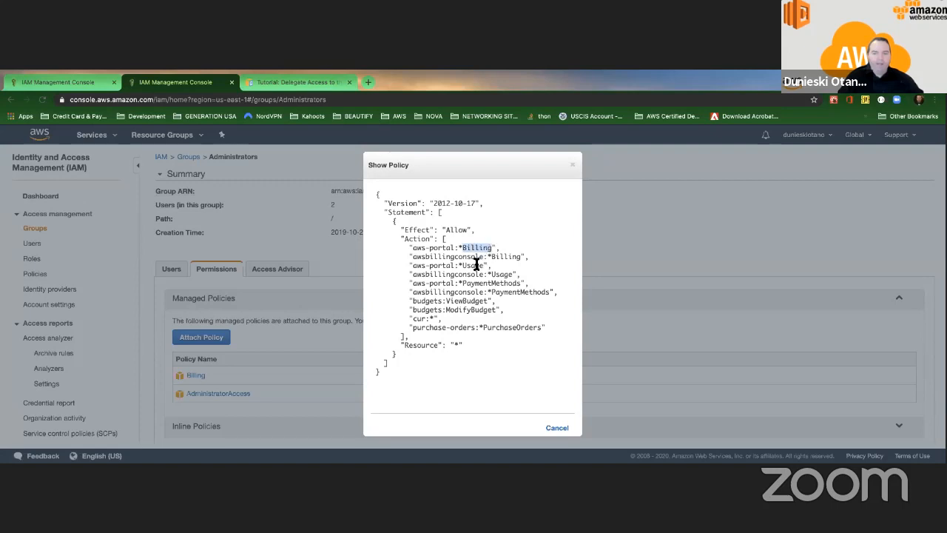
pyautogui.doubleClick(474, 265)
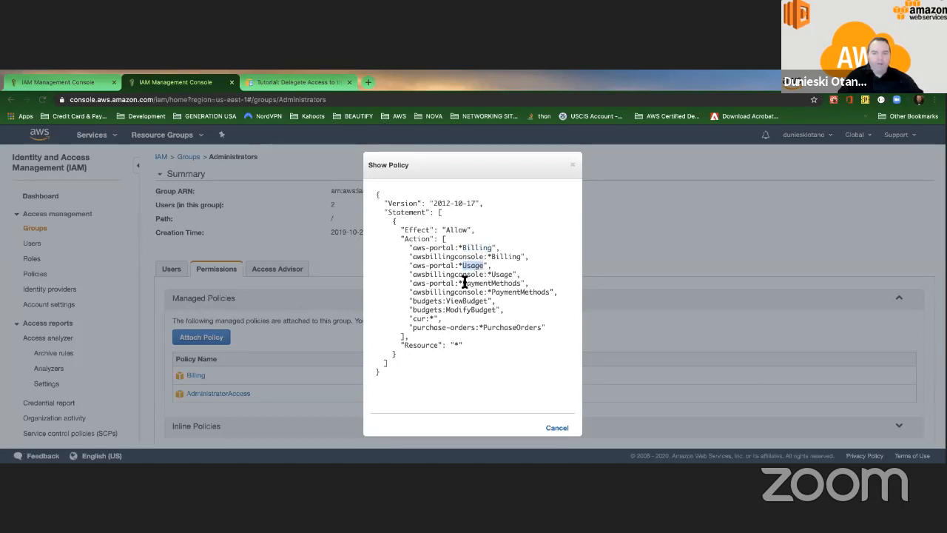
pyautogui.click(513, 287)
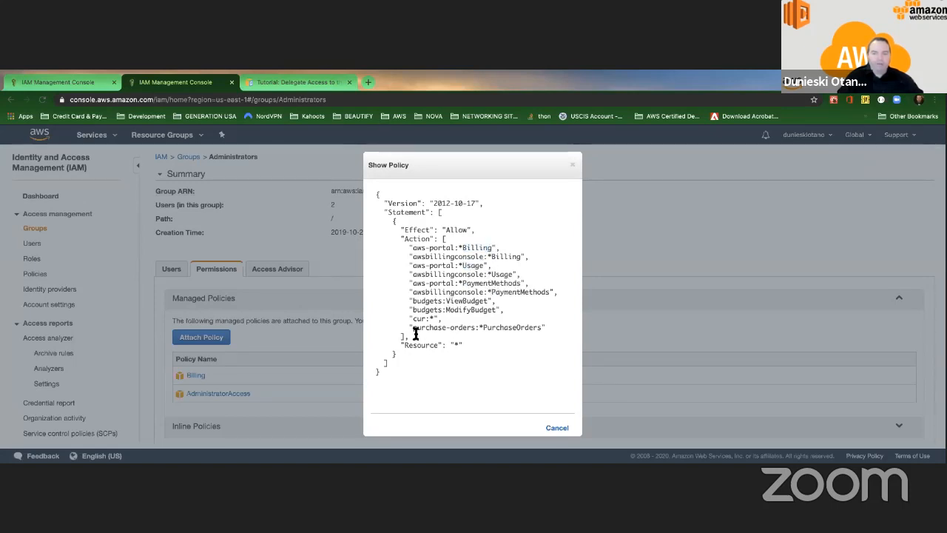
pyautogui.click(572, 164)
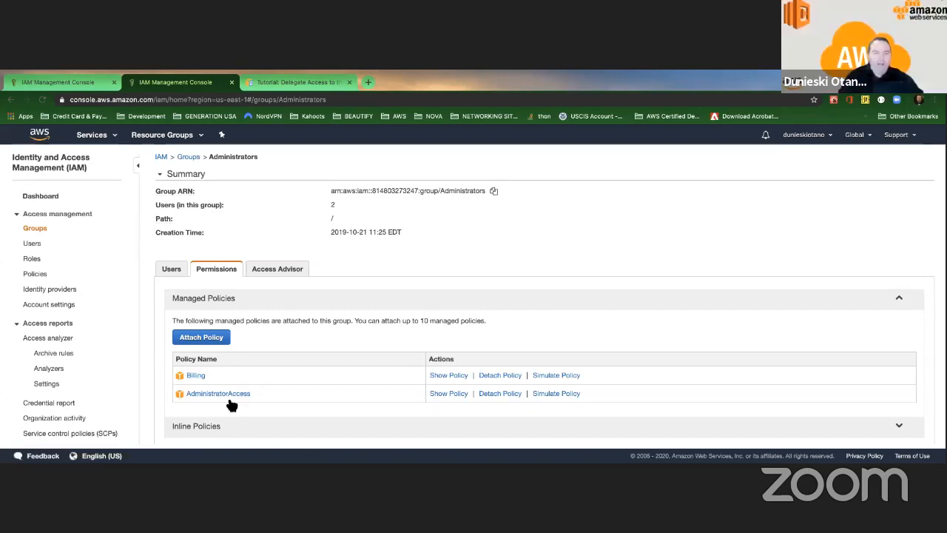
pyautogui.click(45, 197)
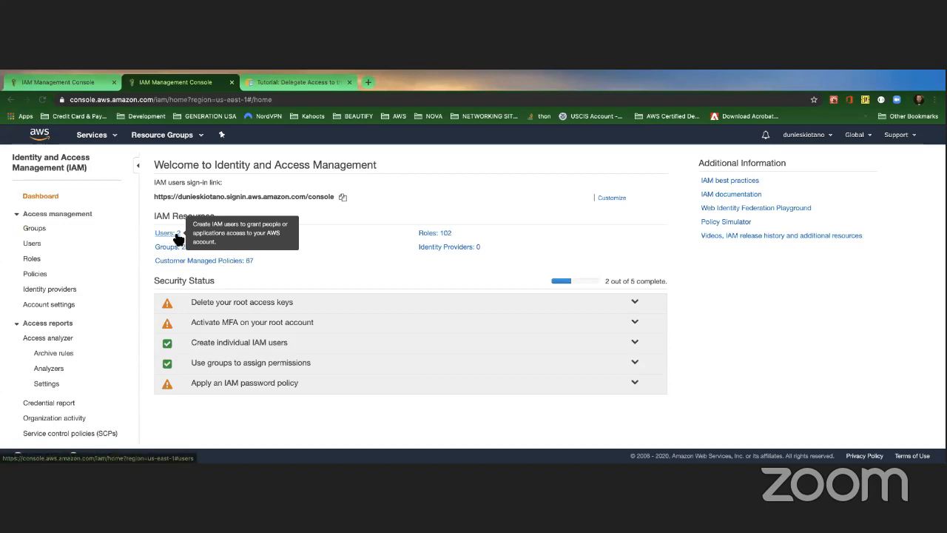
# Step: Copy the IAM users sign-in link into the tutorial tab and sign in as the IAM user
pyautogui.click(343, 199)
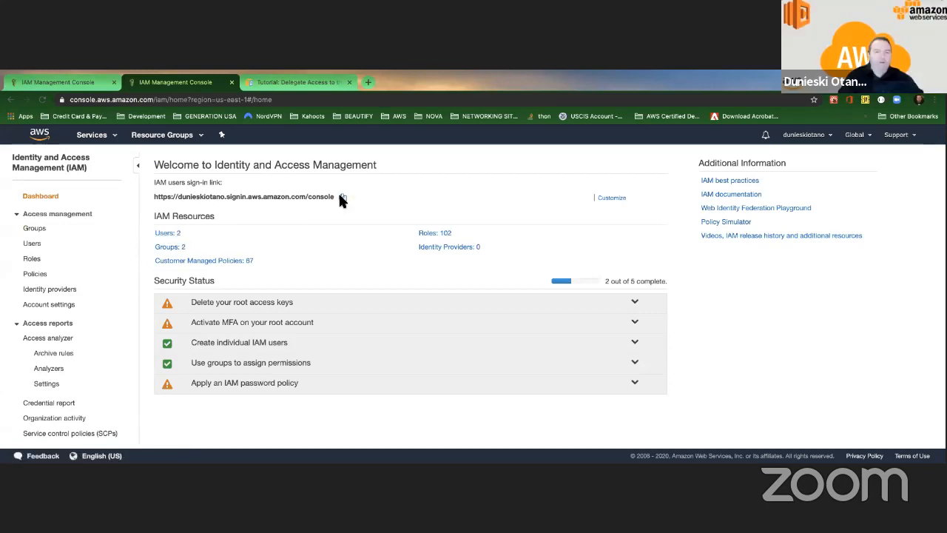
pyautogui.click(292, 83)
pyautogui.click(271, 100)
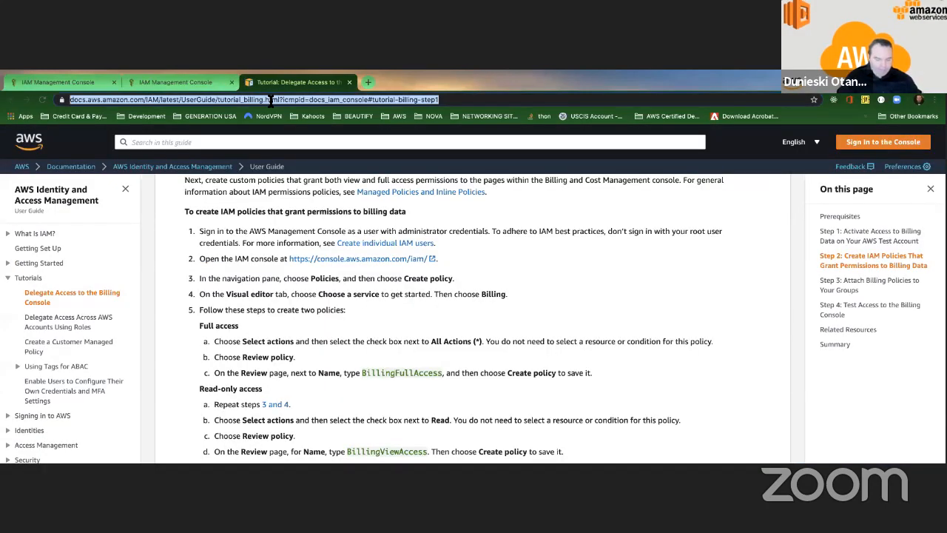
pyautogui.hotkey('ctrl', 'v')
pyautogui.press('Return')
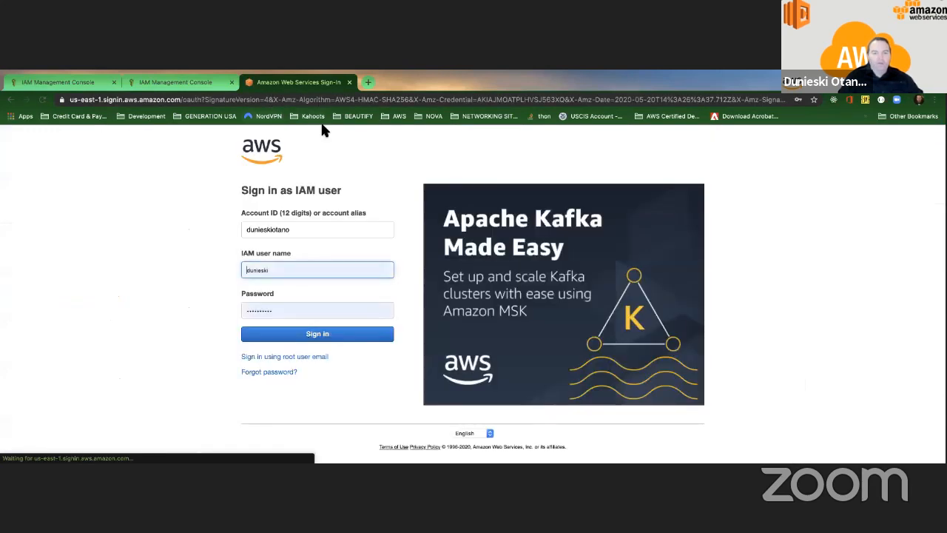
pyautogui.click(300, 336)
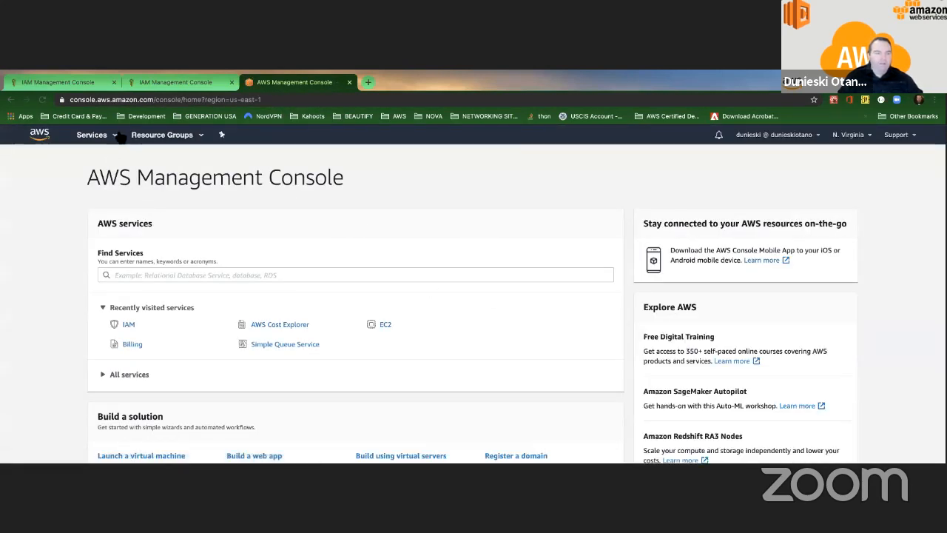
# Step: Open Billing from the services list, then reload the IAM console tab
pyautogui.click(111, 135)
pyautogui.click(31, 213)
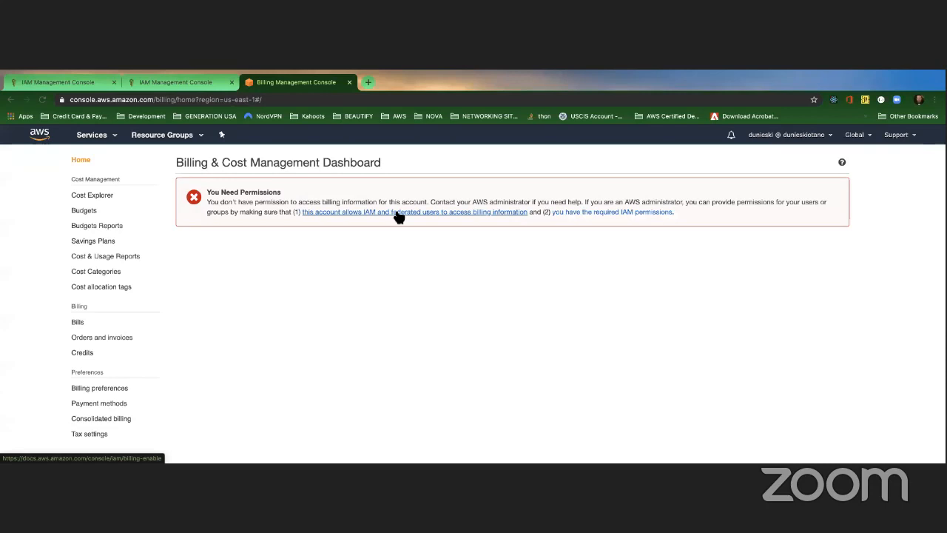
pyautogui.click(182, 82)
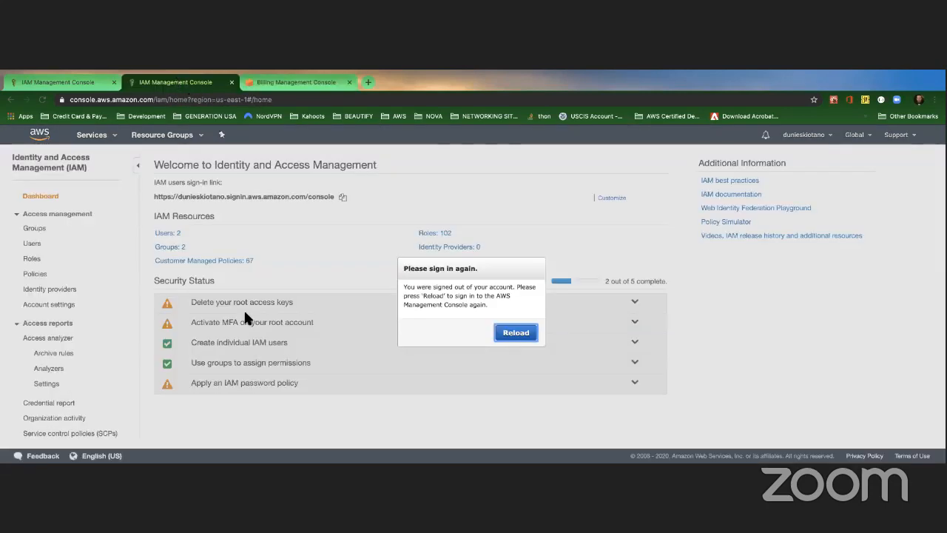
pyautogui.click(516, 332)
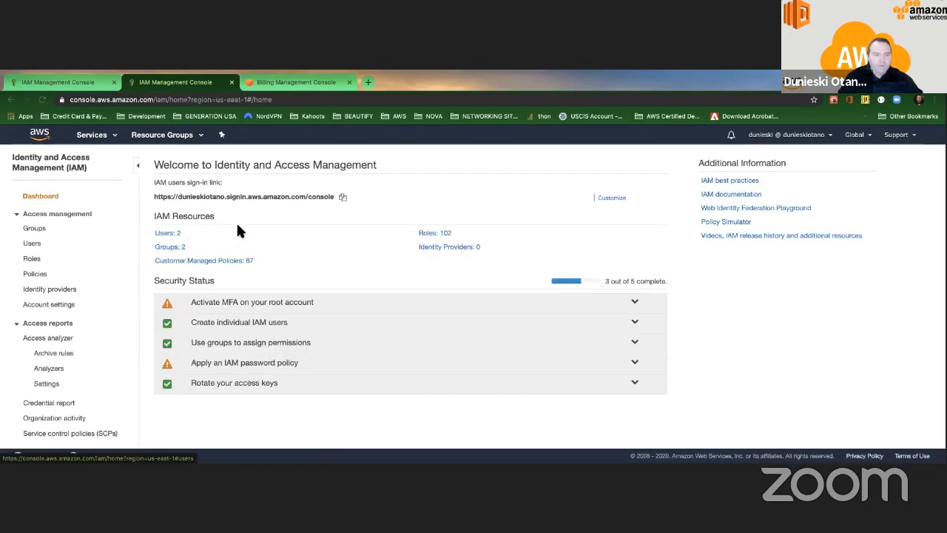
# Step: Open Administrators from Groups, inspect and close the Billing policy JSON, then show its Users tab
pyautogui.click(171, 247)
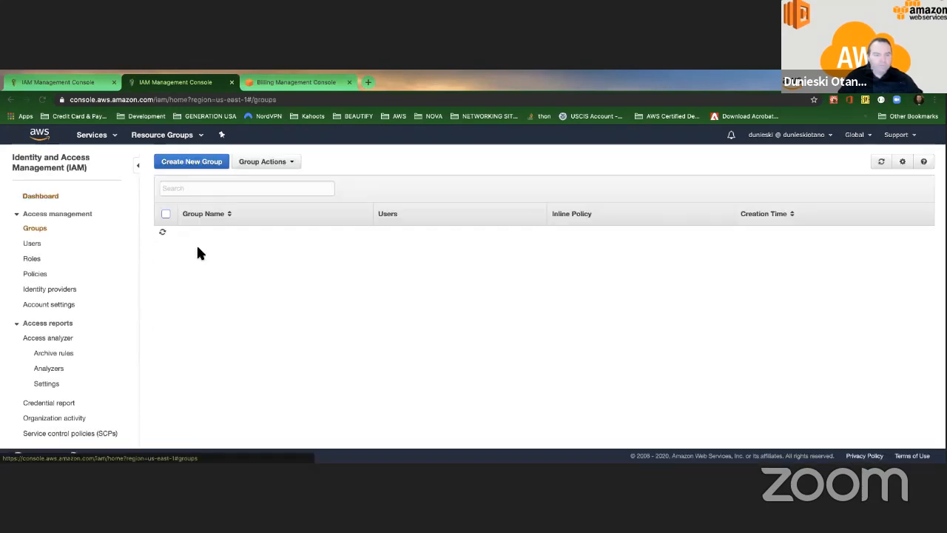
pyautogui.click(205, 235)
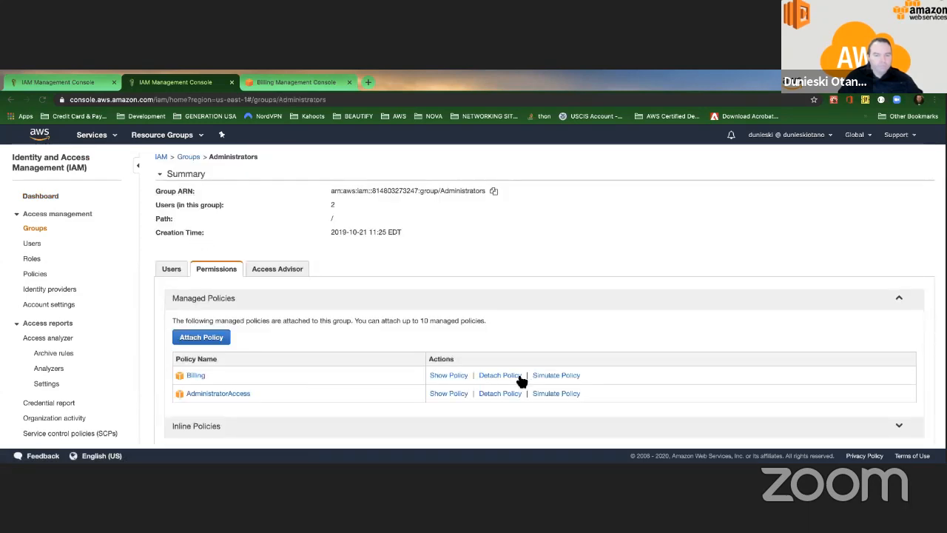
pyautogui.click(451, 375)
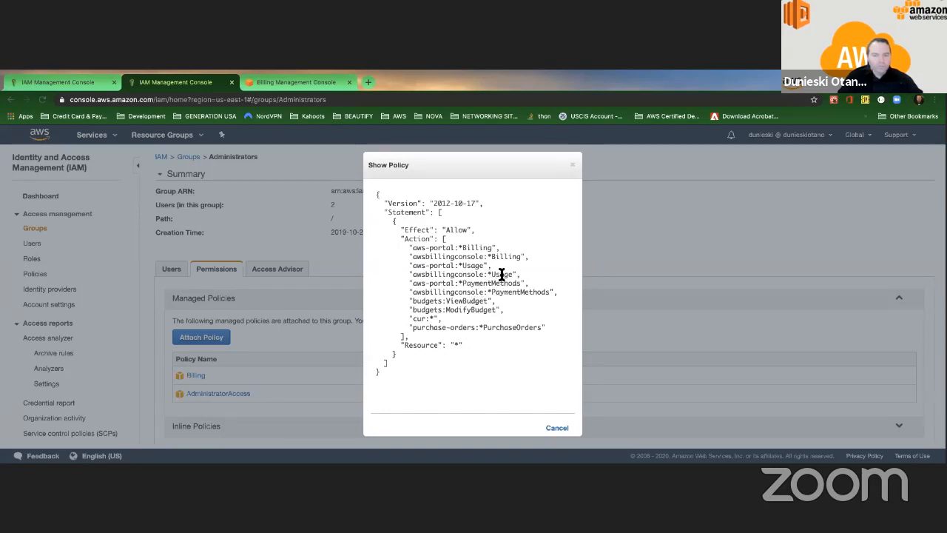
pyautogui.doubleClick(464, 248)
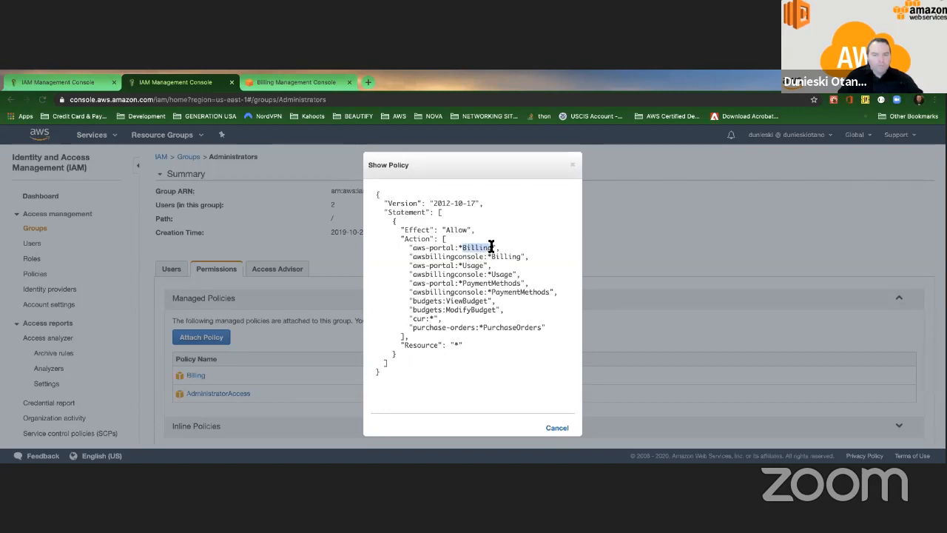
pyautogui.click(571, 164)
pyautogui.click(176, 271)
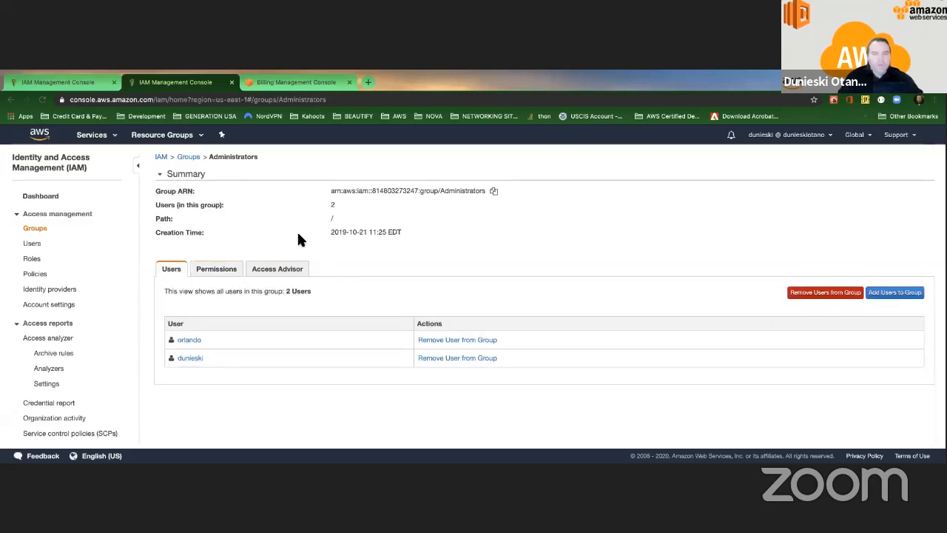
# Step: Reload the Billing dashboard, then sign out from the IAM console tab
pyautogui.click(306, 86)
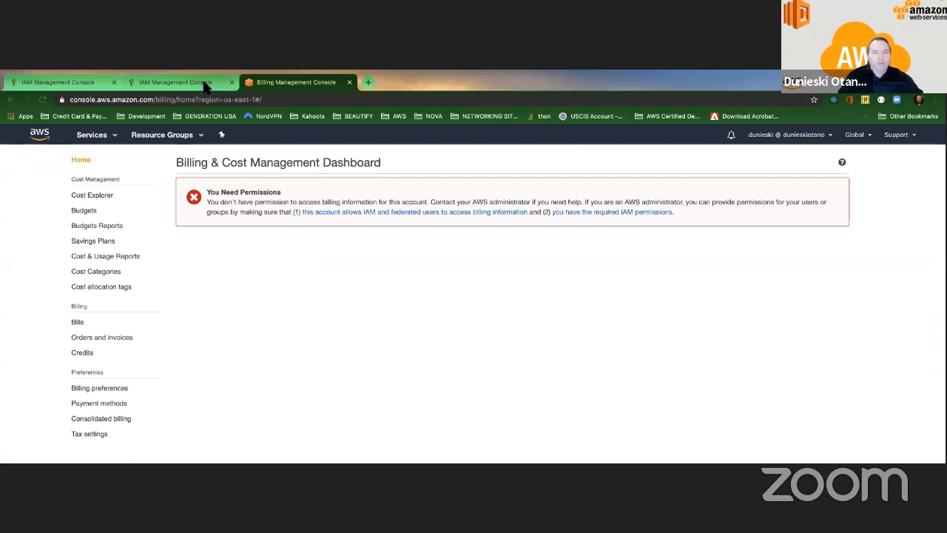
pyautogui.click(206, 84)
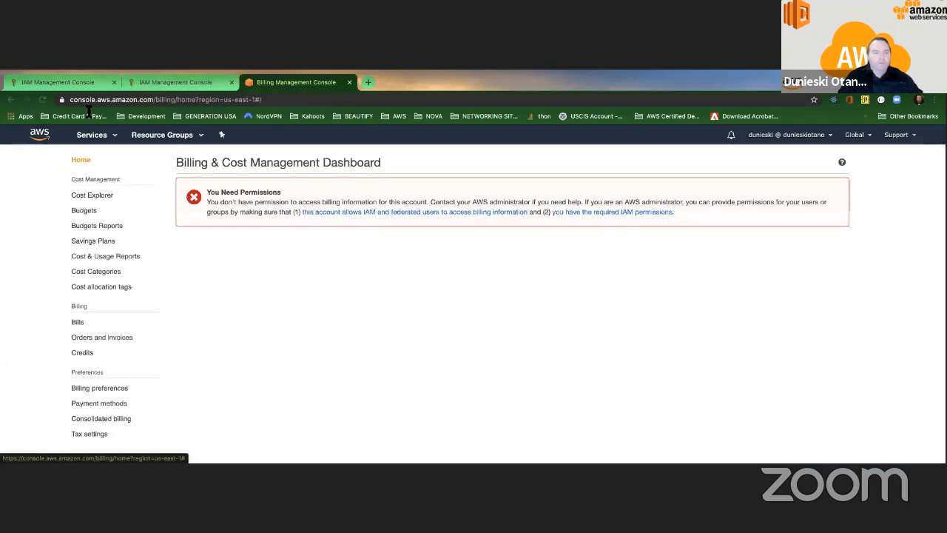
pyautogui.click(42, 100)
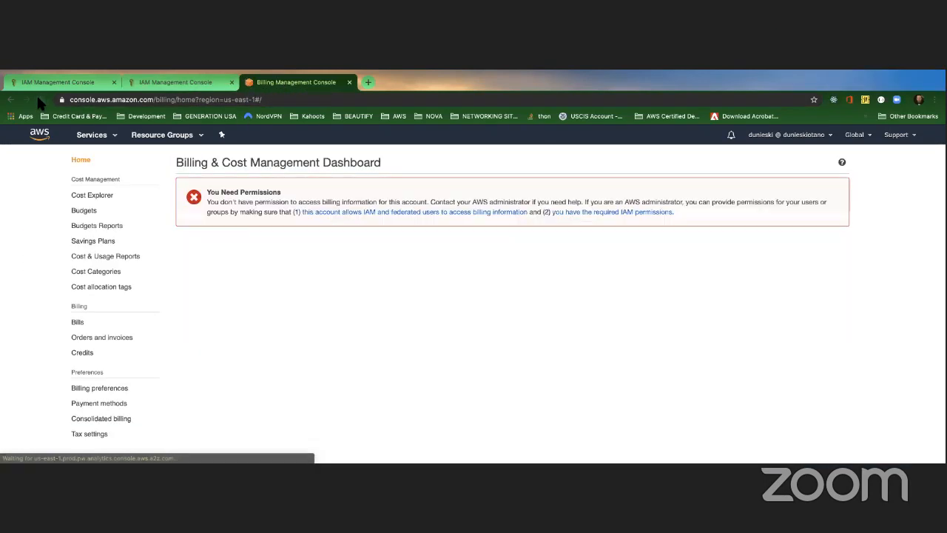
pyautogui.click(180, 82)
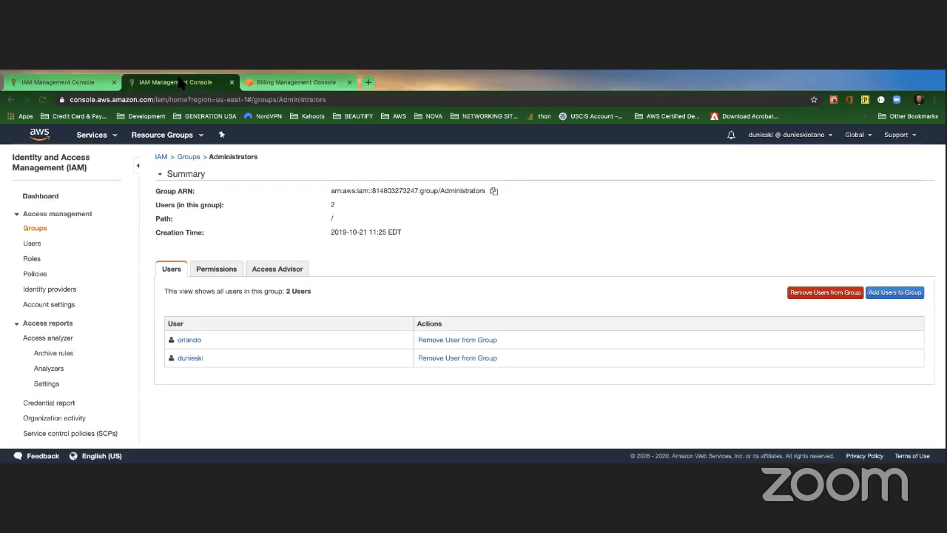
pyautogui.click(806, 136)
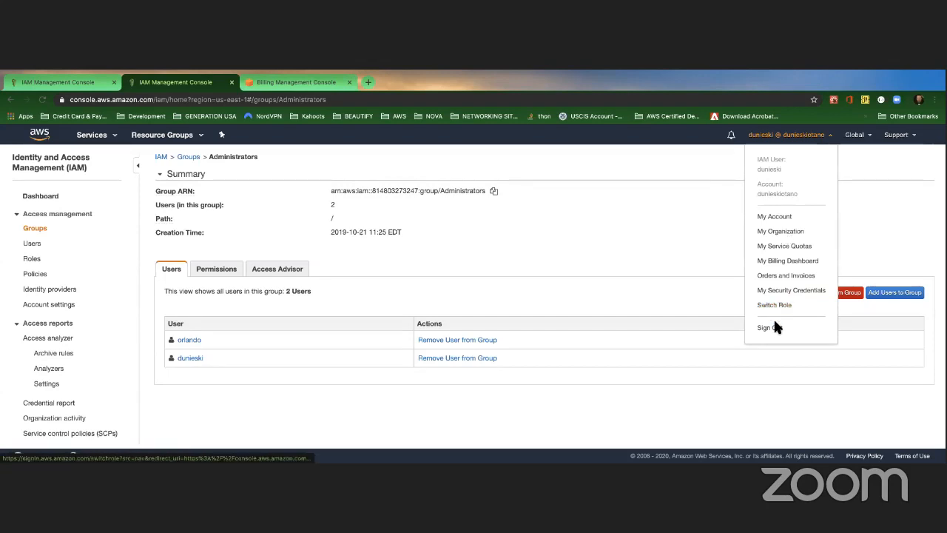
pyautogui.click(769, 327)
# Step: Close the Billing tab and sign back in as the IAM user via the pasted sign-in URL
pyautogui.click(296, 82)
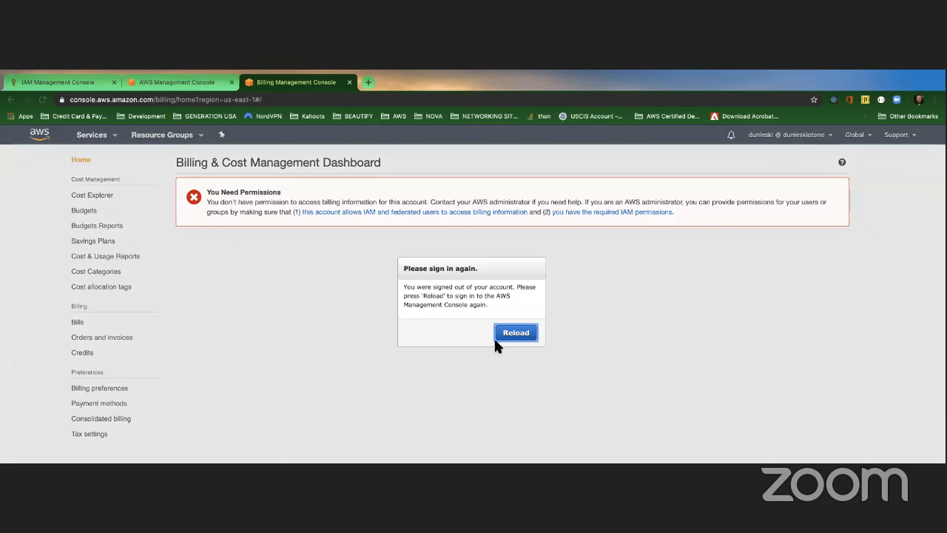
pyautogui.click(348, 82)
pyautogui.click(385, 99)
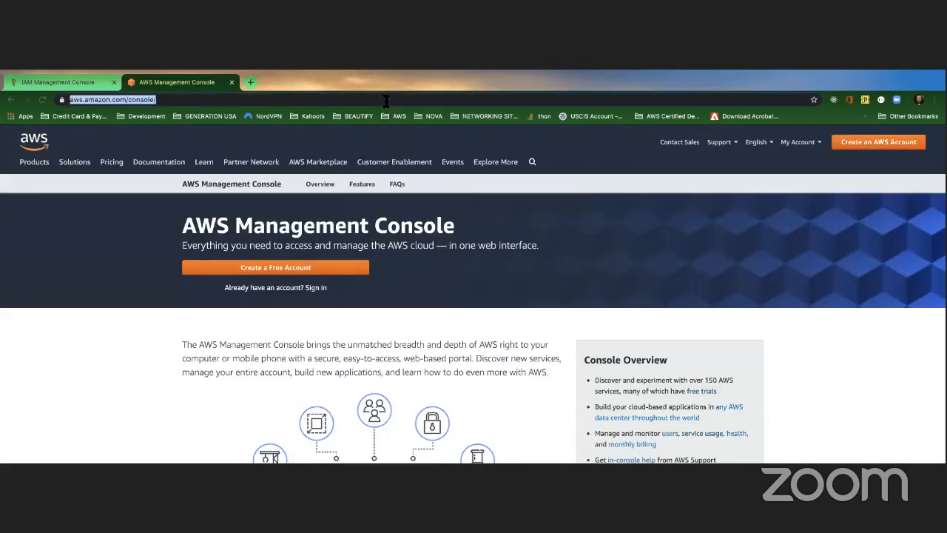
pyautogui.press('super+v')
pyautogui.press('Return')
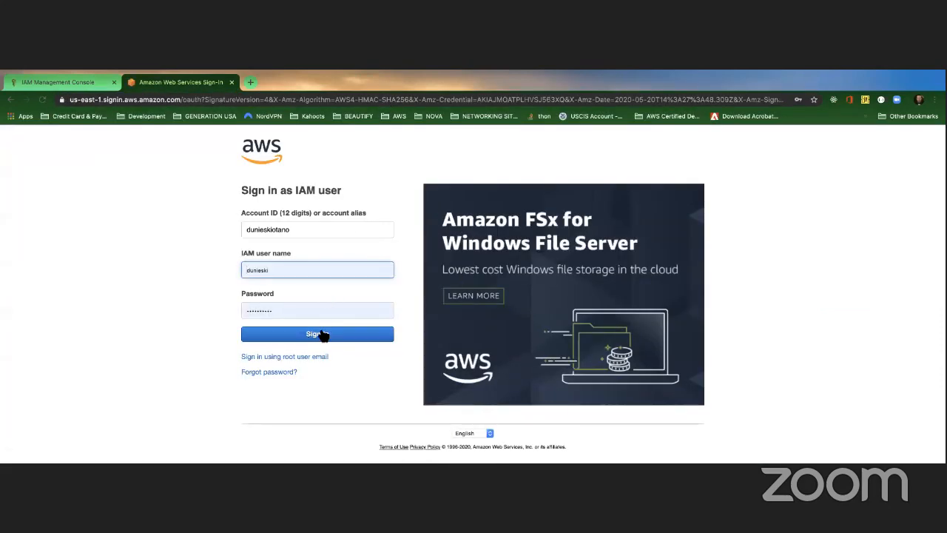
pyautogui.click(321, 333)
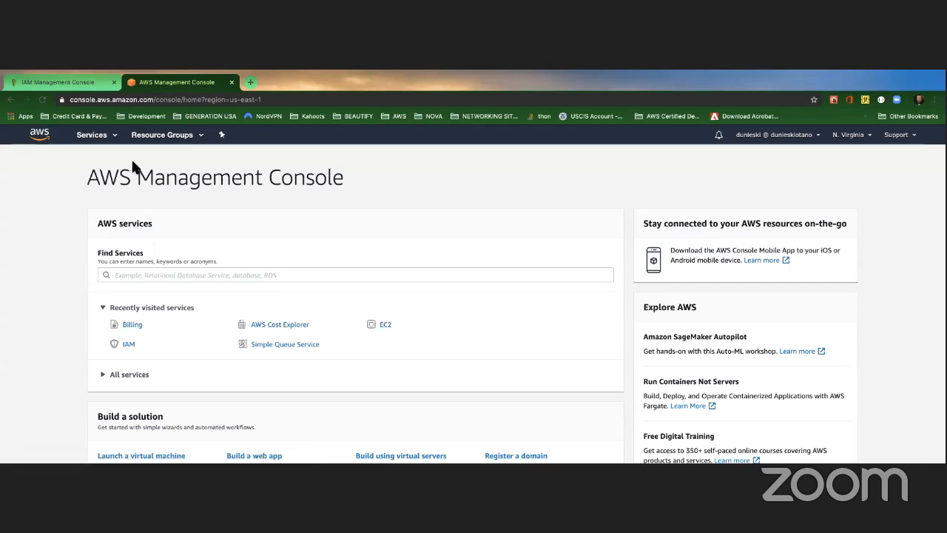
# Step: Visit Billing, Budgets and the Savings Plans overview as the IAM user, then open the account menu
pyautogui.click(134, 325)
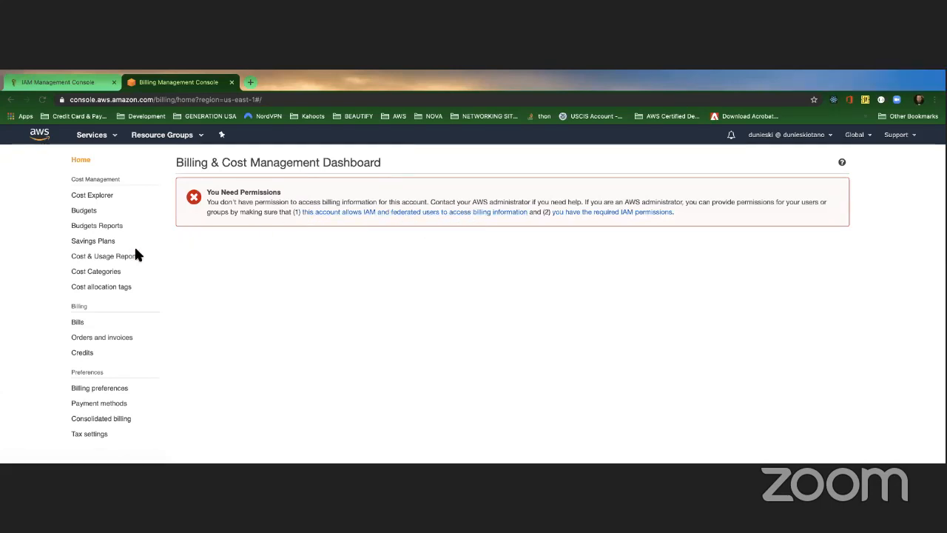
pyautogui.click(86, 212)
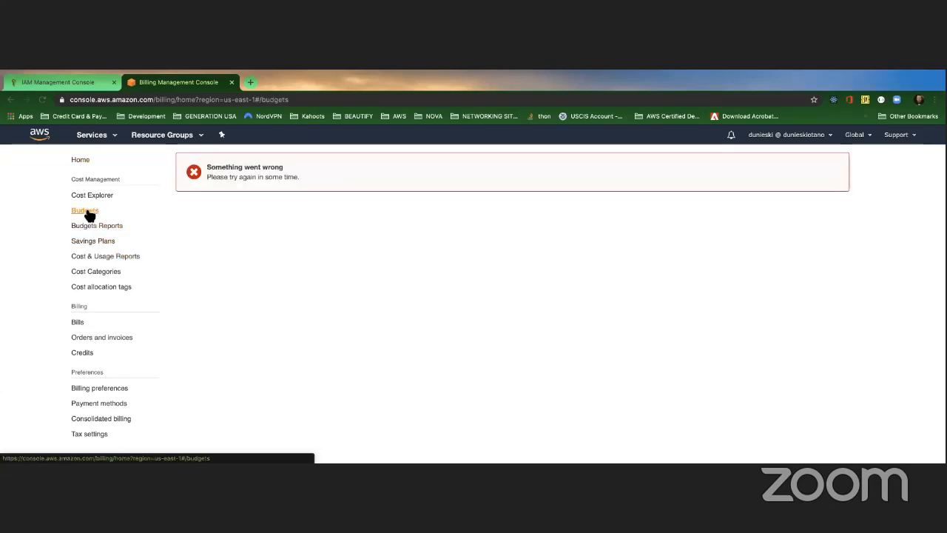
pyautogui.click(97, 240)
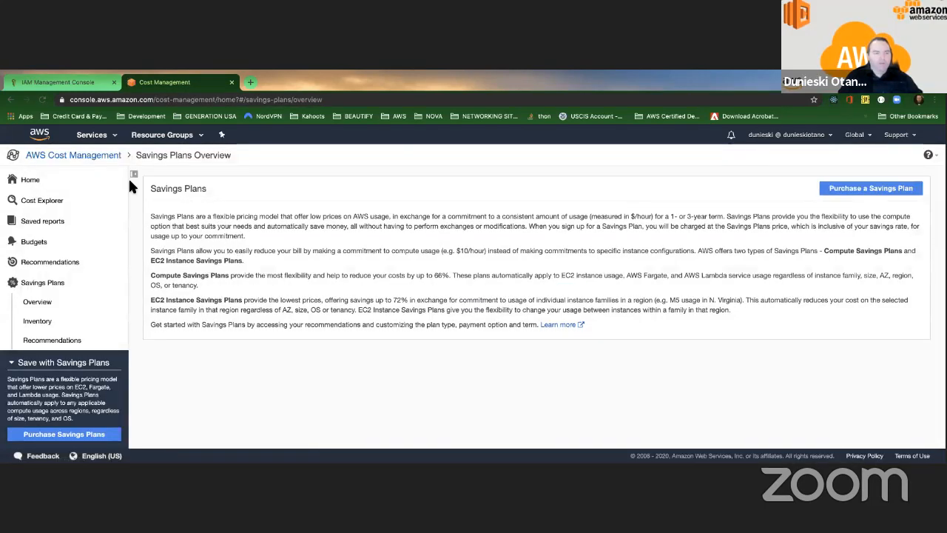
pyautogui.click(66, 83)
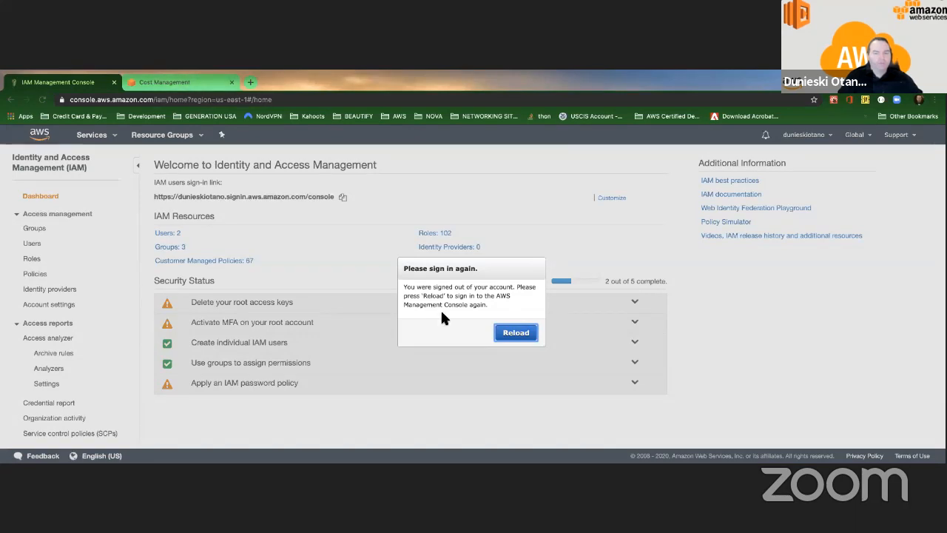
pyautogui.click(185, 82)
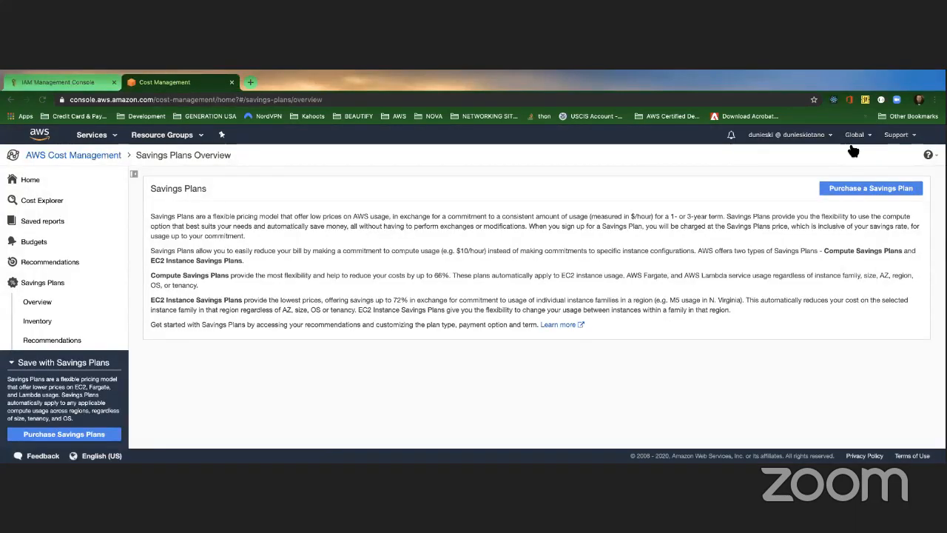
pyautogui.click(831, 136)
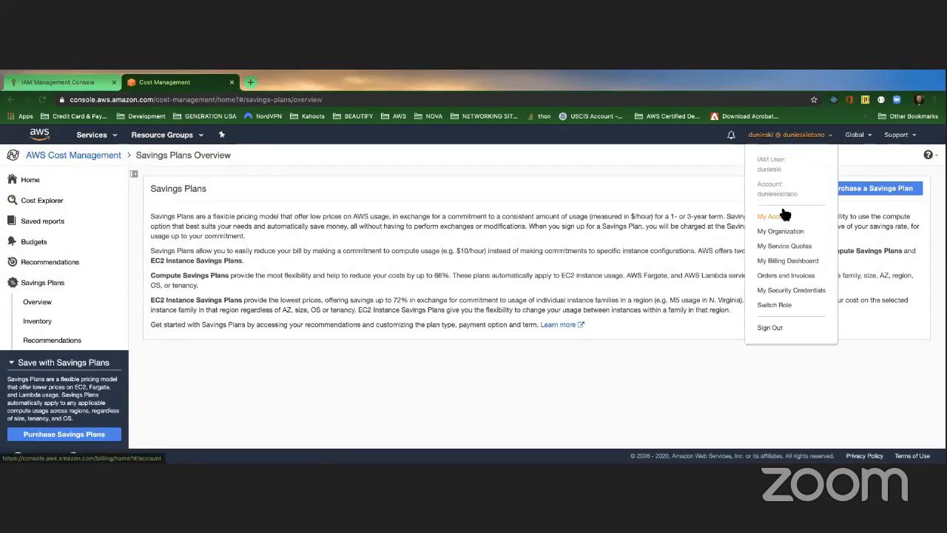
# Step: Sign out and sign back in as the root user with its e-mail and saved password
pyautogui.click(768, 328)
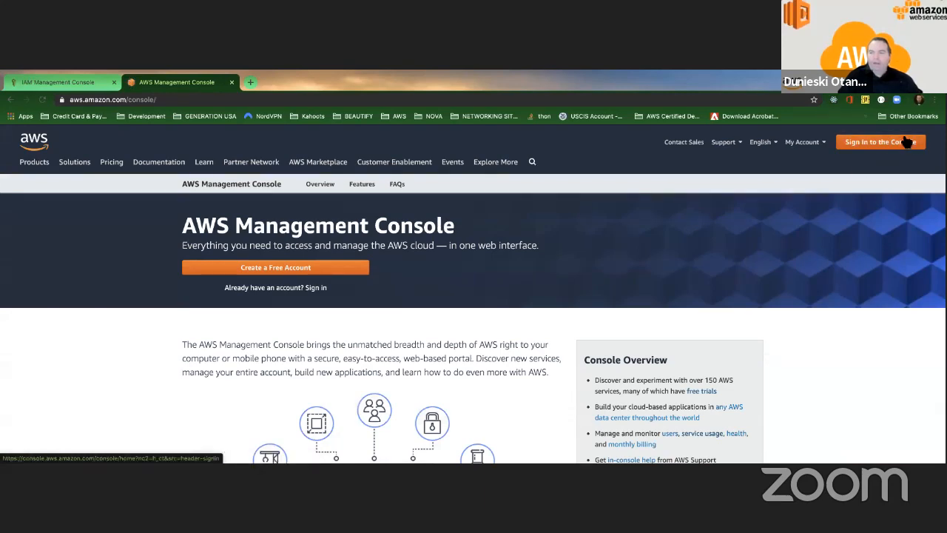
pyautogui.click(881, 142)
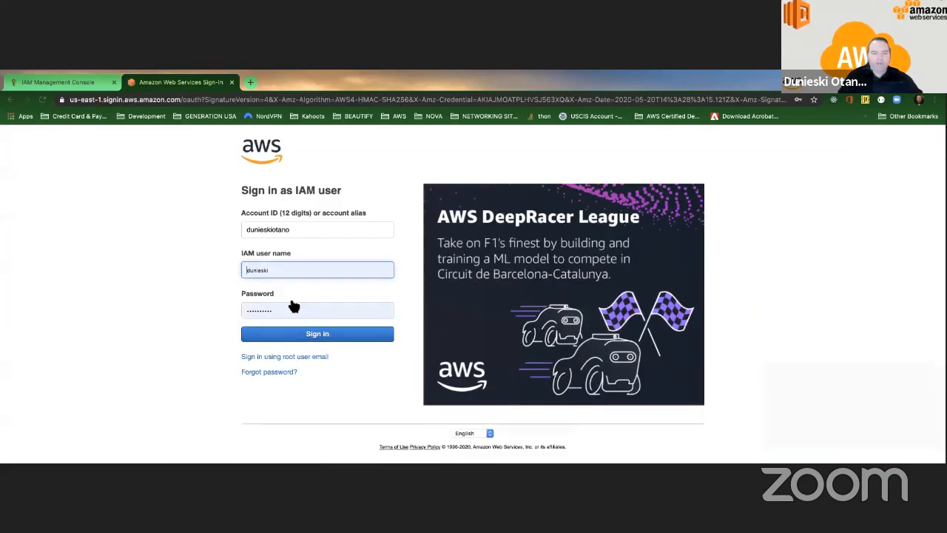
pyautogui.click(291, 359)
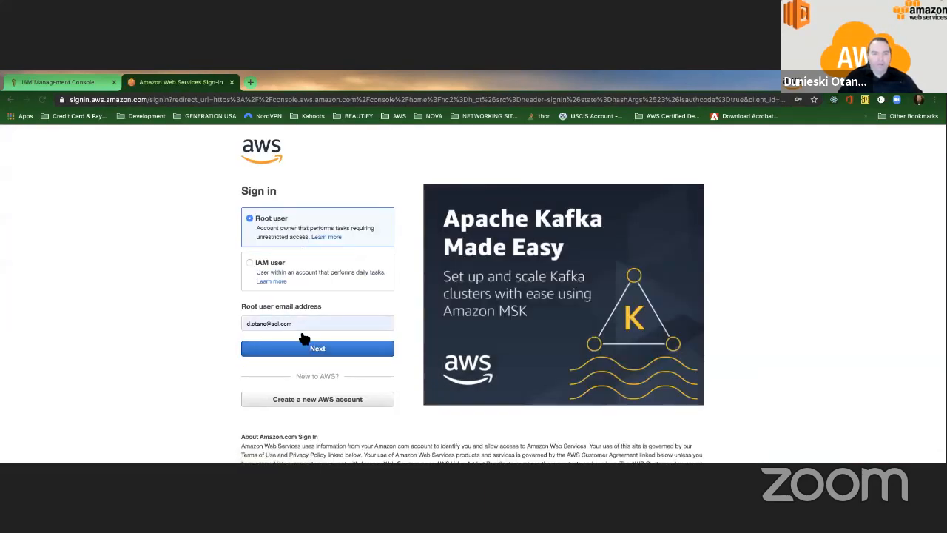
pyautogui.click(306, 347)
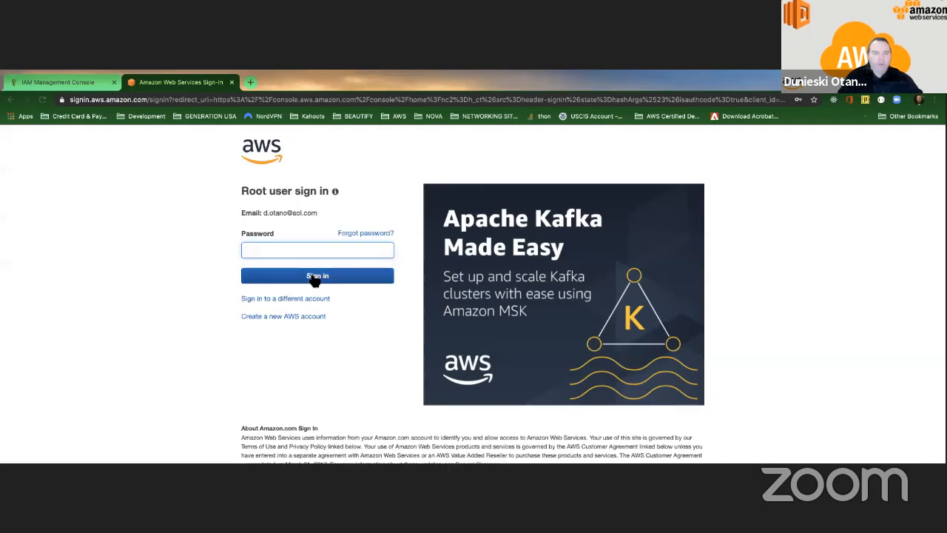
pyautogui.click(296, 251)
pyautogui.click(298, 269)
pyautogui.click(313, 275)
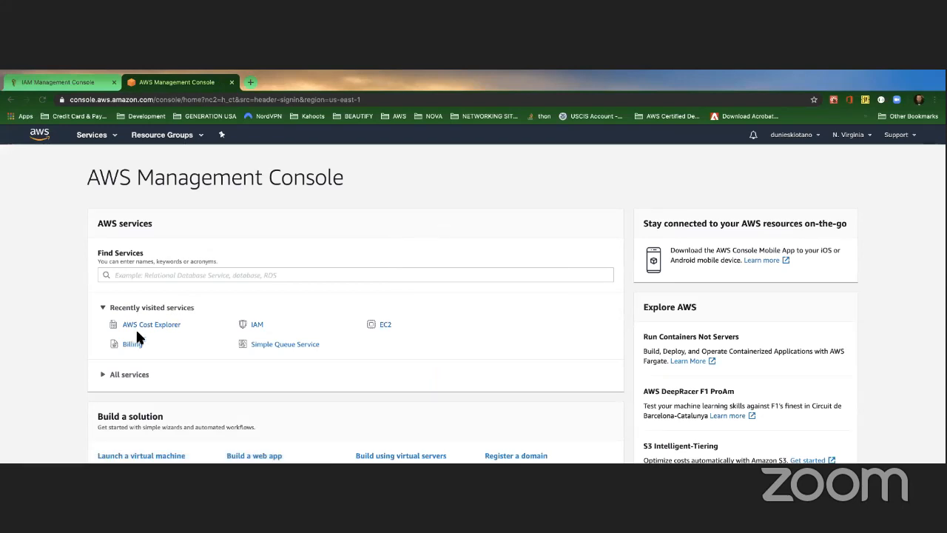
# Step: Go to IAM > Groups > Administrators and view its Permissions tab
pyautogui.click(253, 325)
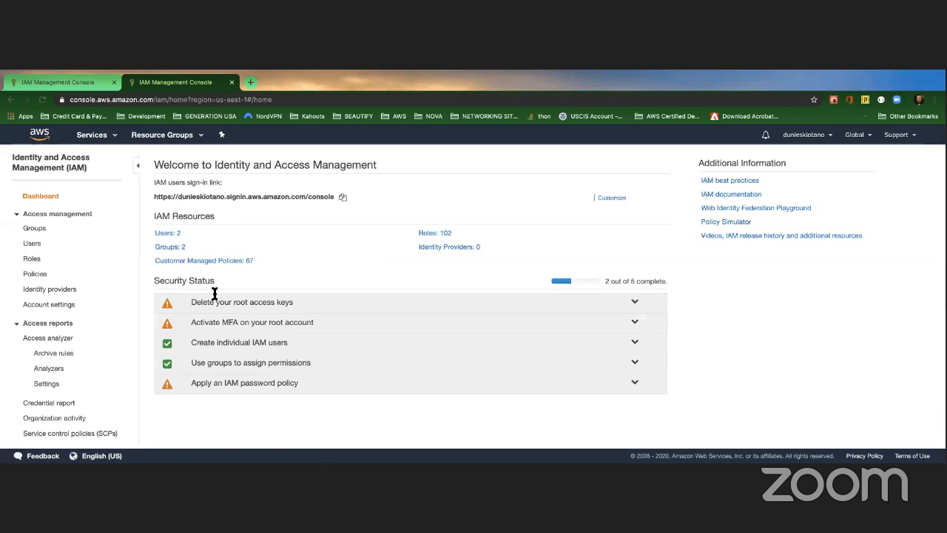
pyautogui.click(37, 230)
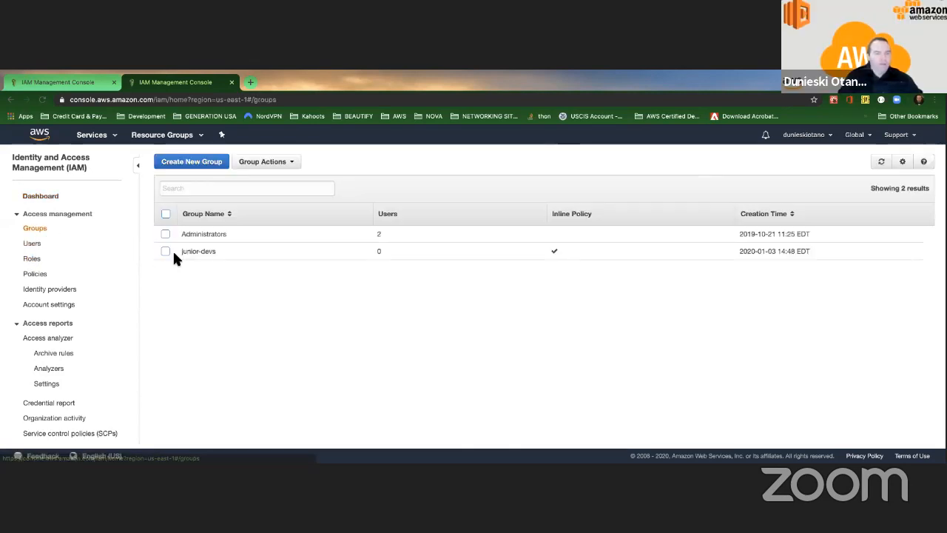
pyautogui.click(211, 235)
pyautogui.click(230, 272)
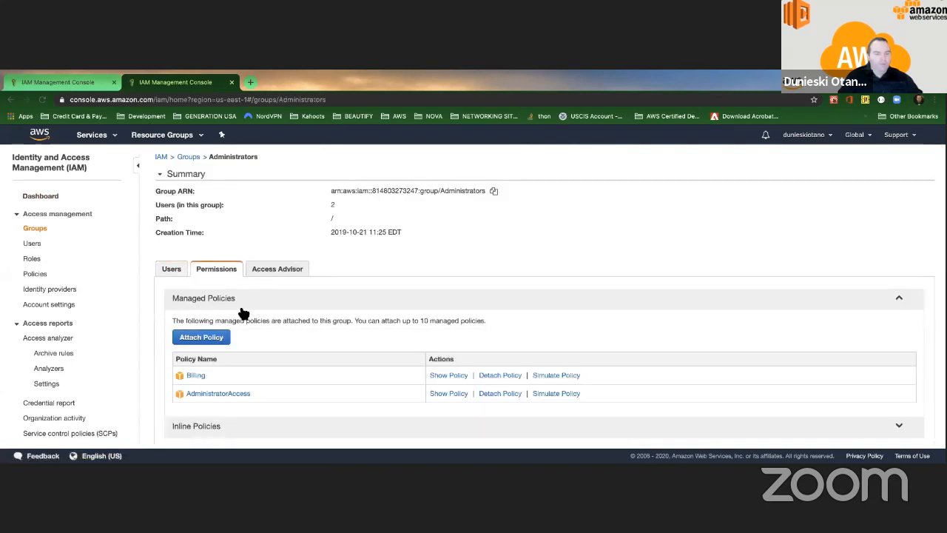
pyautogui.scroll(-1, 233, 327)
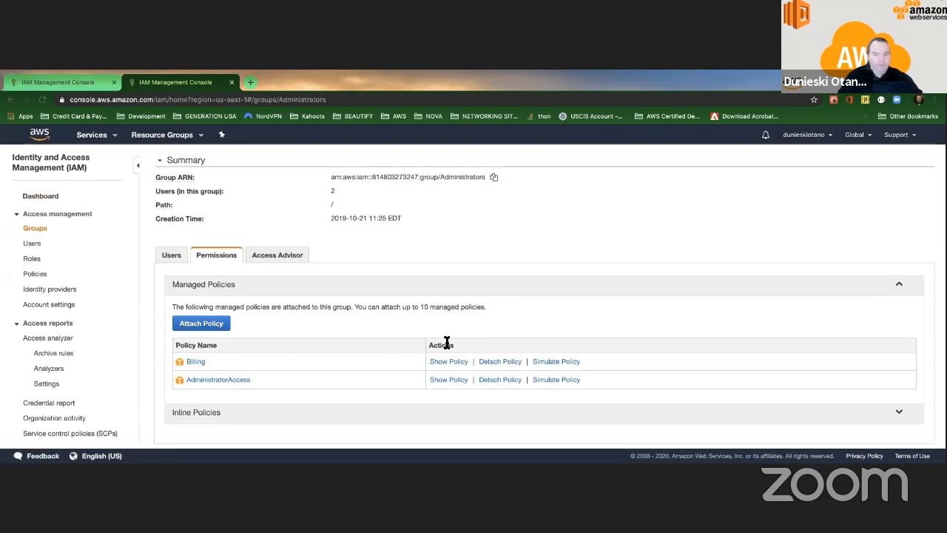
# Step: Simulate the Billing policy for the AWS Billing ViewBilling action
pyautogui.click(557, 363)
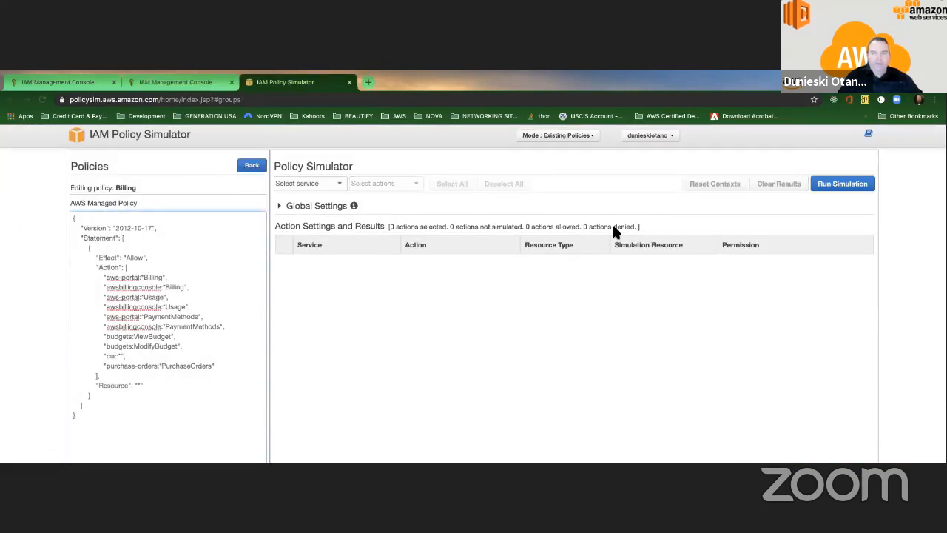
pyautogui.click(828, 185)
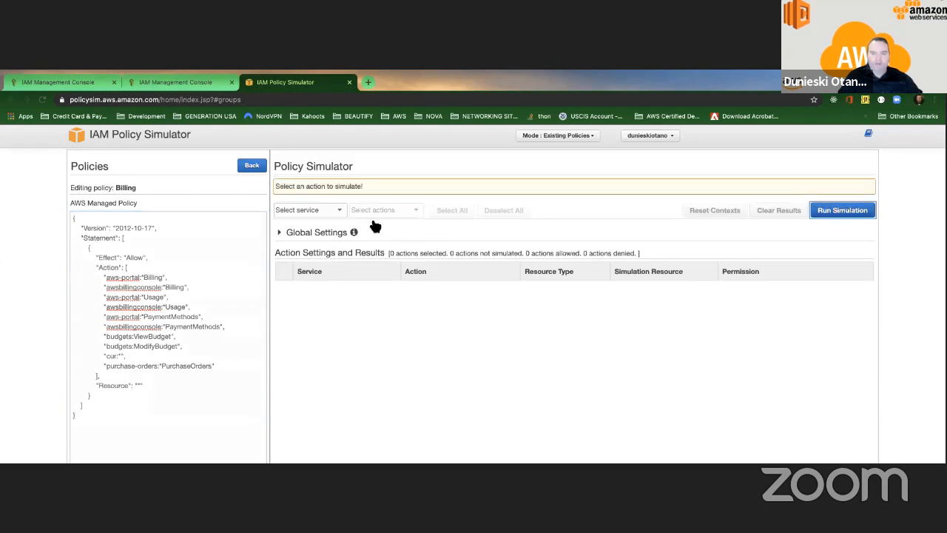
pyautogui.click(346, 214)
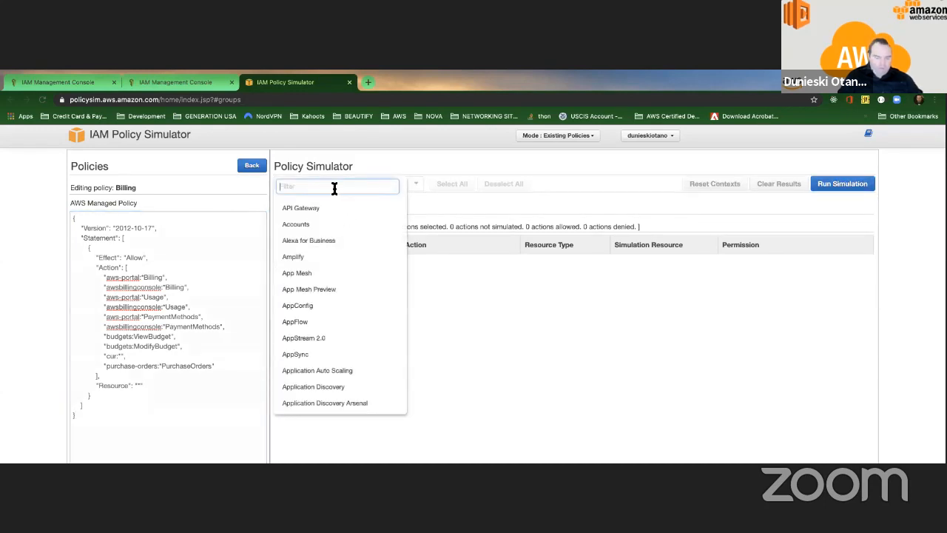
pyautogui.write('bil')
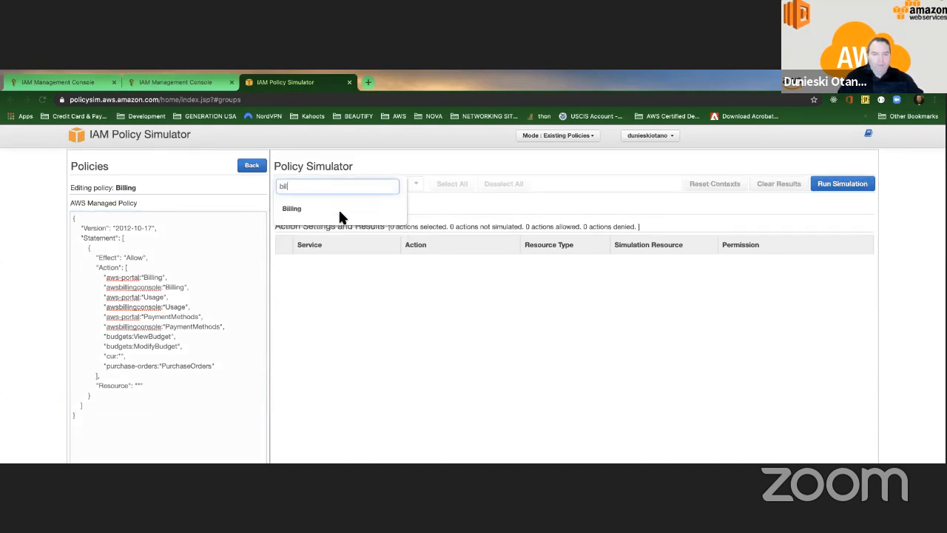
pyautogui.click(294, 209)
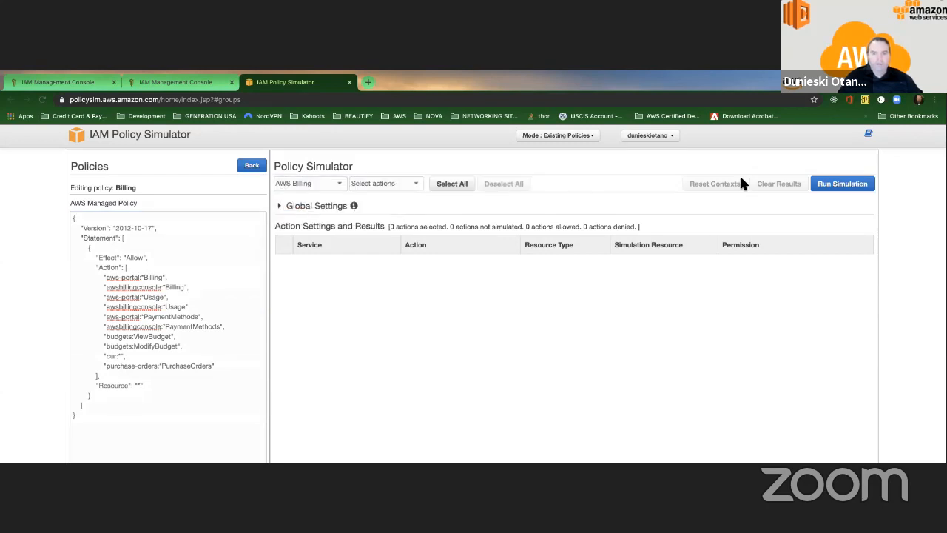
pyautogui.click(398, 187)
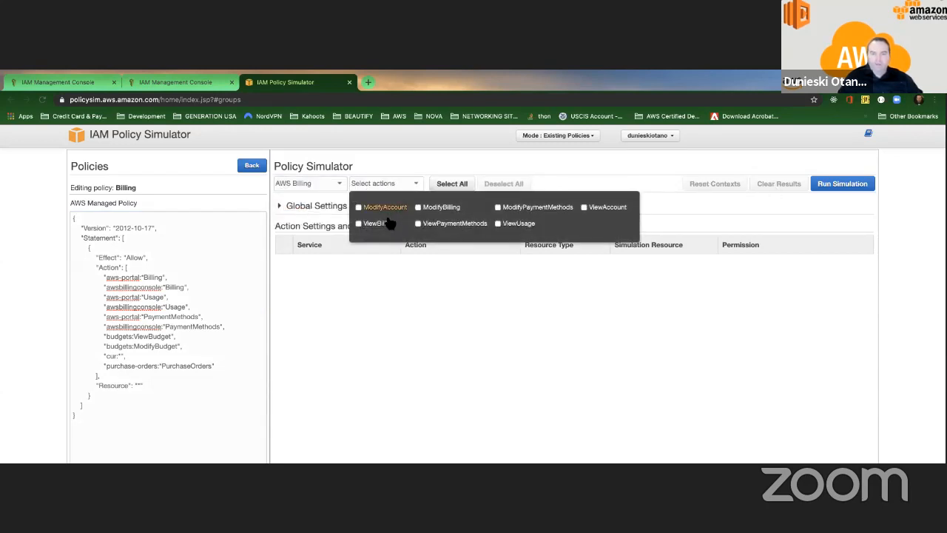
pyautogui.click(360, 223)
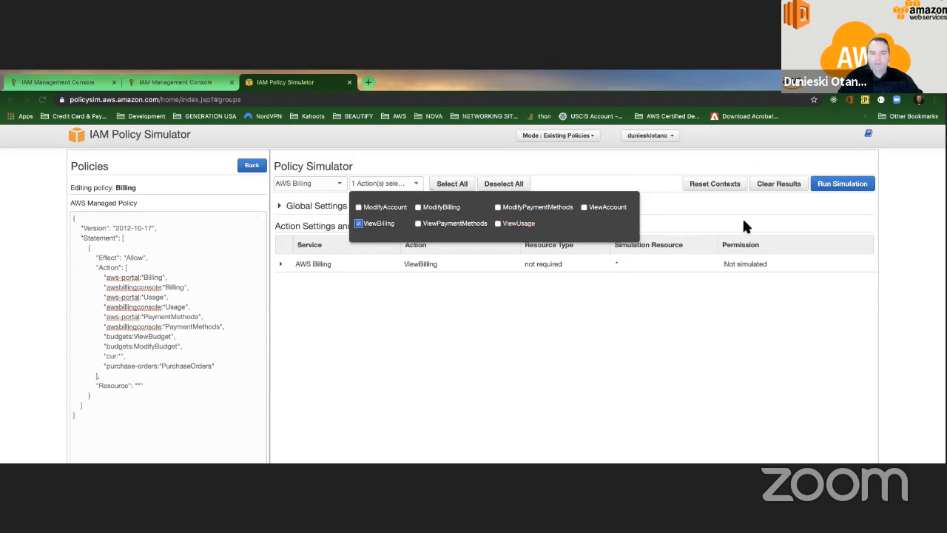
pyautogui.click(823, 188)
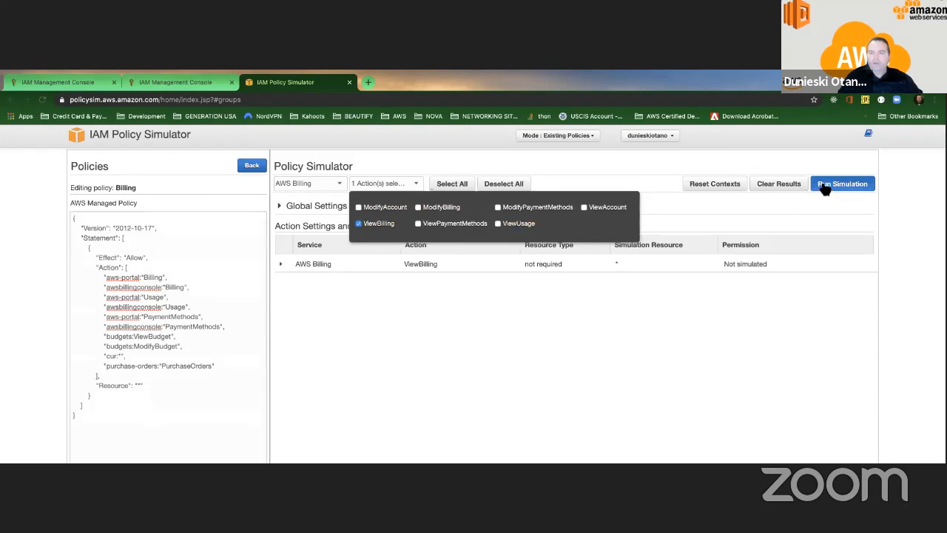
# Step: Expand the ViewBilling result and compare the AdministratorAccess and Billing matching statements
pyautogui.click(281, 265)
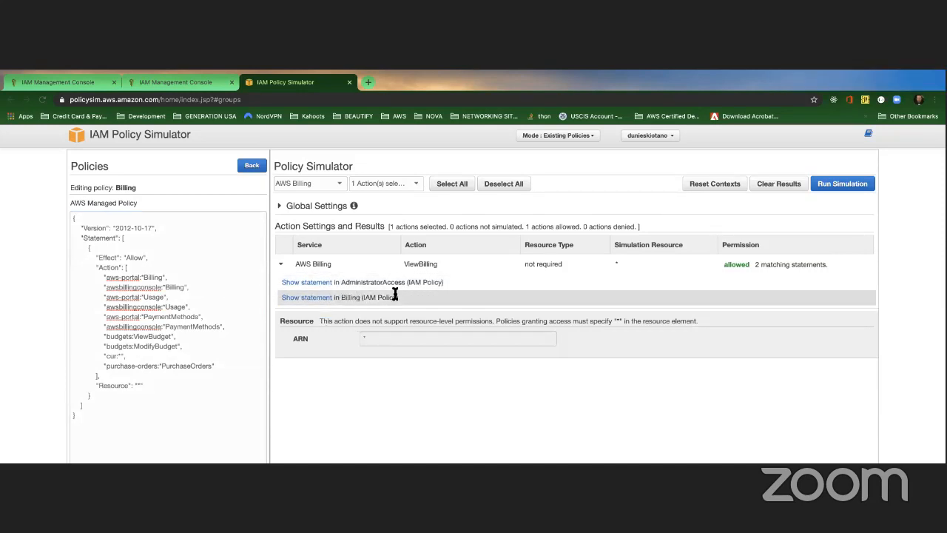
pyautogui.scroll(-1, 740, 268)
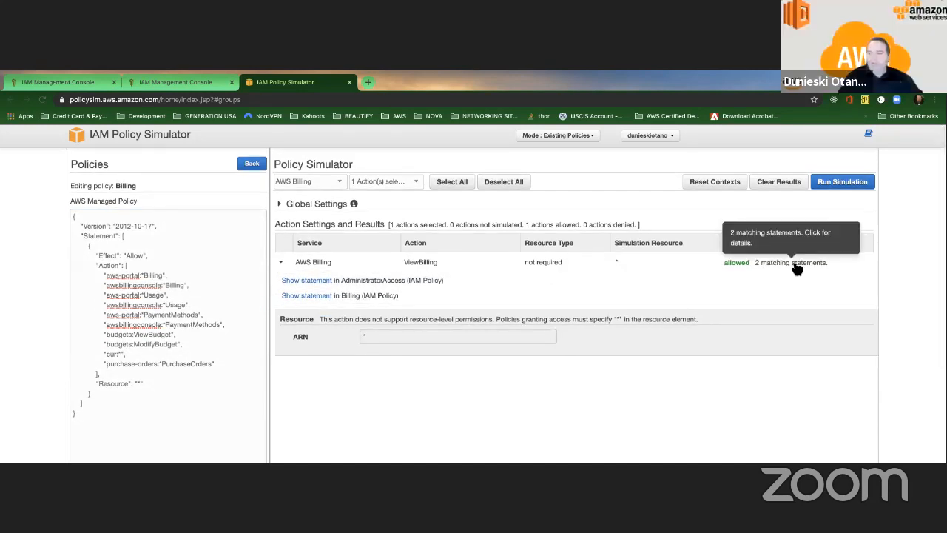
pyautogui.click(319, 280)
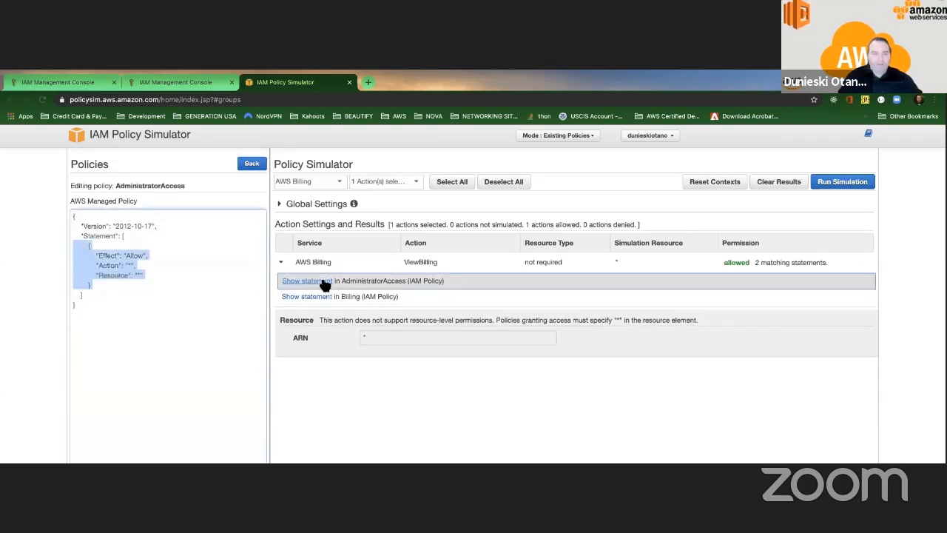
pyautogui.click(324, 296)
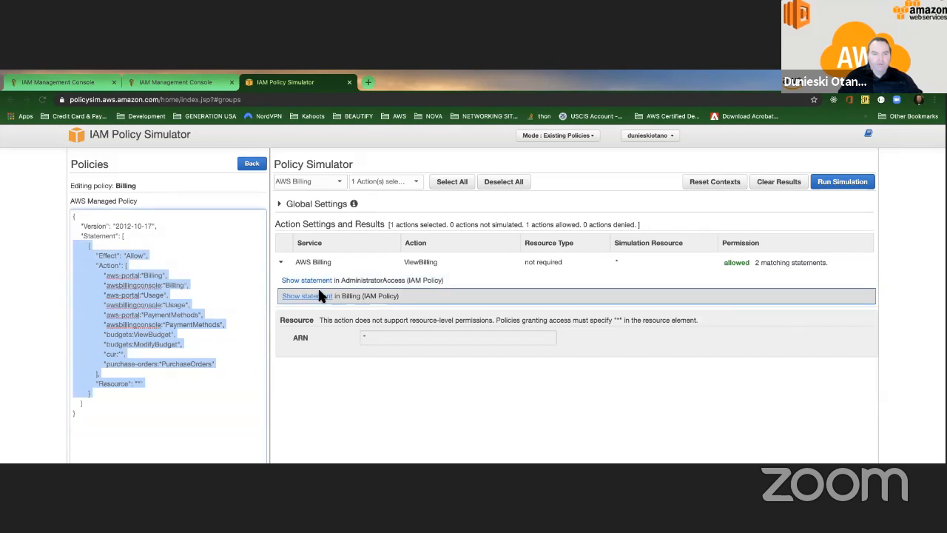
pyautogui.click(320, 281)
pyautogui.click(324, 297)
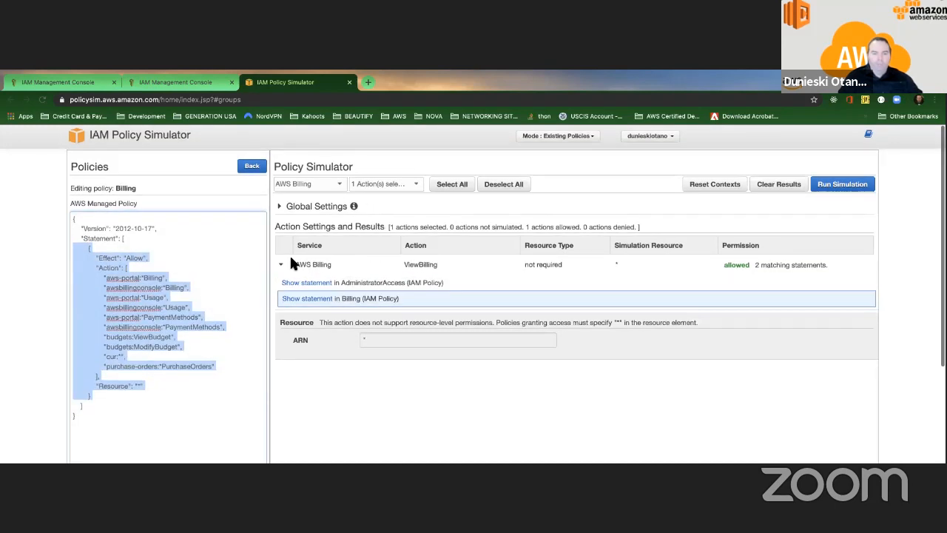
pyautogui.click(305, 262)
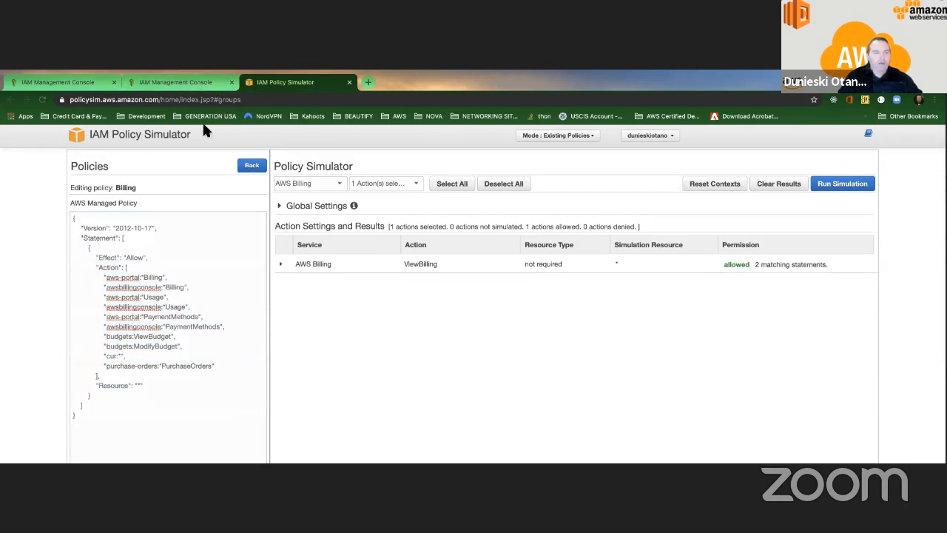
# Step: Review the Billing policy in both JSON and Policy summary views
pyautogui.click(170, 82)
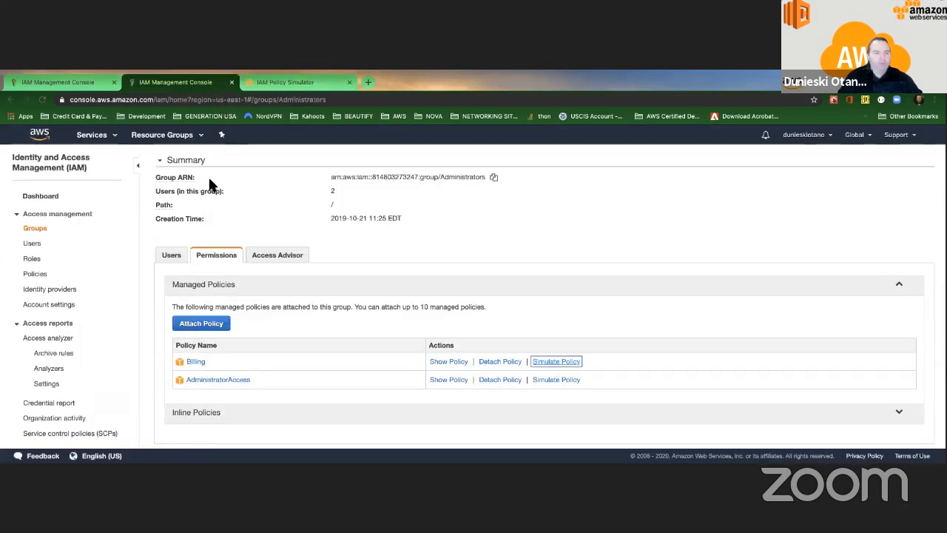
pyautogui.click(195, 362)
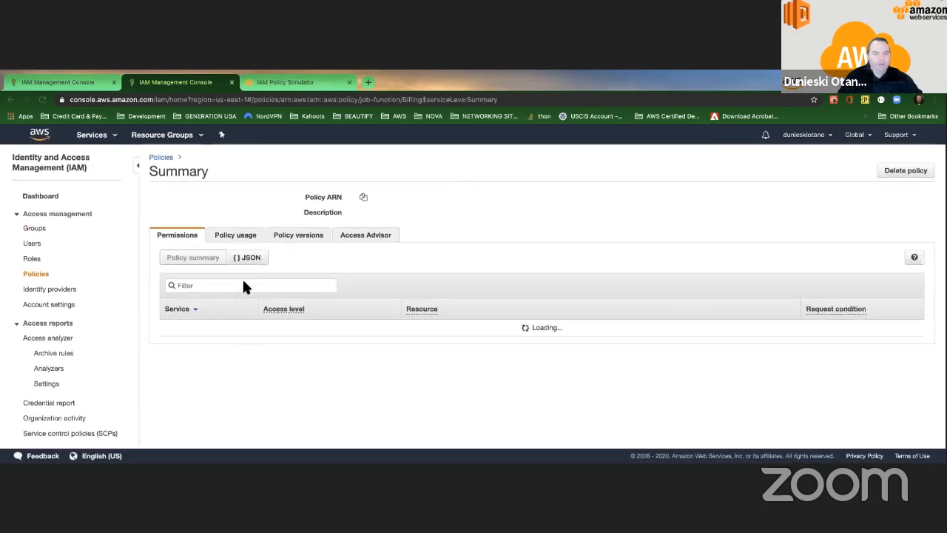
pyautogui.click(250, 296)
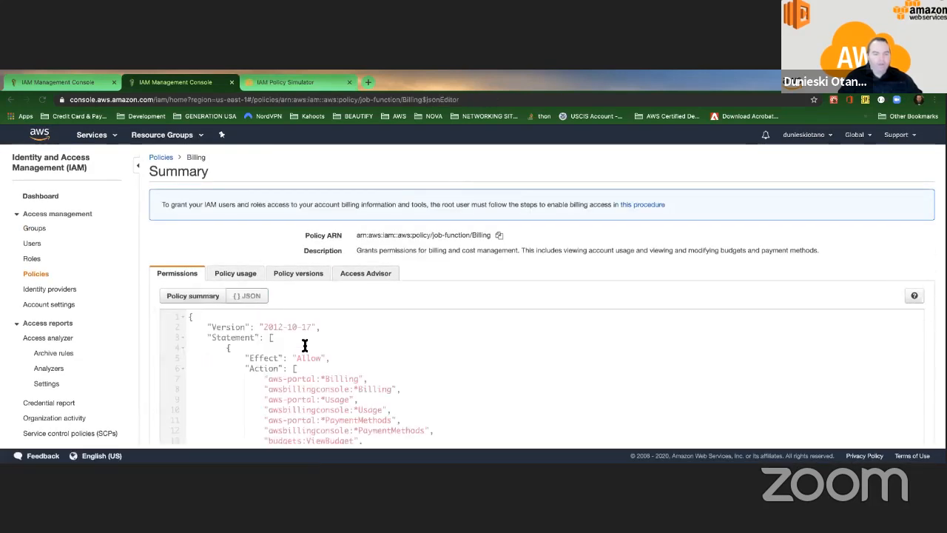
pyautogui.scroll(-4, 304, 346)
pyautogui.scroll(3, 304, 346)
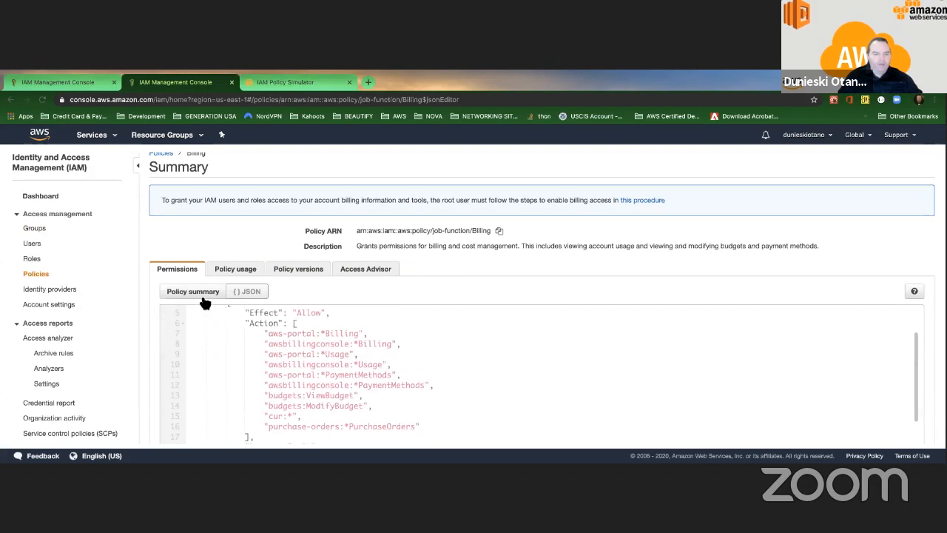
pyautogui.click(200, 296)
pyautogui.scroll(-3, 304, 348)
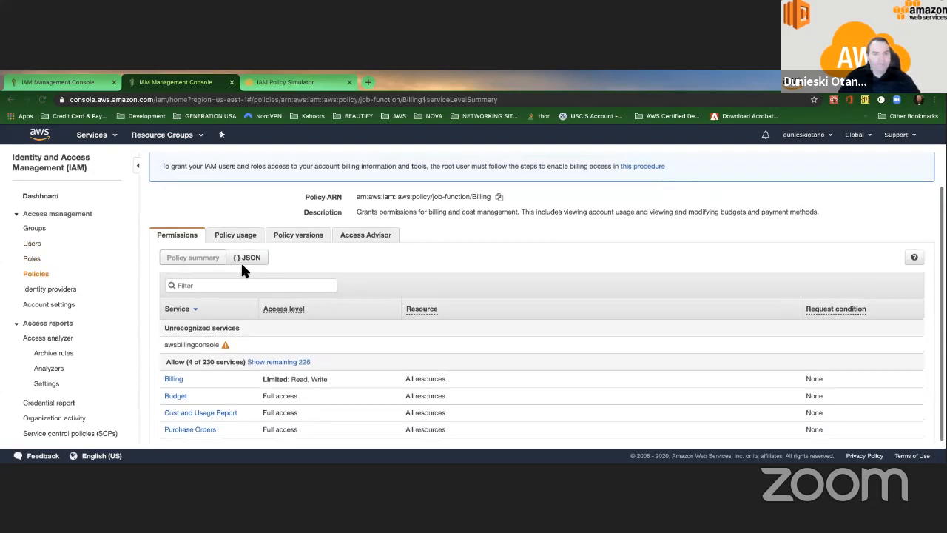
pyautogui.scroll(1, 244, 266)
pyautogui.scroll(-1, 243, 268)
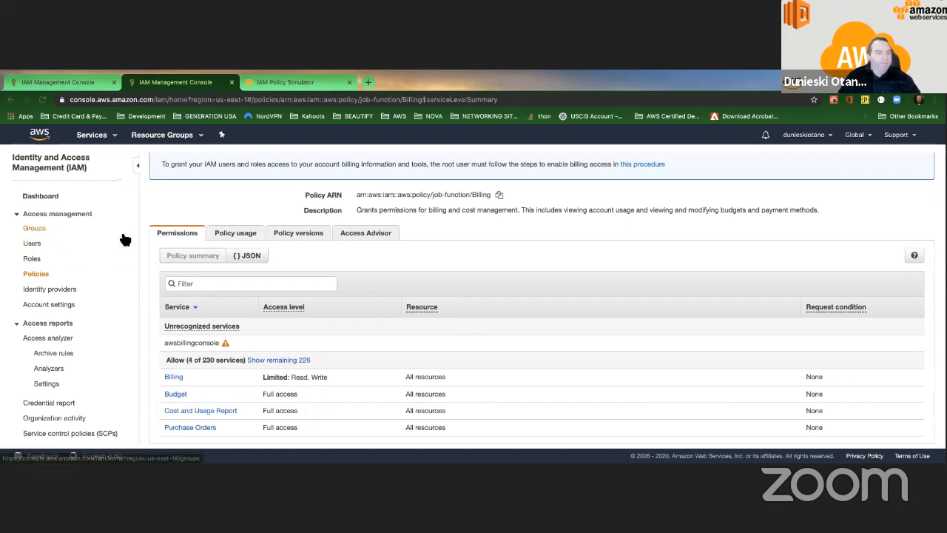
# Step: Reopen the Administrators group from Groups and check its Users, then Permissions tabs
pyautogui.click(36, 228)
pyautogui.click(213, 234)
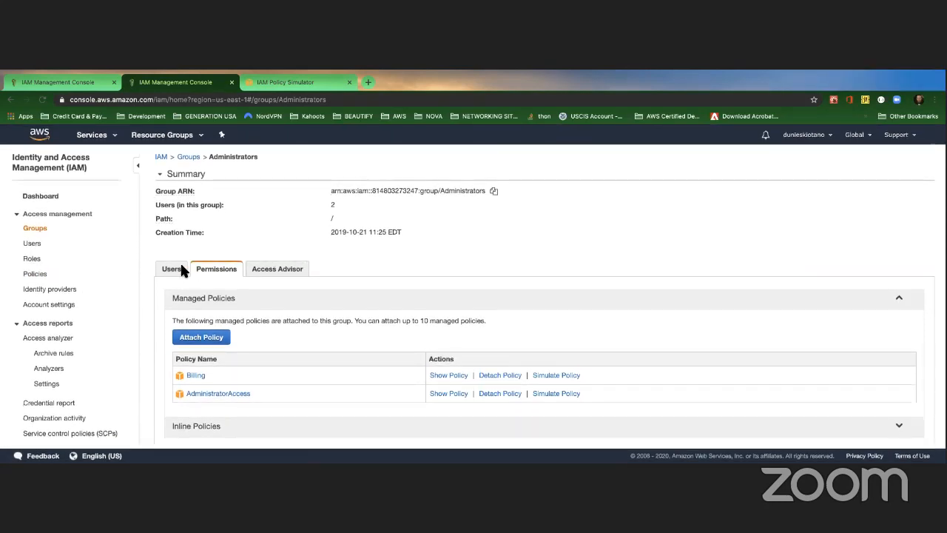
pyautogui.click(172, 269)
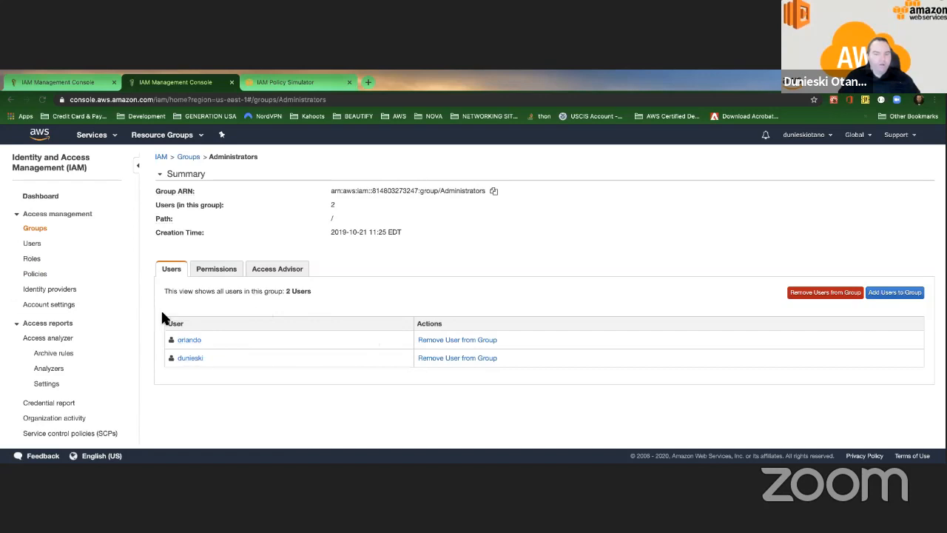
pyautogui.click(222, 269)
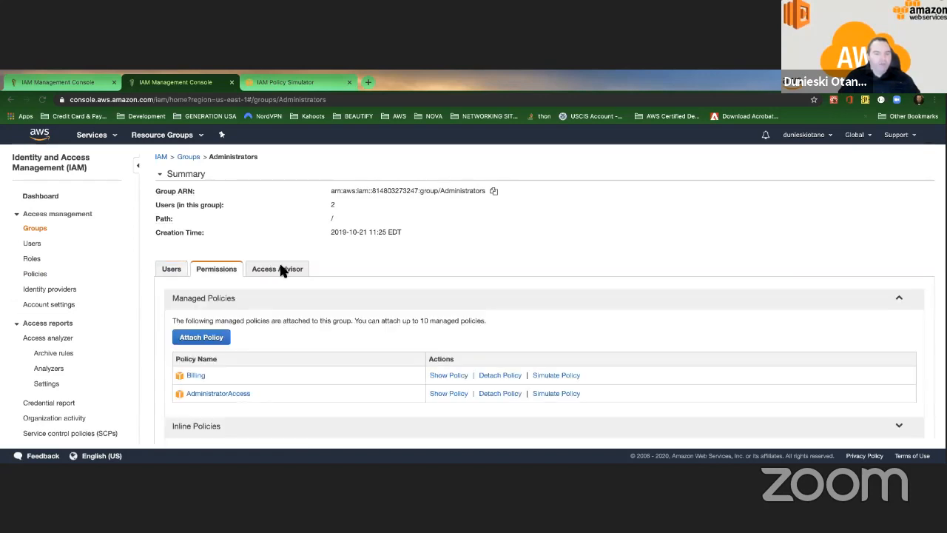
# Step: Open the Administrators group's Access Advisor tab and scroll through the services table
pyautogui.click(281, 271)
pyautogui.scroll(-1, 307, 338)
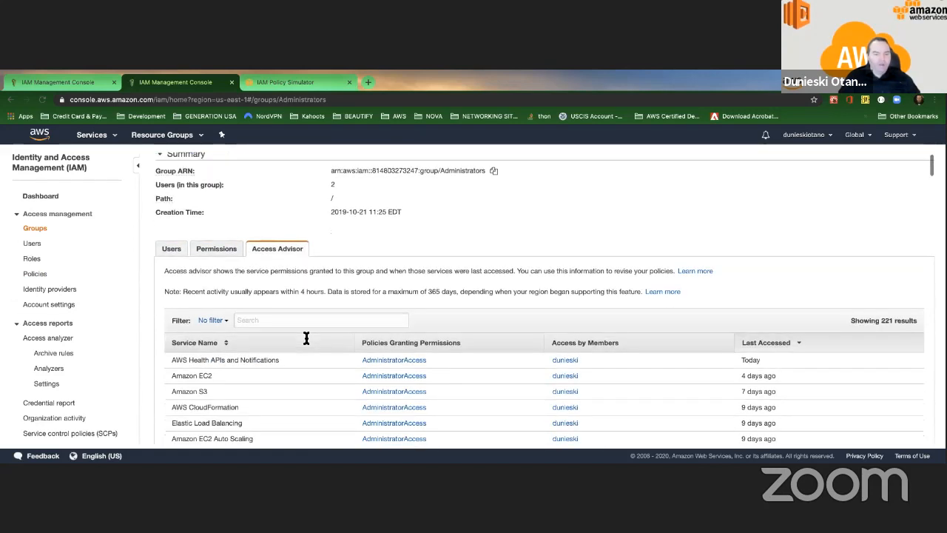
pyautogui.scroll(-5, 306, 338)
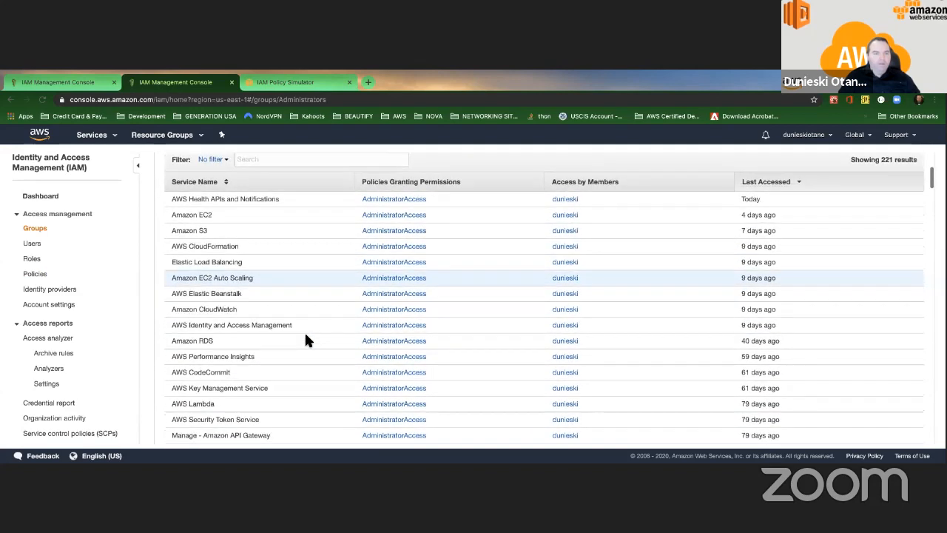
pyautogui.scroll(4, 307, 339)
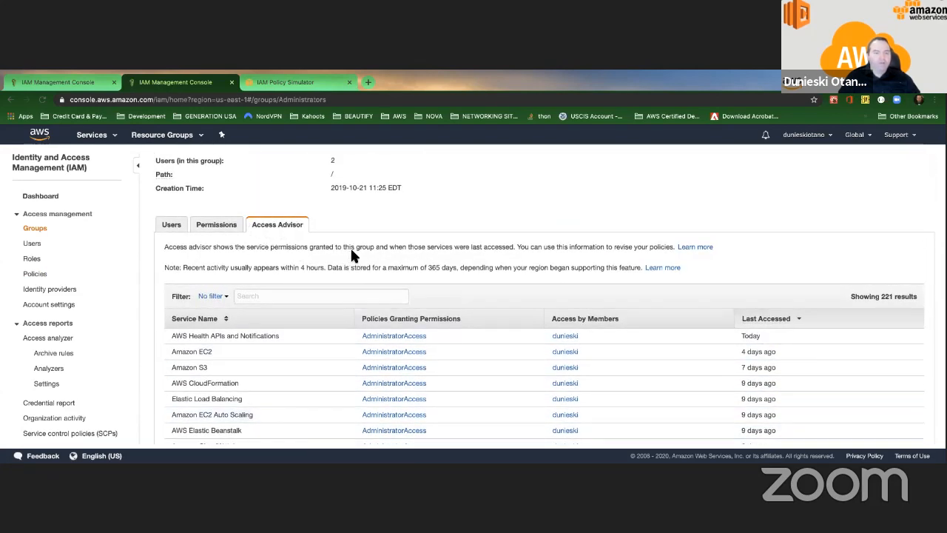
pyautogui.scroll(-6, 398, 259)
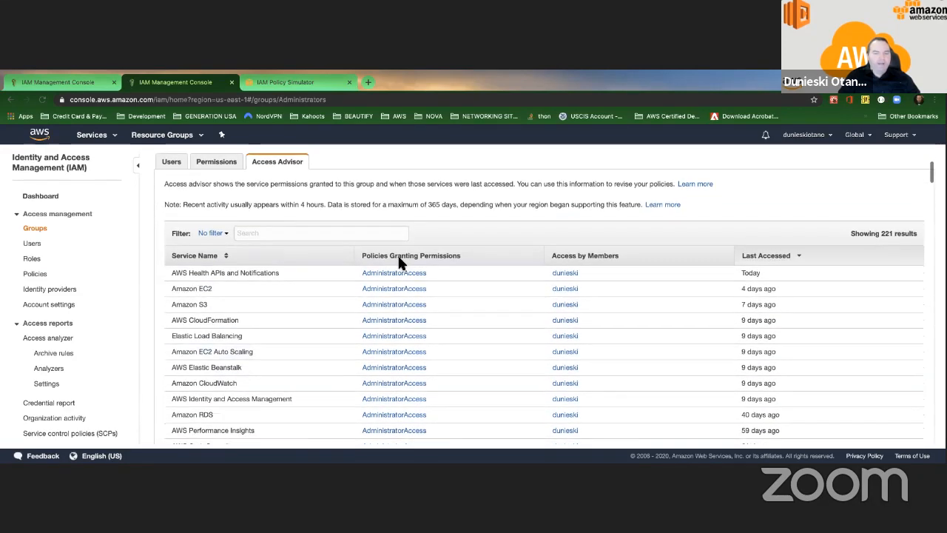
pyautogui.scroll(-12, 402, 264)
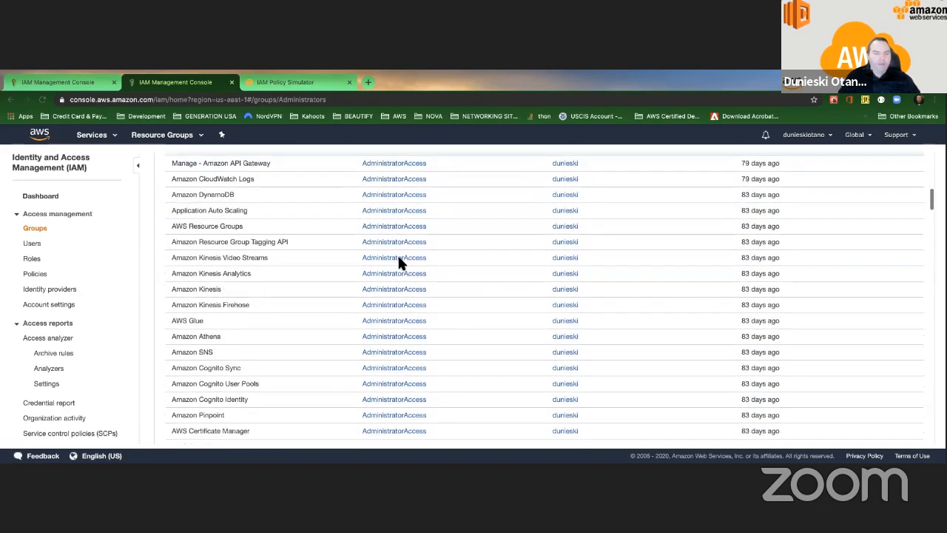
pyautogui.scroll(-15, 402, 264)
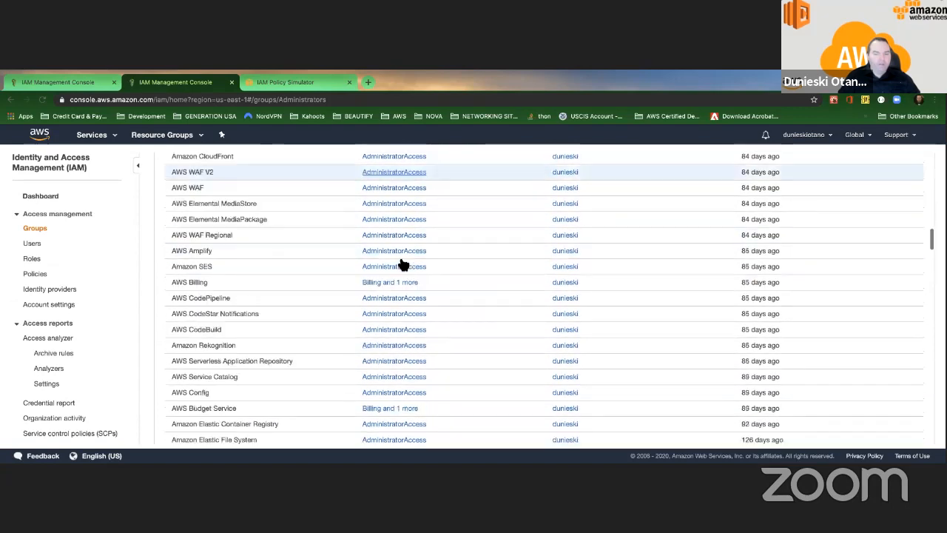
pyautogui.scroll(20, 400, 263)
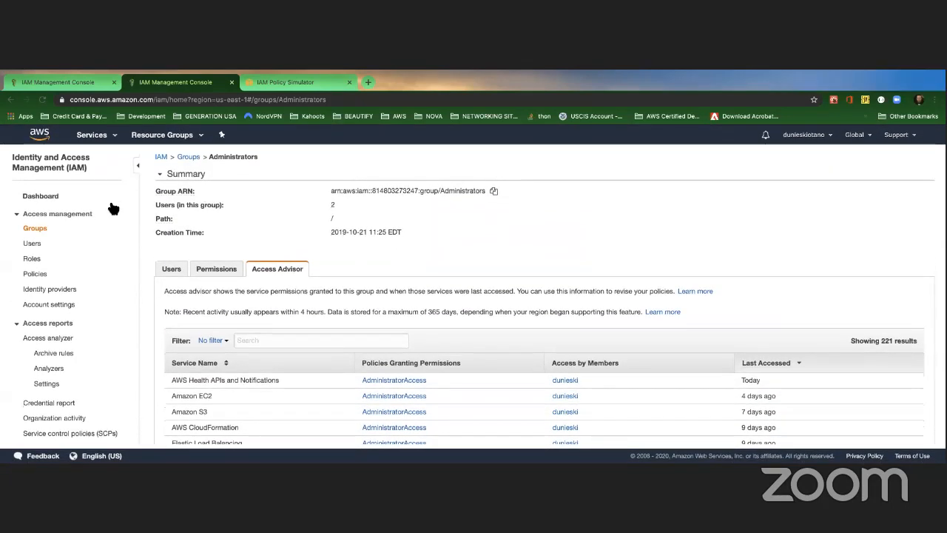
# Step: Return via Users and Groups to Administrators and scroll its Access Advisor table again
pyautogui.click(32, 244)
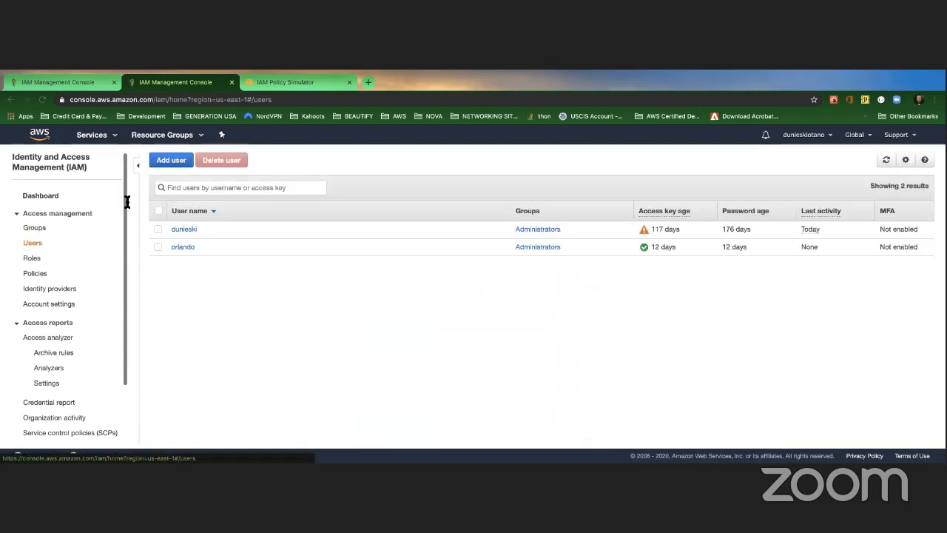
pyautogui.click(35, 227)
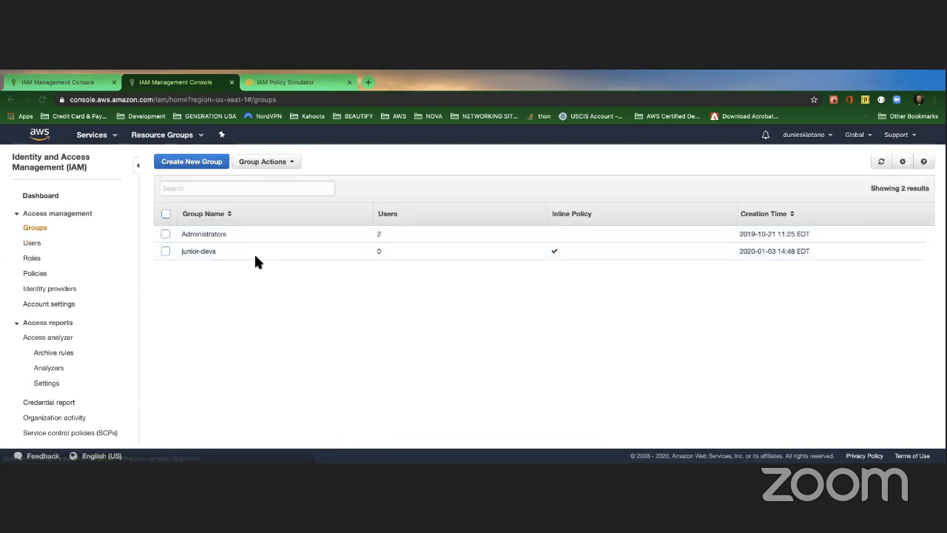
pyautogui.click(214, 235)
pyautogui.click(288, 268)
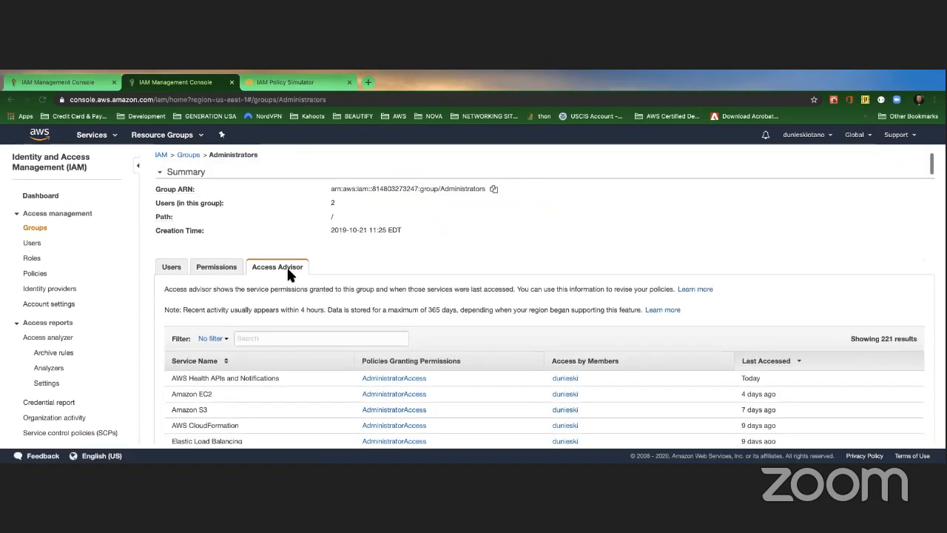
pyautogui.scroll(-10, 300, 288)
pyautogui.scroll(-20, 300, 288)
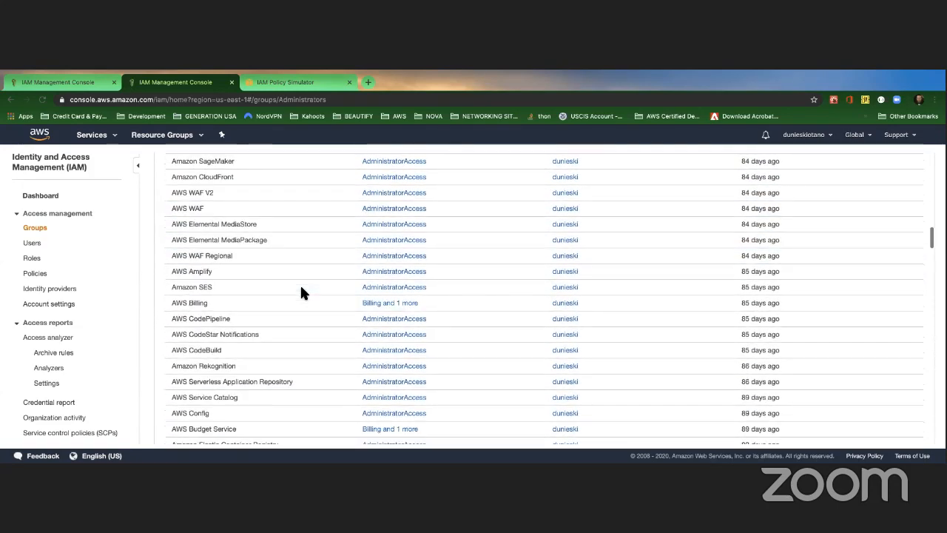
pyautogui.scroll(5, 299, 292)
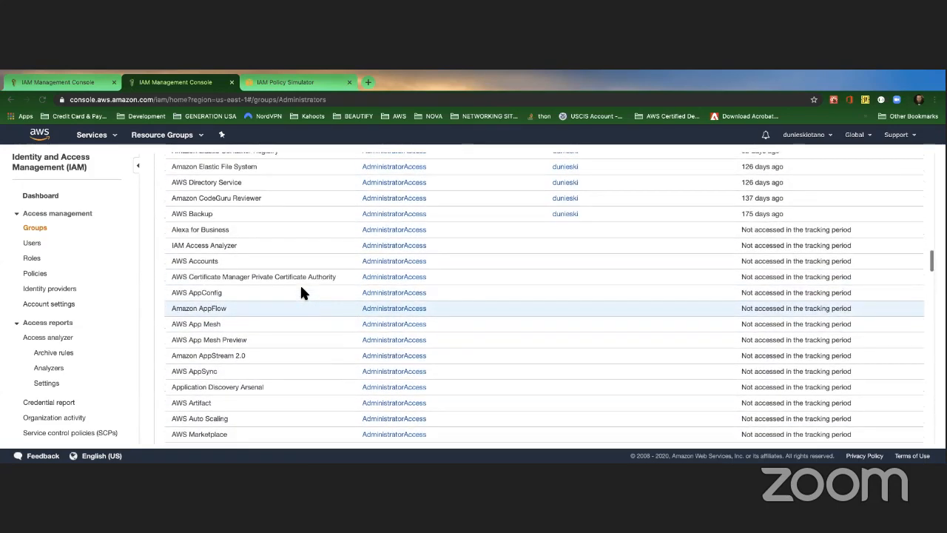
pyautogui.scroll(3, 300, 284)
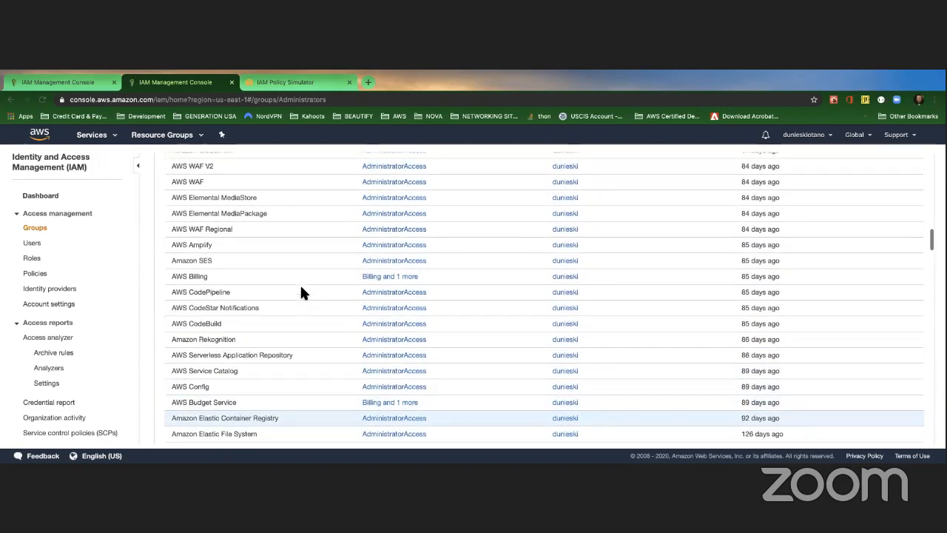
pyautogui.scroll(-1, 299, 284)
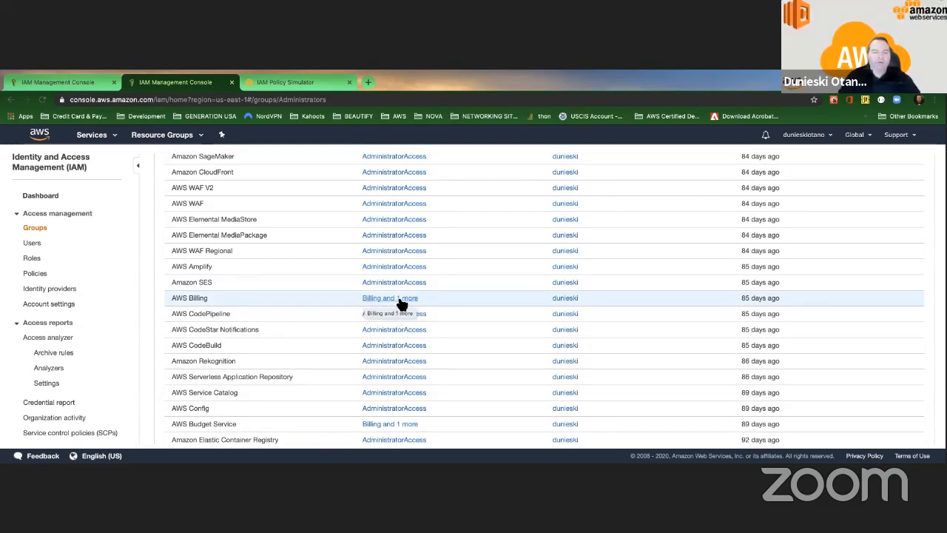
pyautogui.click(397, 298)
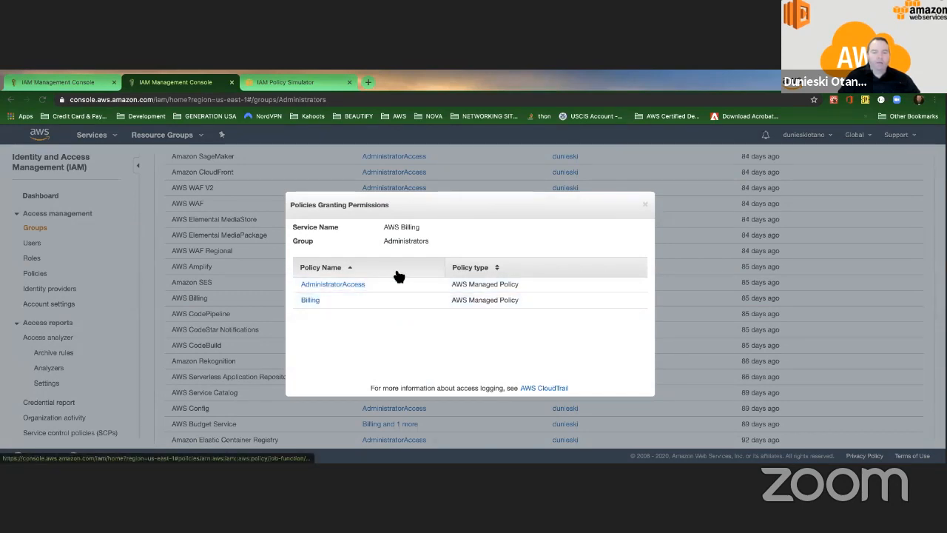
pyautogui.click(644, 203)
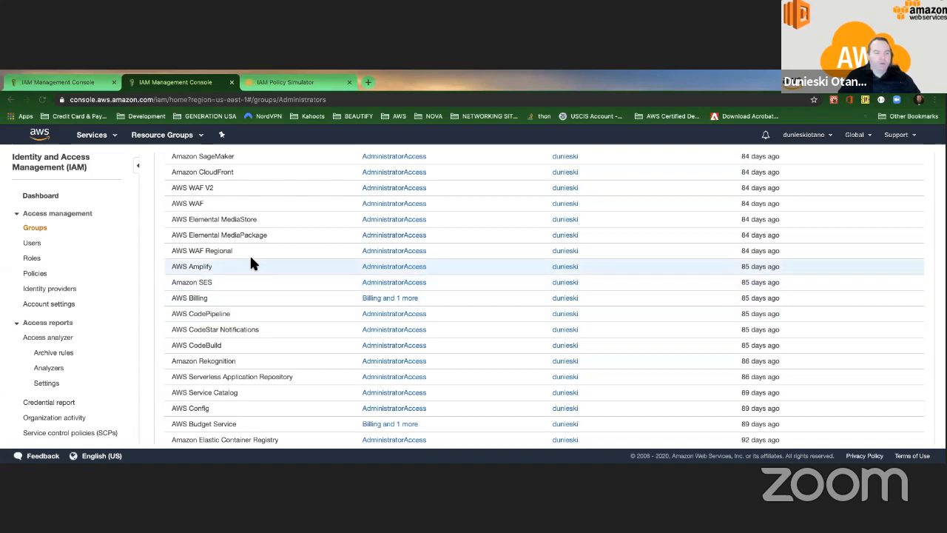
pyautogui.scroll(5, 252, 263)
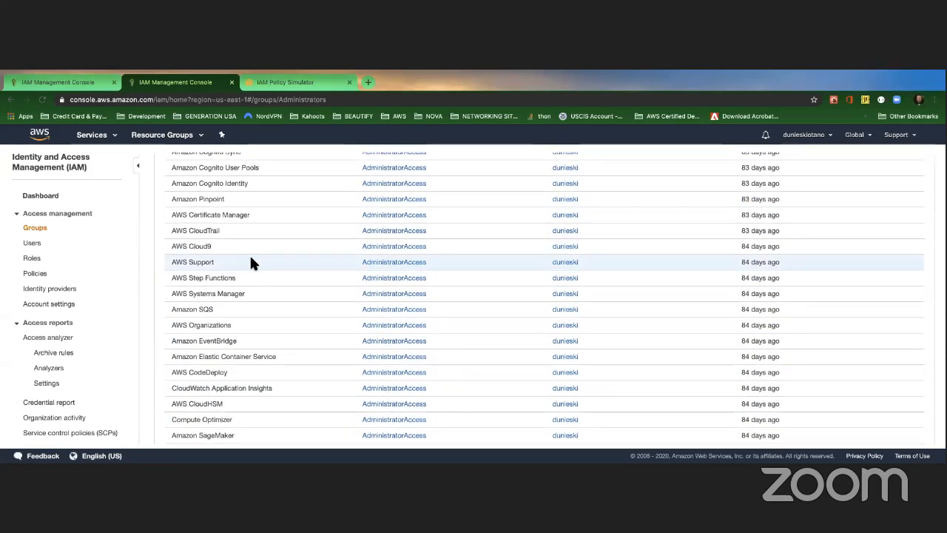
pyautogui.scroll(5, 250, 263)
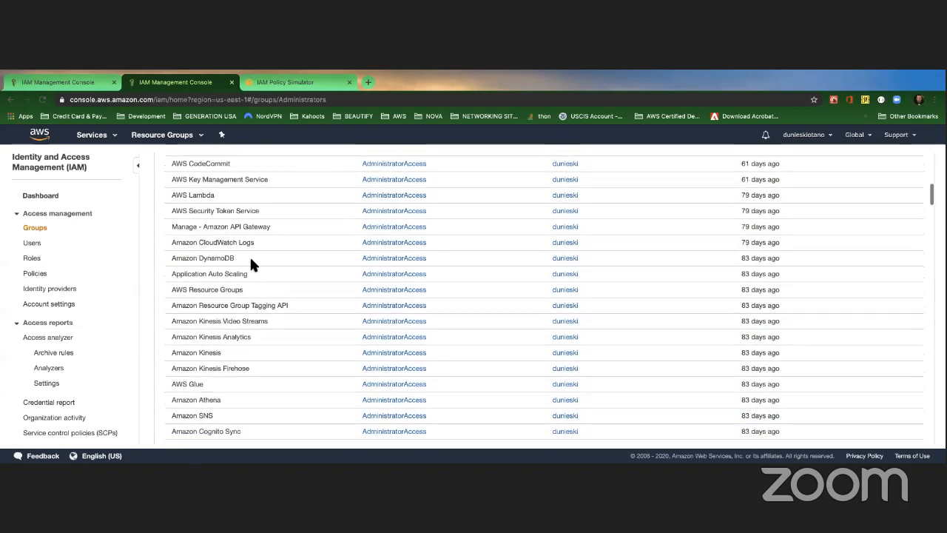
pyautogui.scroll(10, 249, 262)
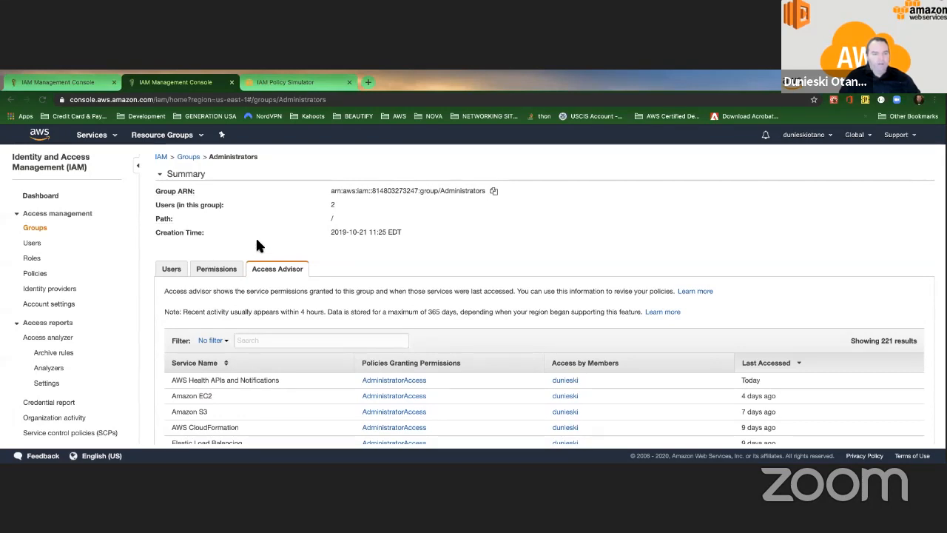
pyautogui.scroll(-3, 252, 237)
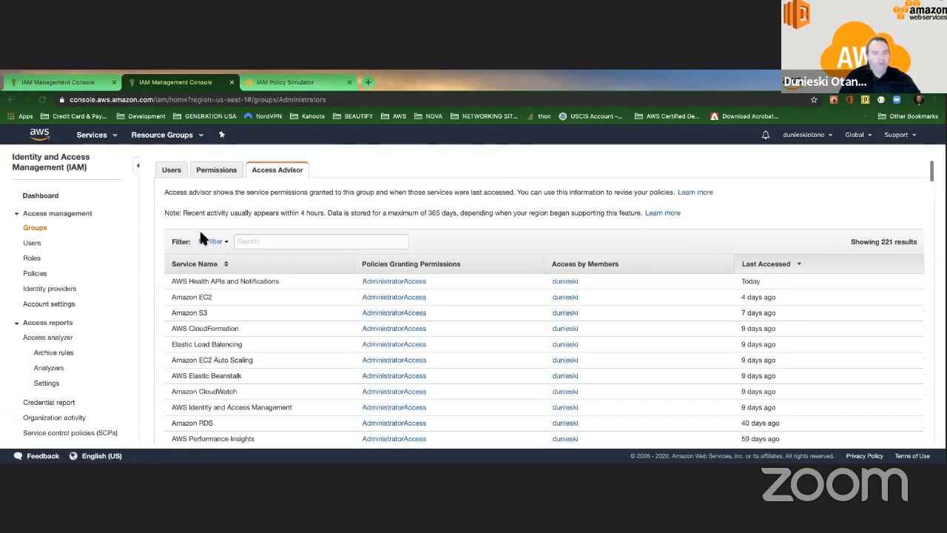
pyautogui.scroll(2, 200, 234)
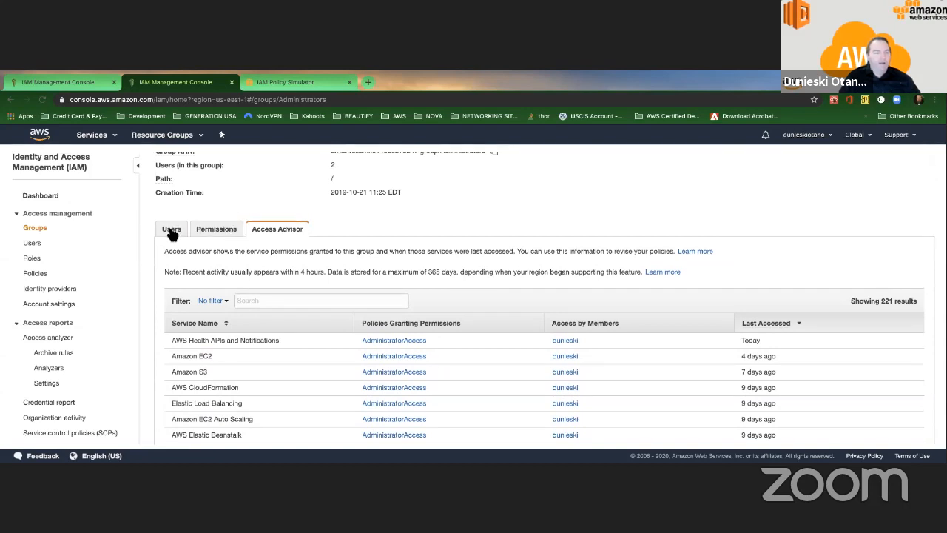
pyautogui.scroll(-5, 255, 202)
pyautogui.scroll(-2, 251, 194)
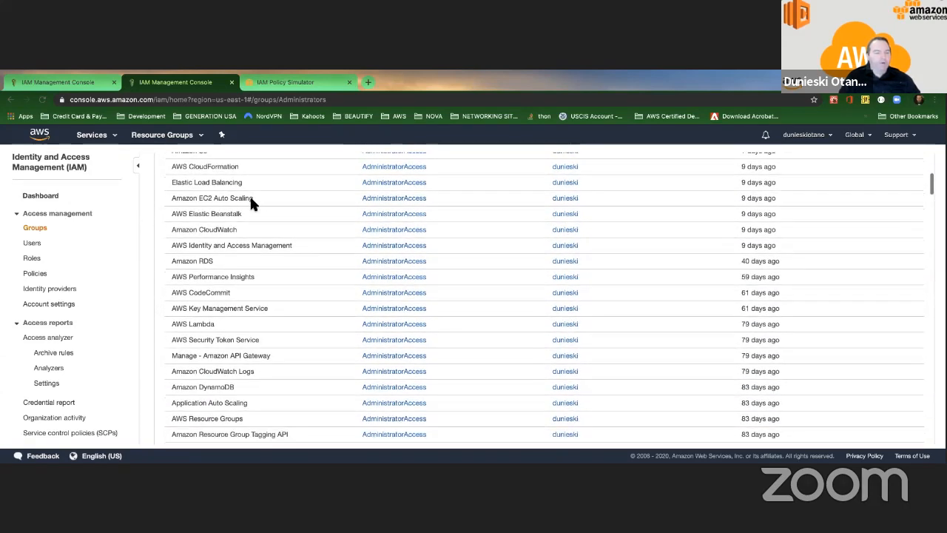
pyautogui.scroll(8, 153, 254)
pyautogui.scroll(1, 154, 253)
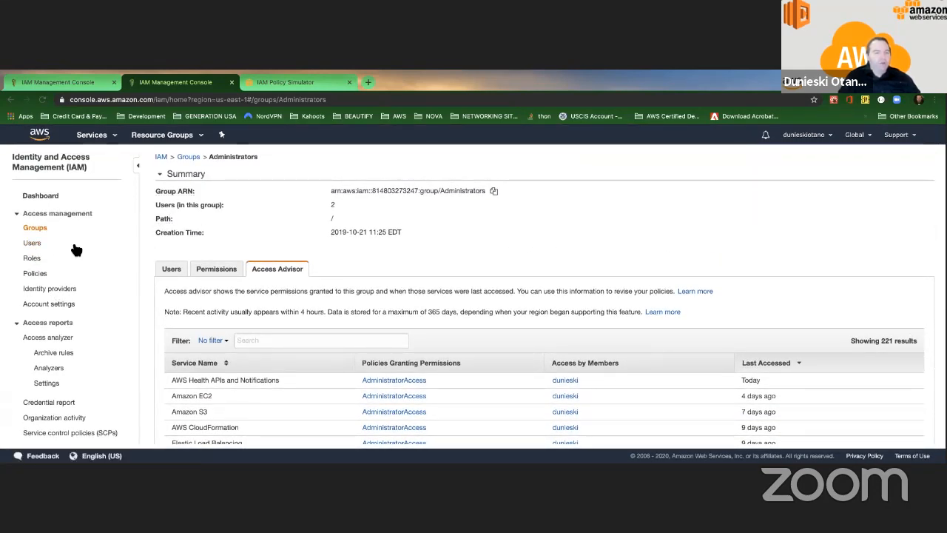
# Step: Begin an Add user form with the names mariaDB and a second new user
pyautogui.click(35, 244)
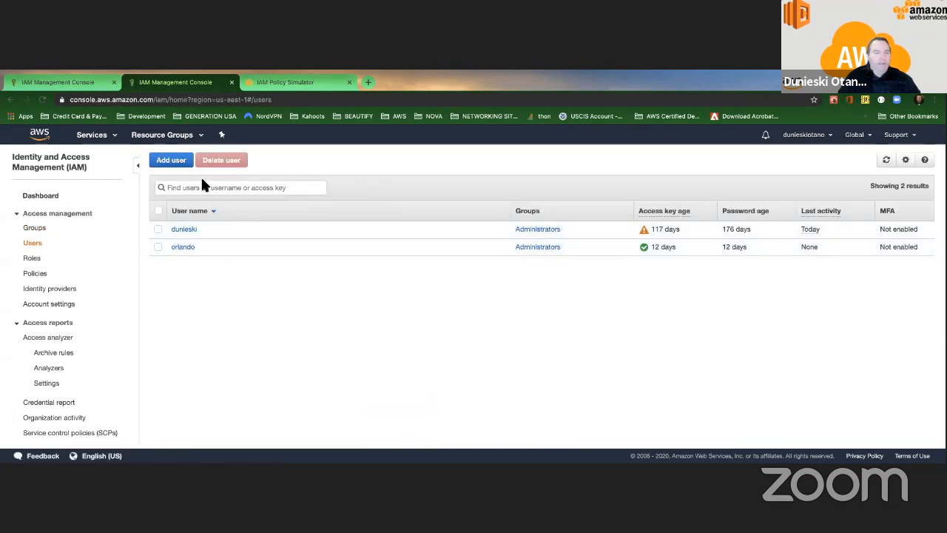
pyautogui.click(177, 160)
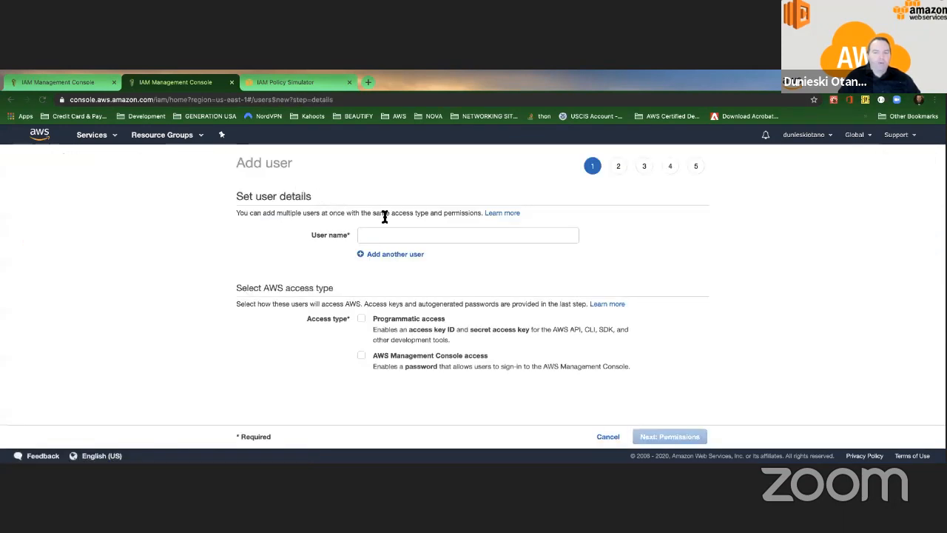
pyautogui.click(382, 235)
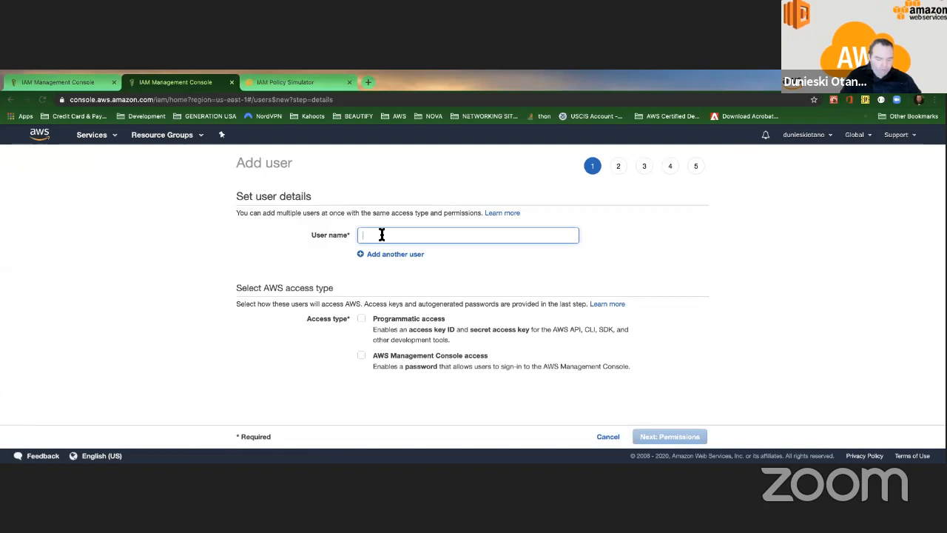
pyautogui.write('mar')
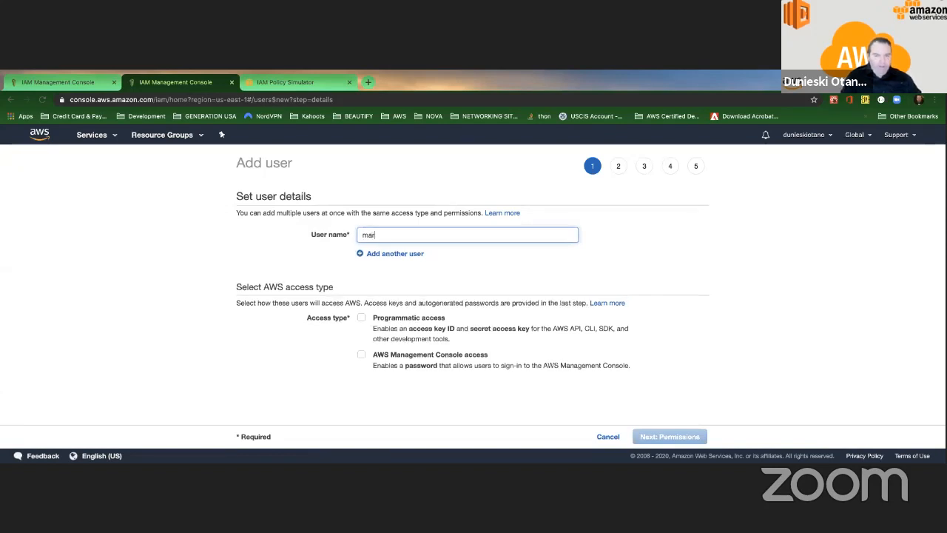
pyautogui.write('iaDB')
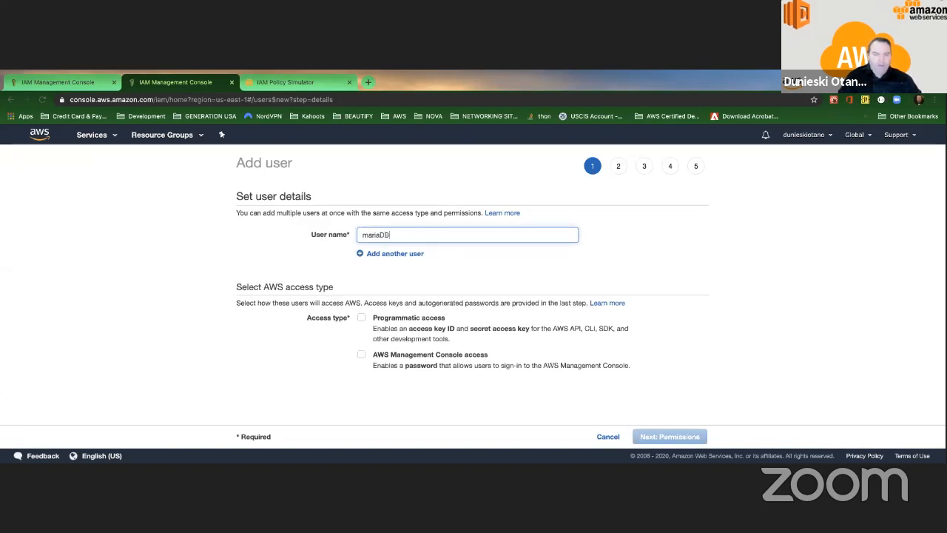
pyautogui.click(435, 276)
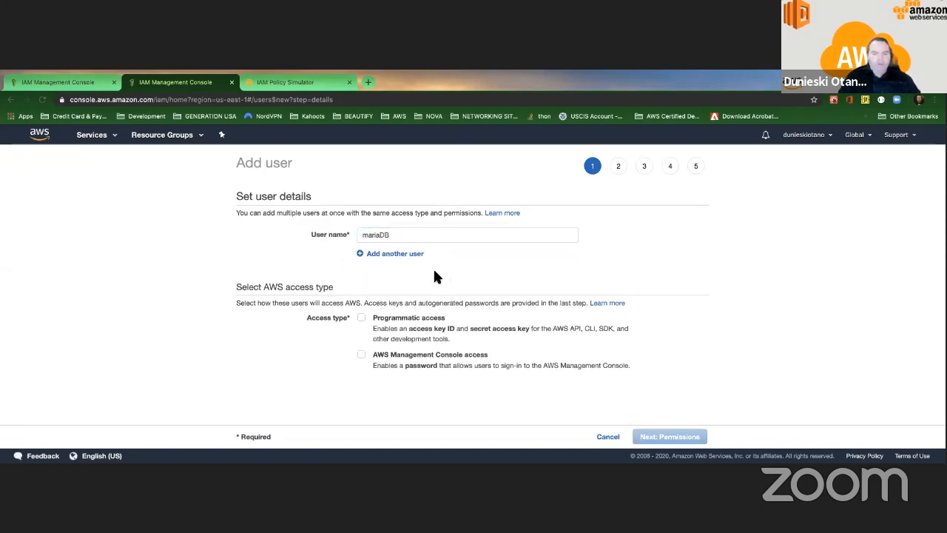
pyautogui.click(364, 256)
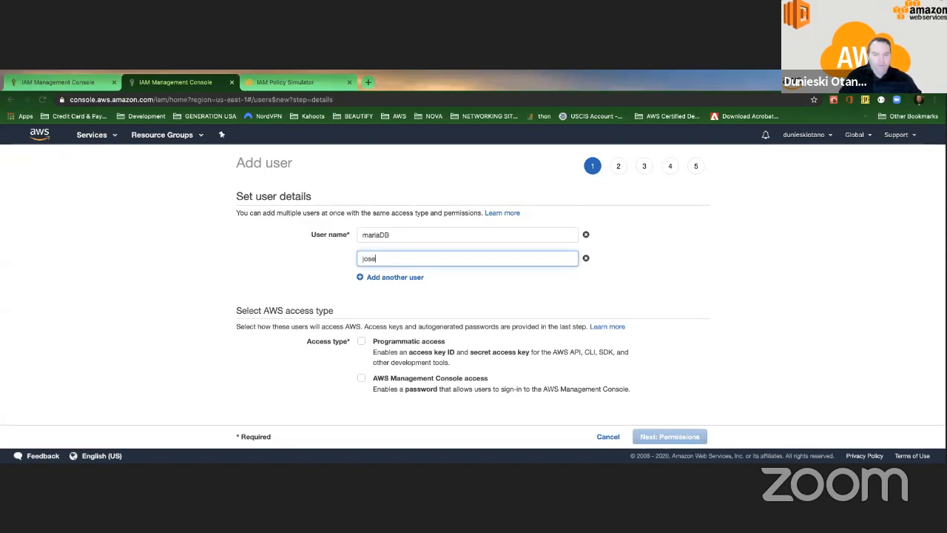
pyautogui.click(634, 267)
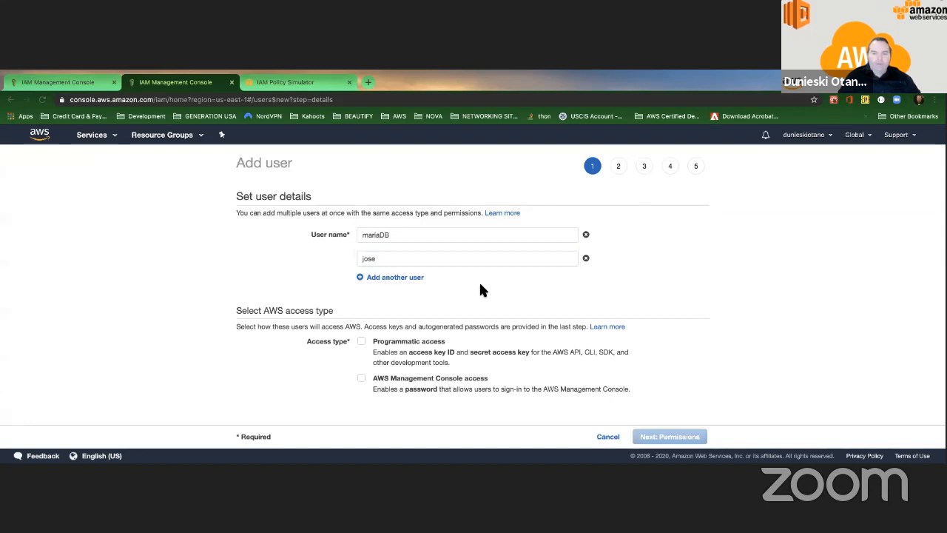
pyautogui.scroll(-1, 478, 281)
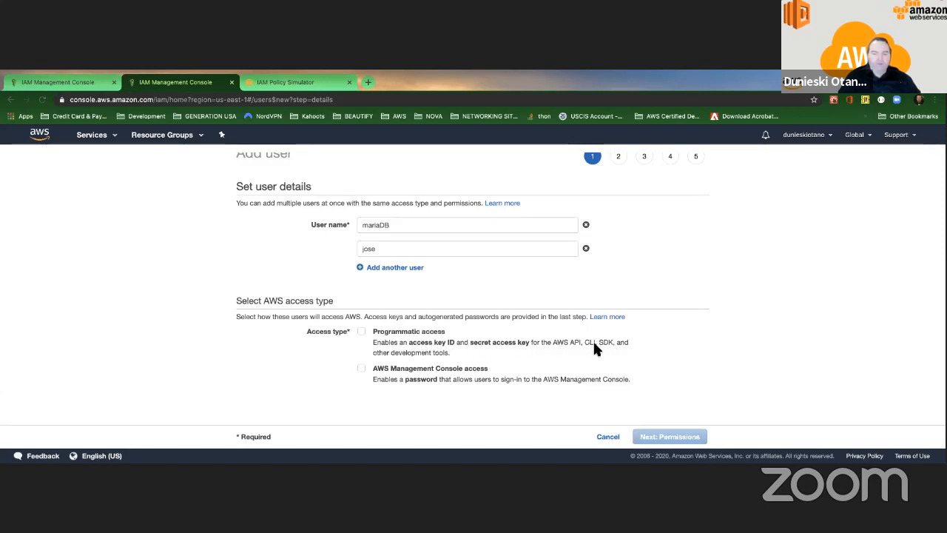
# Step: Enable programmatic and console access for both users, then clear a trial custom password
pyautogui.click(363, 369)
pyautogui.click(362, 332)
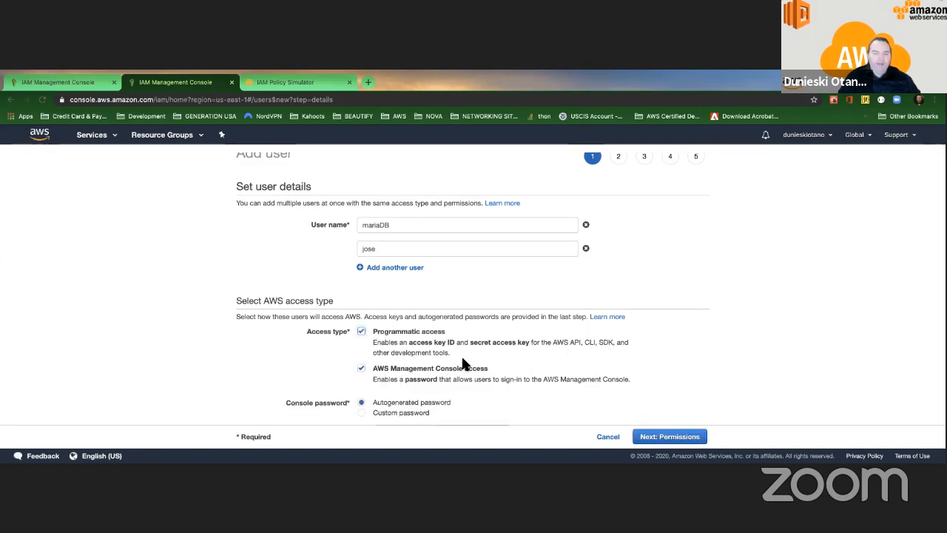
pyautogui.scroll(-2, 461, 303)
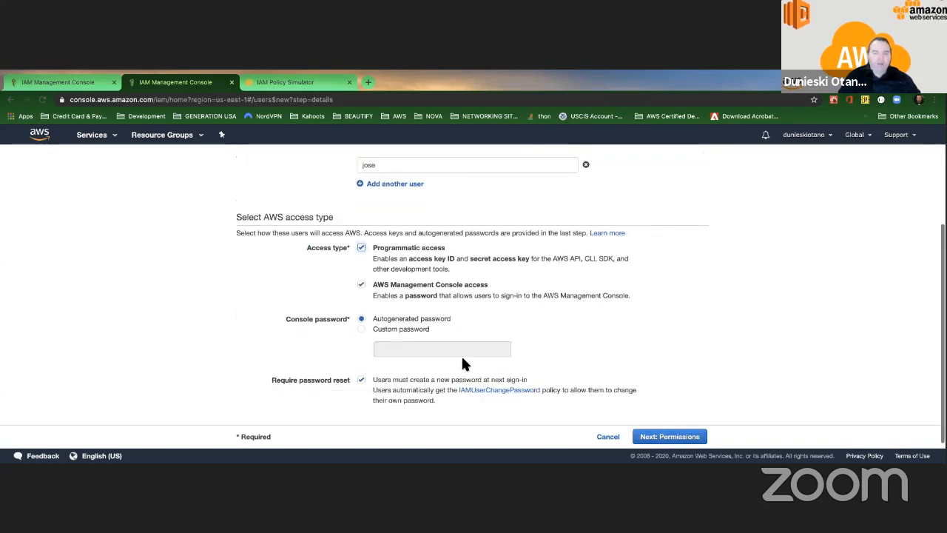
pyautogui.click(374, 333)
pyautogui.click(407, 349)
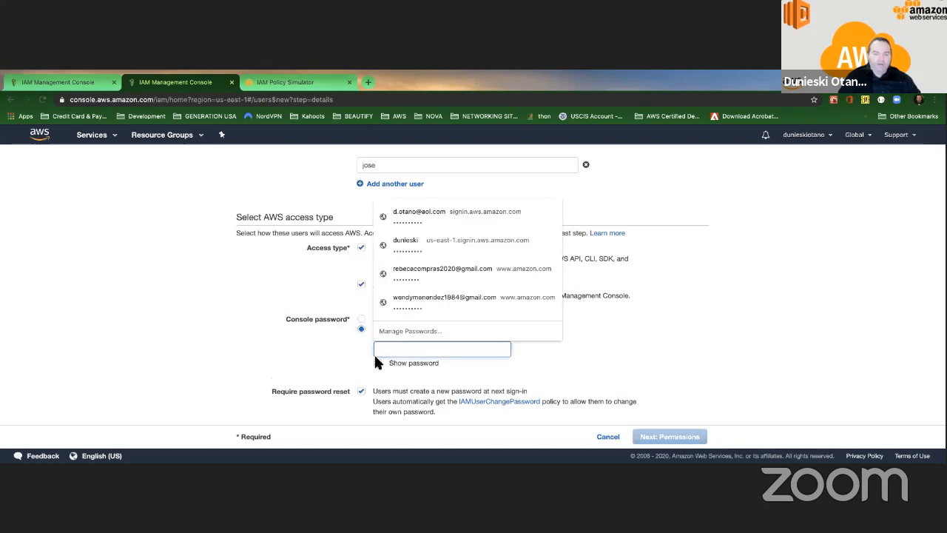
pyautogui.click(377, 362)
pyautogui.click(390, 353)
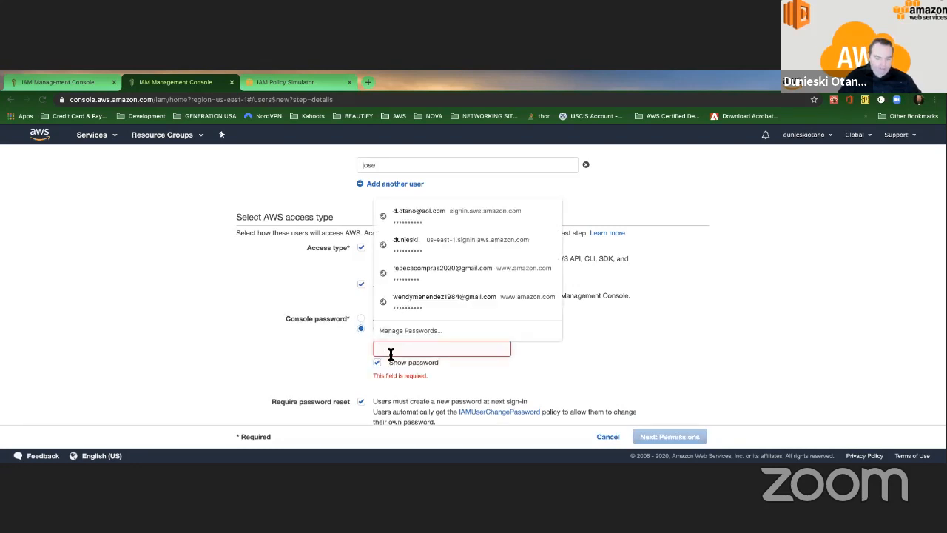
pyautogui.write('thisisyou')
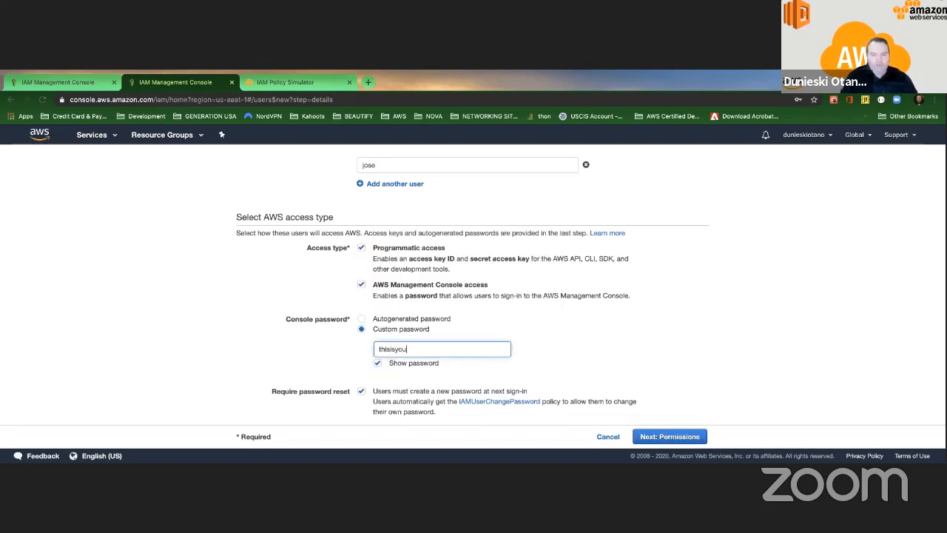
pyautogui.write('rpasswor')
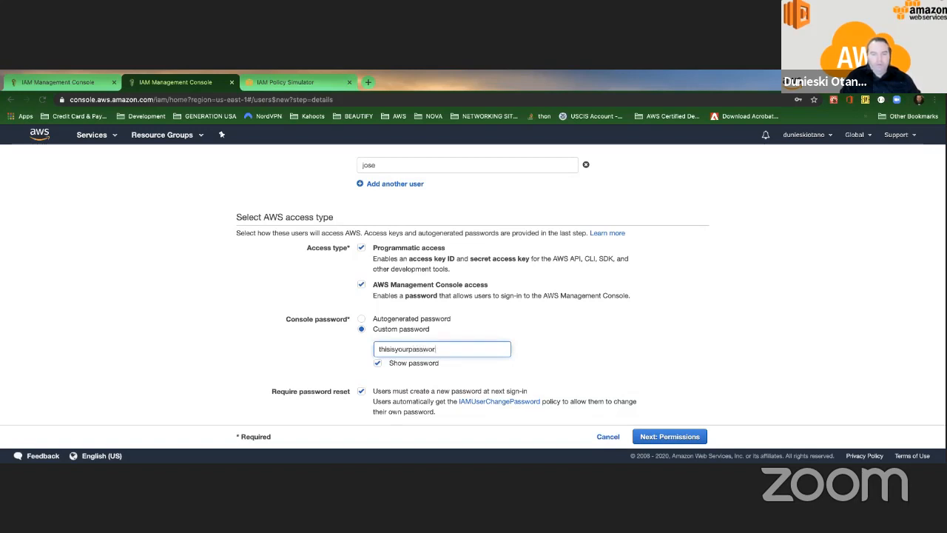
pyautogui.write('d')
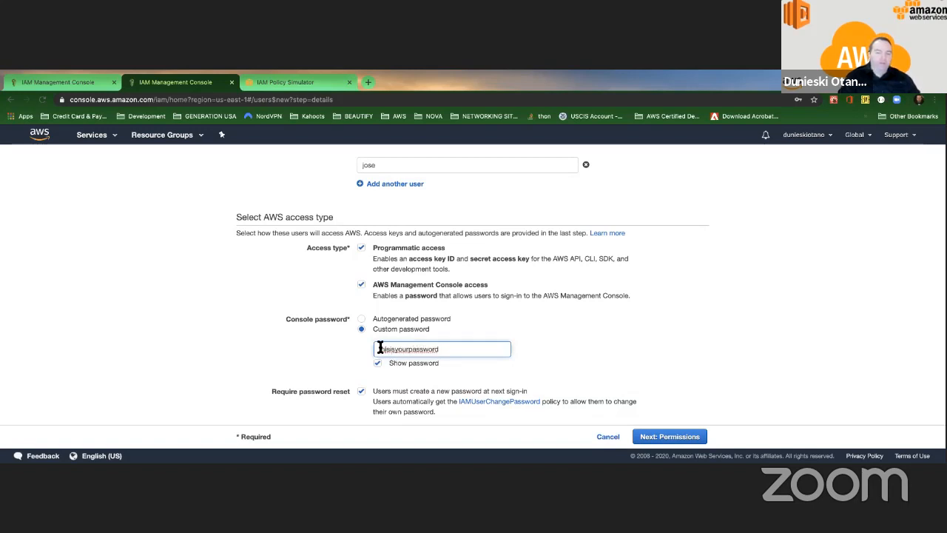
pyautogui.moveTo(378, 348)
pyautogui.mouseDown()
pyautogui.moveTo(471, 345)
pyautogui.moveTo(370, 347)
pyautogui.mouseUp()
pyautogui.click(471, 345)
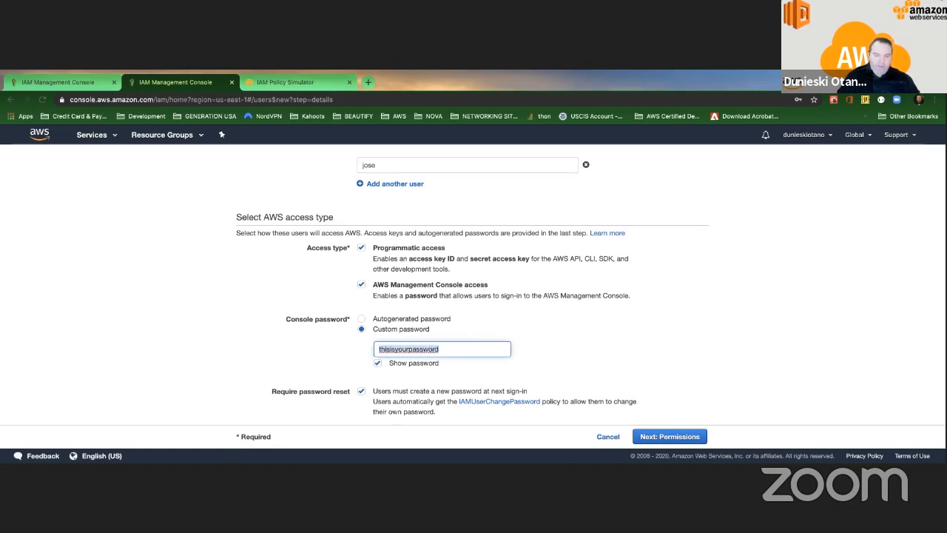
pyautogui.press('BackSpace')
# Step: Use an autogenerated console password, keep password reset required, and continue to permissions
pyautogui.click(362, 319)
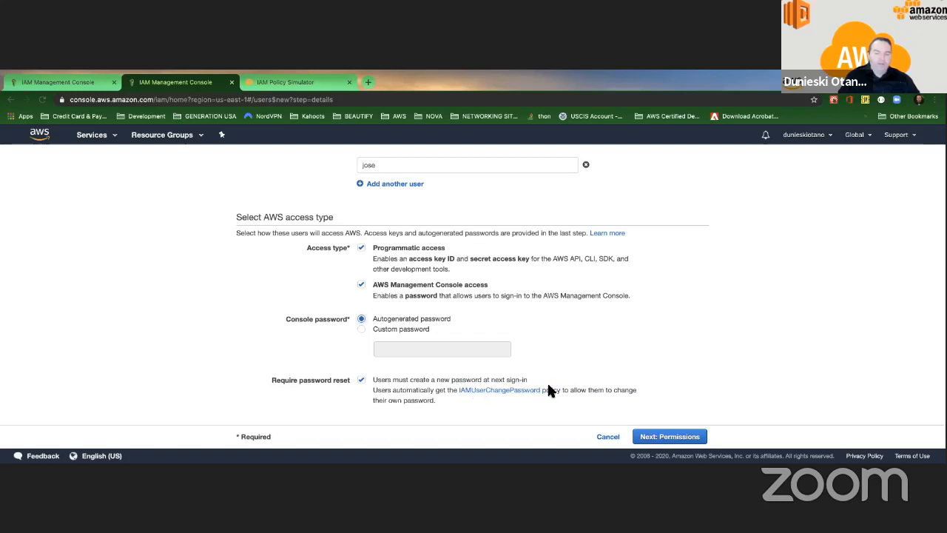
pyautogui.click(361, 381)
pyautogui.click(362, 380)
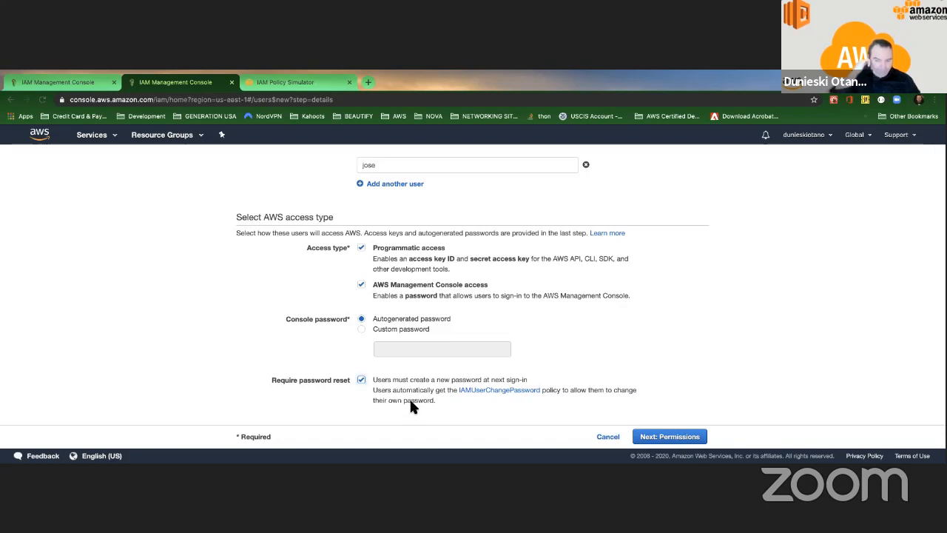
pyautogui.click(676, 436)
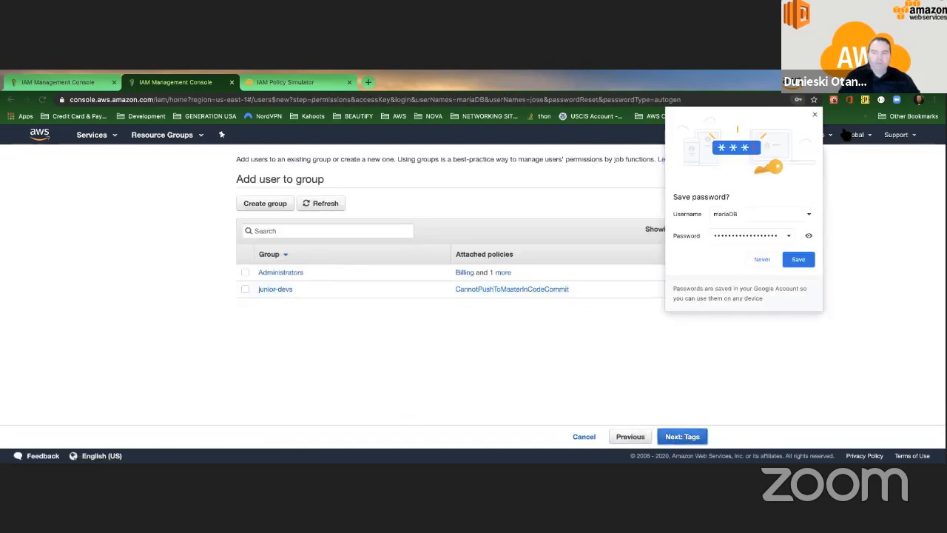
# Step: Dismiss the browser's save-password prompt and put both users in the Administrators group
pyautogui.click(811, 112)
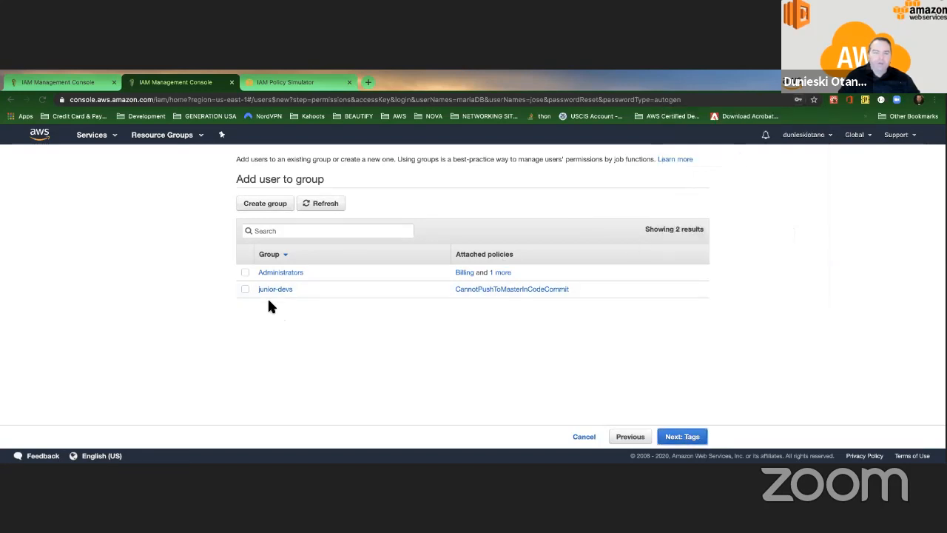
pyautogui.click(245, 272)
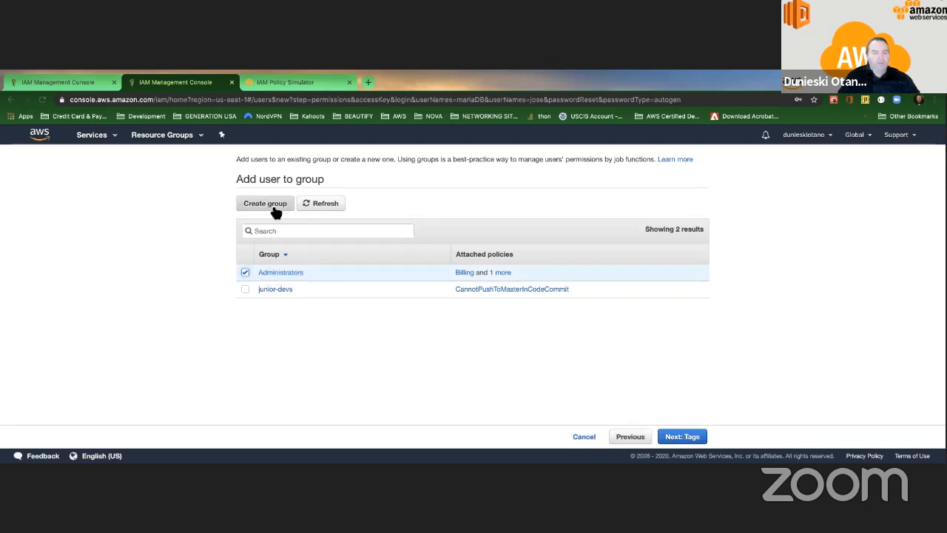
pyautogui.click(692, 437)
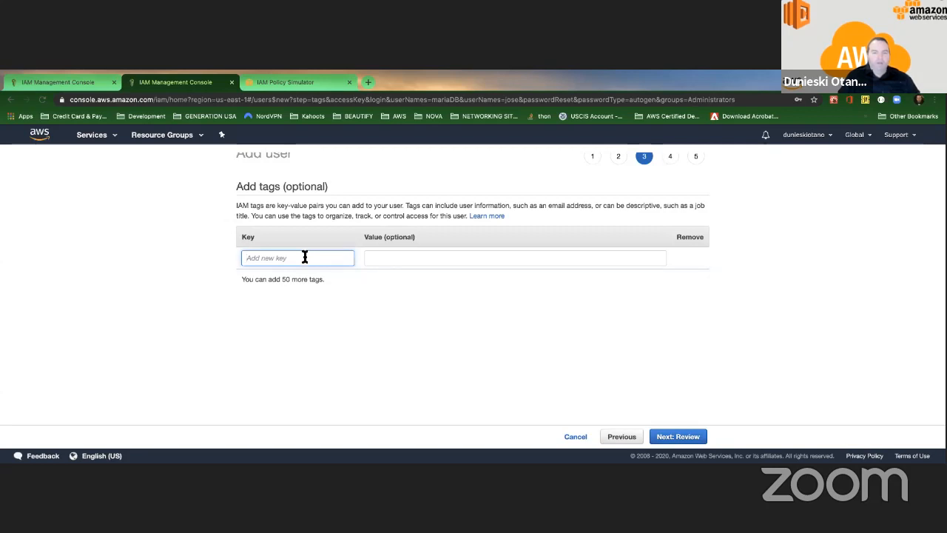
# Step: Skip tags, review the summary, and create both IAM users
pyautogui.click(677, 436)
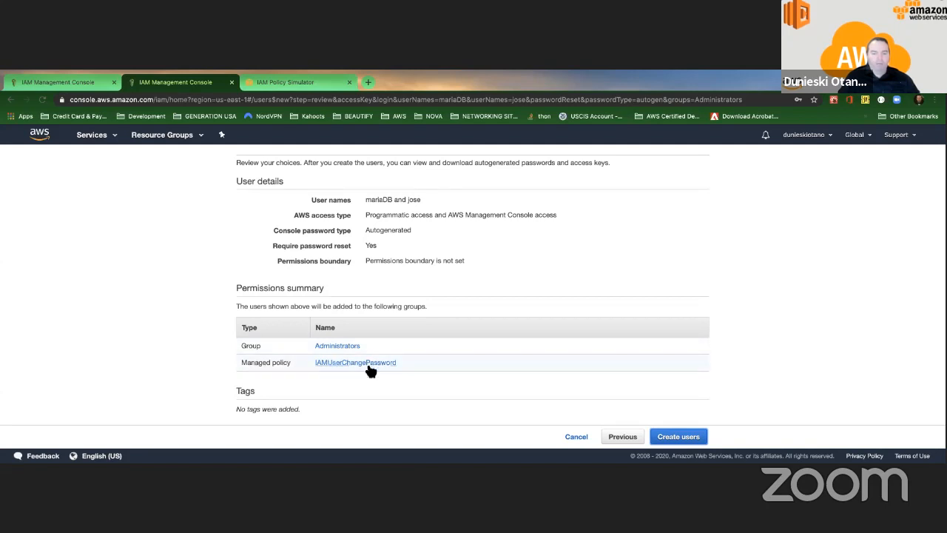
pyautogui.click(703, 438)
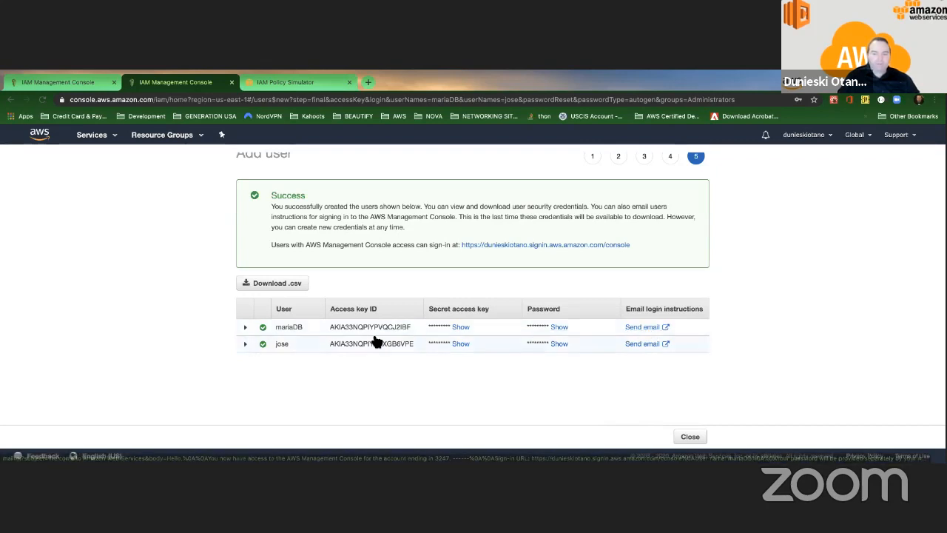
# Step: Expand and collapse mariaDB's creation steps, then close the wizard to view four users
pyautogui.click(246, 327)
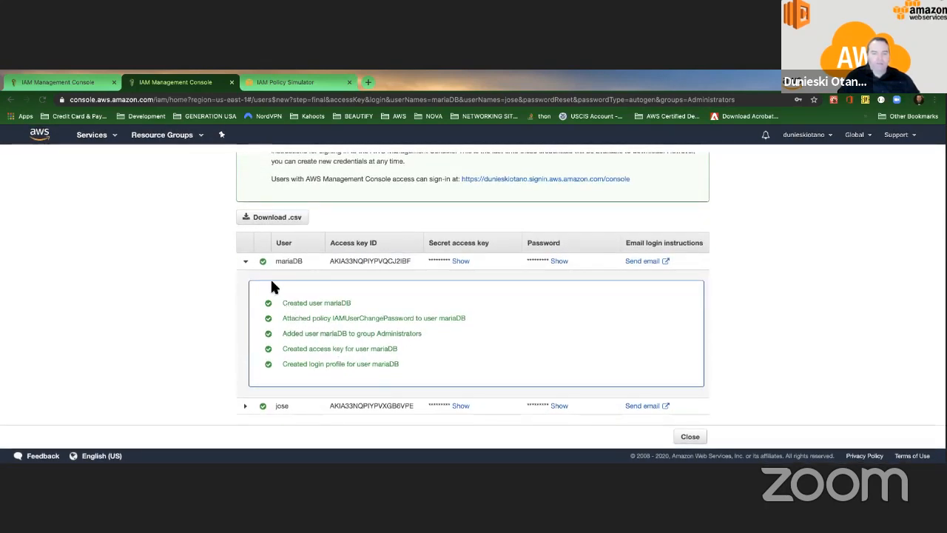
pyautogui.click(246, 262)
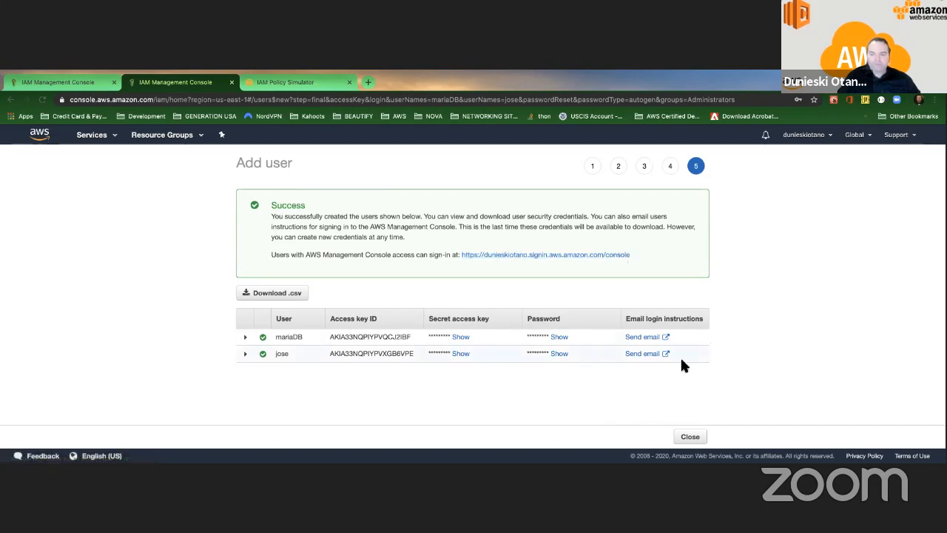
pyautogui.click(694, 437)
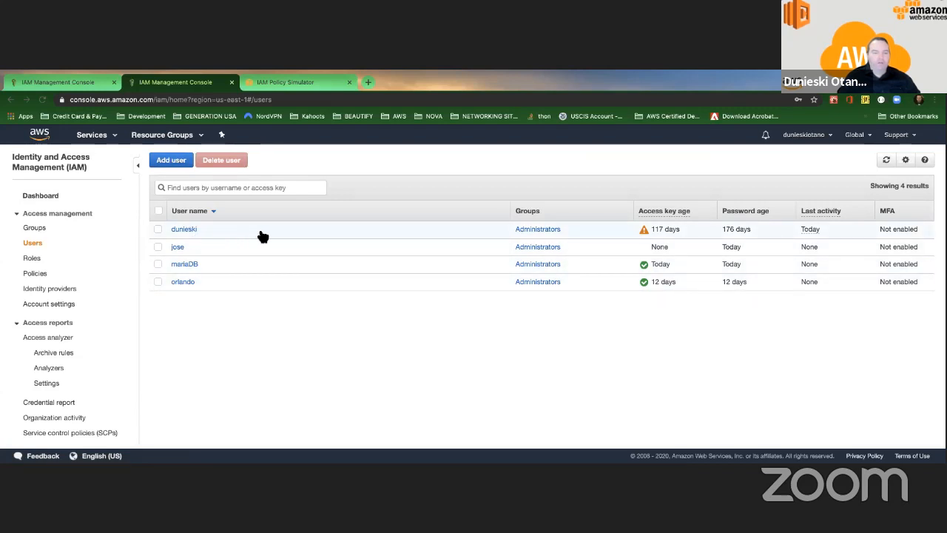
# Step: View the Administrators group's members, cancel removal, and open the first listed user's summary
pyautogui.click(35, 228)
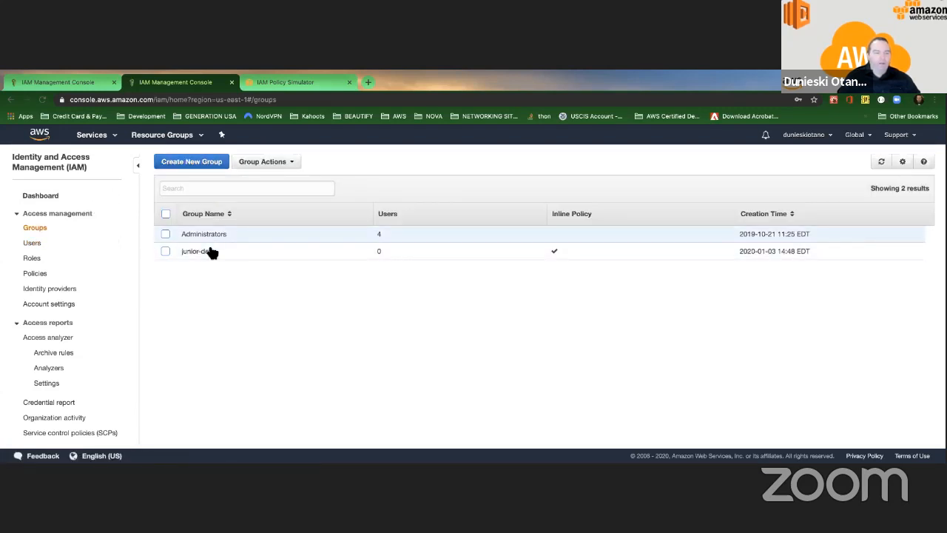
pyautogui.click(206, 234)
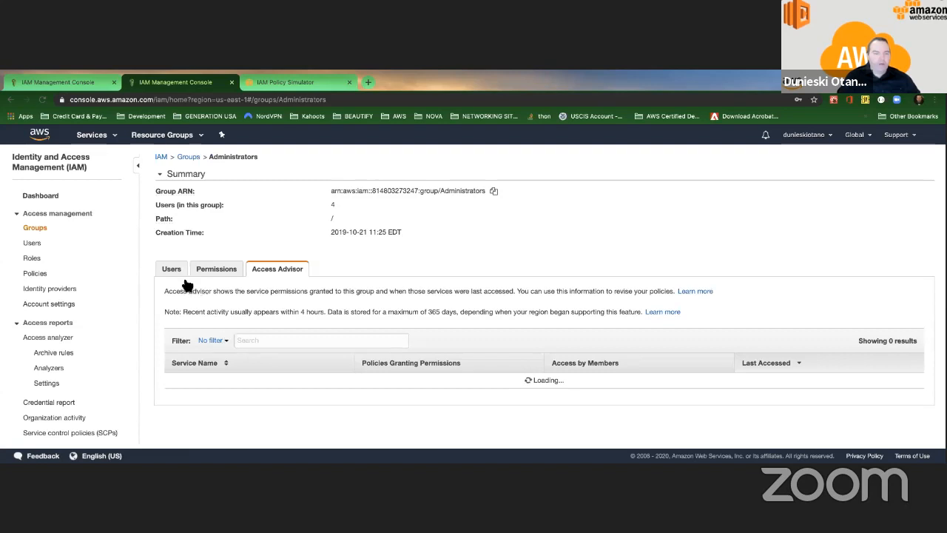
pyautogui.click(174, 269)
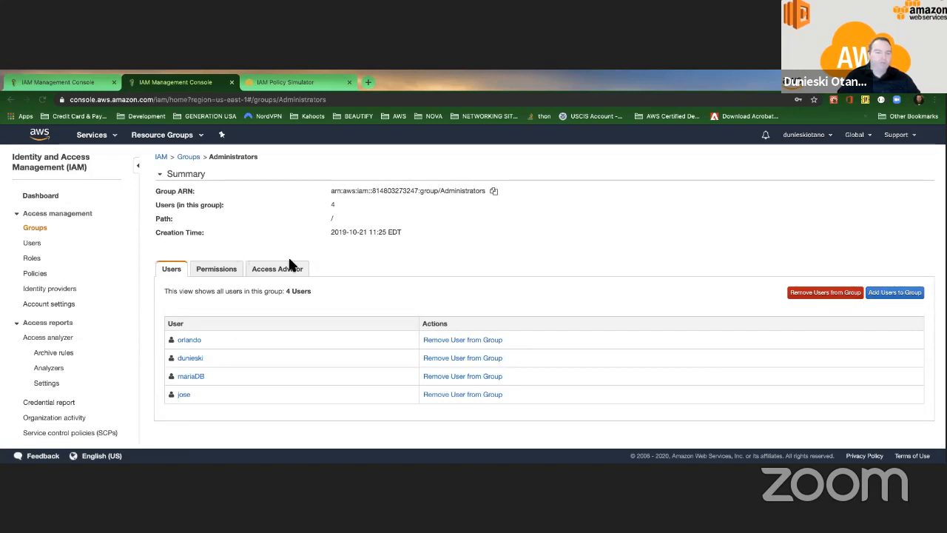
pyautogui.click(831, 295)
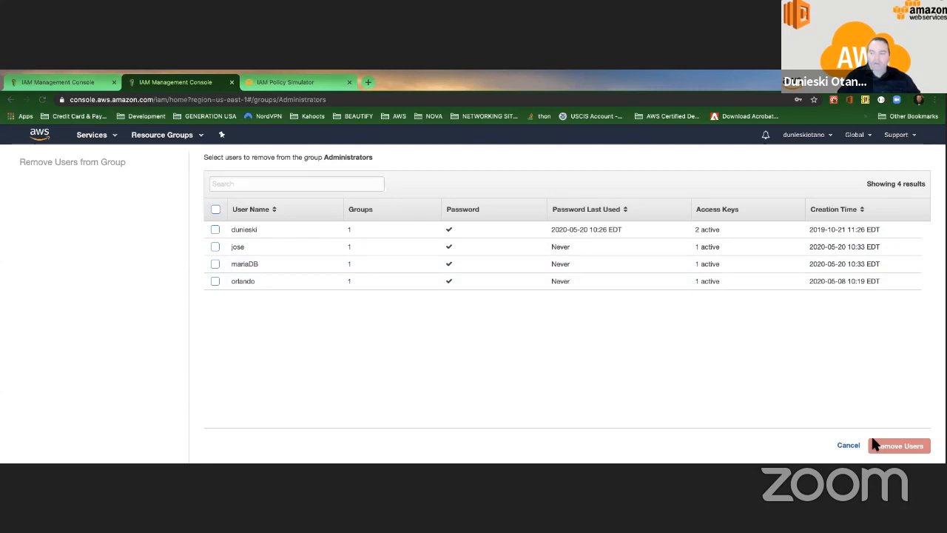
pyautogui.click(850, 446)
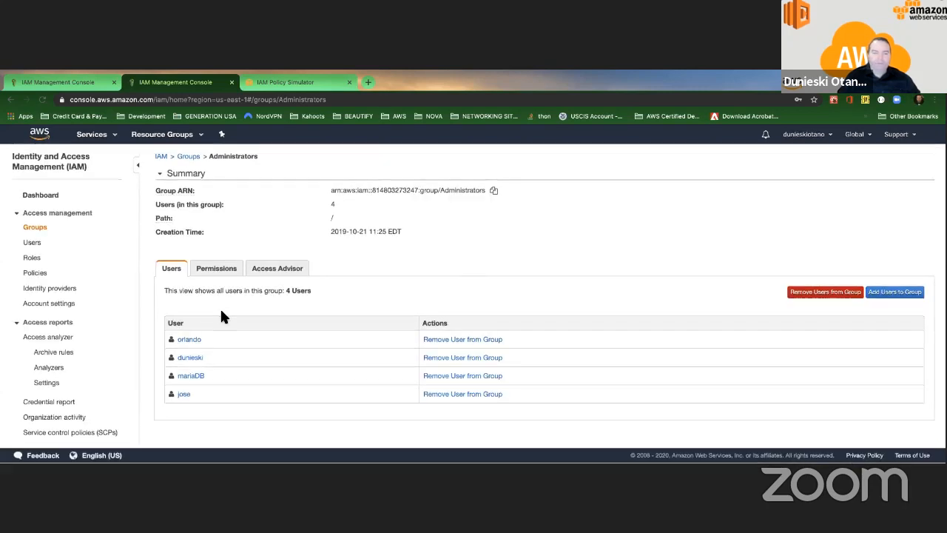
pyautogui.click(200, 342)
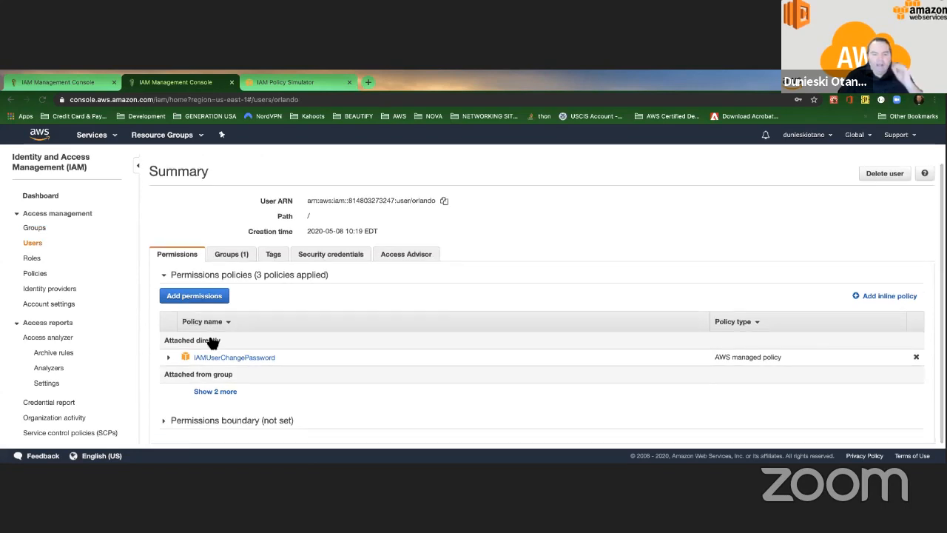
# Step: Choose Attach existing policies directly, ticking then unticking AmazonAthenaFullAccess so none is selected
pyautogui.click(213, 297)
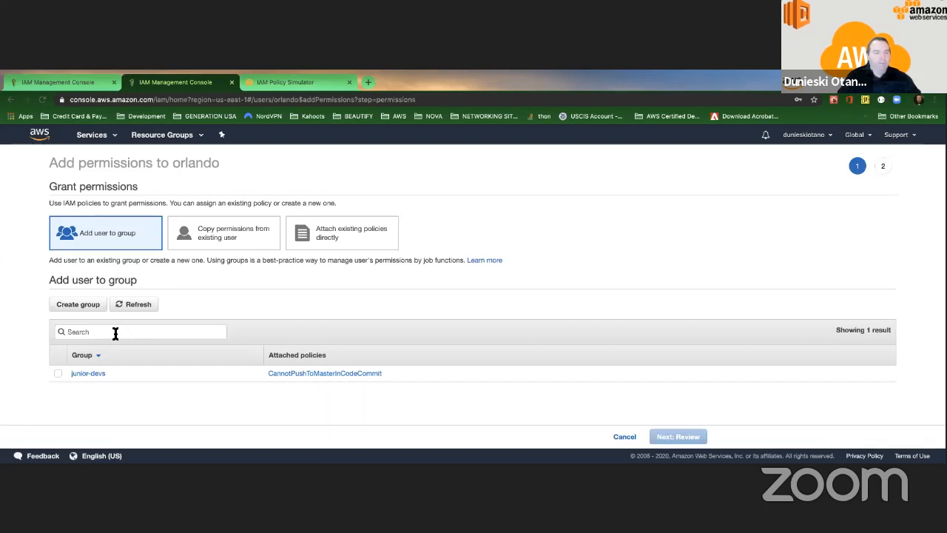
pyautogui.click(345, 236)
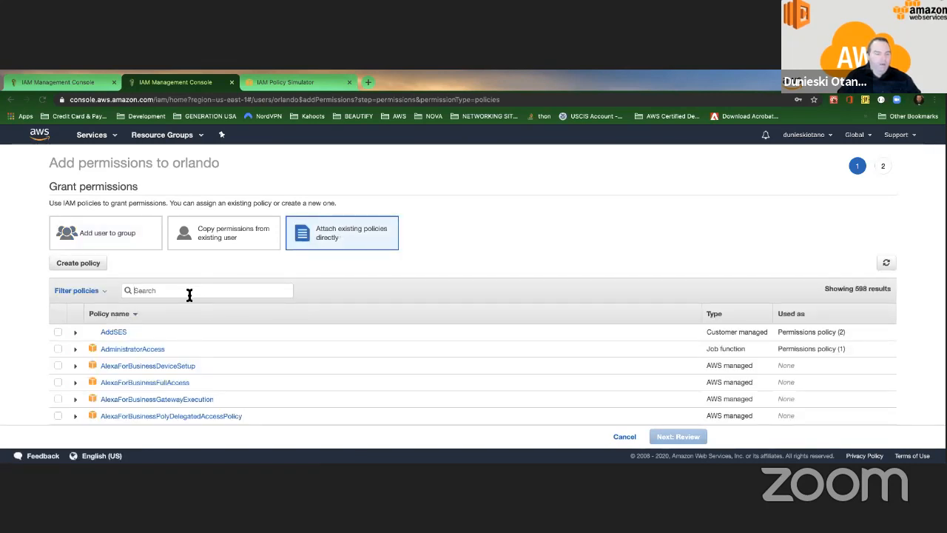
pyautogui.scroll(-5, 189, 295)
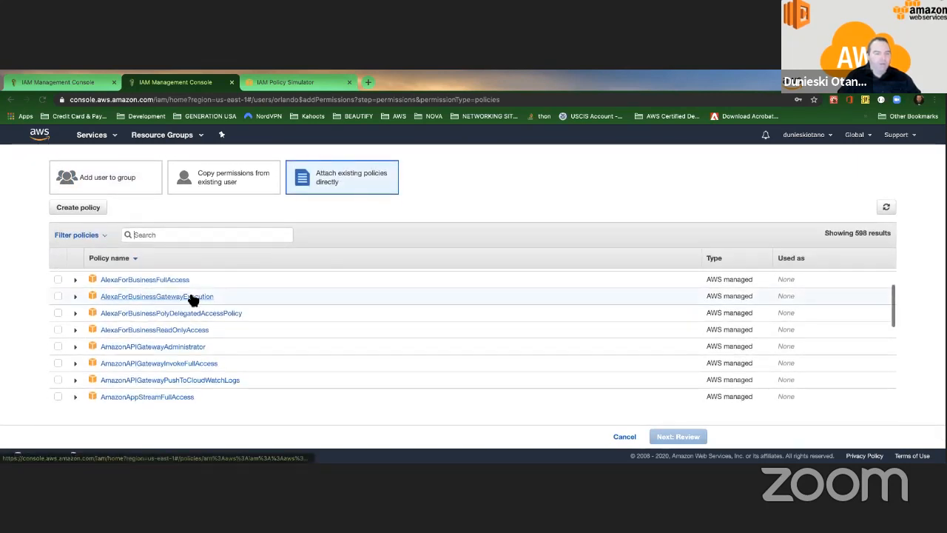
pyautogui.scroll(-4, 191, 299)
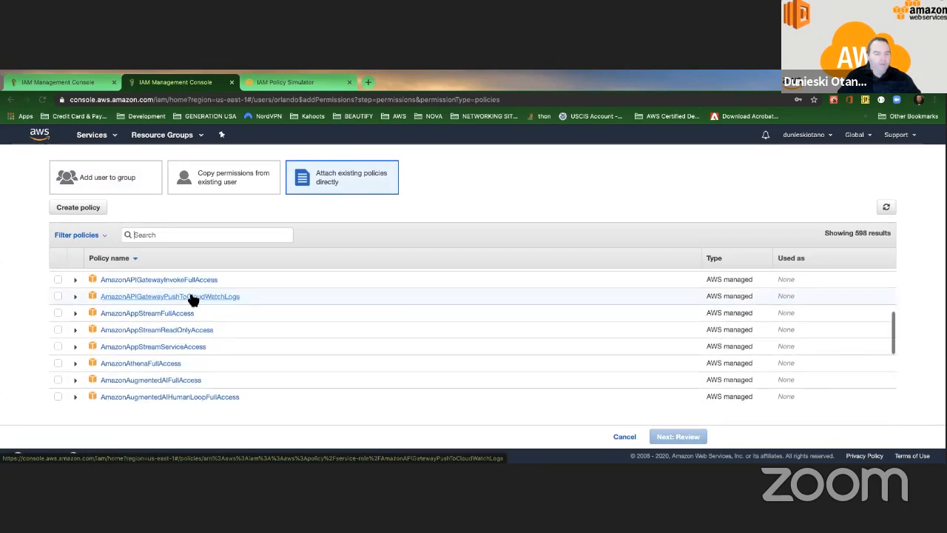
pyautogui.scroll(6, 190, 299)
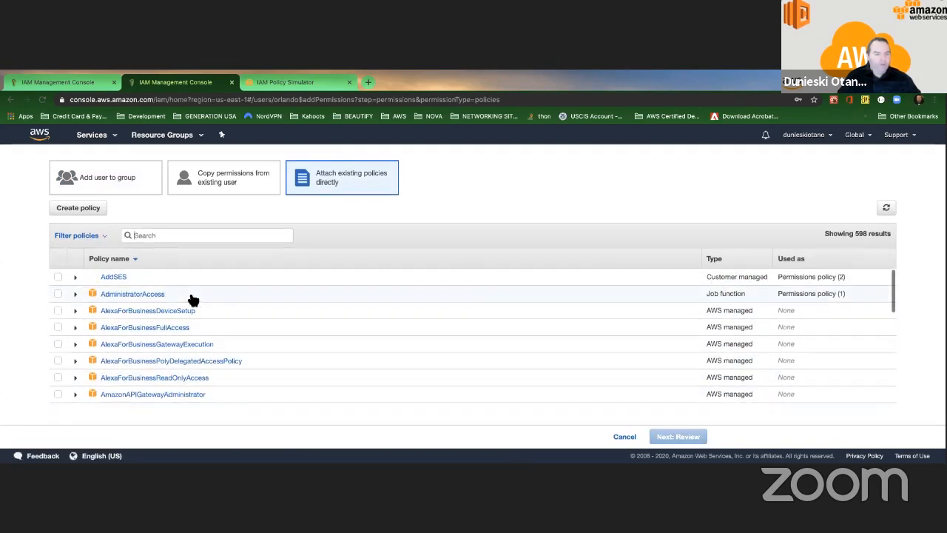
pyautogui.scroll(2, 191, 299)
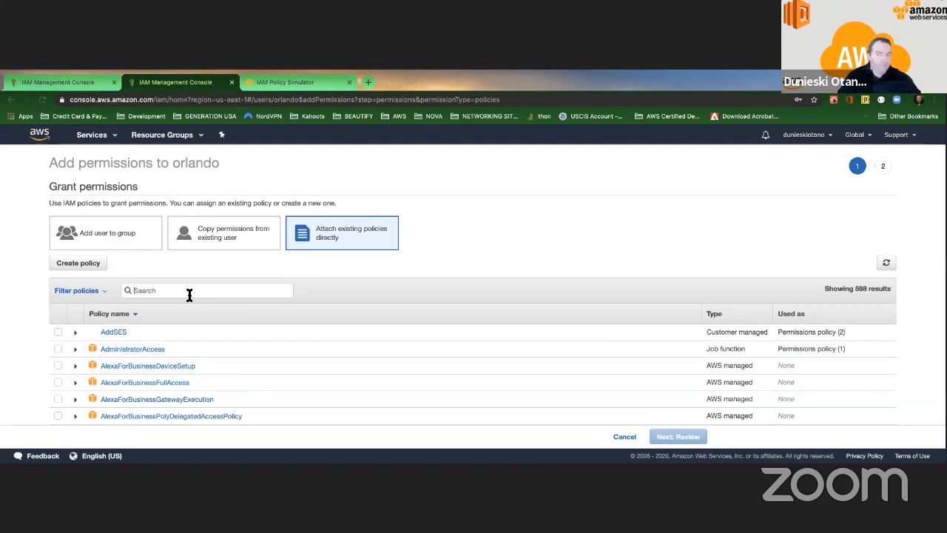
pyautogui.scroll(-5, 188, 298)
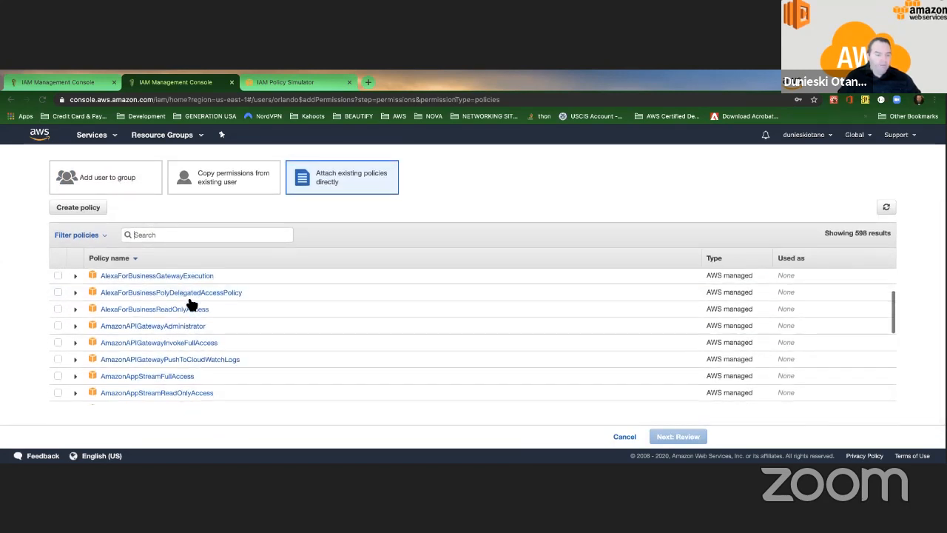
pyautogui.scroll(-3, 191, 304)
pyautogui.scroll(3, 193, 274)
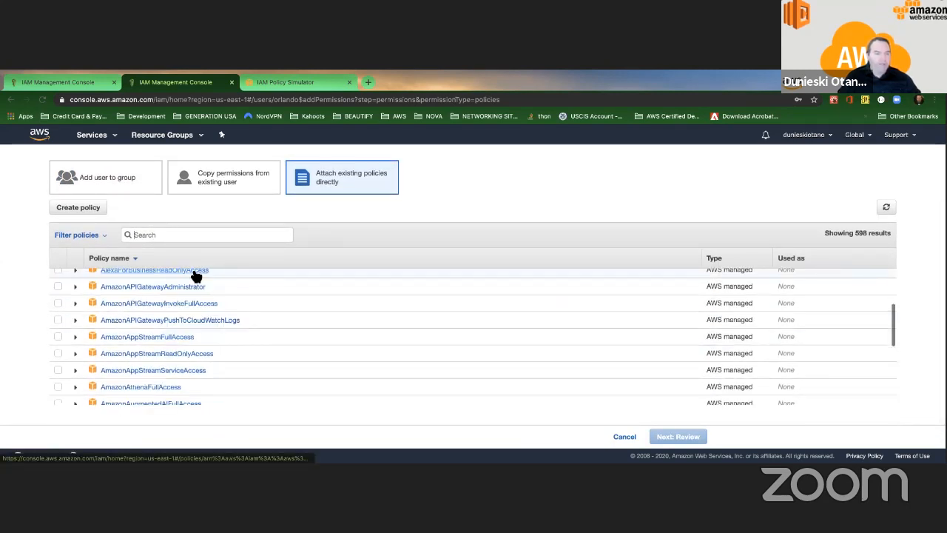
pyautogui.click(59, 386)
pyautogui.scroll(-3, 178, 374)
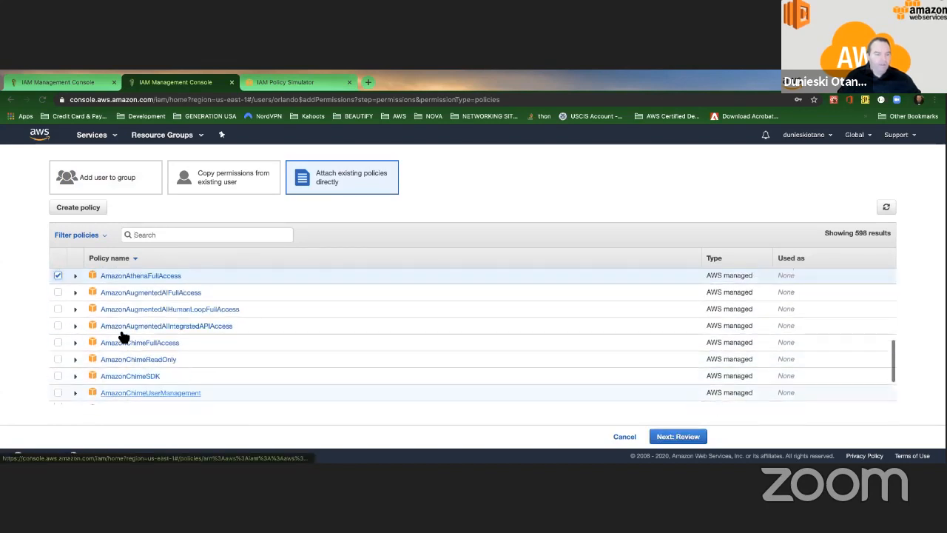
pyautogui.scroll(1, 88, 305)
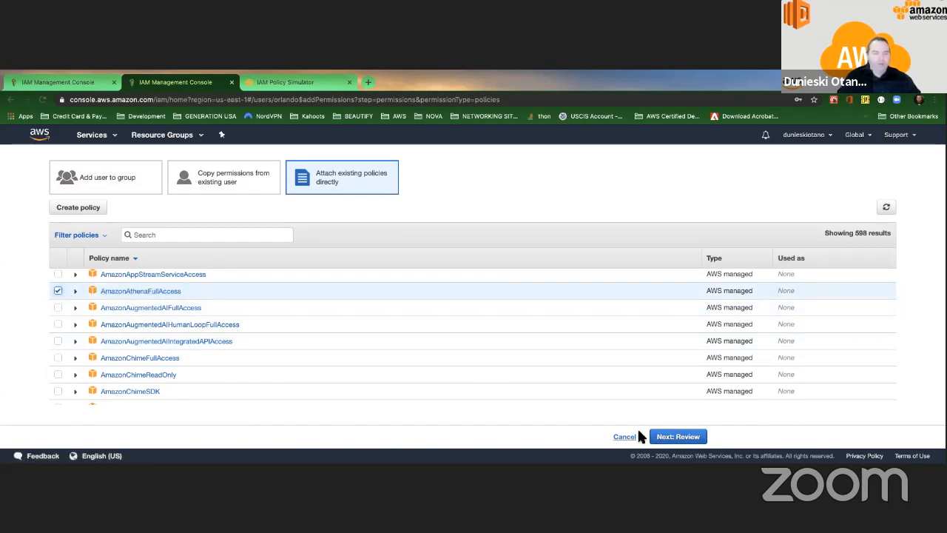
pyautogui.click(58, 291)
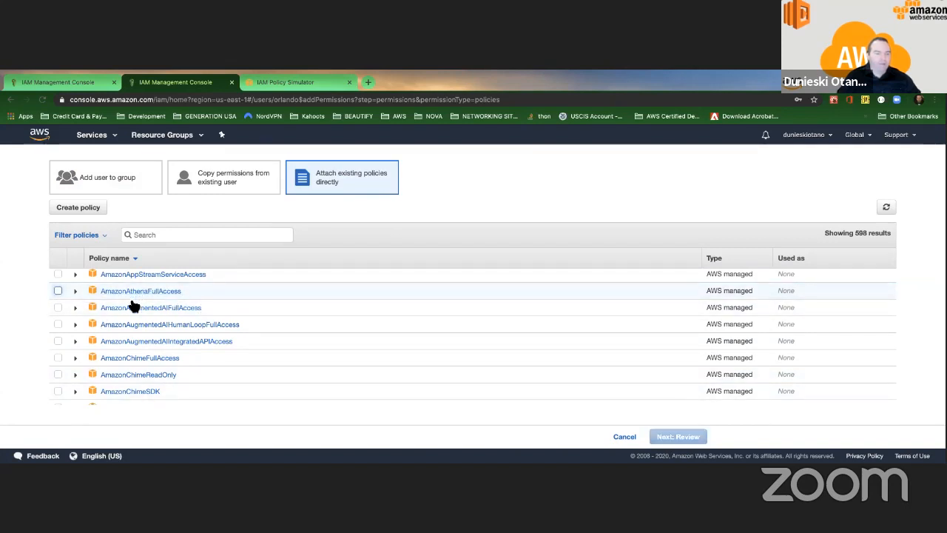
pyautogui.scroll(3, 132, 305)
pyautogui.scroll(5, 133, 305)
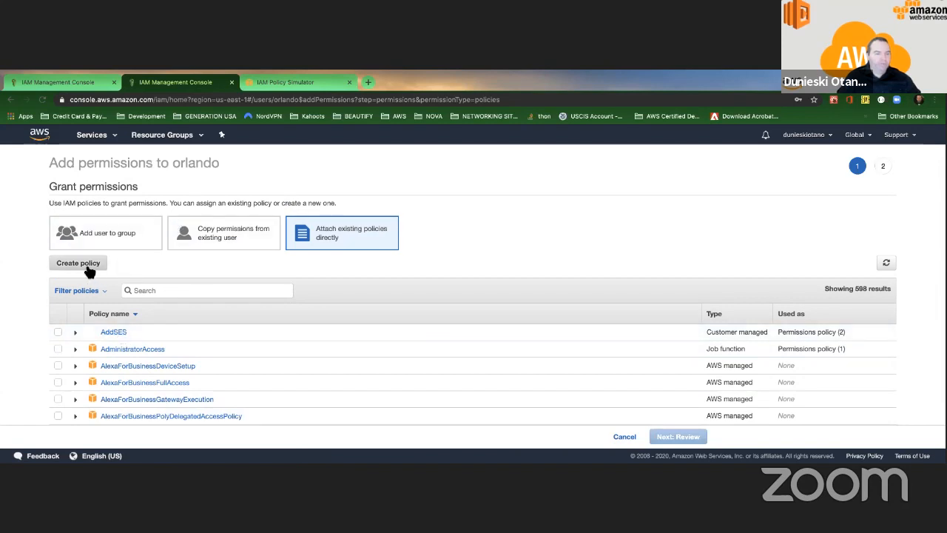
# Step: Start a new custom policy, glance at its JSON, and pick EC2 as the service
pyautogui.click(87, 264)
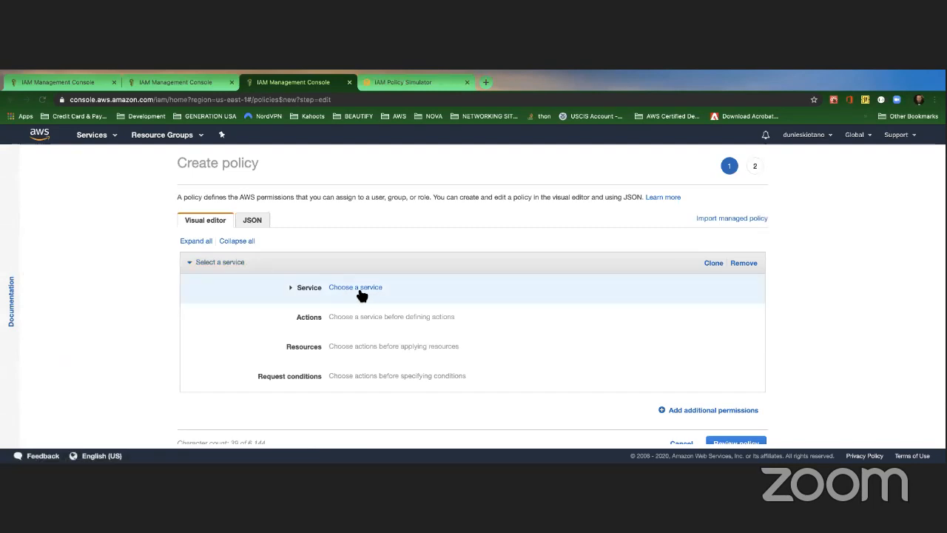
pyautogui.click(252, 220)
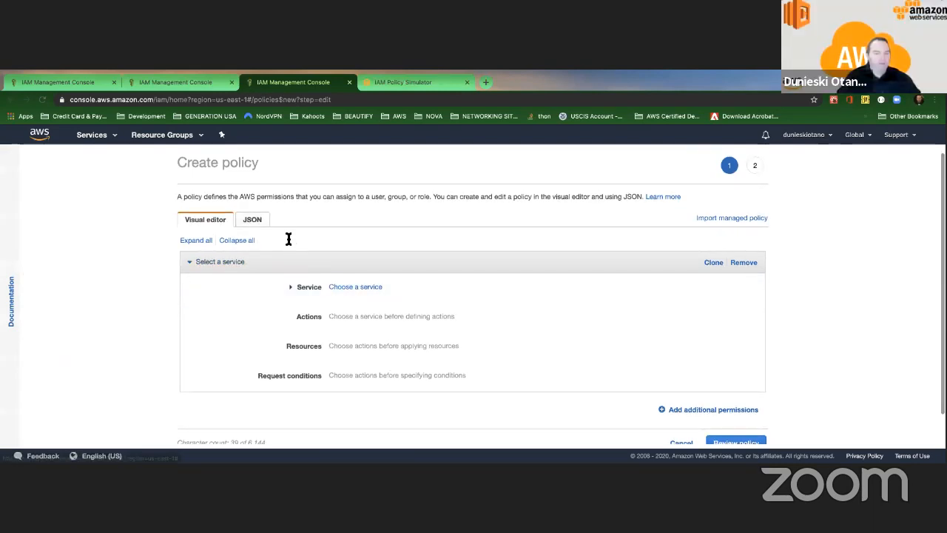
pyautogui.click(204, 222)
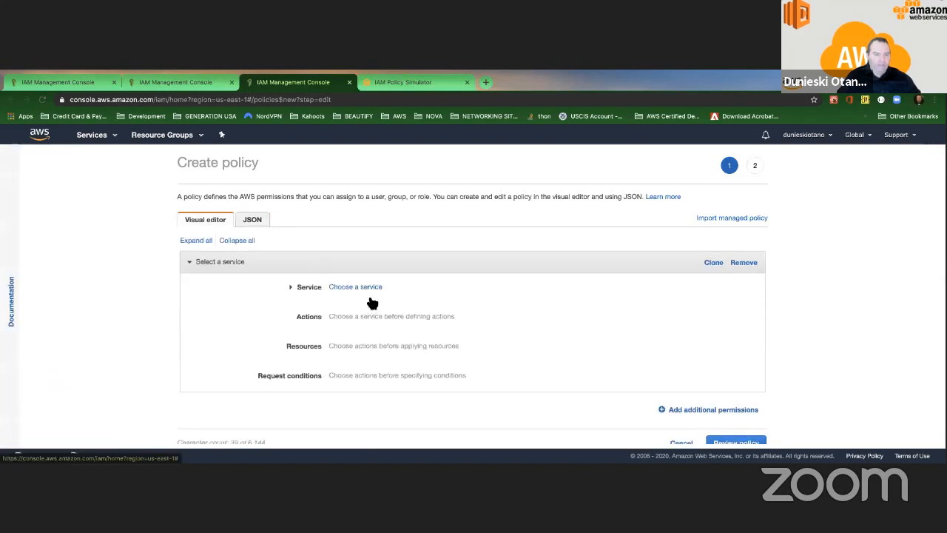
pyautogui.click(359, 287)
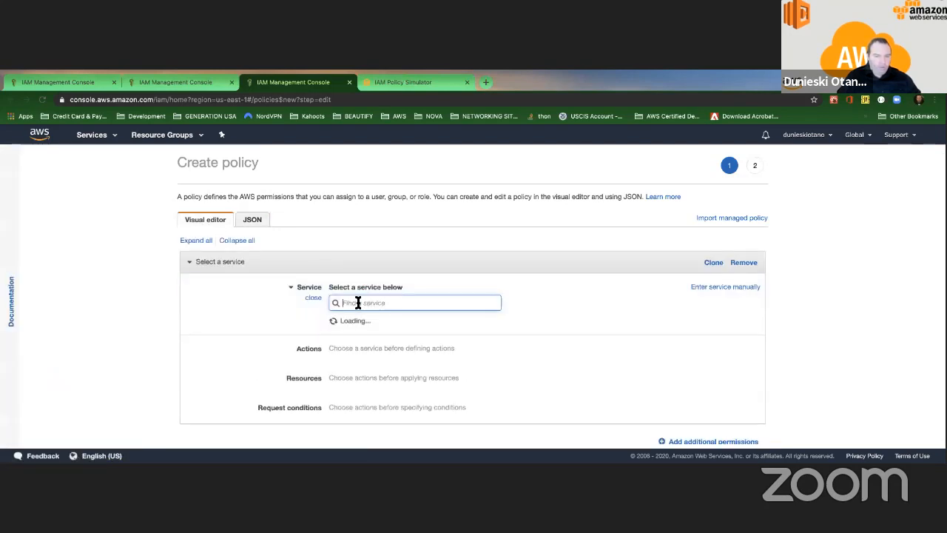
pyautogui.write('EC2')
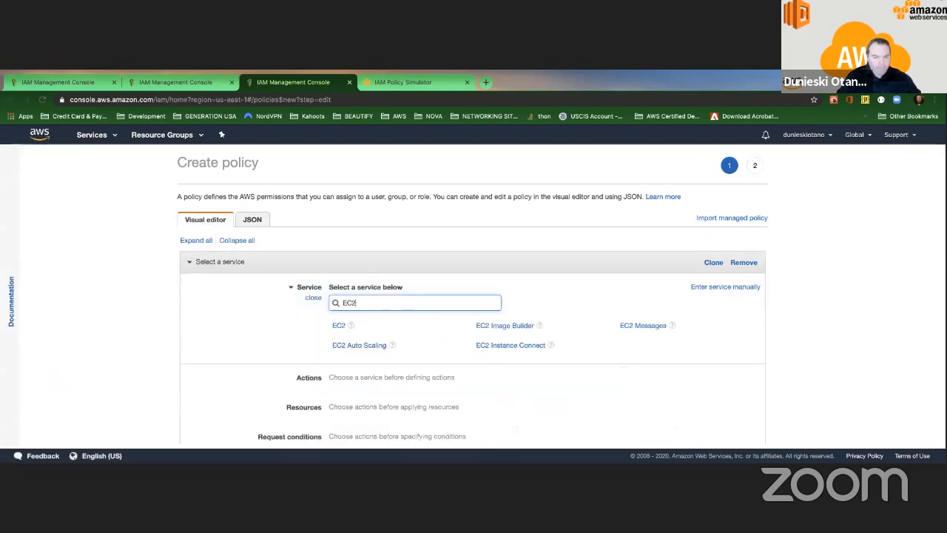
pyautogui.click(340, 327)
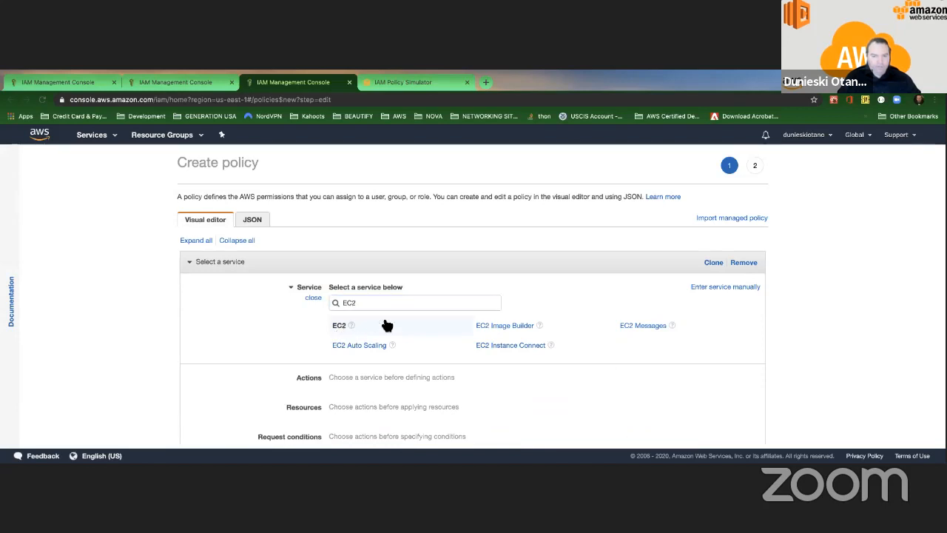
pyautogui.scroll(-3, 379, 334)
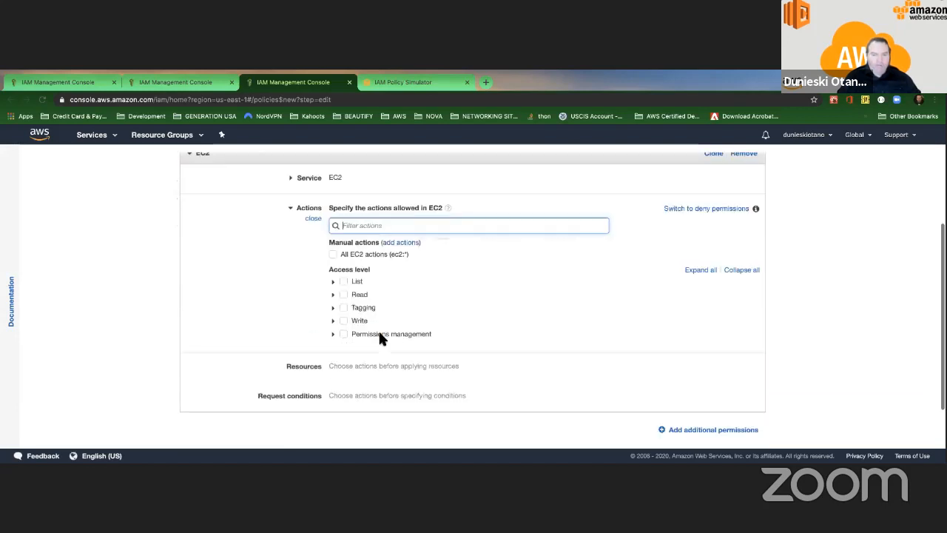
# Step: Expand the EC2 List actions and tick DescribeInstances
pyautogui.click(333, 282)
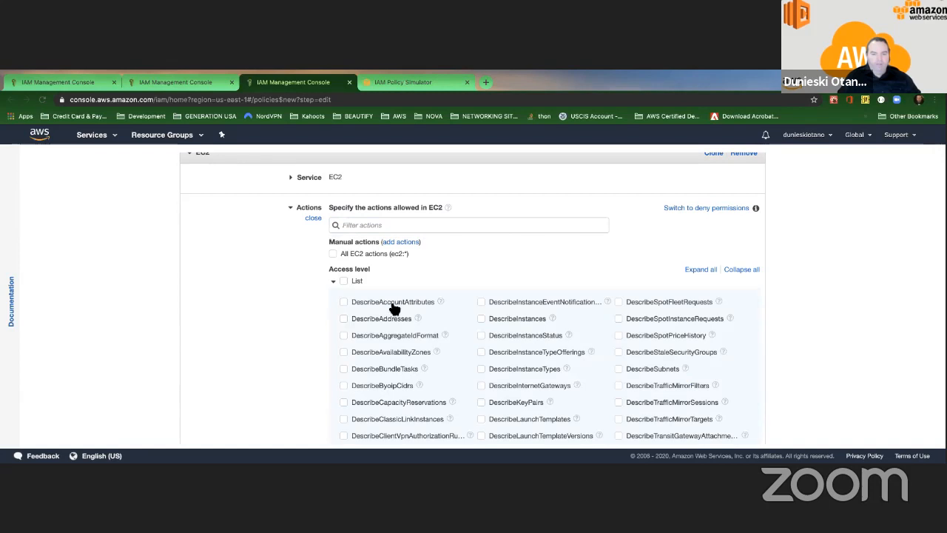
pyautogui.scroll(-1, 393, 296)
pyautogui.scroll(-2, 389, 305)
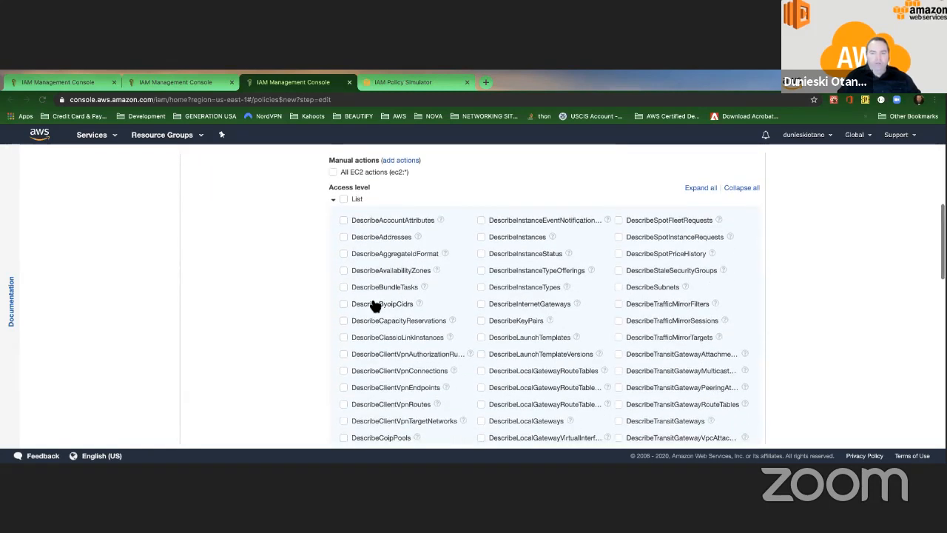
pyautogui.scroll(2, 373, 302)
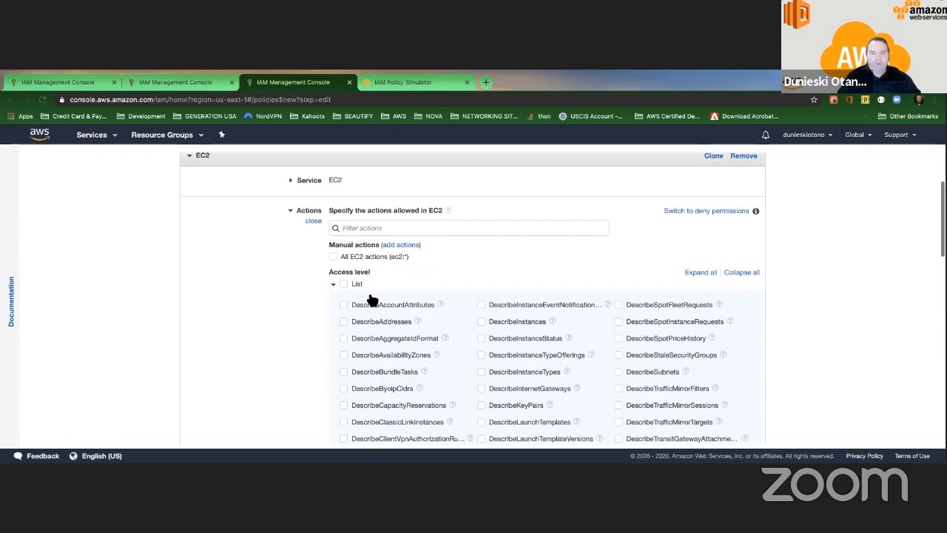
pyautogui.scroll(-2, 373, 299)
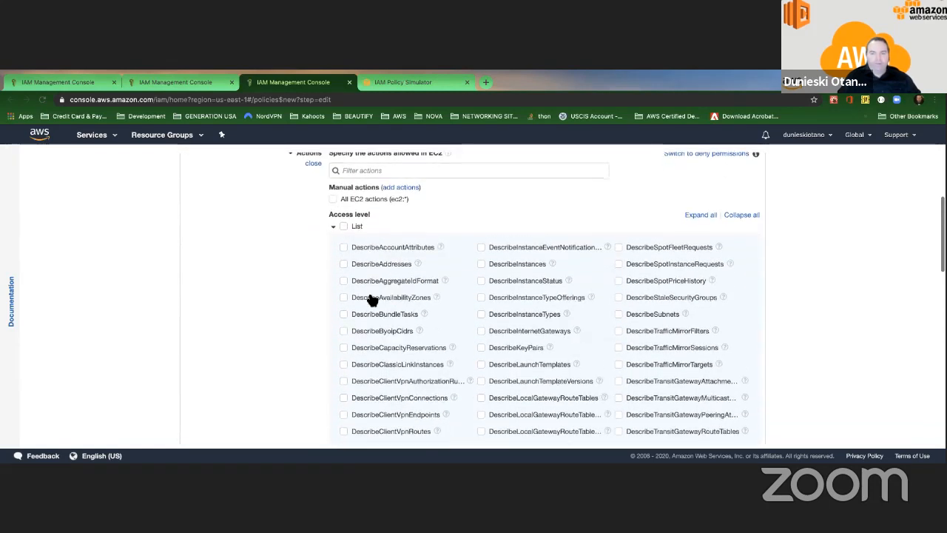
pyautogui.click(482, 264)
# Step: Also tick DescribeVpcs and DescribeSpotFleetInstances under List actions
pyautogui.scroll(-3, 420, 285)
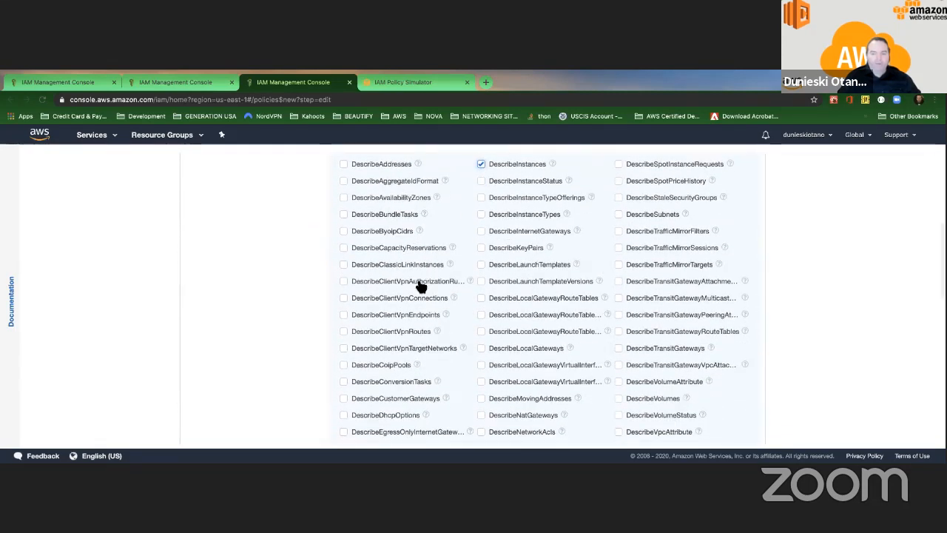
pyautogui.scroll(-3, 418, 284)
pyautogui.scroll(8, 415, 278)
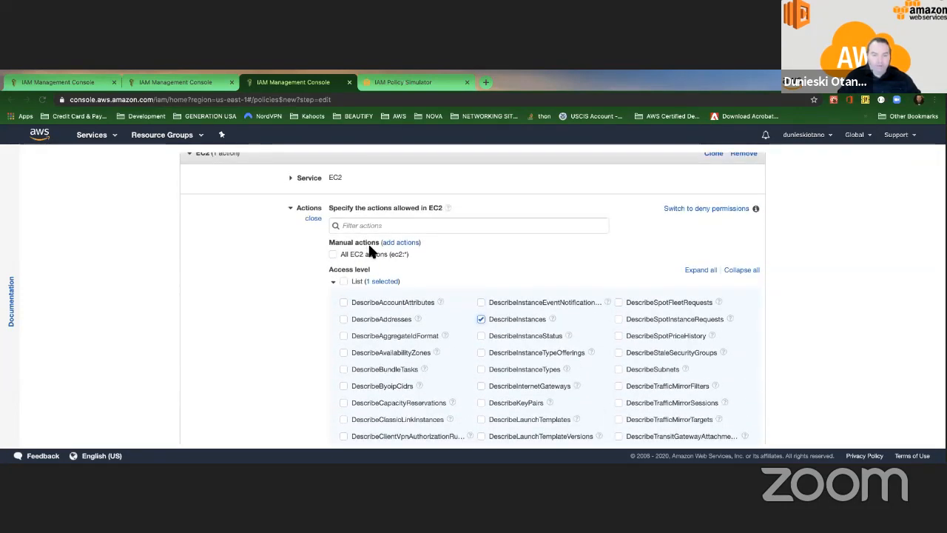
pyautogui.scroll(2, 366, 254)
pyautogui.scroll(-2, 370, 244)
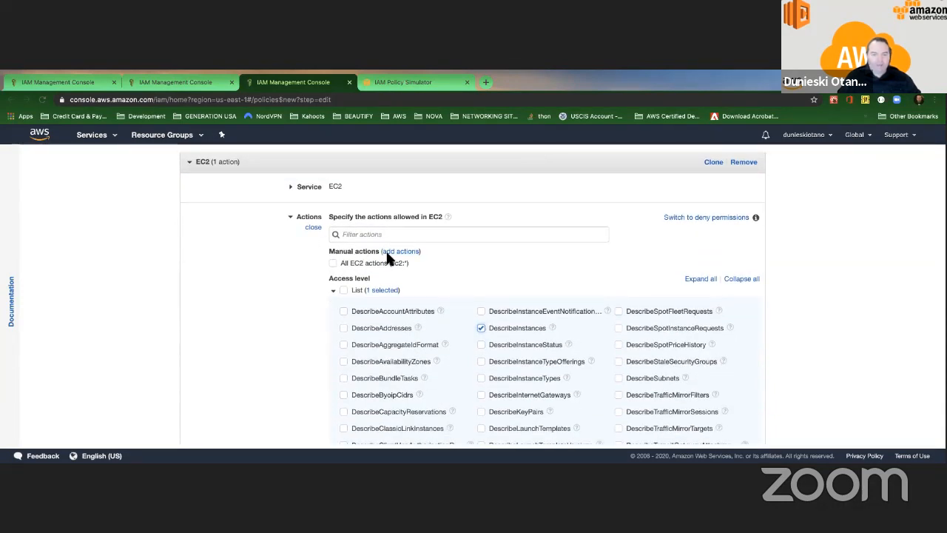
pyautogui.scroll(-5, 441, 269)
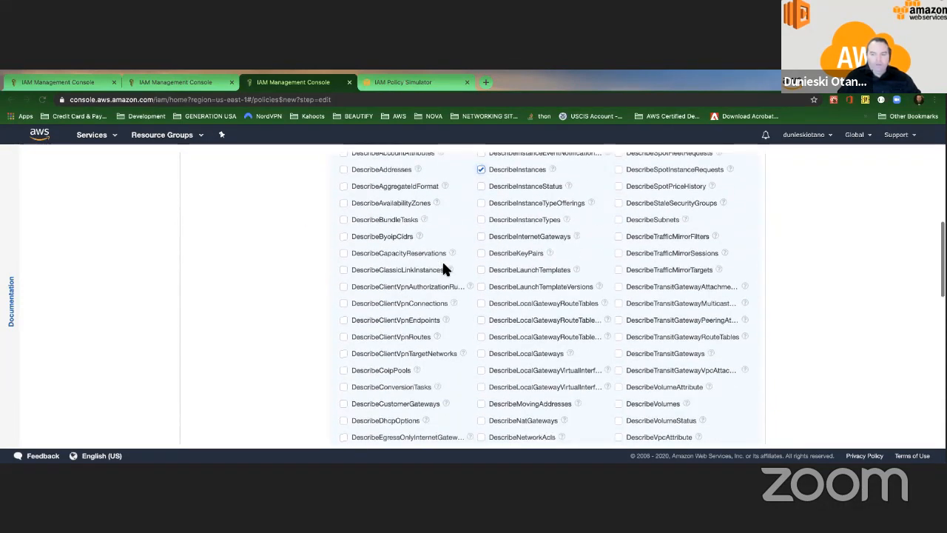
pyautogui.scroll(-4, 444, 270)
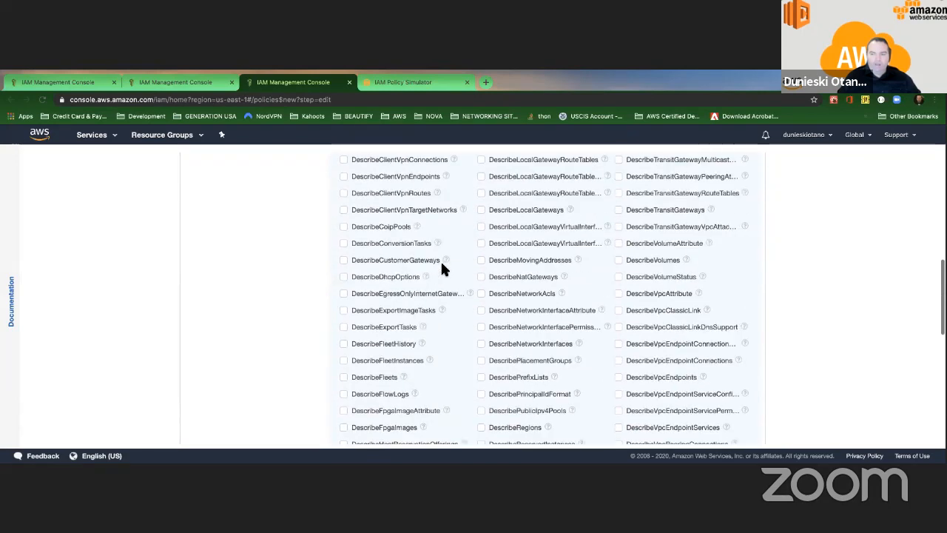
pyautogui.scroll(-9, 444, 268)
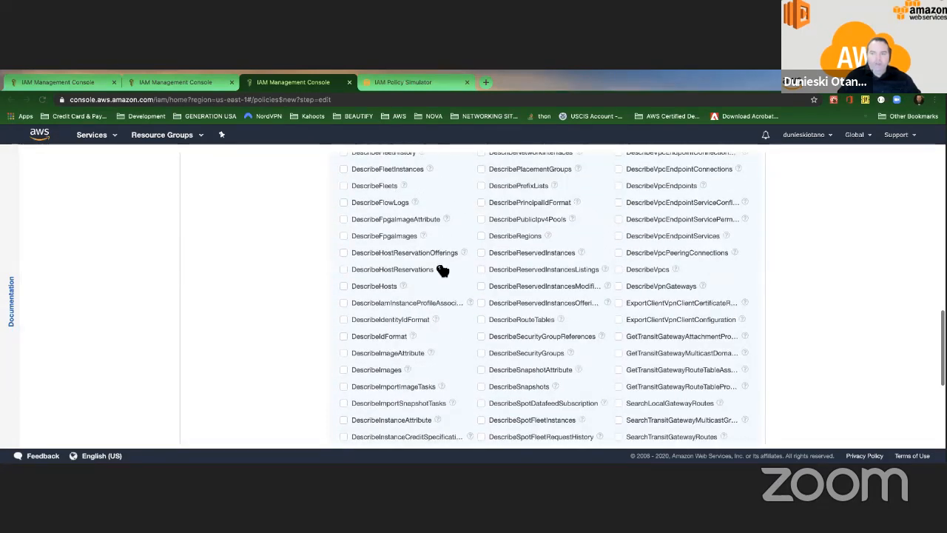
pyautogui.scroll(2, 633, 242)
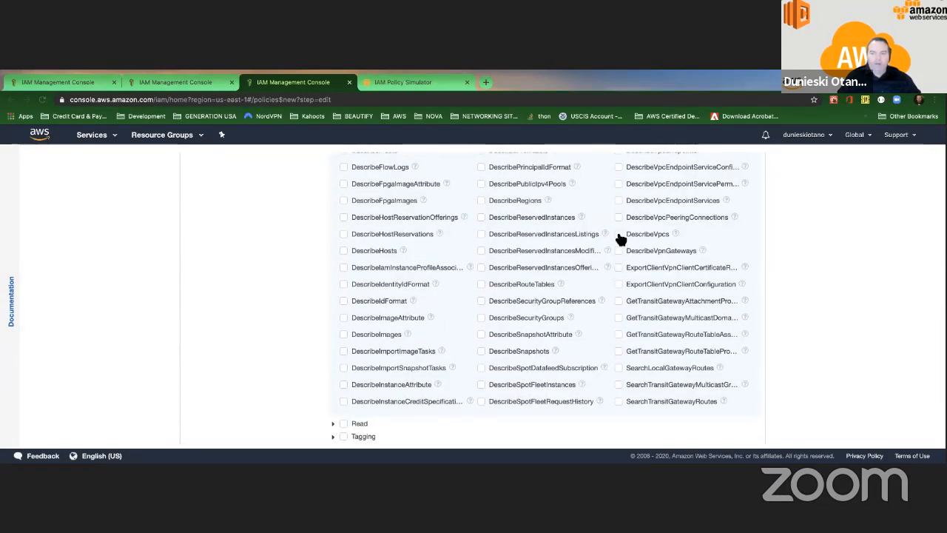
pyautogui.click(618, 234)
pyautogui.scroll(-2, 355, 329)
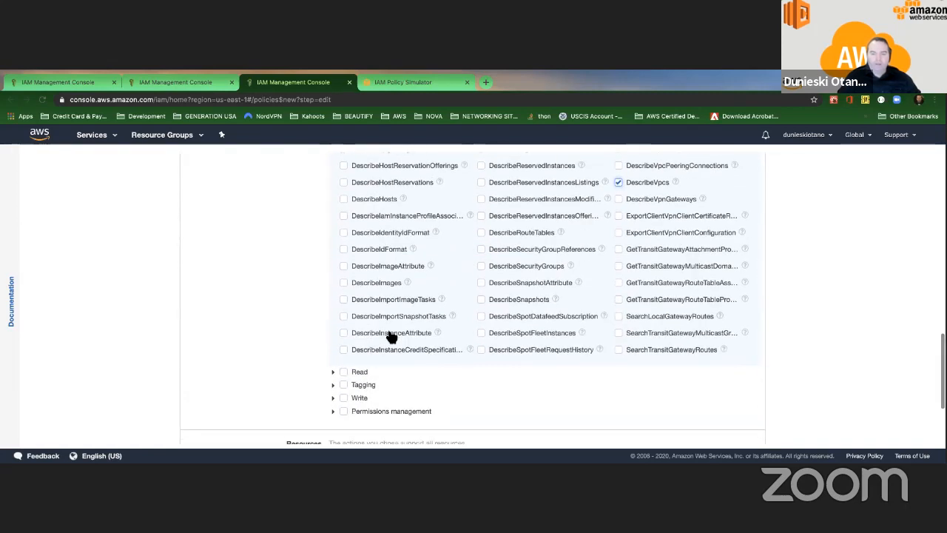
pyautogui.click(481, 333)
pyautogui.scroll(3, 482, 337)
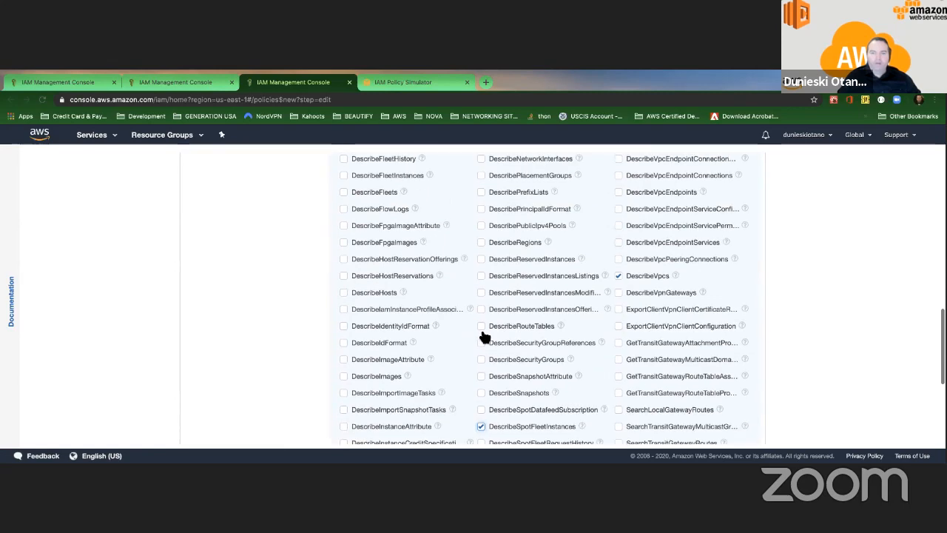
pyautogui.scroll(4, 480, 334)
pyautogui.scroll(-6, 493, 334)
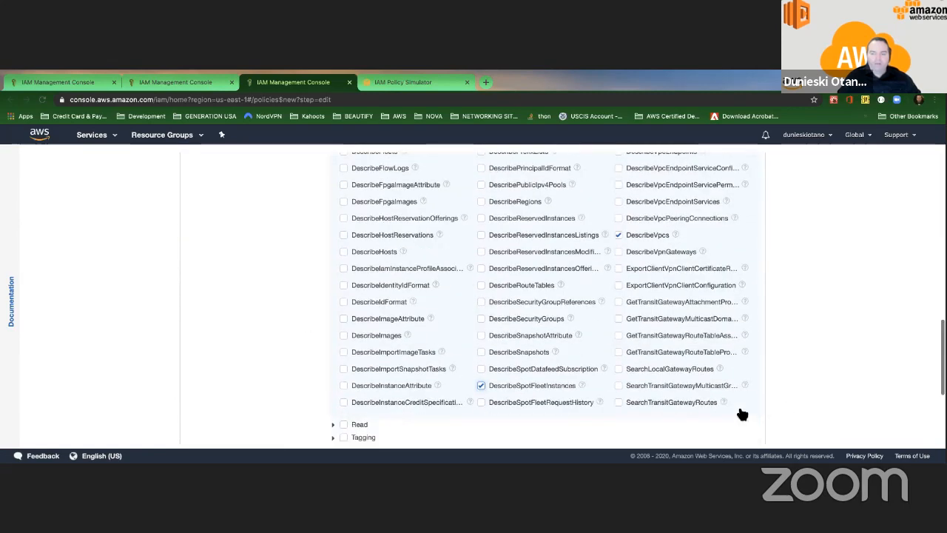
pyautogui.scroll(-3, 743, 415)
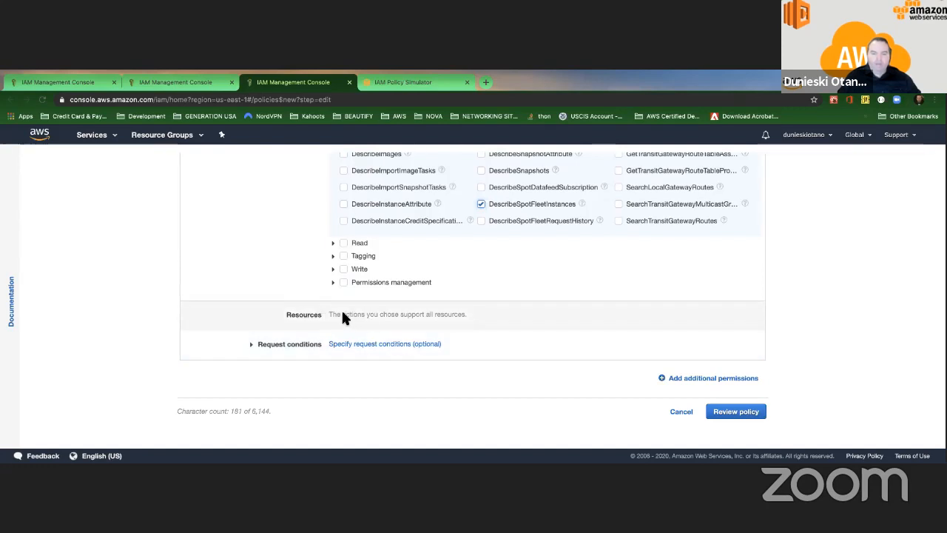
# Step: Expand Request conditions and browse the condition keys, closing Add condition without adding one
pyautogui.click(251, 344)
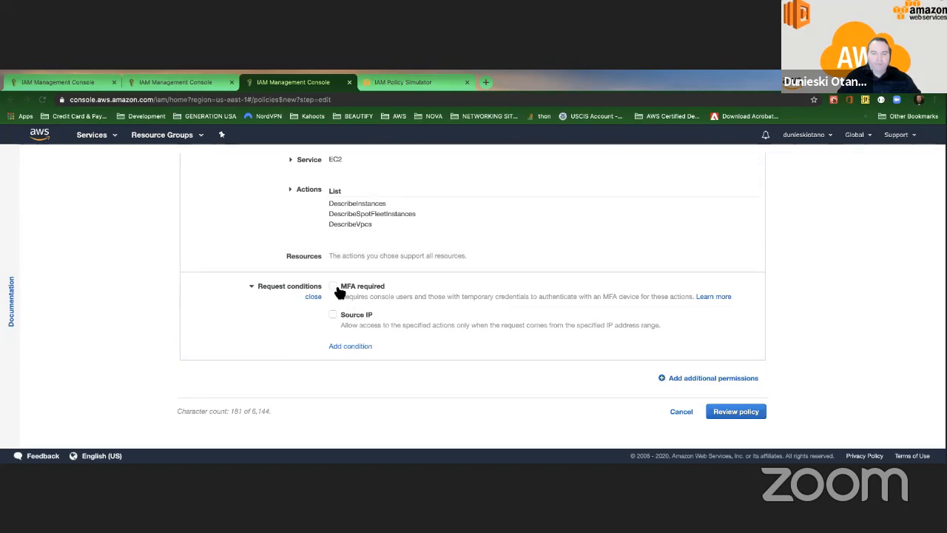
pyautogui.click(344, 348)
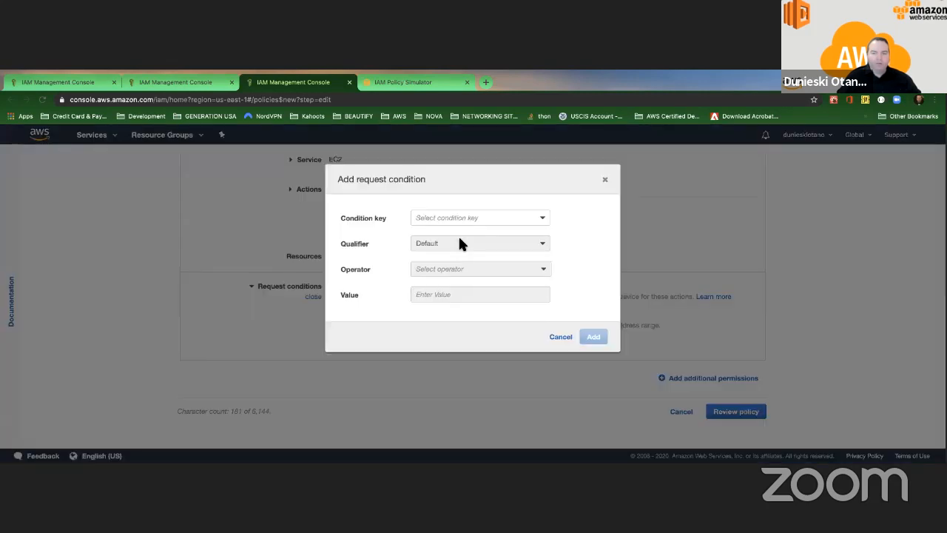
pyautogui.click(478, 218)
pyautogui.scroll(-2, 455, 268)
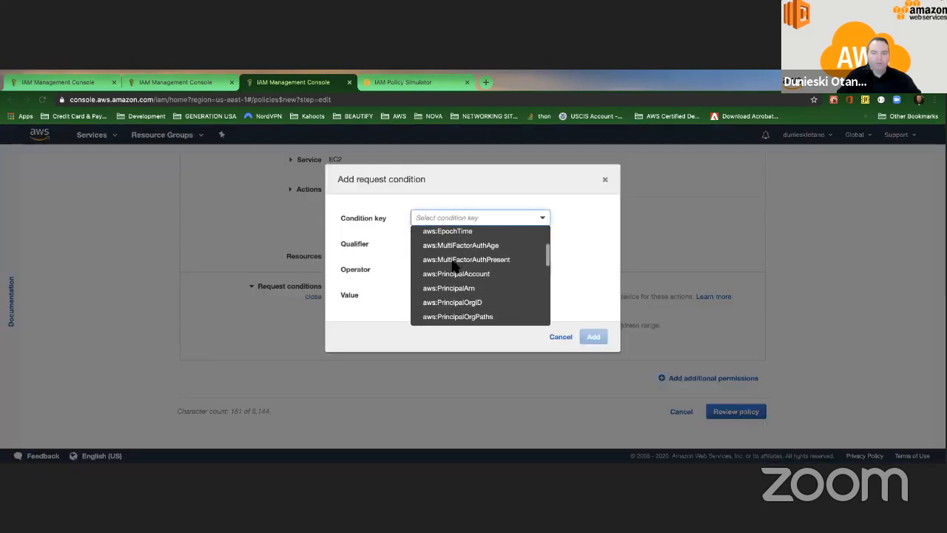
pyautogui.scroll(-2, 455, 268)
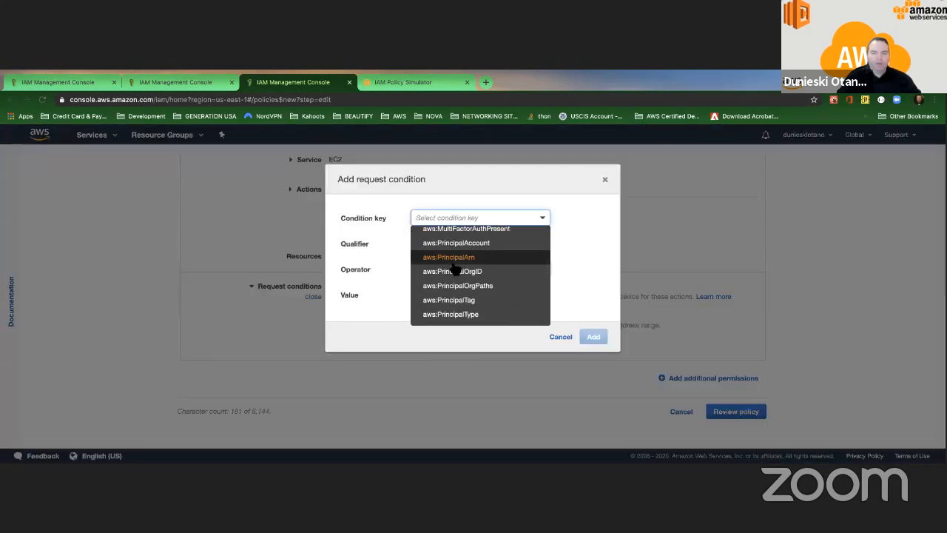
pyautogui.scroll(-3, 456, 274)
pyautogui.scroll(-1, 459, 277)
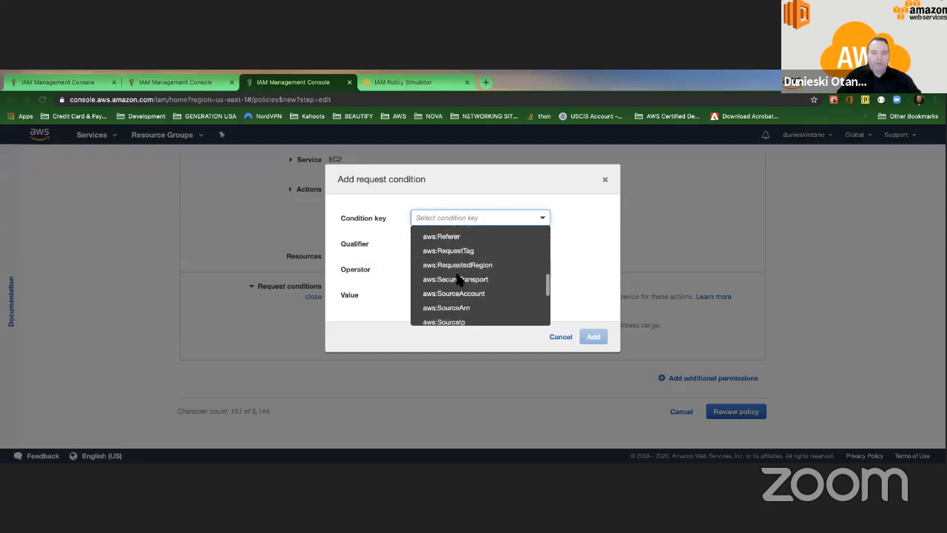
pyautogui.scroll(-3, 458, 272)
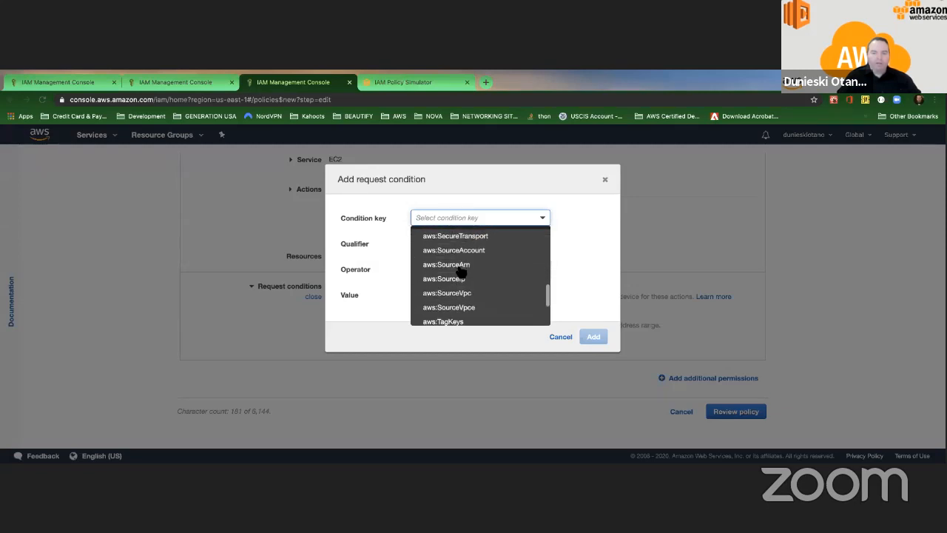
pyautogui.scroll(-1, 458, 268)
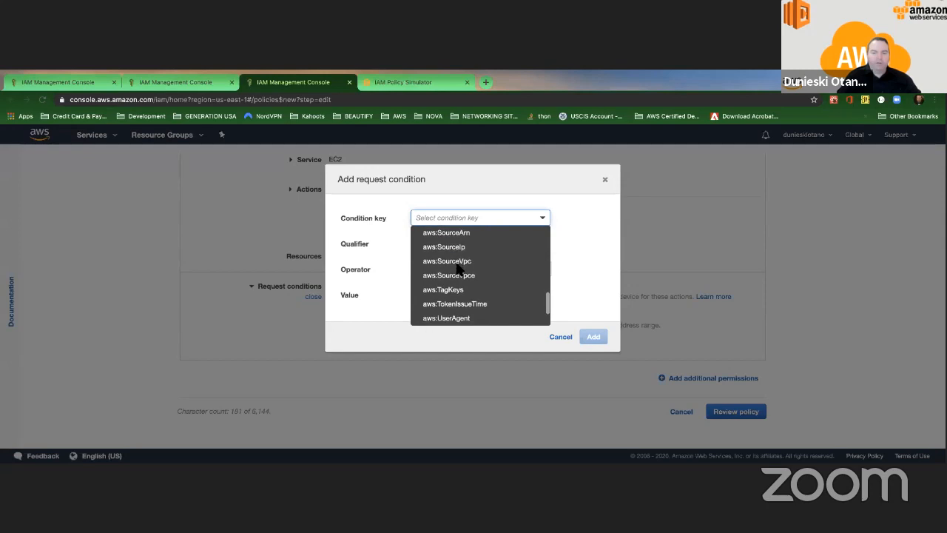
pyautogui.scroll(2, 460, 268)
pyautogui.scroll(1, 461, 267)
pyautogui.scroll(-3, 455, 270)
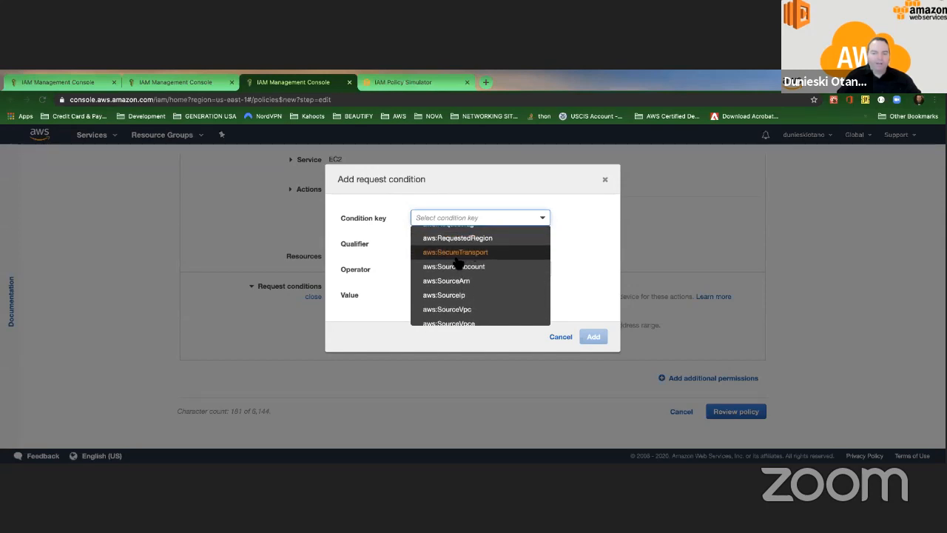
pyautogui.scroll(-1, 449, 275)
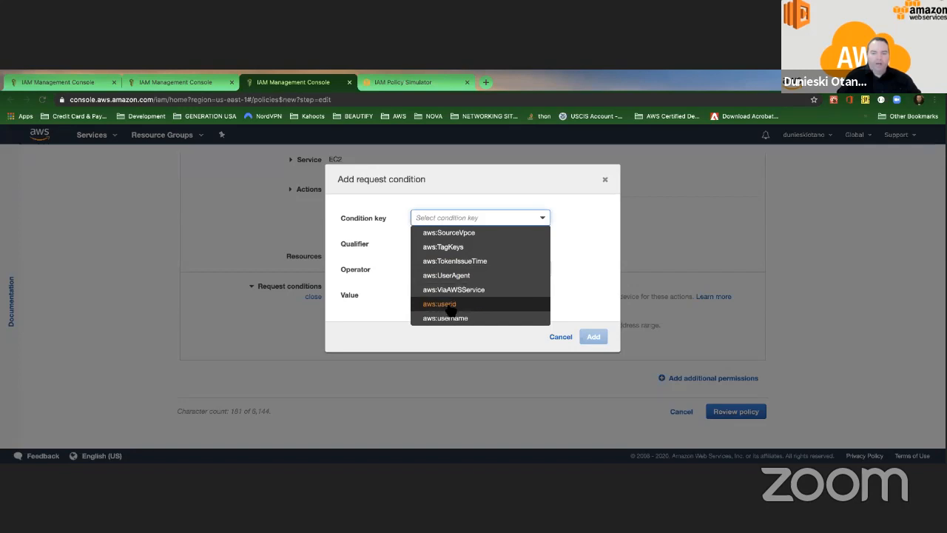
pyautogui.click(606, 181)
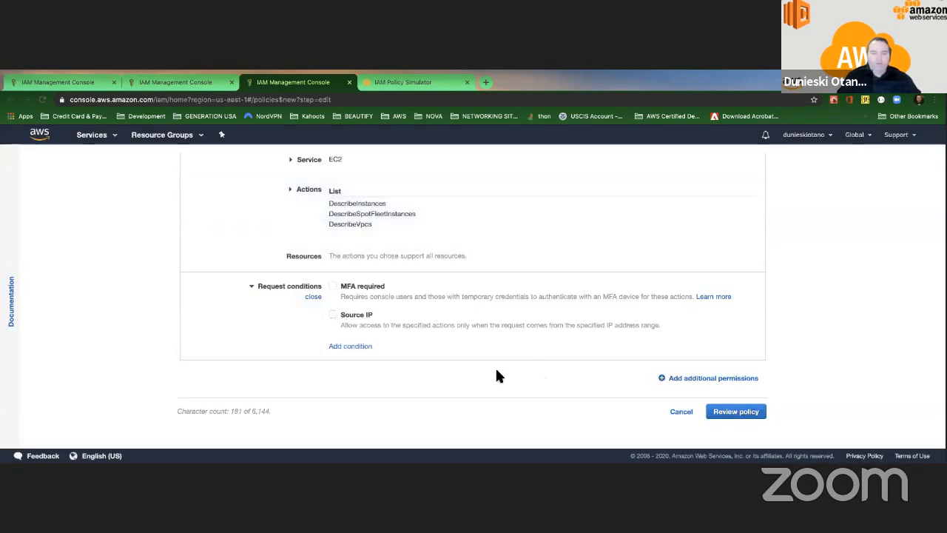
# Step: Review the new policy, name it MoreEC2AccessPolicy, and create it
pyautogui.click(746, 418)
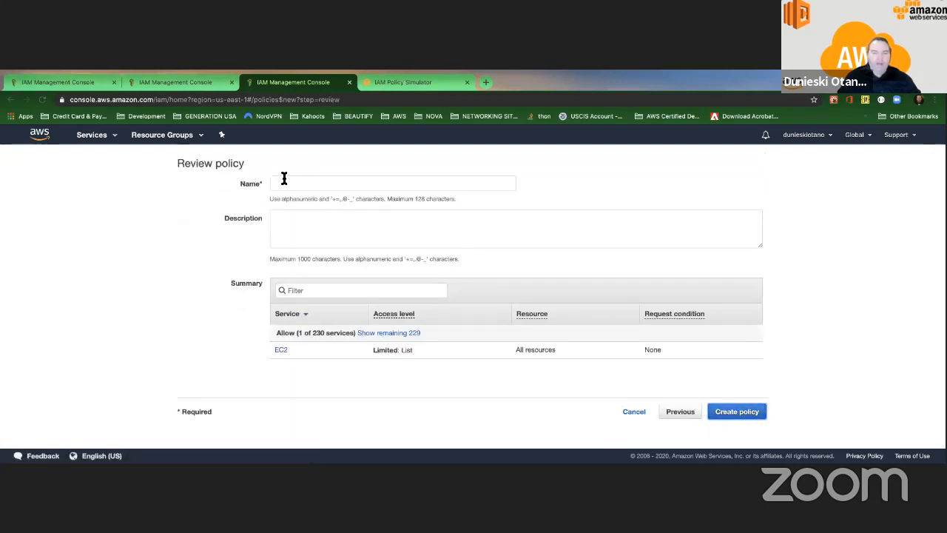
pyautogui.click(284, 178)
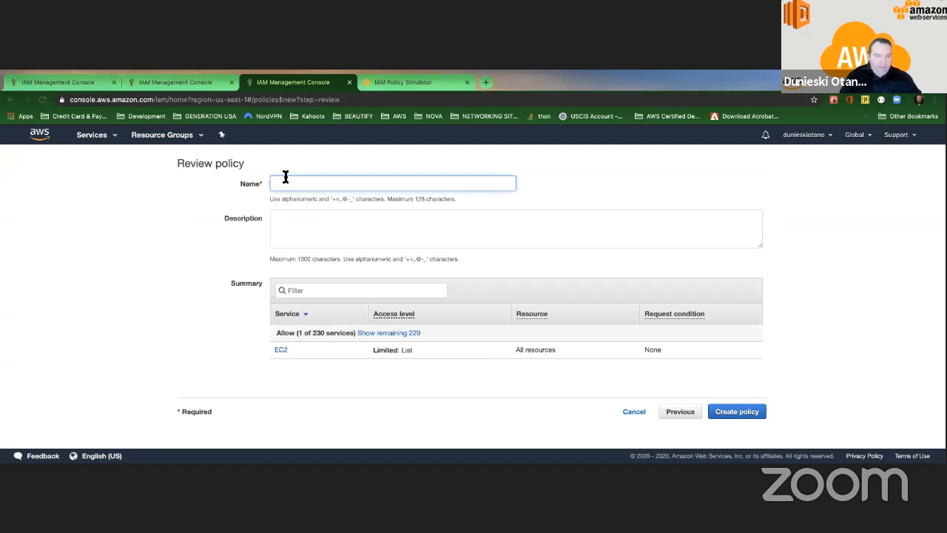
pyautogui.write('MofreEC2AccessPolicy')
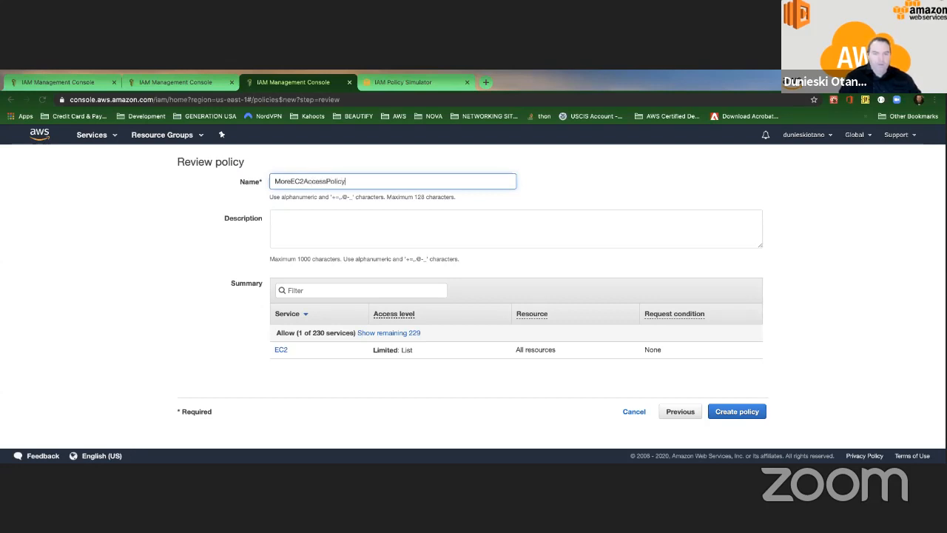
pyautogui.click(281, 217)
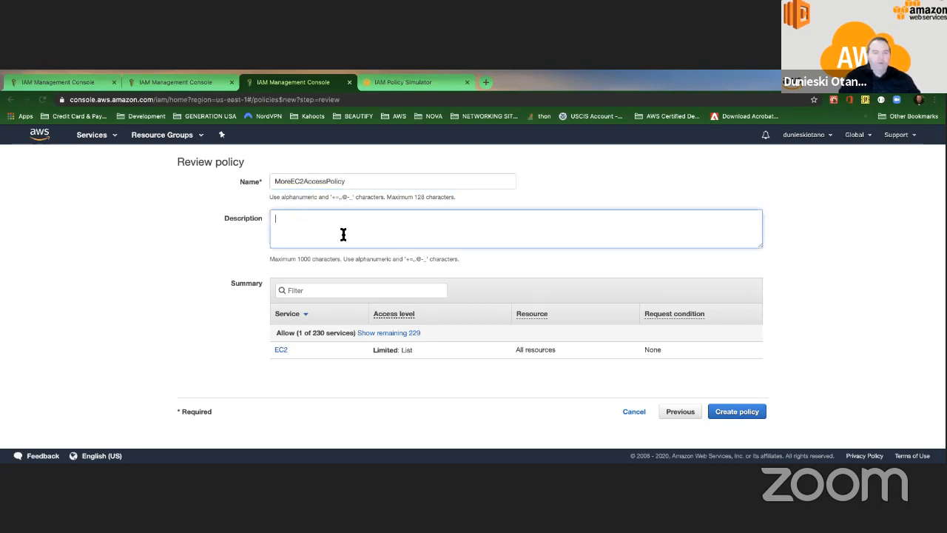
pyautogui.click(754, 411)
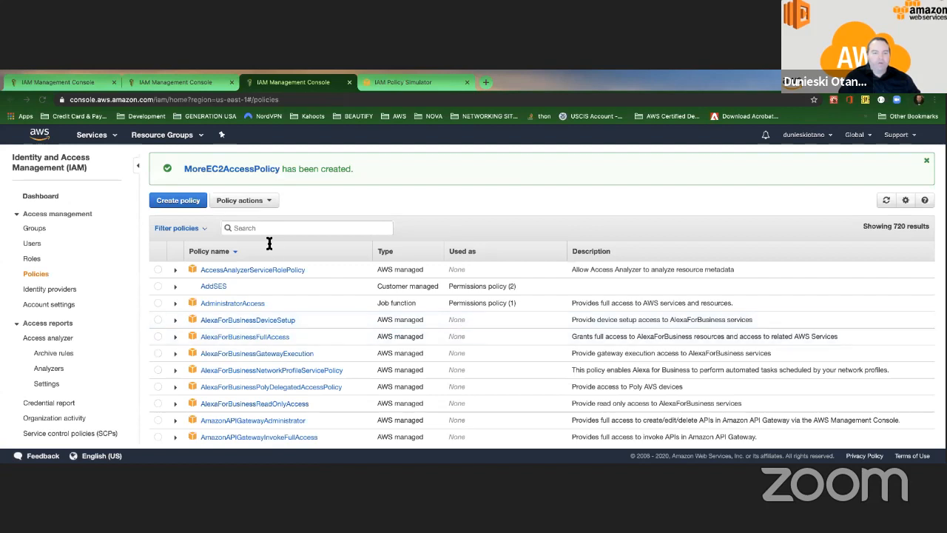
# Step: Go to the target IAM user's permissions summary and start adding permissions
pyautogui.click(32, 245)
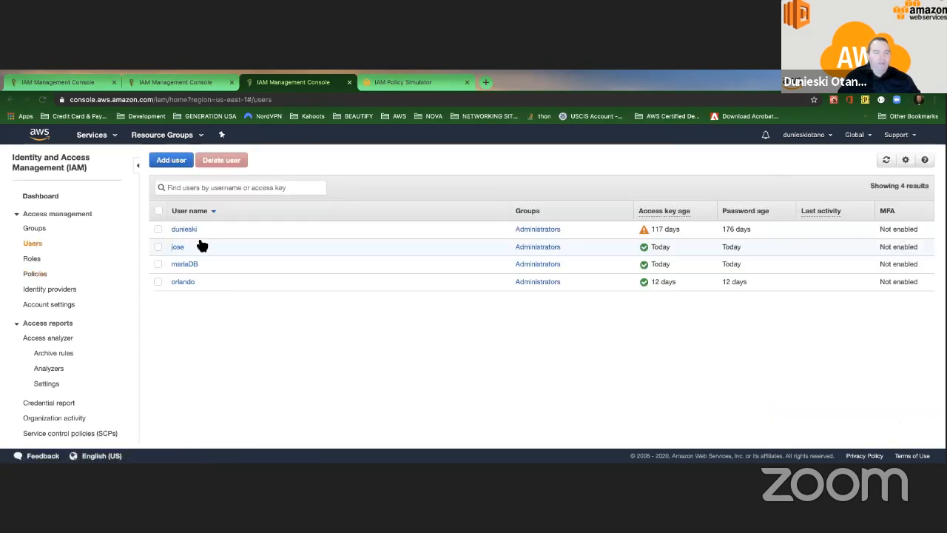
pyautogui.click(186, 230)
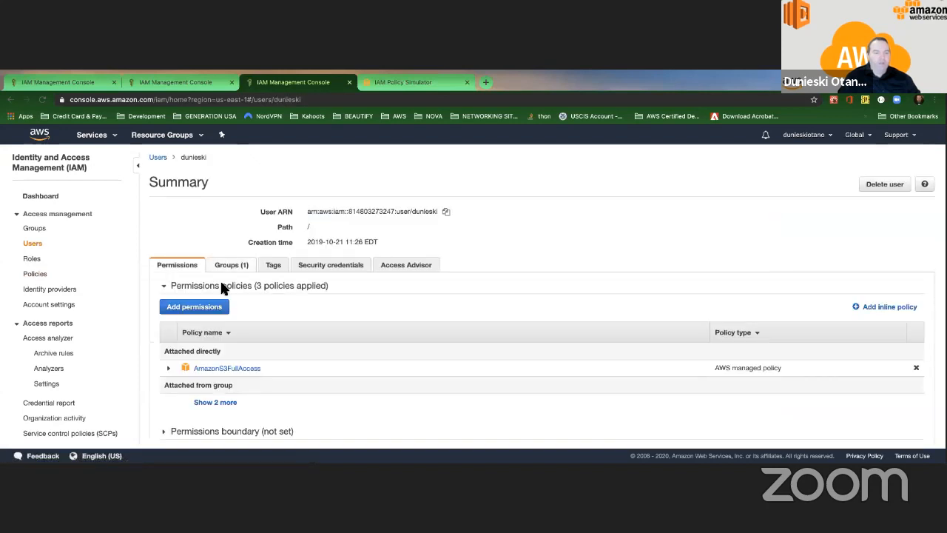
pyautogui.scroll(-1, 196, 314)
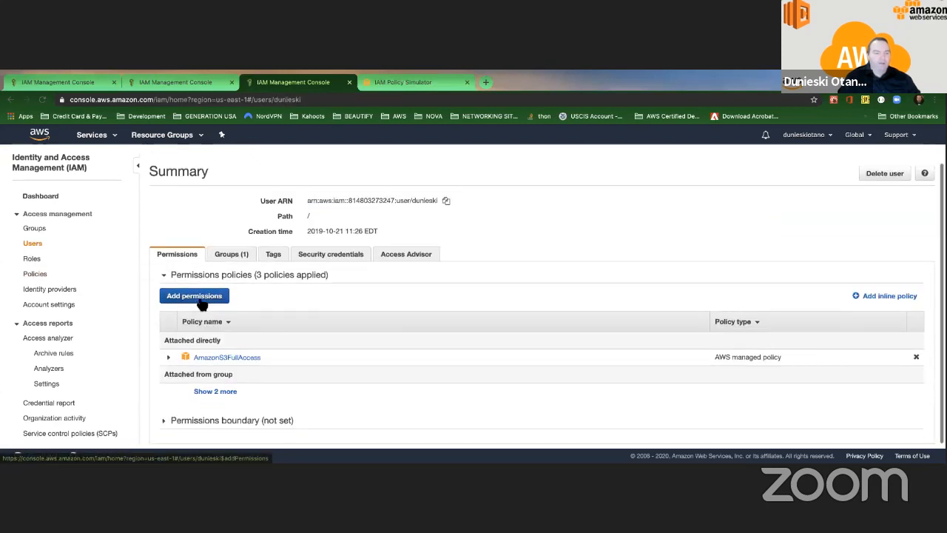
pyautogui.click(198, 299)
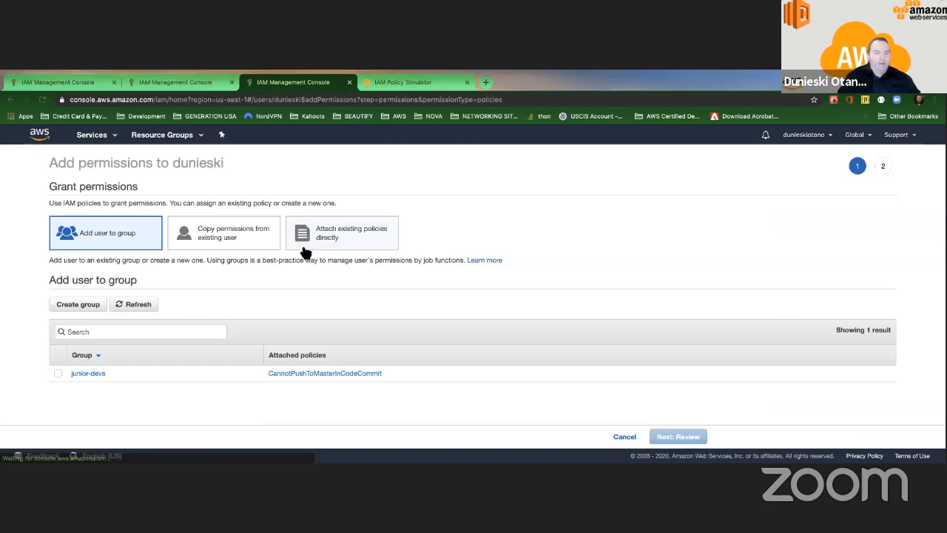
# Step: Attach MoreEC2AccessPolicy directly to the user, then show all policies applied to the user
pyautogui.click(305, 245)
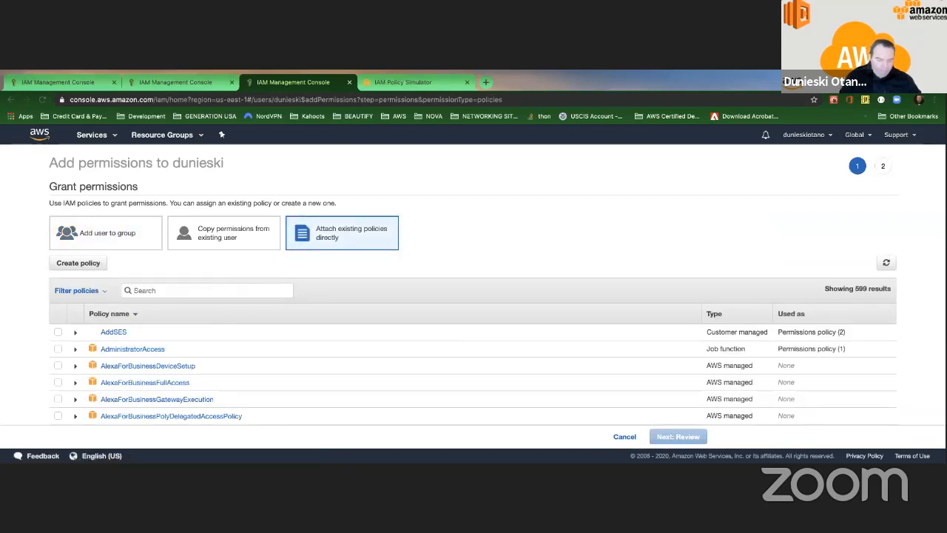
pyautogui.write('More')
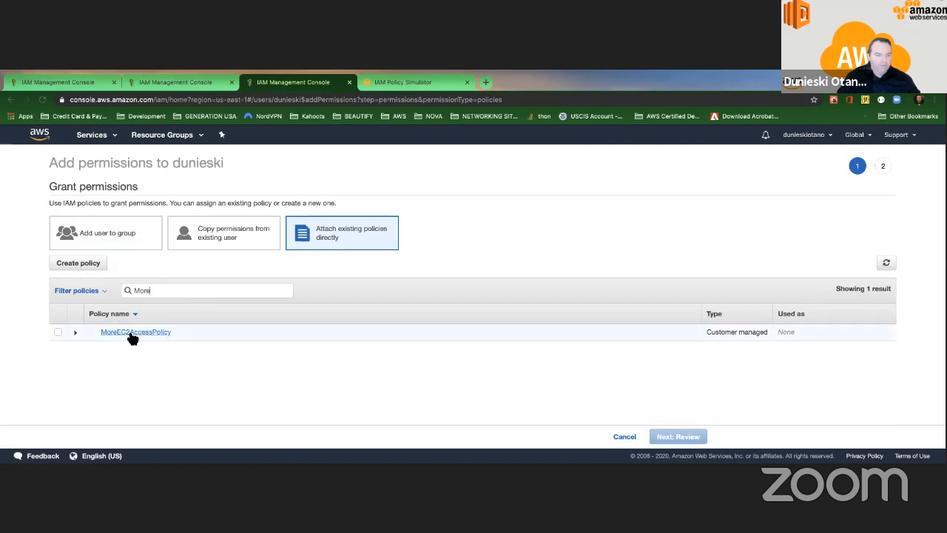
pyautogui.click(61, 335)
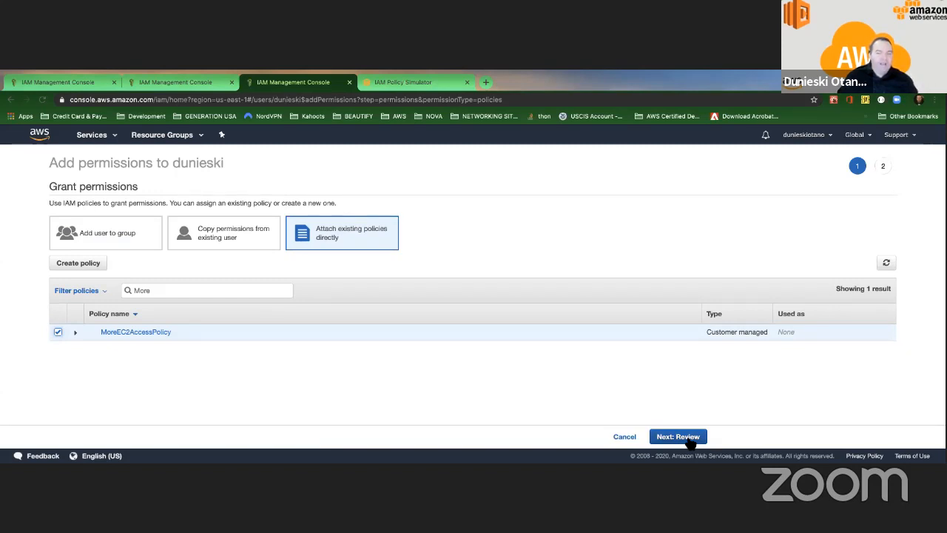
pyautogui.click(688, 438)
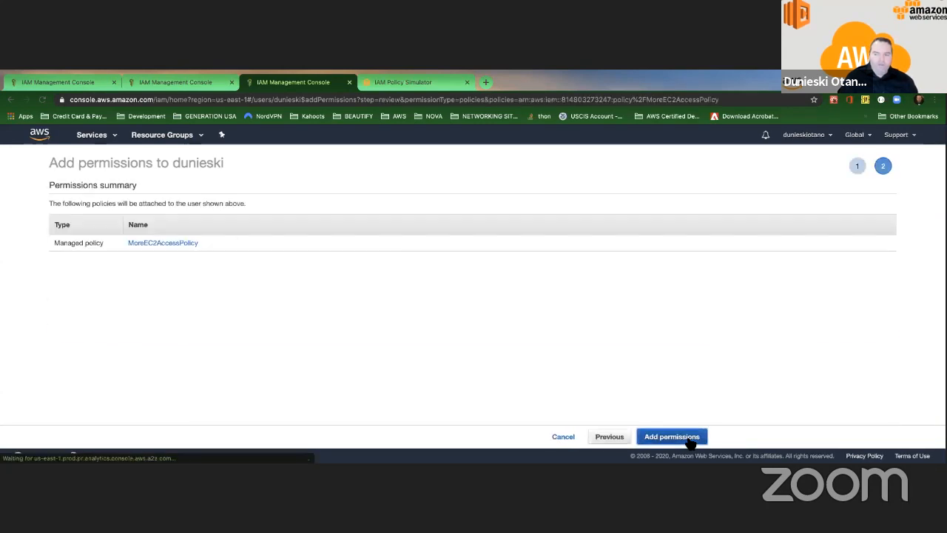
pyautogui.click(672, 436)
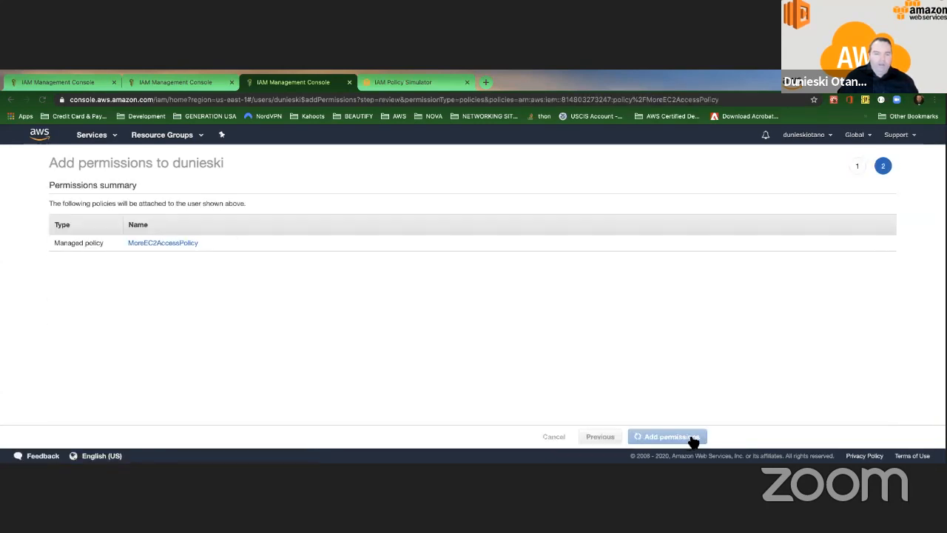
pyautogui.click(208, 404)
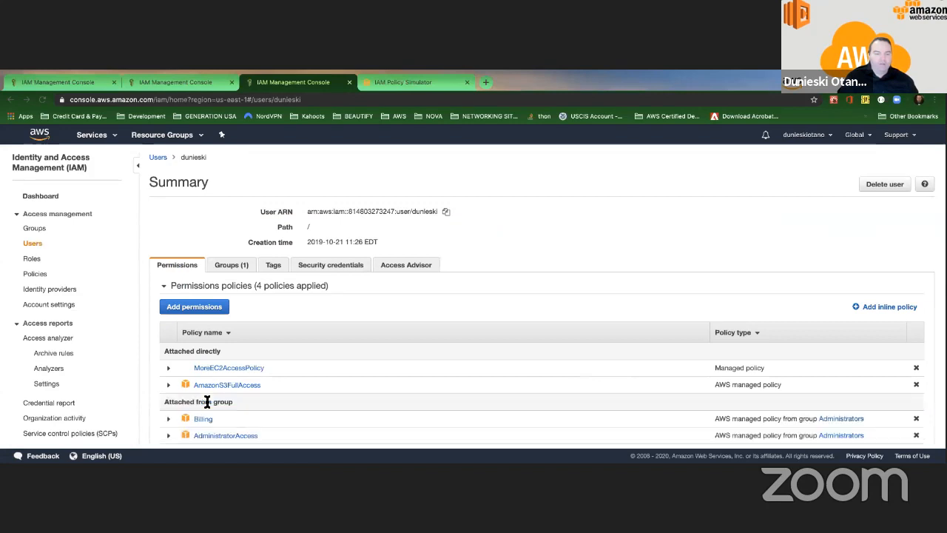
pyautogui.scroll(-1, 270, 396)
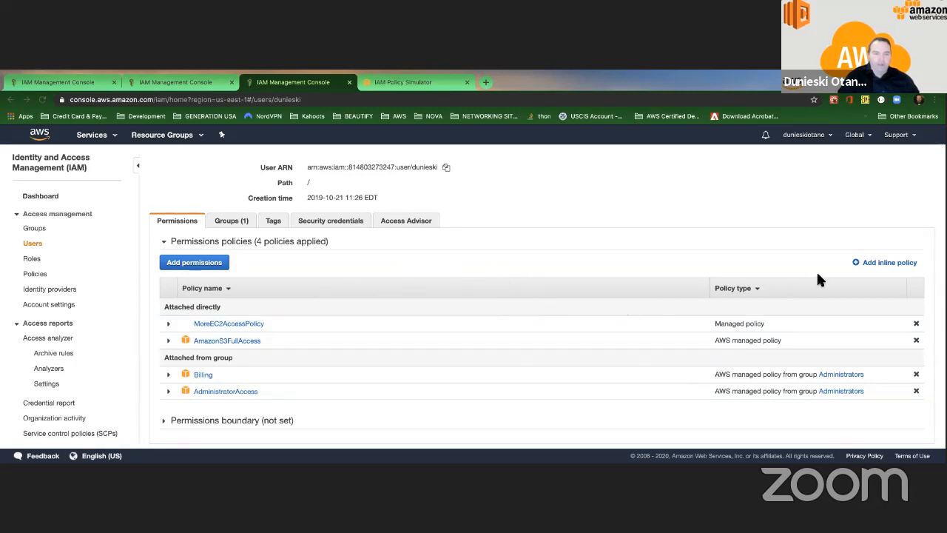
pyautogui.click(887, 265)
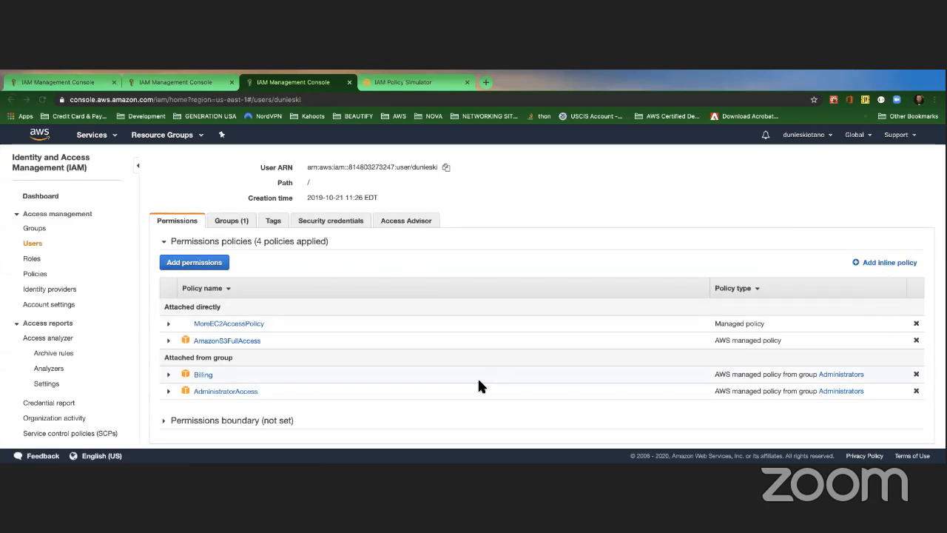
pyautogui.scroll(2, 318, 352)
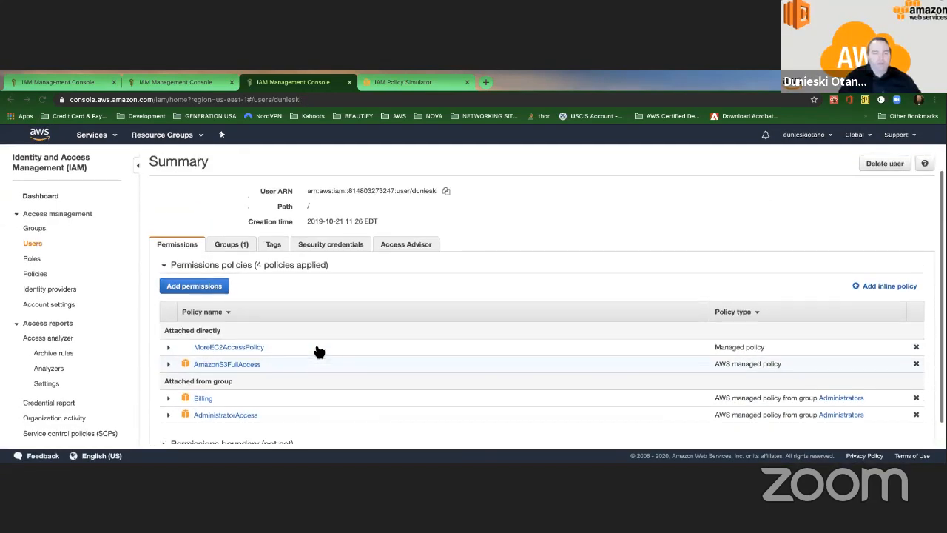
pyautogui.scroll(-2, 319, 352)
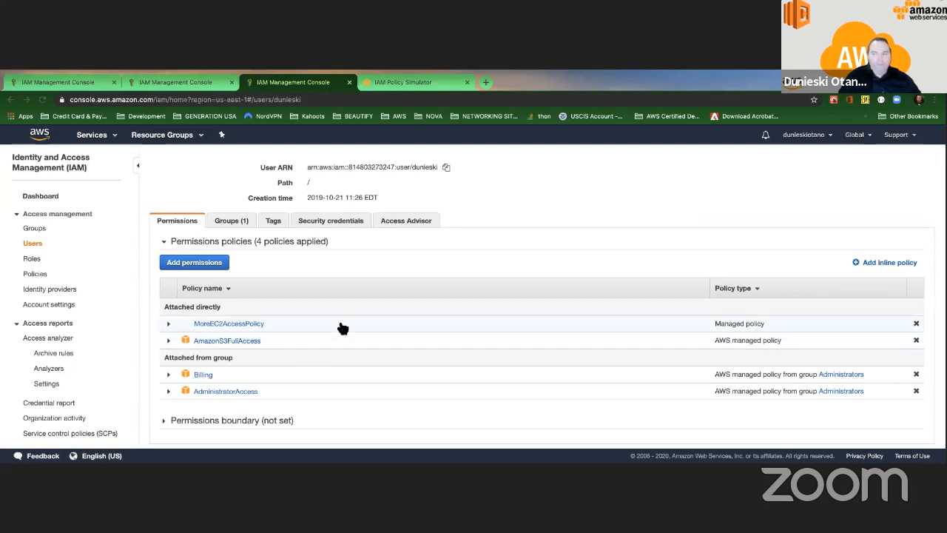
# Step: Open MoreEC2AccessPolicy and display its JSON document
pyautogui.click(238, 326)
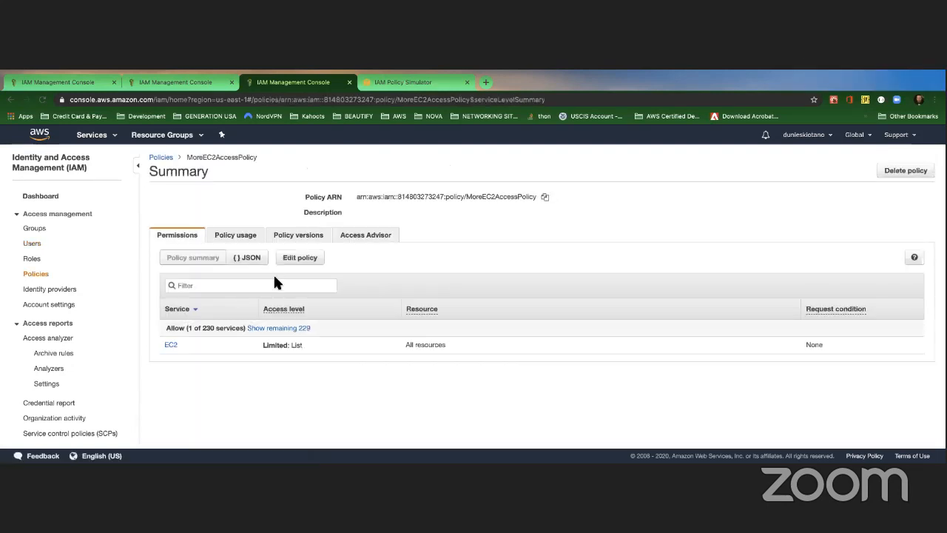
pyautogui.click(256, 262)
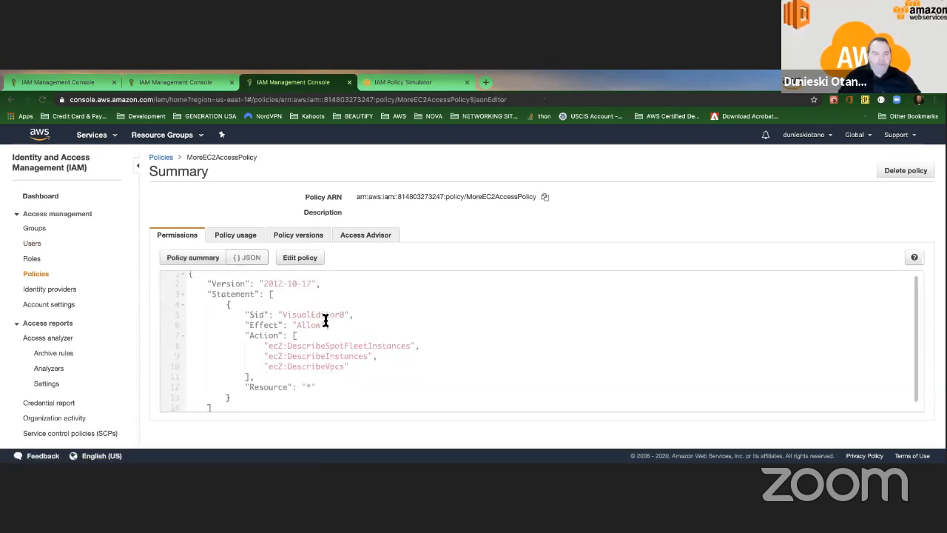
pyautogui.scroll(1, 325, 320)
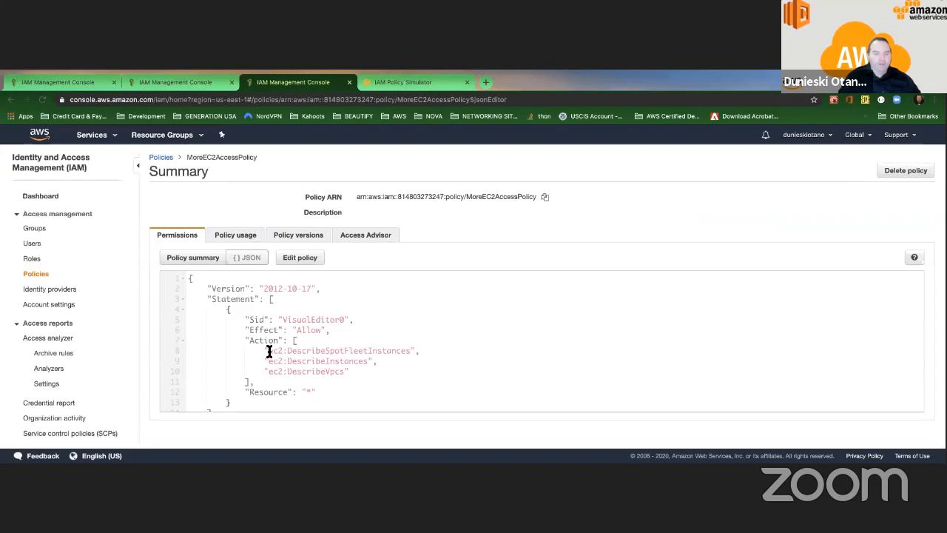
# Step: Highlight the EC2 Describe actions, the Allow effect and whole document, then return to the policy summary
pyautogui.moveTo(268, 351); pyautogui.dragTo(389, 361)
pyautogui.click(352, 368)
pyautogui.moveTo(287, 362); pyautogui.dragTo(329, 370)
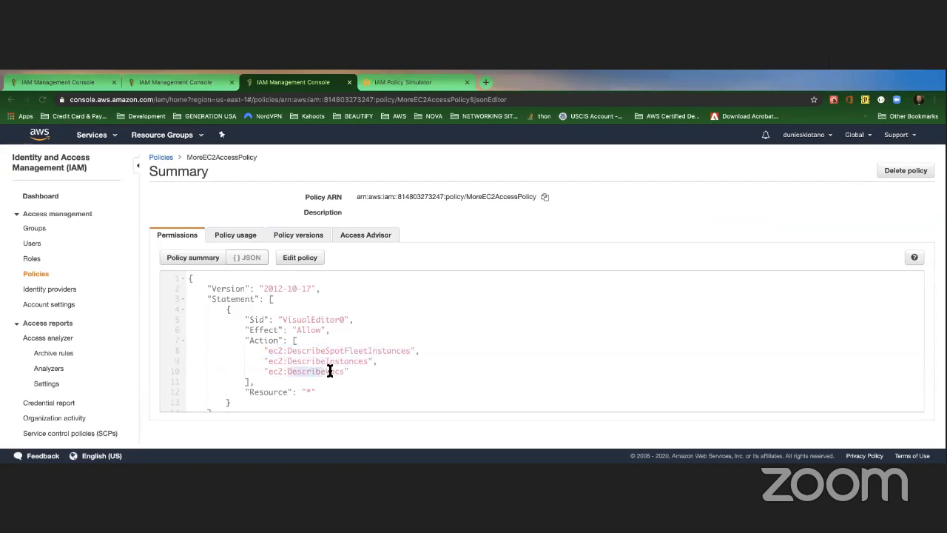
pyautogui.click(330, 370)
pyautogui.moveTo(289, 333); pyautogui.dragTo(330, 332)
pyautogui.click(327, 332)
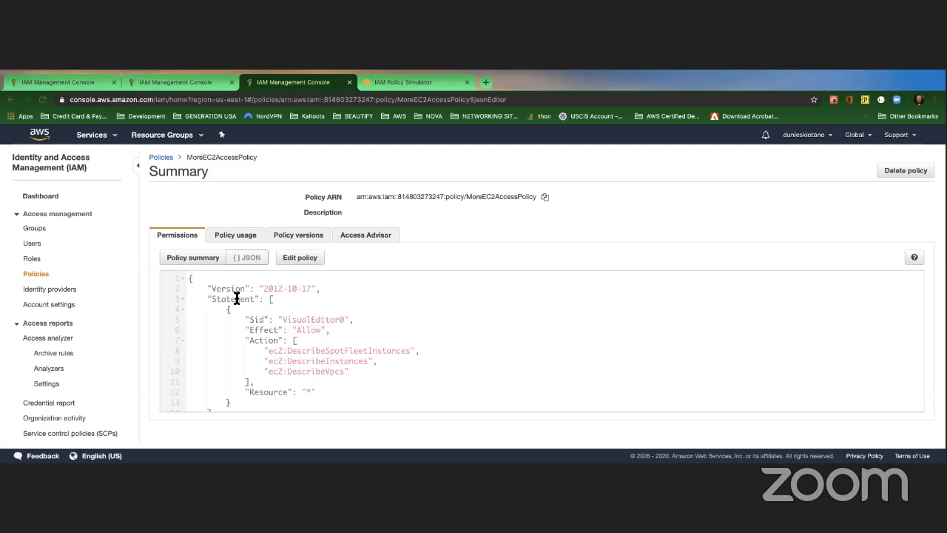
pyautogui.moveTo(186, 274); pyautogui.dragTo(224, 419)
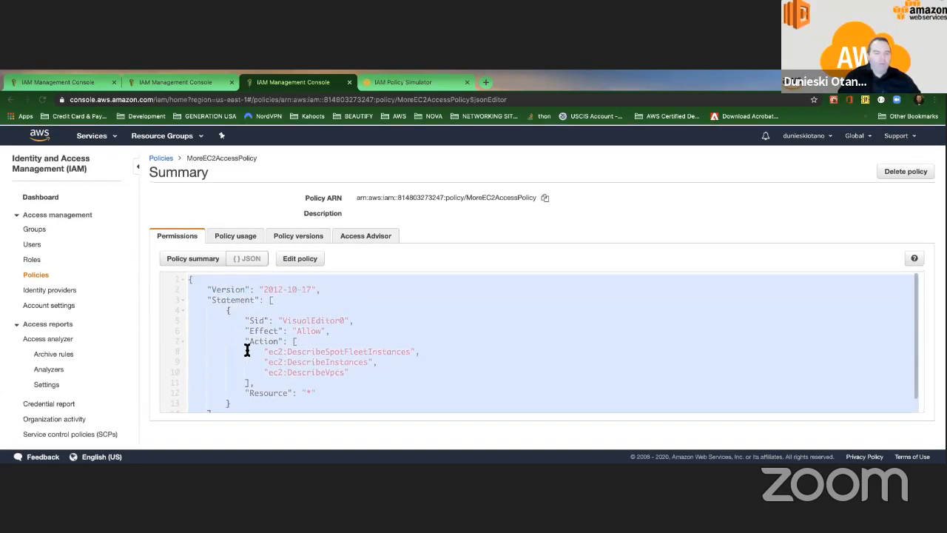
pyautogui.click(201, 258)
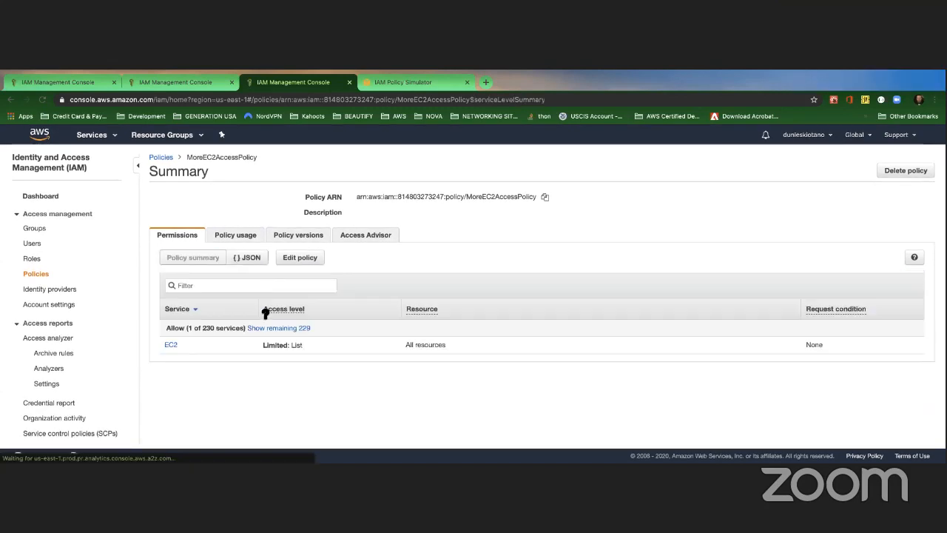
# Step: View the three EC2 actions and JSON in the editor, exit unsaved, and reshow the policy JSON
pyautogui.click(291, 258)
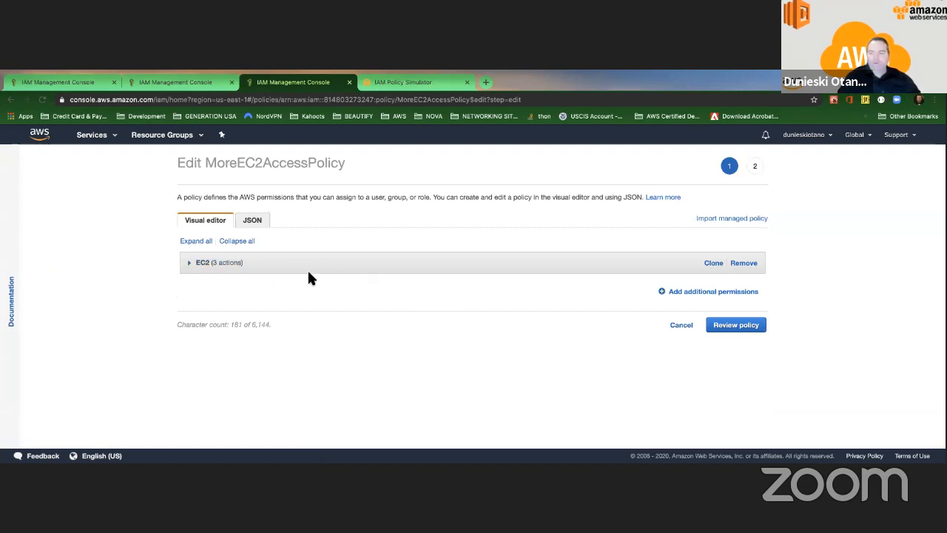
pyautogui.click(216, 266)
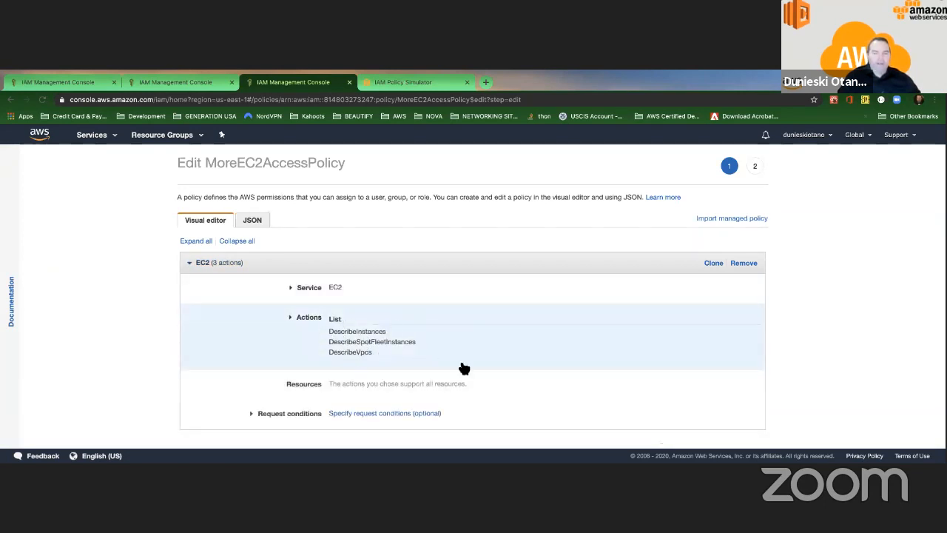
pyautogui.scroll(-1, 390, 296)
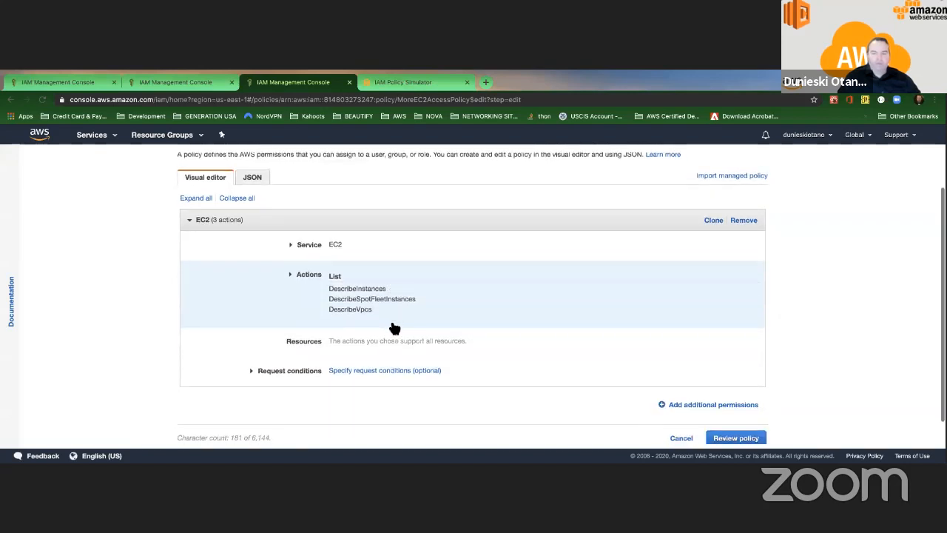
pyautogui.scroll(1, 390, 321)
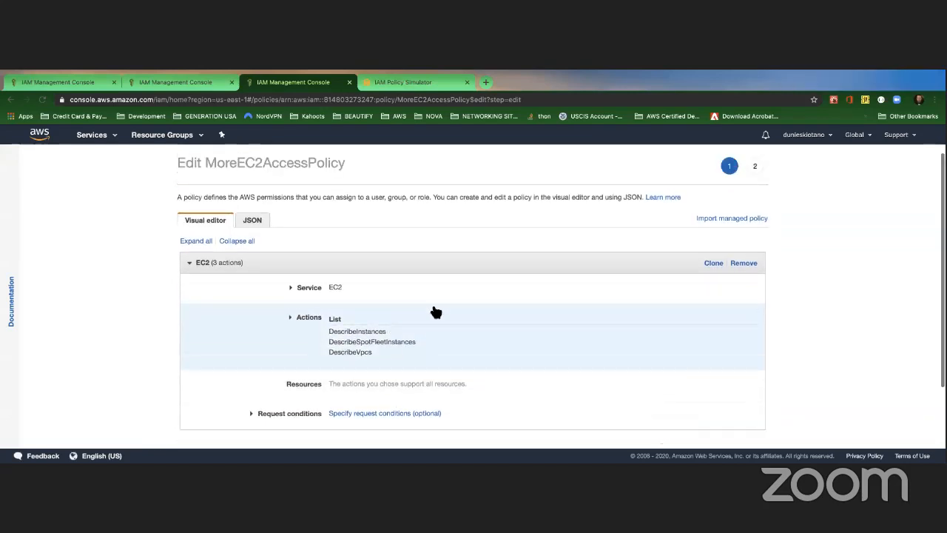
pyautogui.click(252, 220)
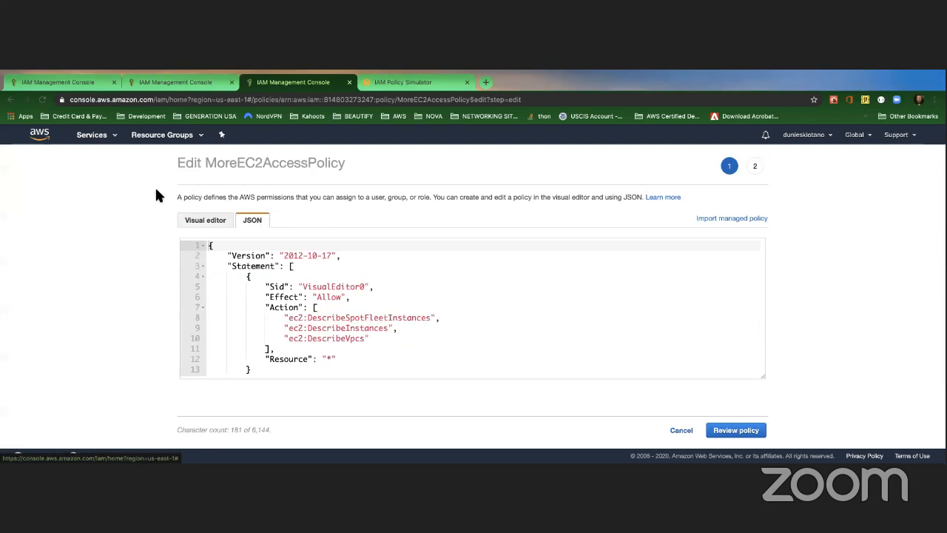
pyautogui.click(11, 99)
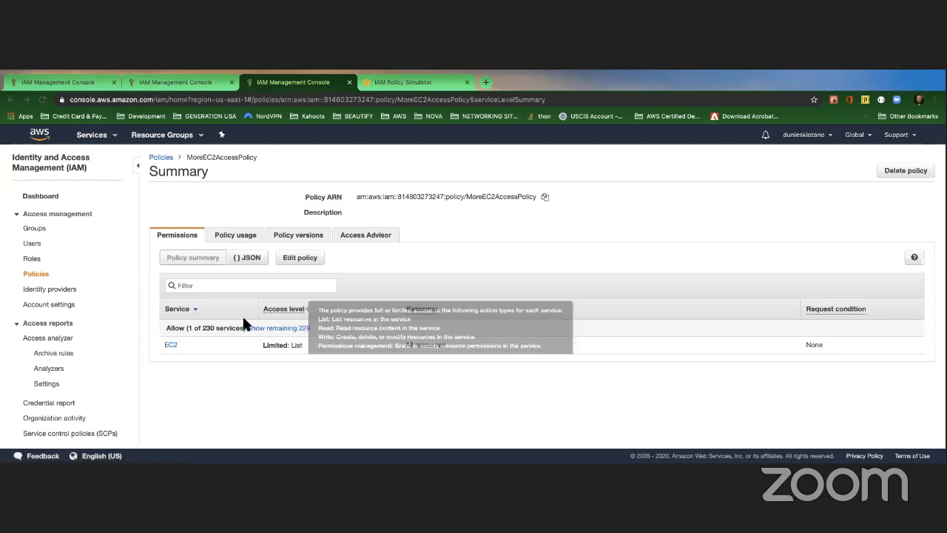
pyautogui.click(13, 99)
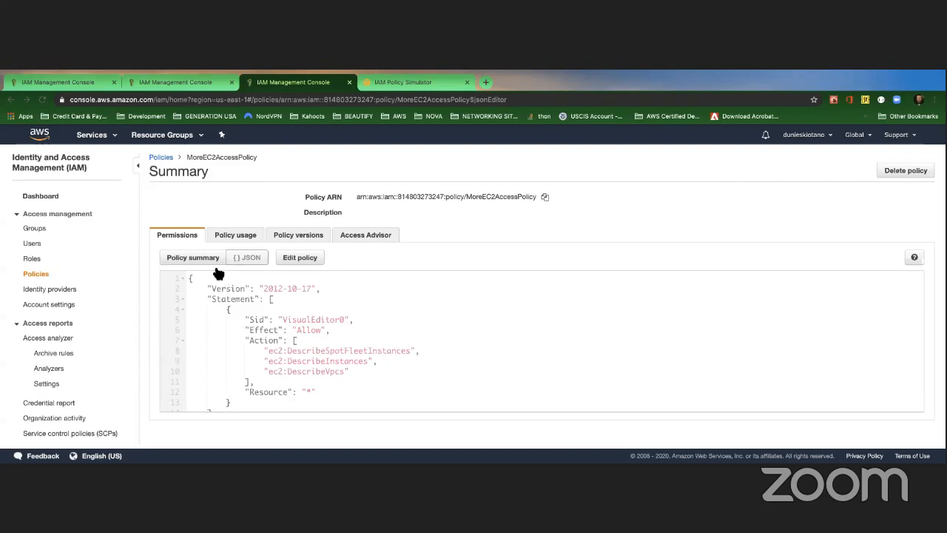
# Step: Highlight the entire MoreEC2AccessPolicy JSON document and scroll over it
pyautogui.moveTo(189, 279); pyautogui.dragTo(238, 427)
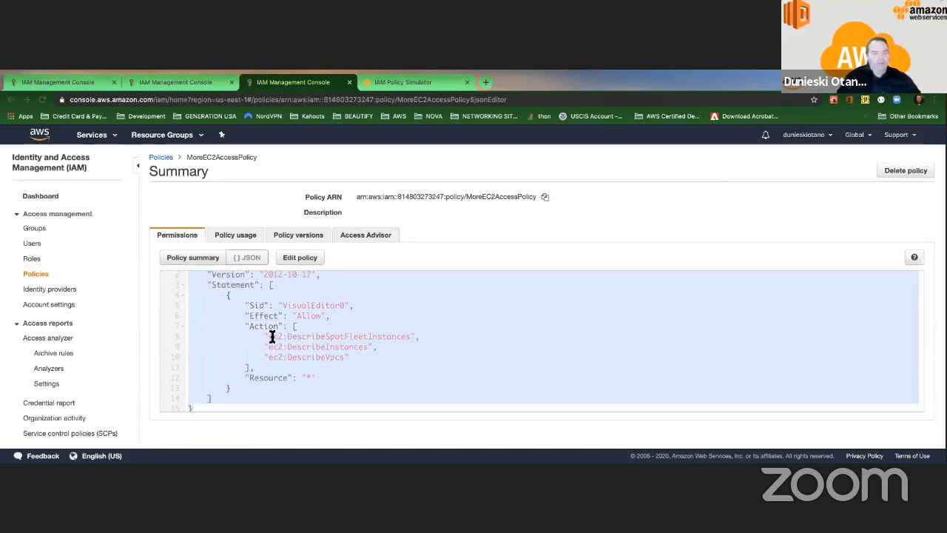
pyautogui.scroll(1, 271, 332)
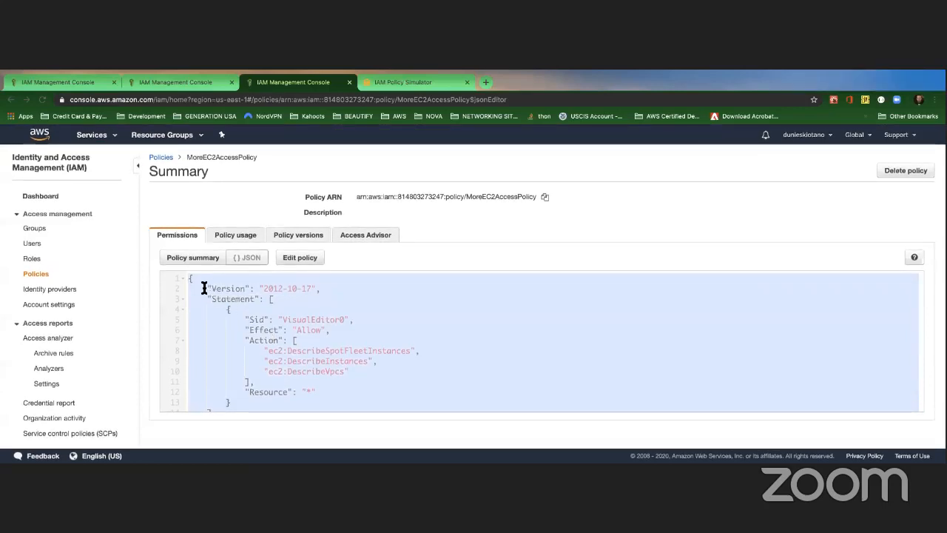
pyautogui.scroll(-1, 203, 287)
pyautogui.scroll(1, 201, 287)
pyautogui.scroll(-1, 252, 302)
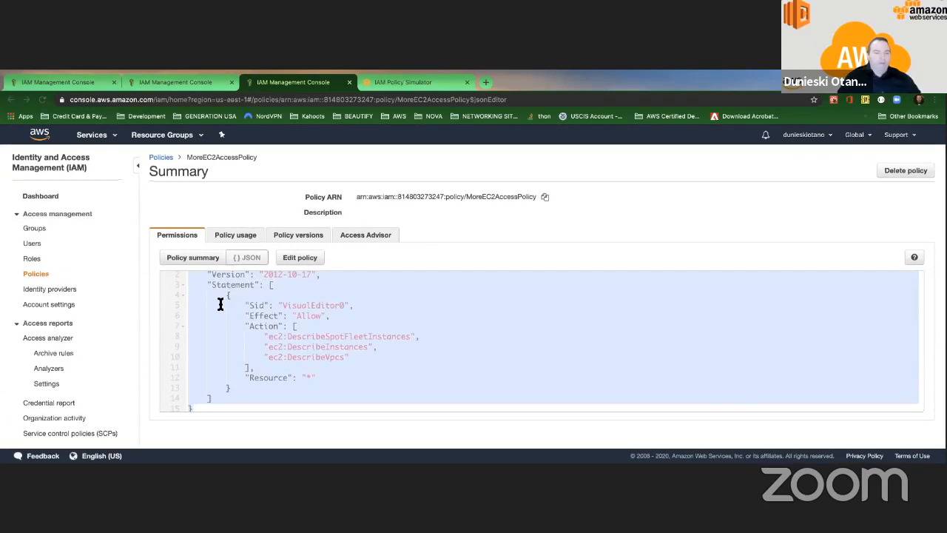
pyautogui.scroll(1, 221, 303)
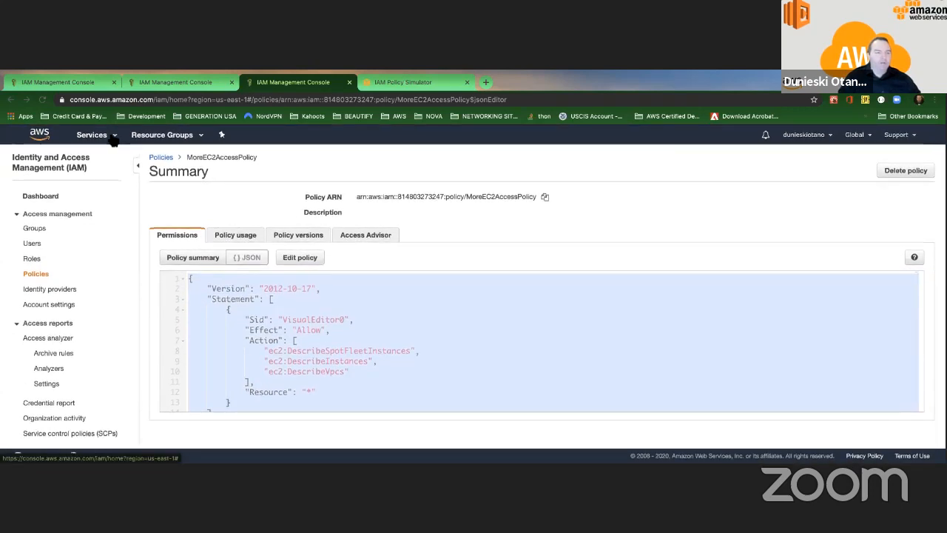
pyautogui.click(112, 138)
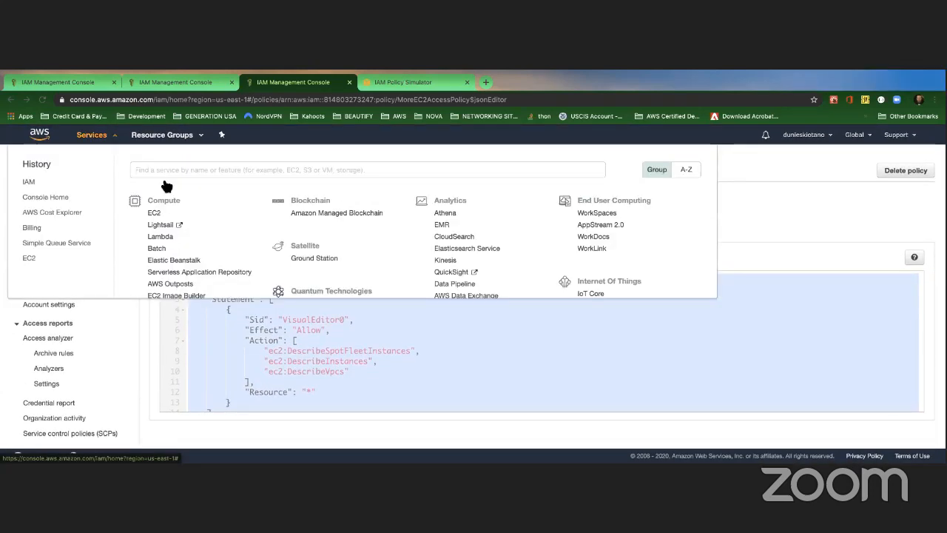
pyautogui.write('s3')
pyautogui.press('Return')
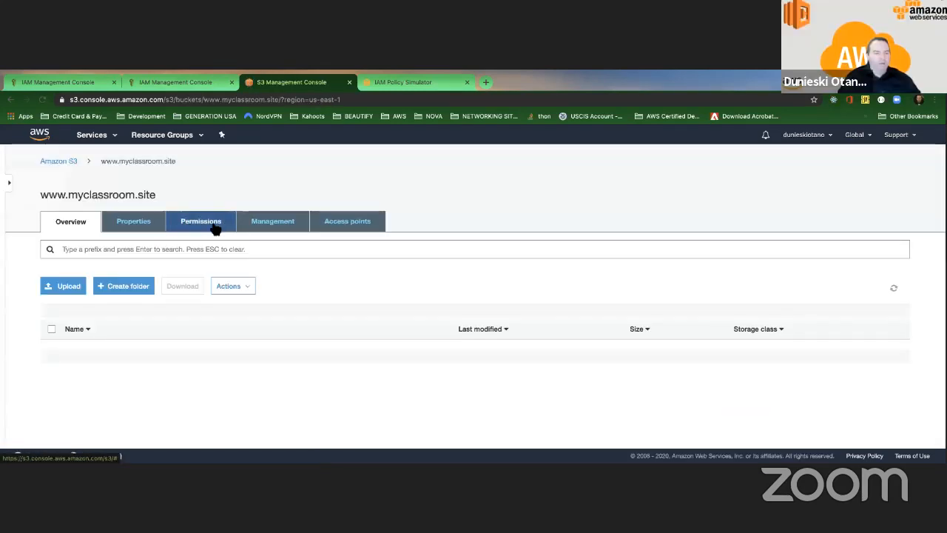
pyautogui.click(214, 225)
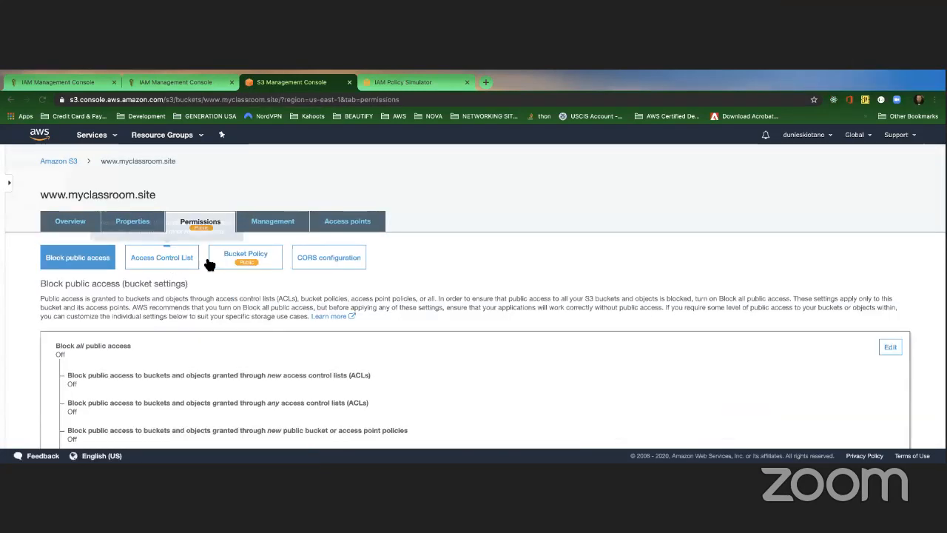
pyautogui.click(240, 260)
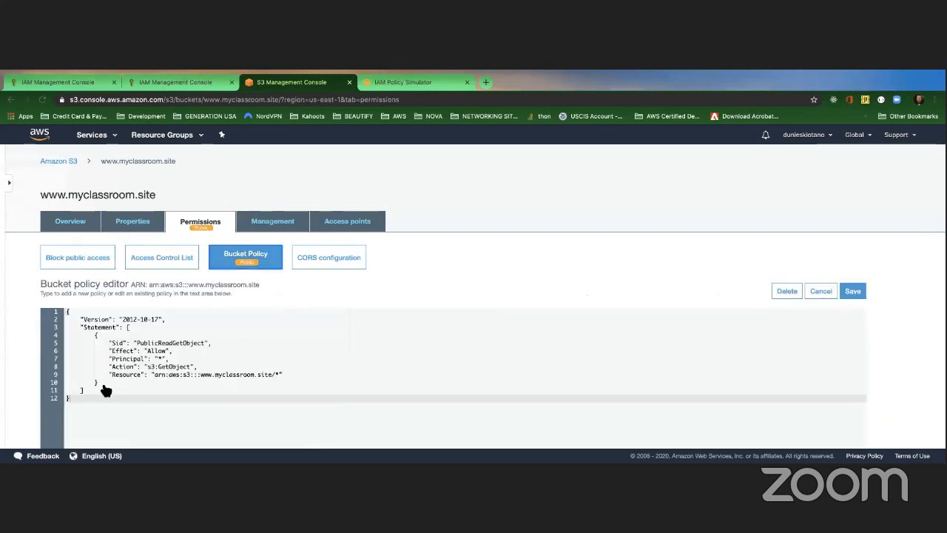
pyautogui.scroll(-2, 101, 387)
# Step: Open the AWS Policy Generator, glancing at the IAM user permissions page in between
pyautogui.click(134, 393)
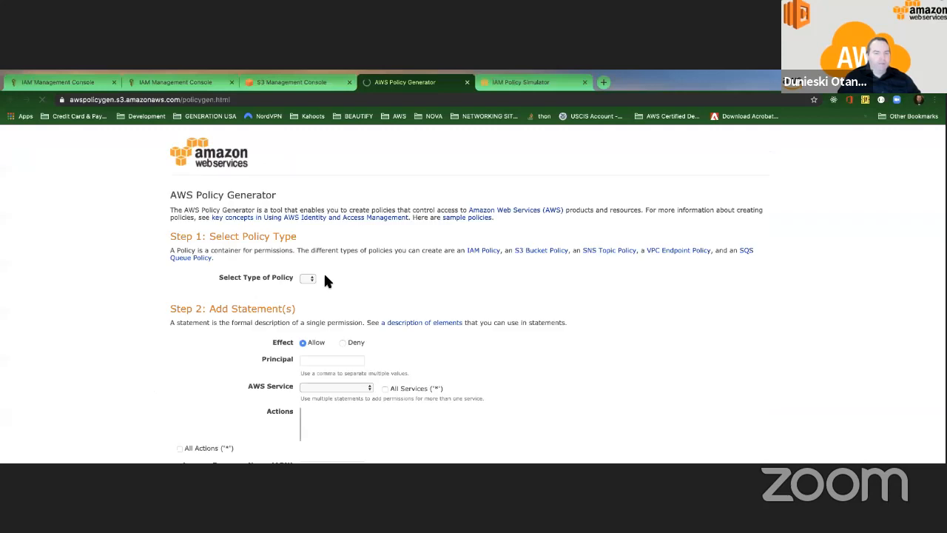
pyautogui.scroll(-3, 303, 277)
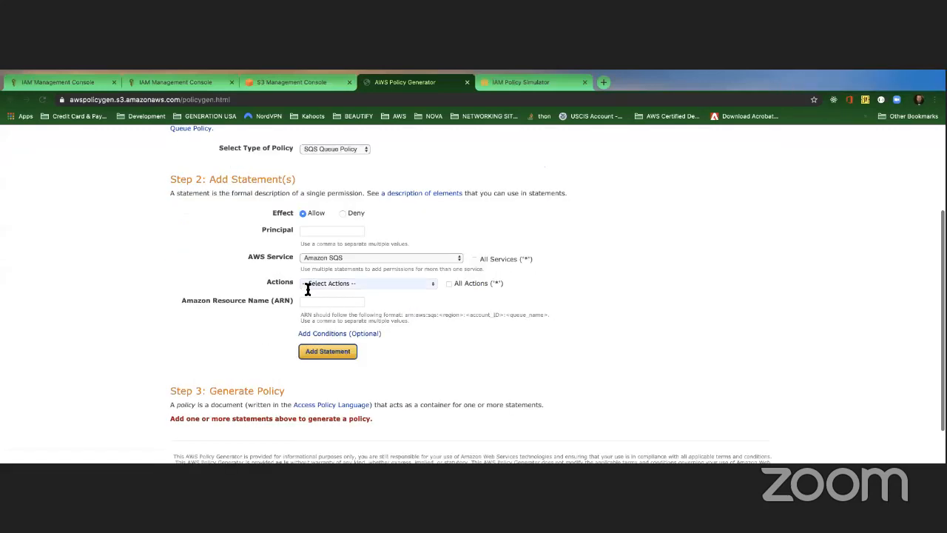
pyautogui.scroll(2, 306, 348)
pyautogui.click(170, 84)
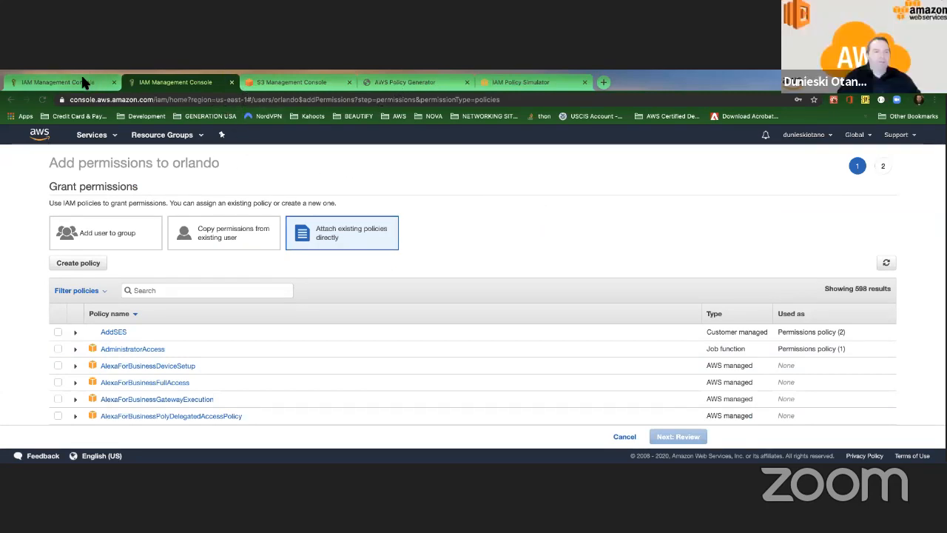
pyautogui.click(386, 83)
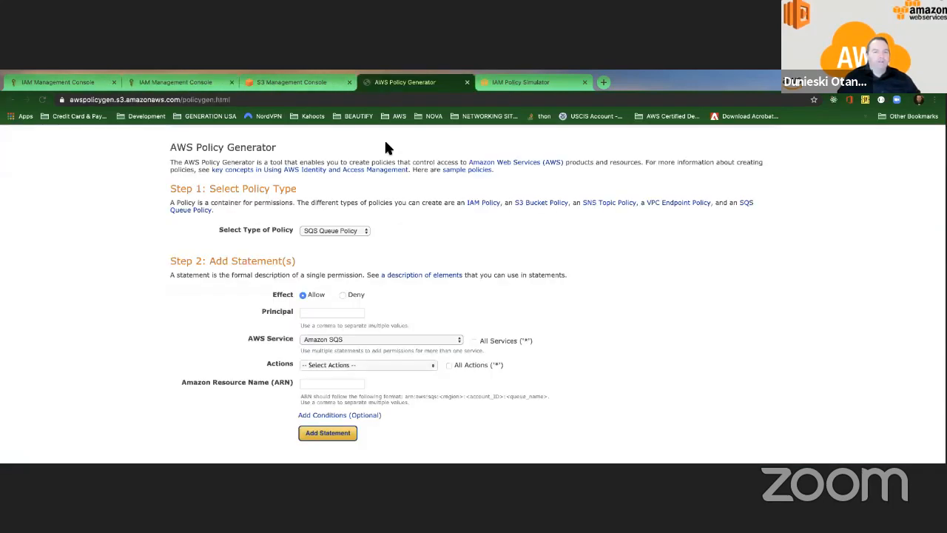
# Step: Set the policy type to IAM Policy, keep Amazon SQS, and allow the DeleteQueue action
pyautogui.click(333, 227)
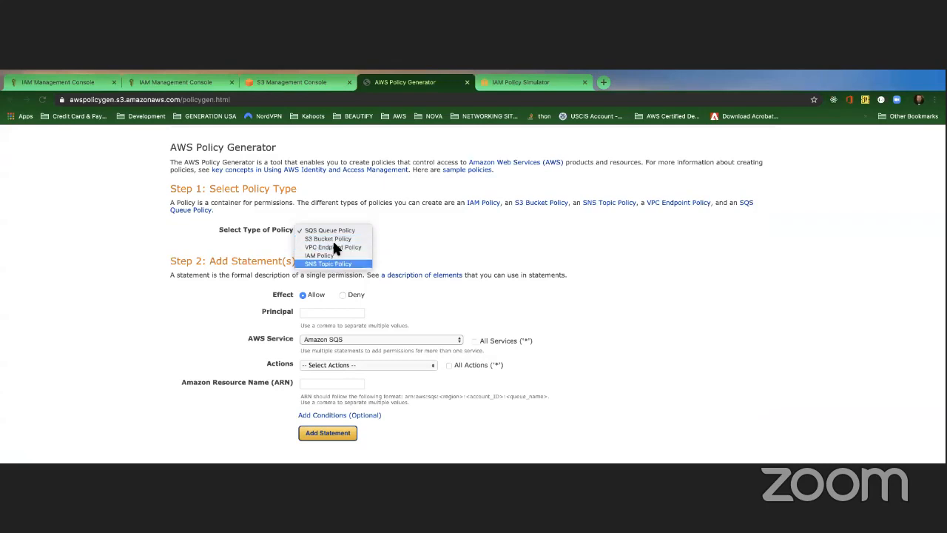
pyautogui.click(386, 255)
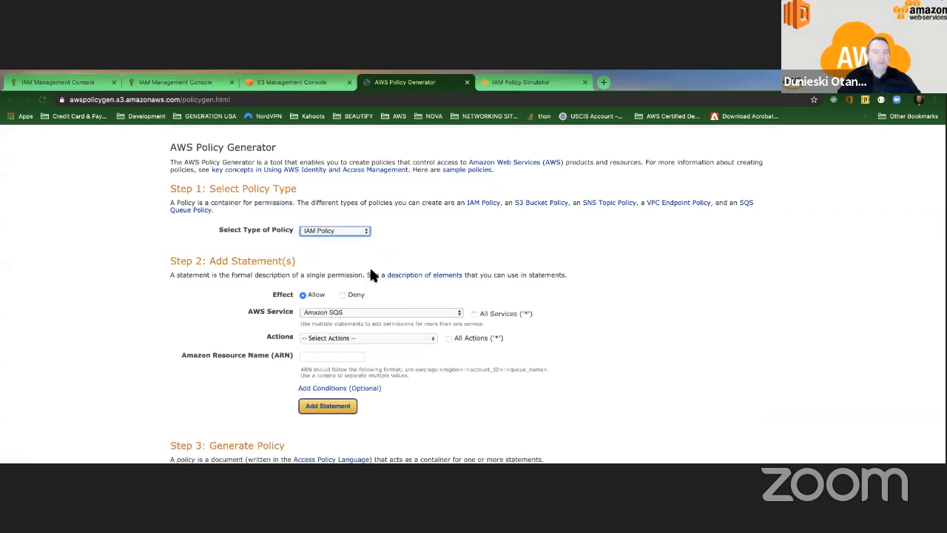
pyautogui.click(360, 311)
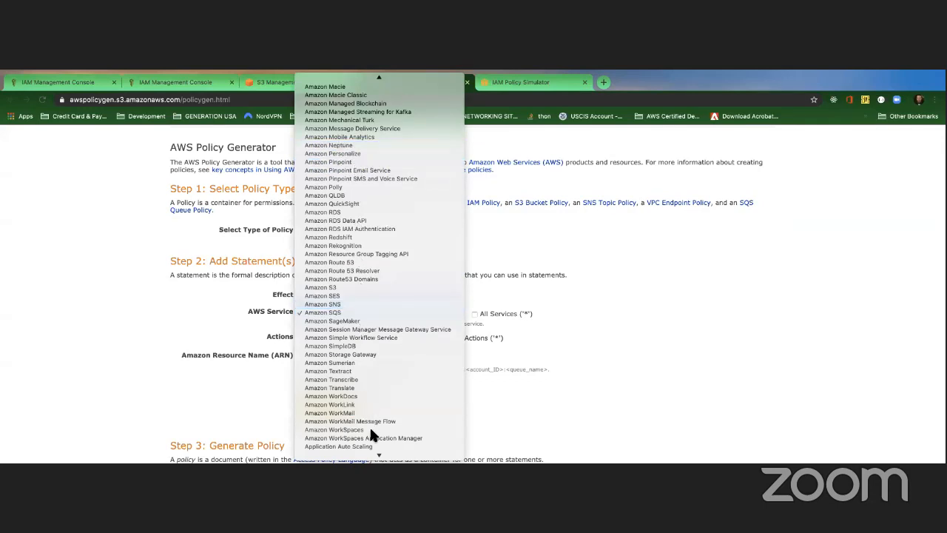
pyautogui.click(333, 405)
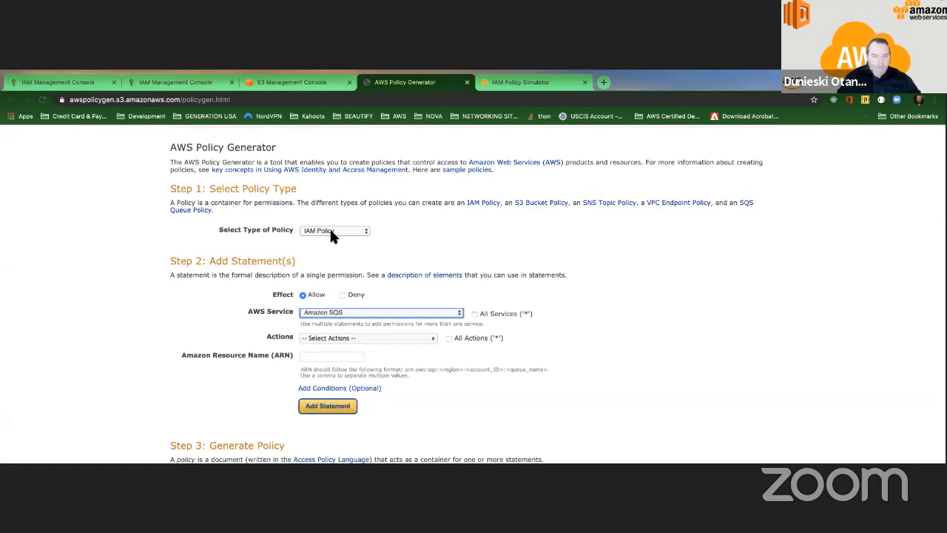
pyautogui.click(334, 338)
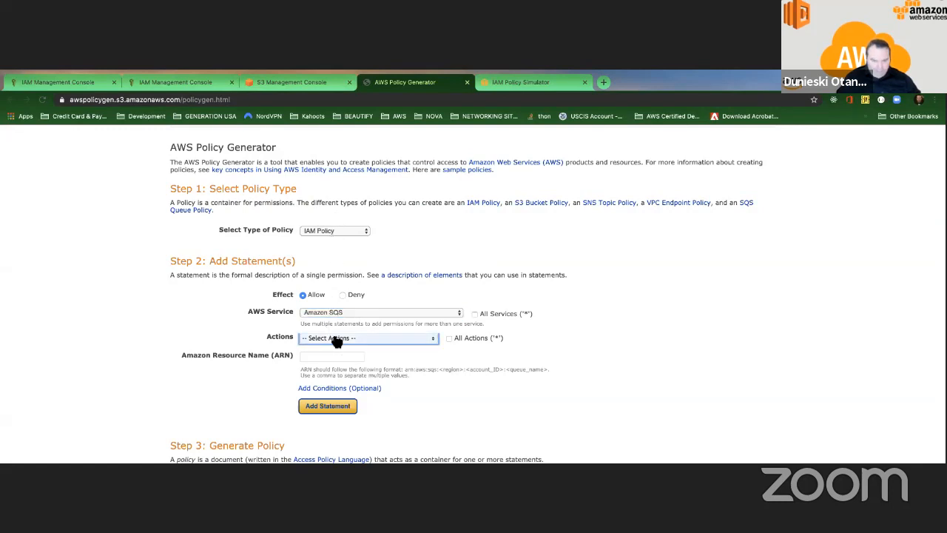
pyautogui.scroll(-2, 311, 370)
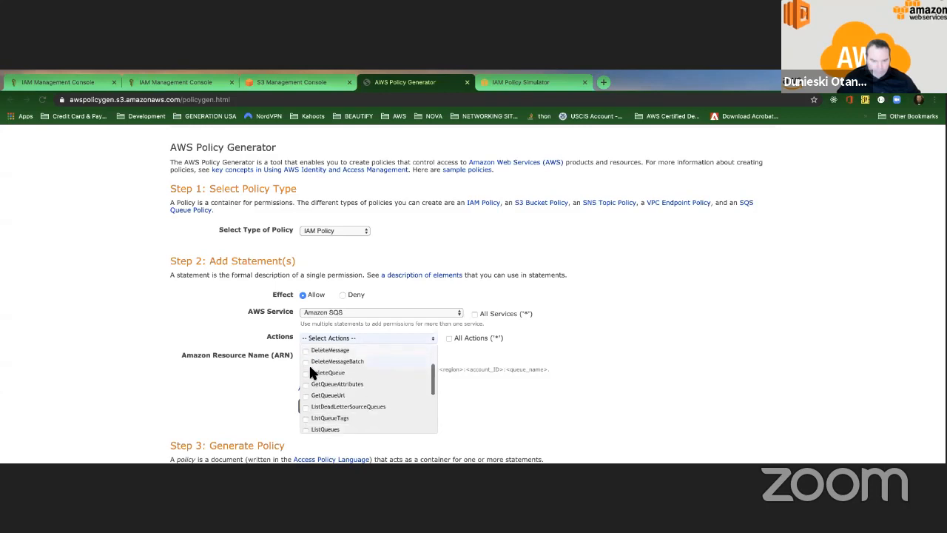
pyautogui.click(306, 372)
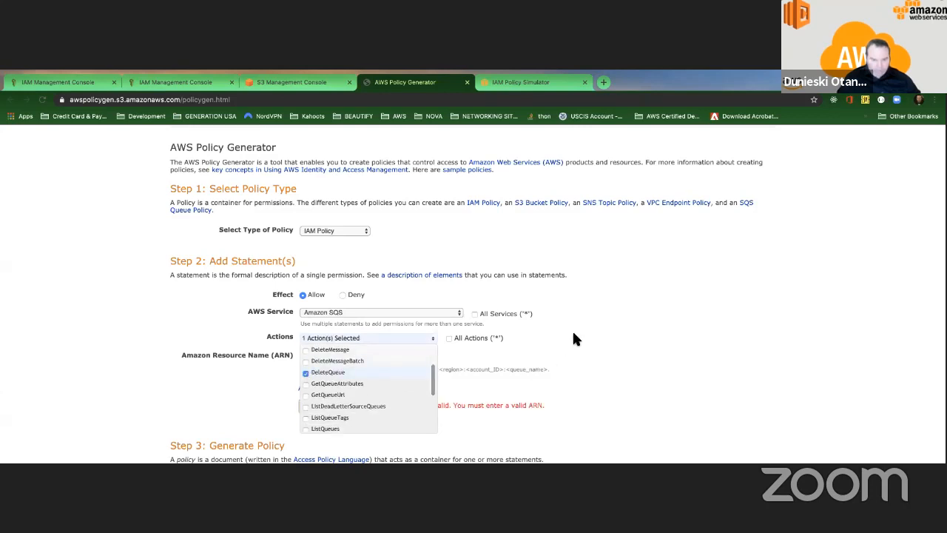
pyautogui.click(379, 342)
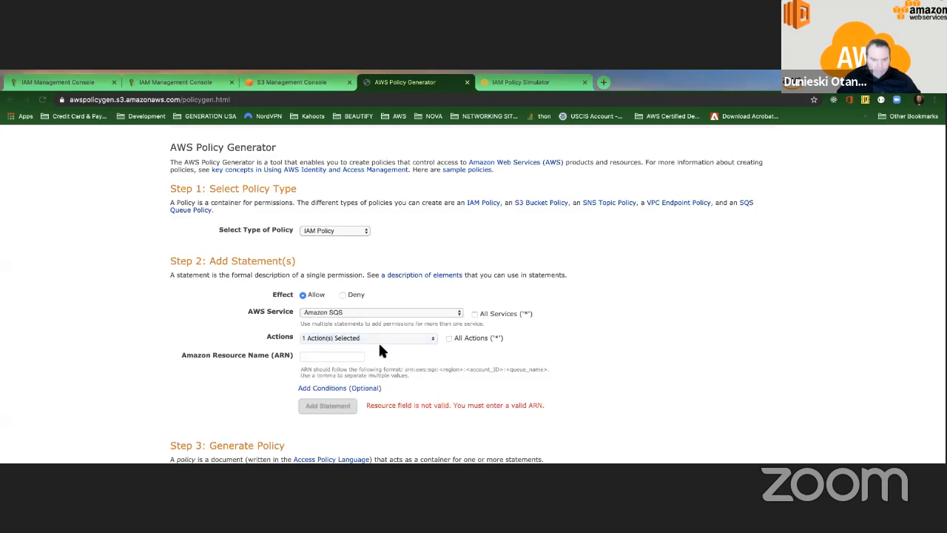
pyautogui.click(325, 357)
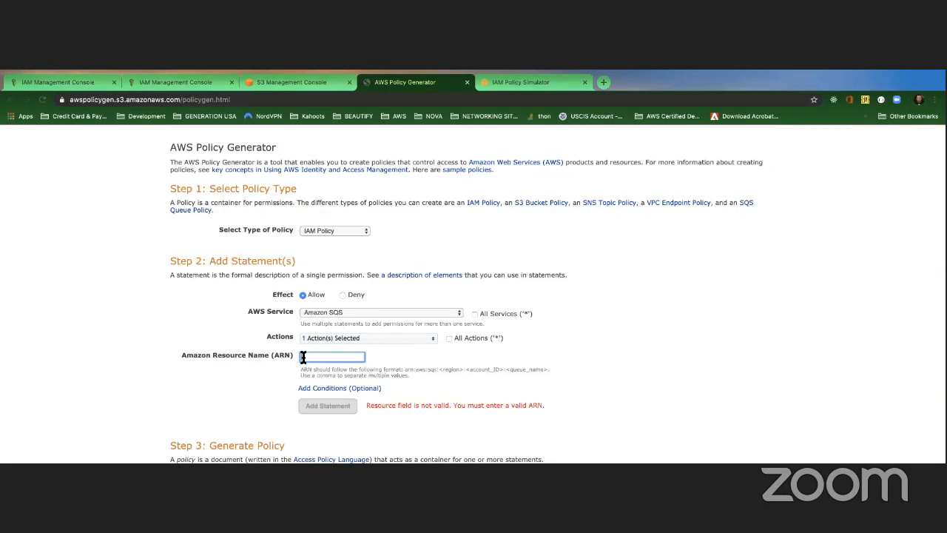
# Step: Add an ArnEquals condition with key aws:username set to the presenter's username
pyautogui.click(335, 387)
pyautogui.scroll(-5, 396, 369)
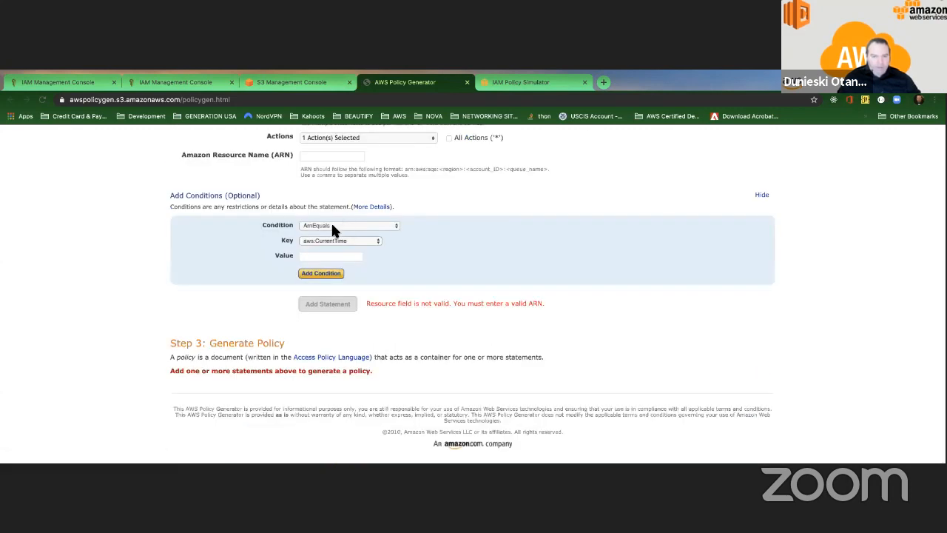
pyautogui.click(336, 240)
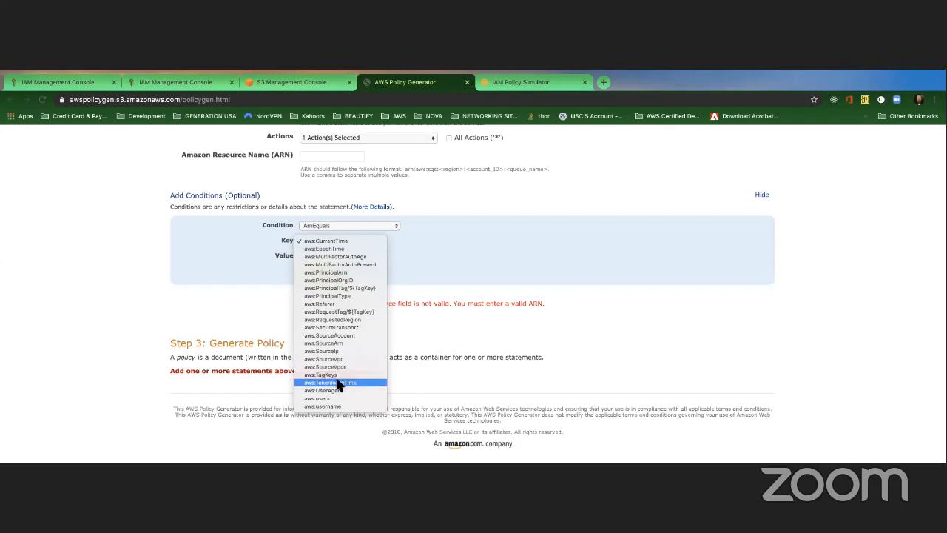
pyautogui.click(353, 406)
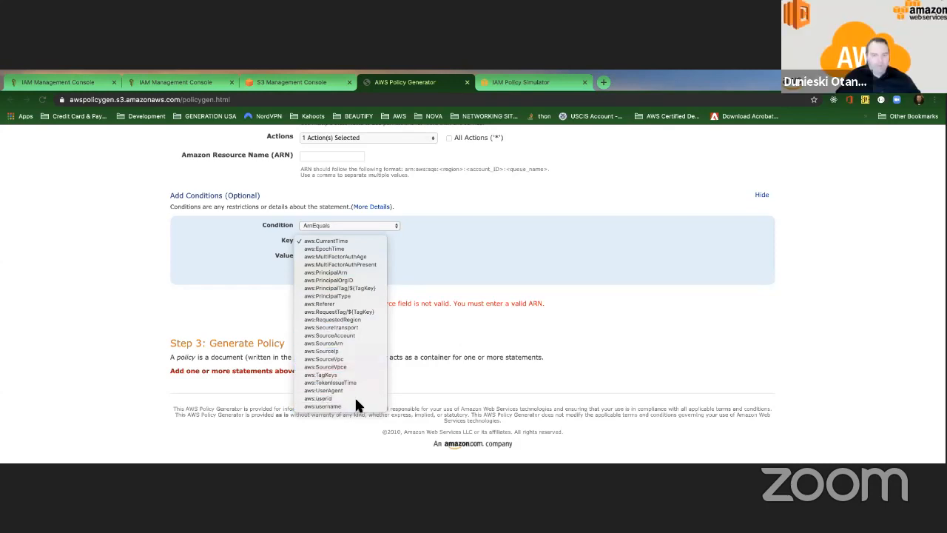
pyautogui.click(331, 257)
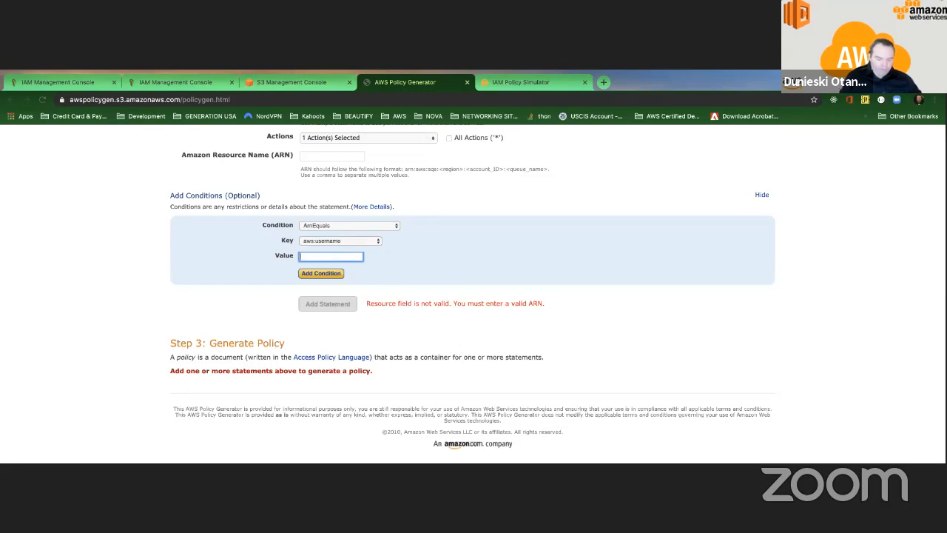
pyautogui.write('dunieski')
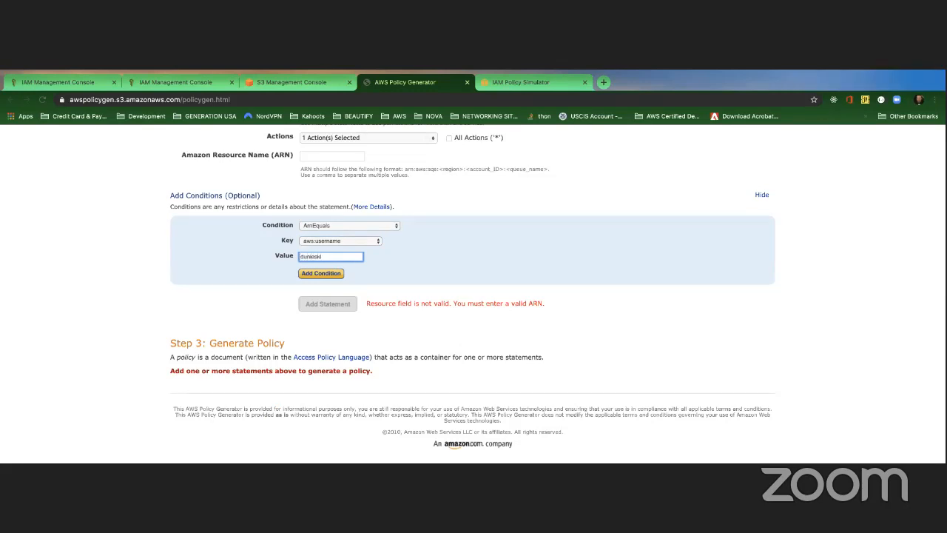
pyautogui.click(321, 273)
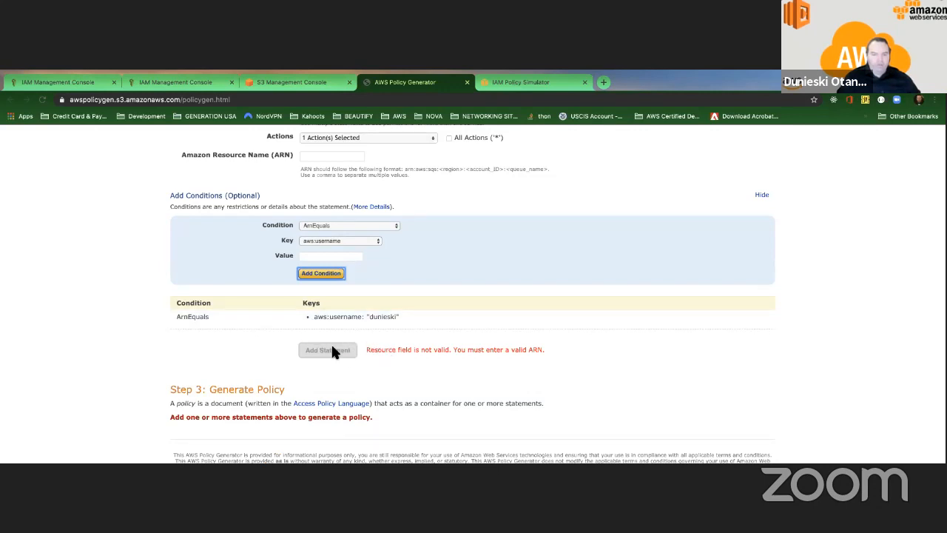
pyautogui.scroll(1, 315, 222)
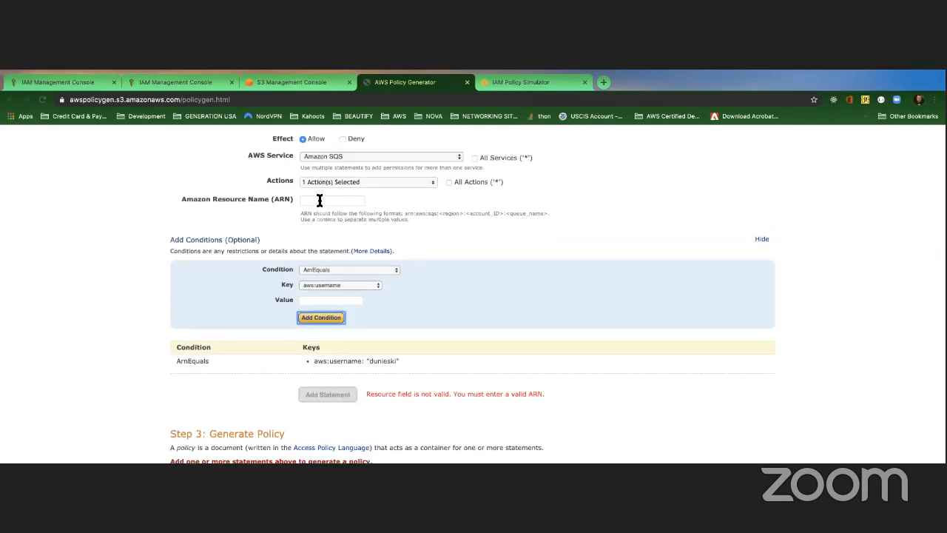
pyautogui.click(320, 200)
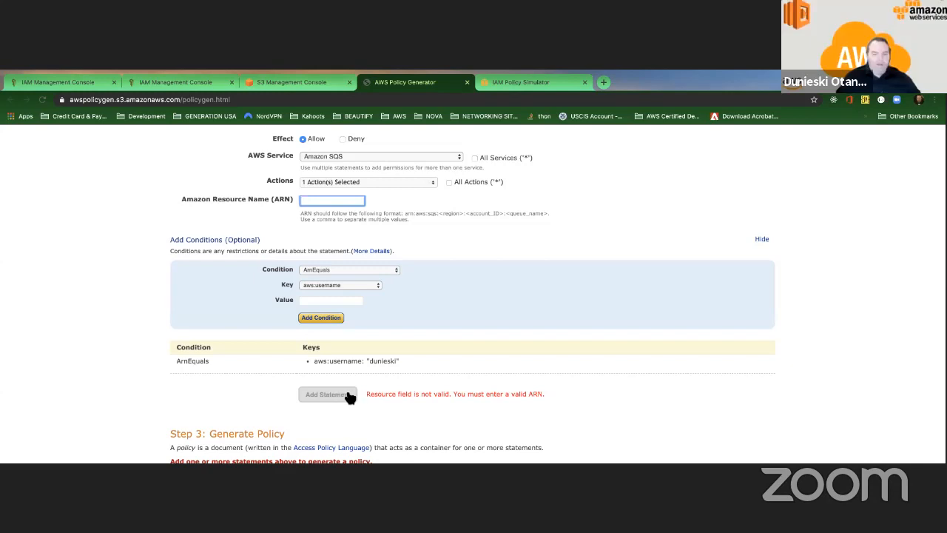
pyautogui.scroll(-3, 344, 392)
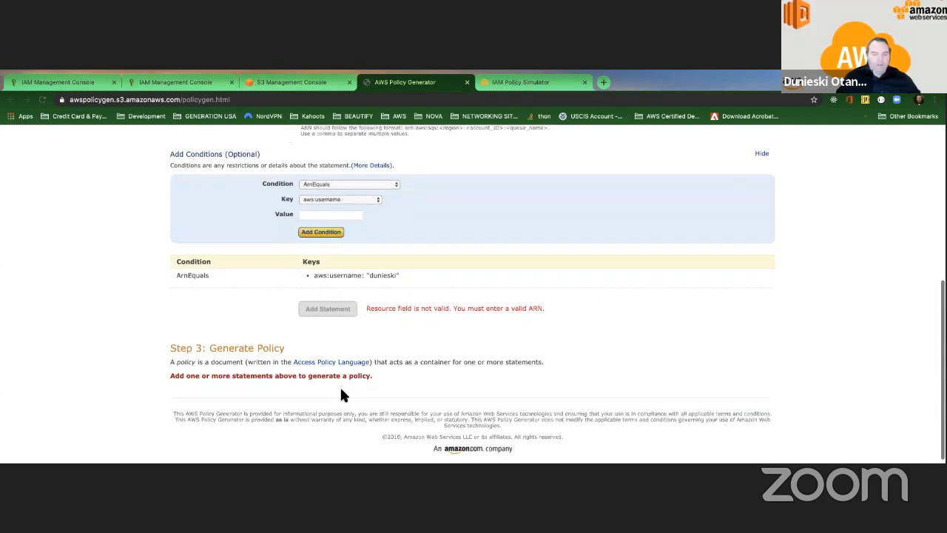
pyautogui.scroll(1, 342, 380)
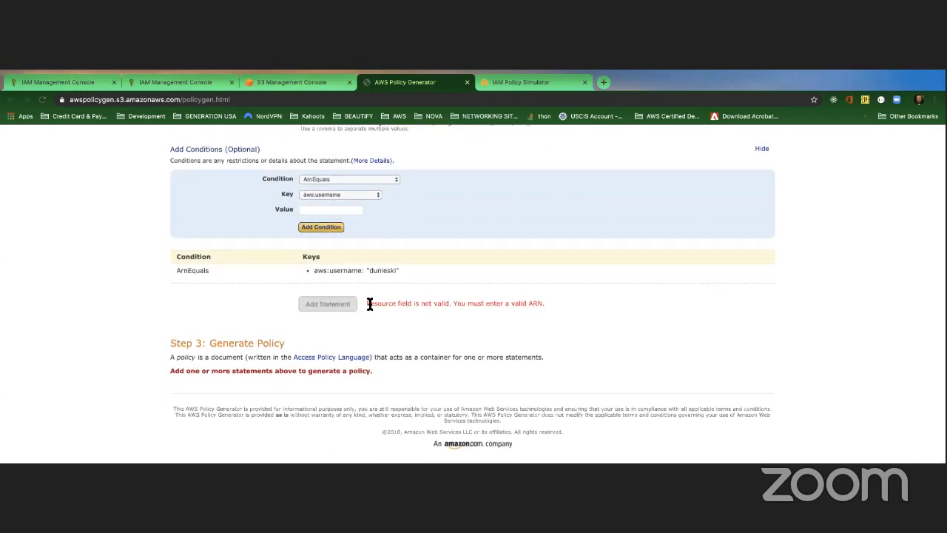
pyautogui.moveTo(369, 304); pyautogui.dragTo(447, 304)
pyautogui.scroll(1, 440, 299)
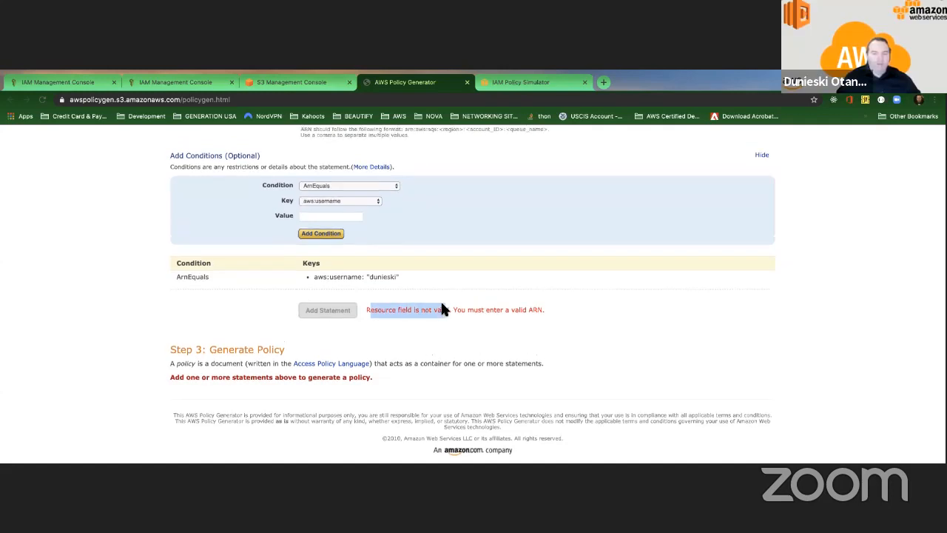
pyautogui.scroll(1, 308, 207)
pyautogui.click(355, 215)
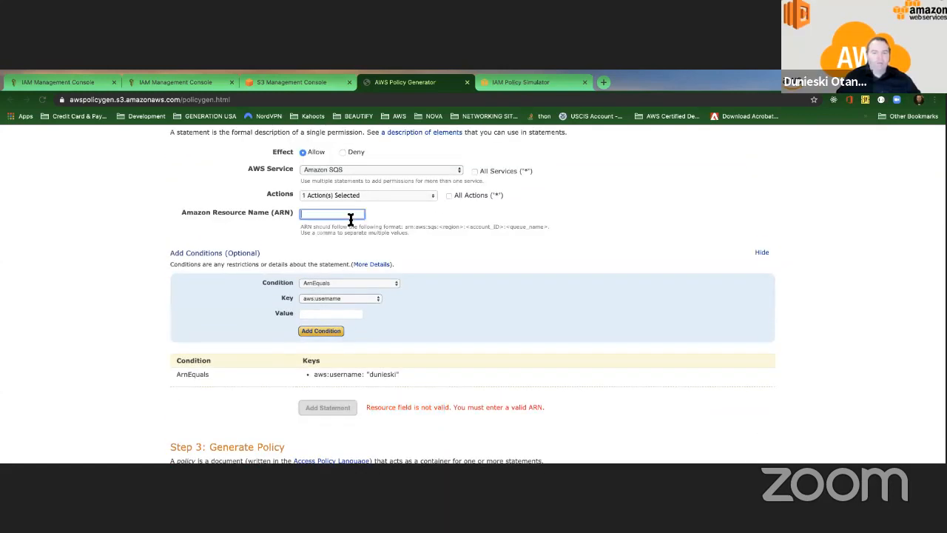
pyautogui.scroll(2, 385, 229)
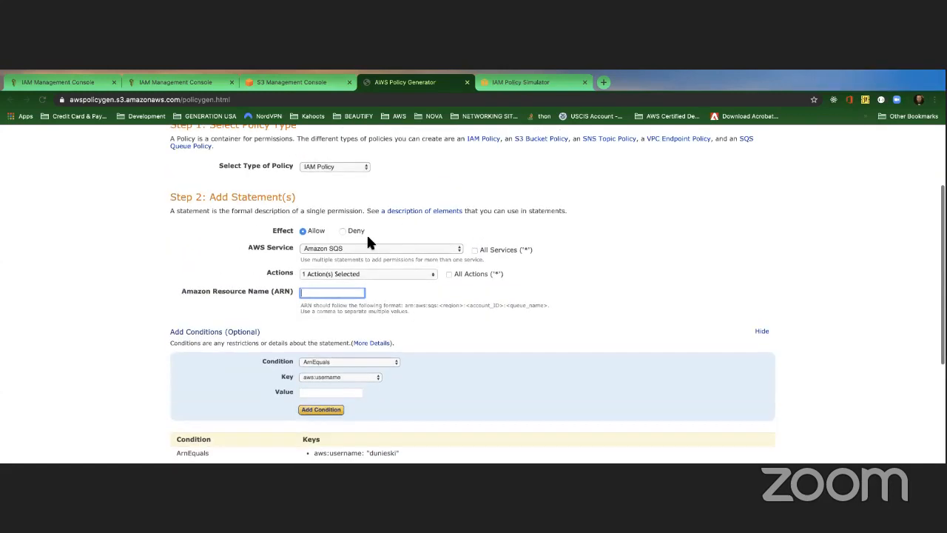
pyautogui.scroll(1, 453, 284)
pyautogui.click(449, 287)
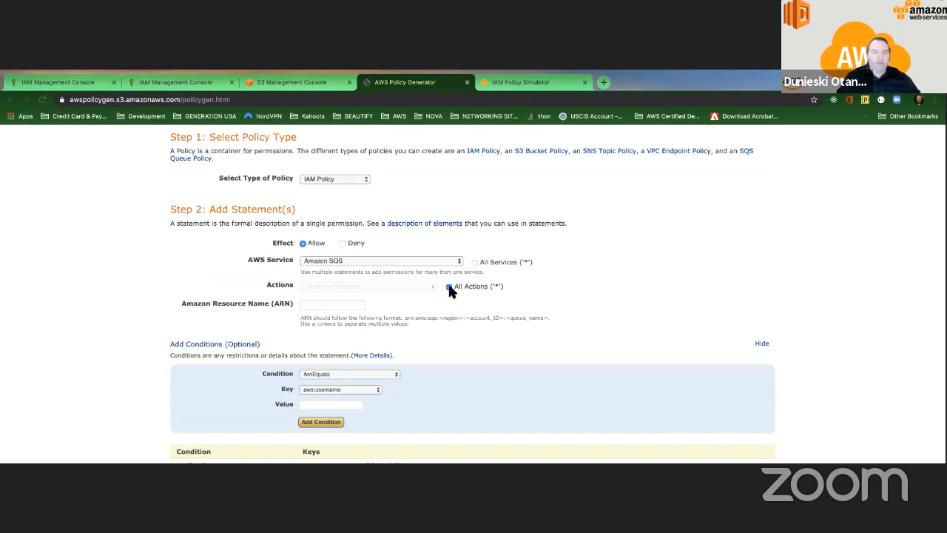
pyautogui.click(449, 287)
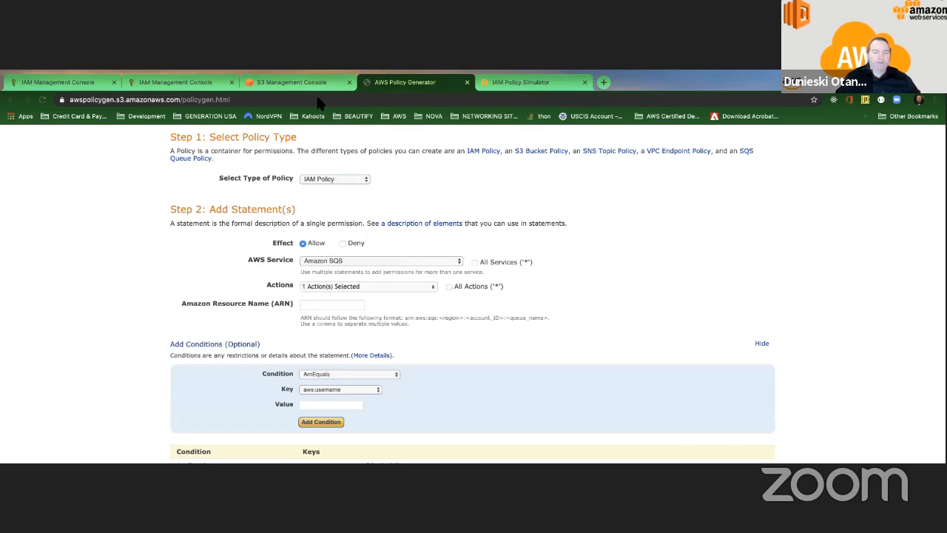
# Step: From the IAM dashboard's root MFA recommendation, go to Your Security Credentials
pyautogui.click(191, 87)
pyautogui.scroll(-3, 259, 294)
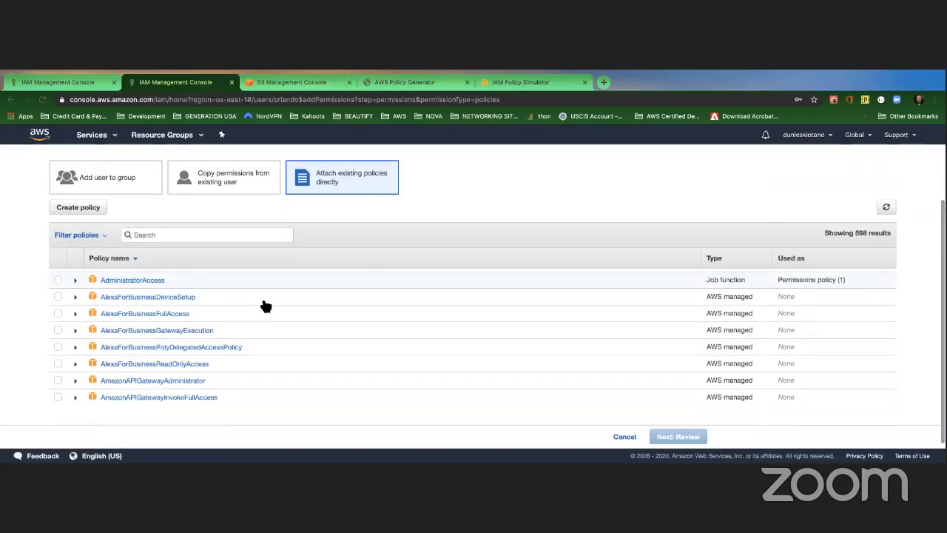
pyautogui.scroll(-10, 265, 306)
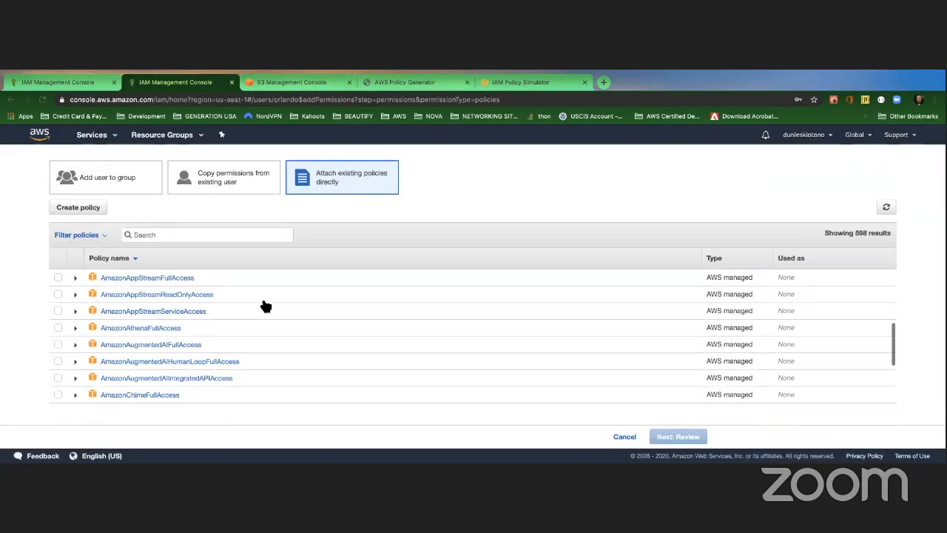
pyautogui.click(18, 99)
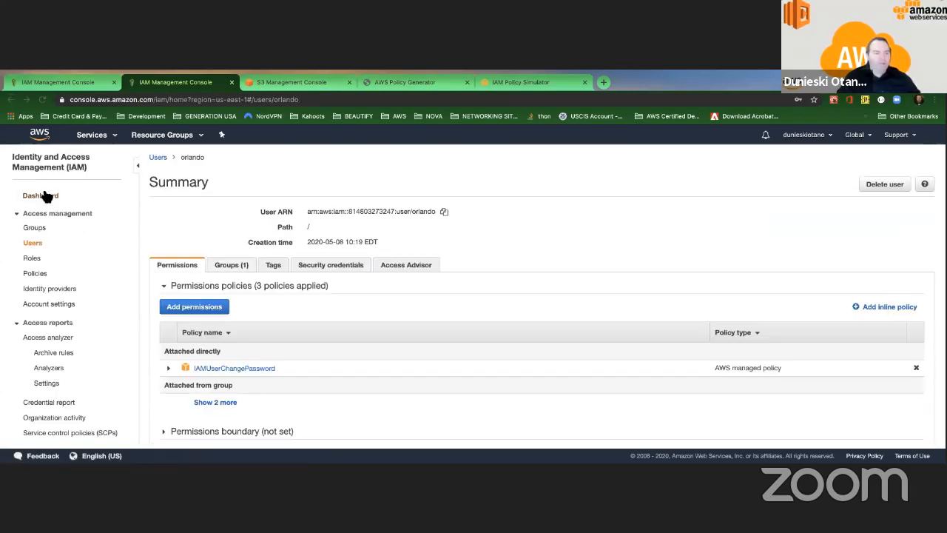
pyautogui.click(43, 196)
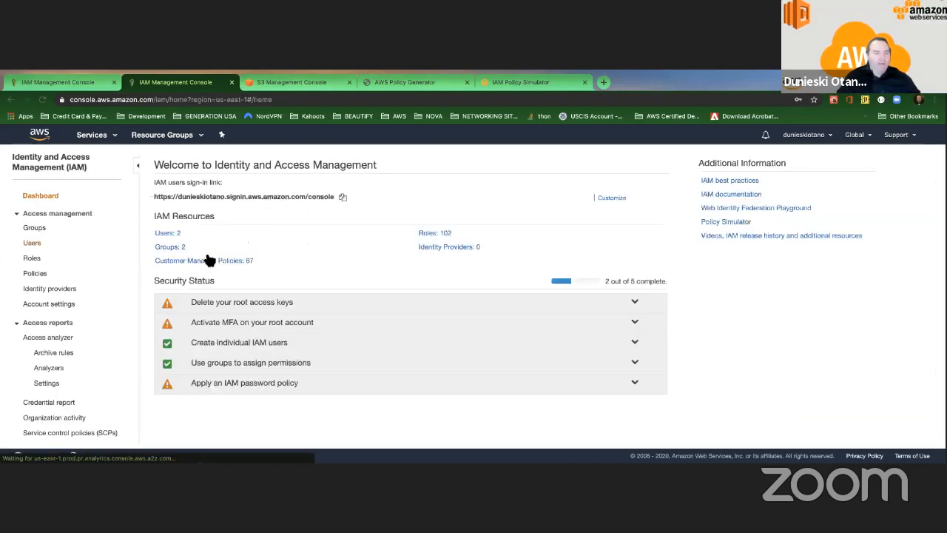
pyautogui.click(265, 307)
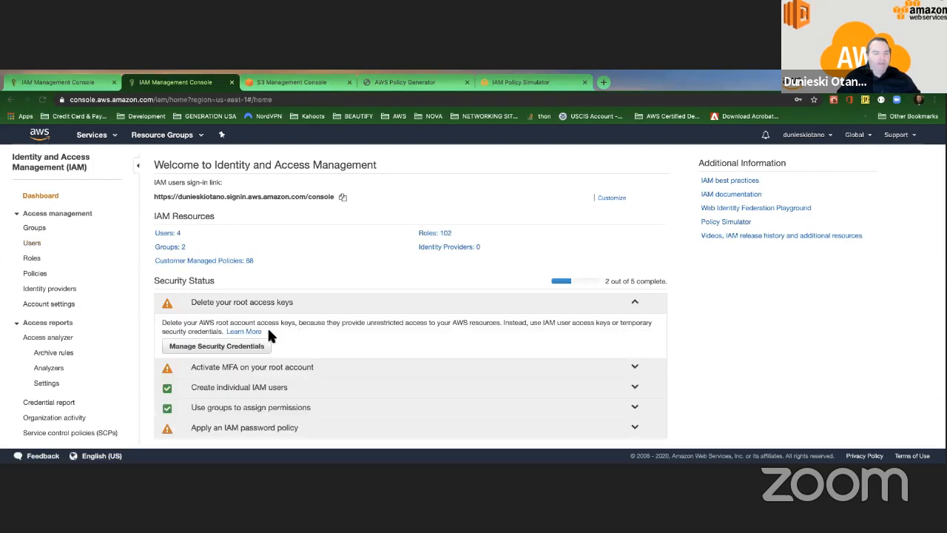
pyautogui.scroll(-1, 267, 326)
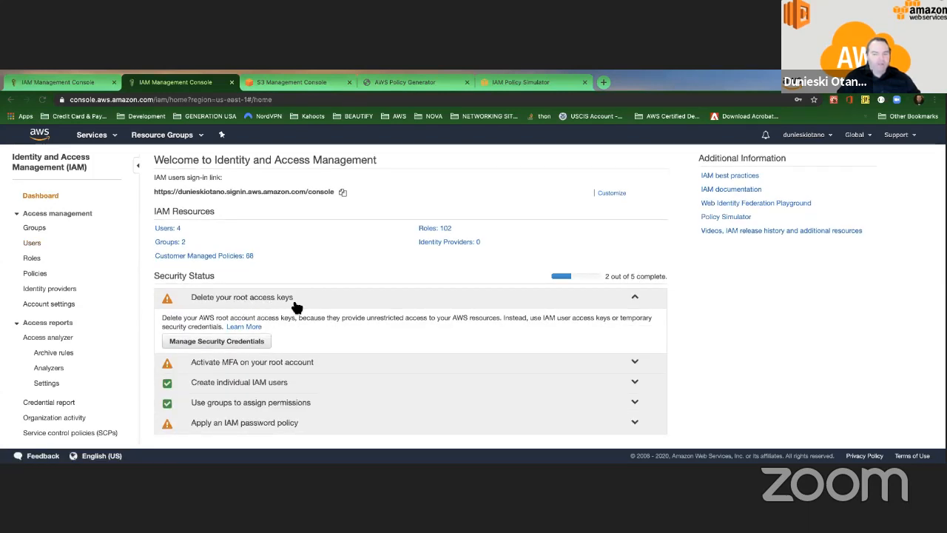
pyautogui.click(277, 359)
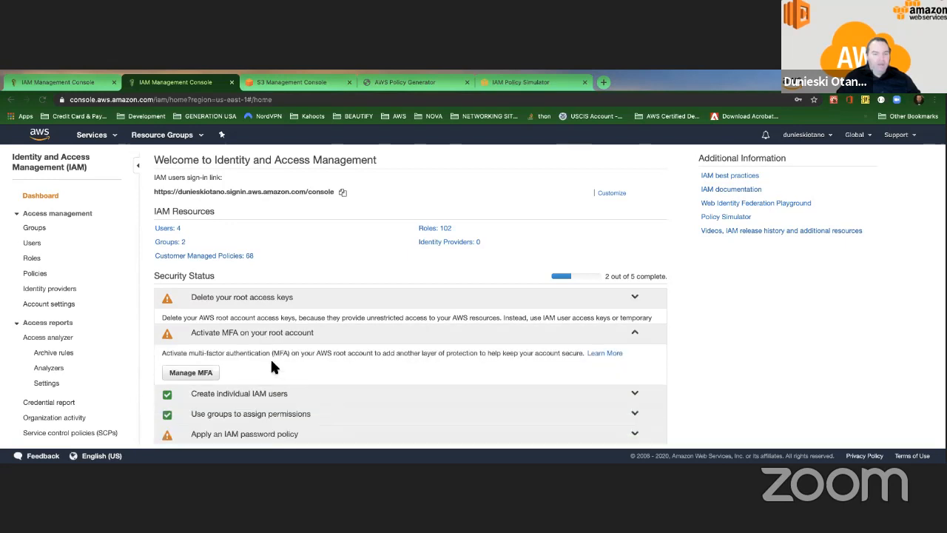
pyautogui.click(210, 364)
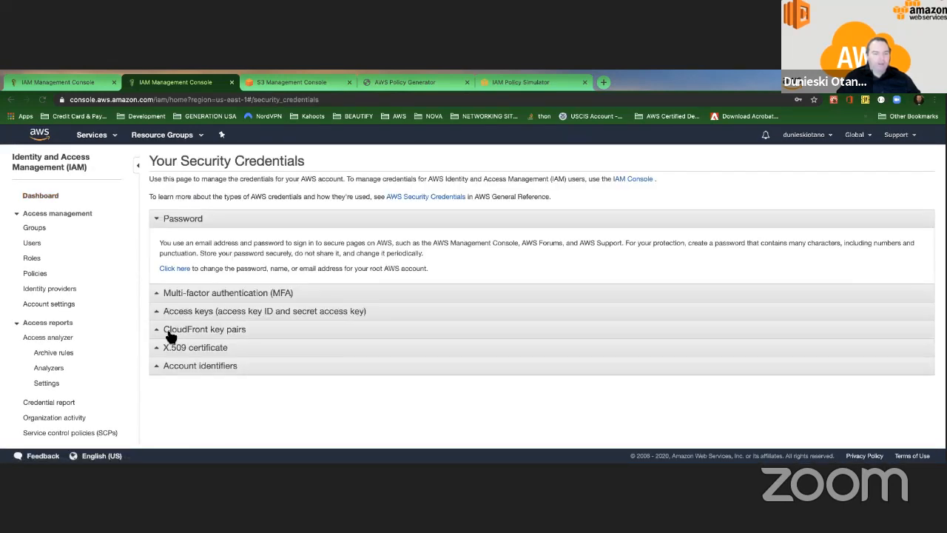
# Step: Start Virtual MFA device activation for root, review the QR steps, then close without assigning
pyautogui.click(166, 294)
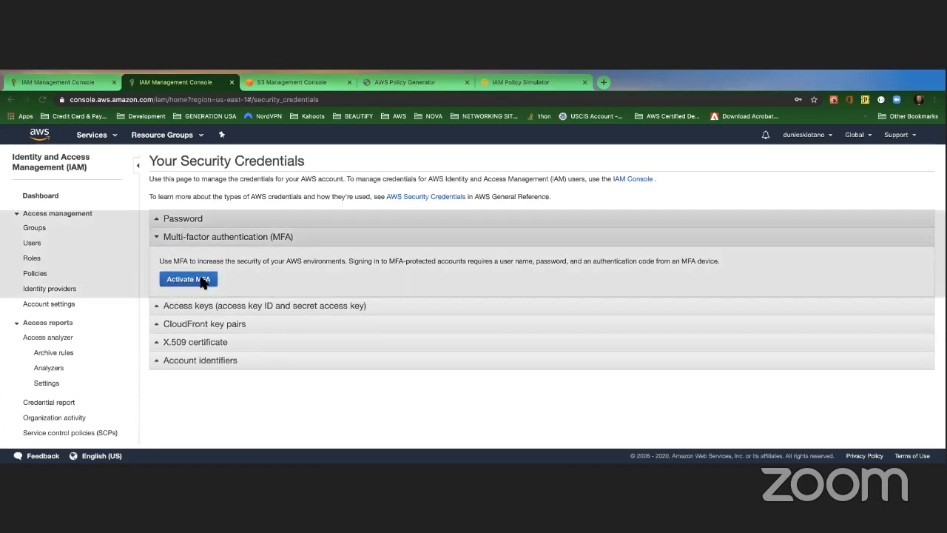
pyautogui.click(201, 279)
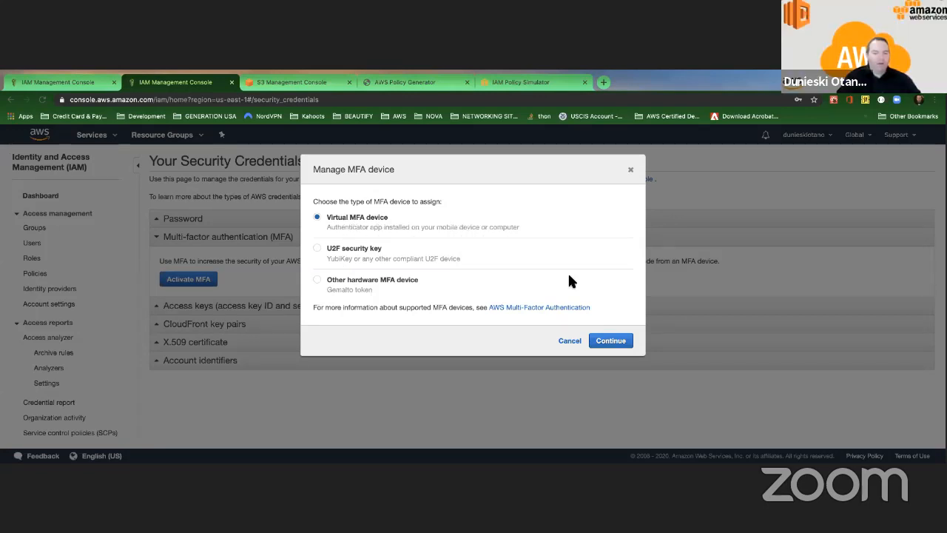
pyautogui.click(608, 339)
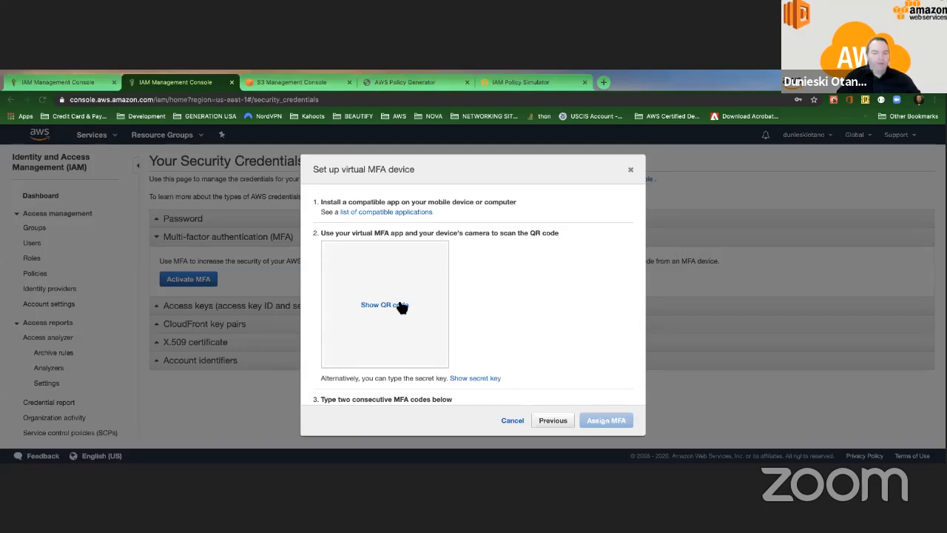
pyautogui.scroll(-2, 398, 308)
pyautogui.scroll(2, 396, 301)
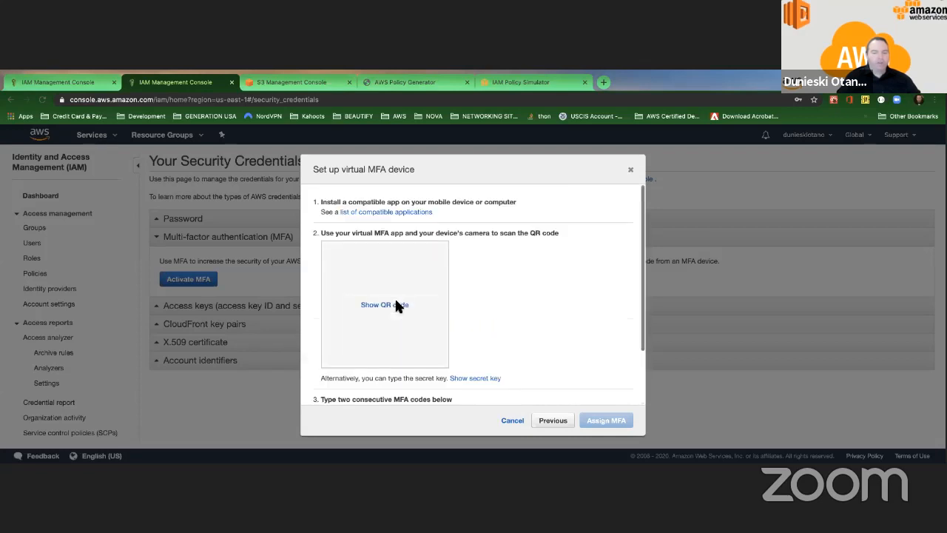
pyautogui.scroll(-1, 398, 305)
pyautogui.scroll(-1, 400, 310)
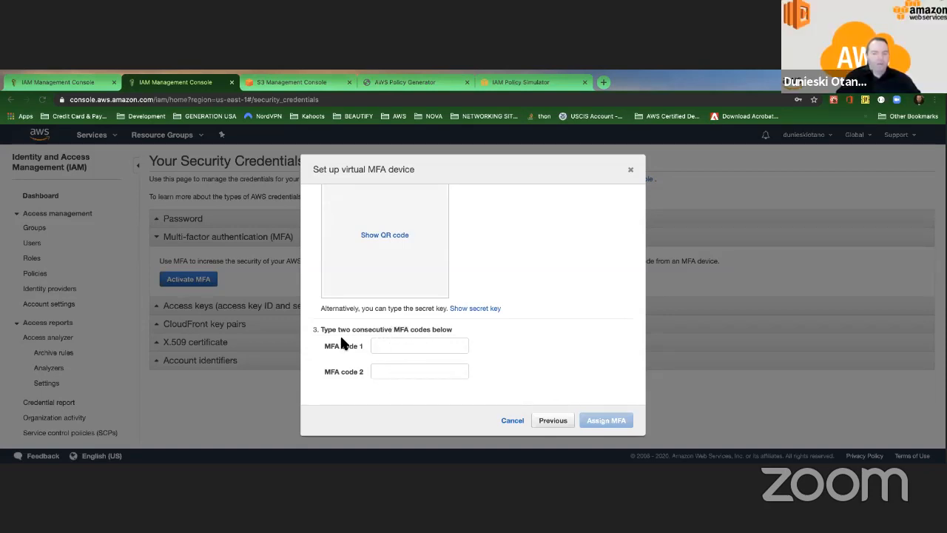
pyautogui.scroll(3, 411, 265)
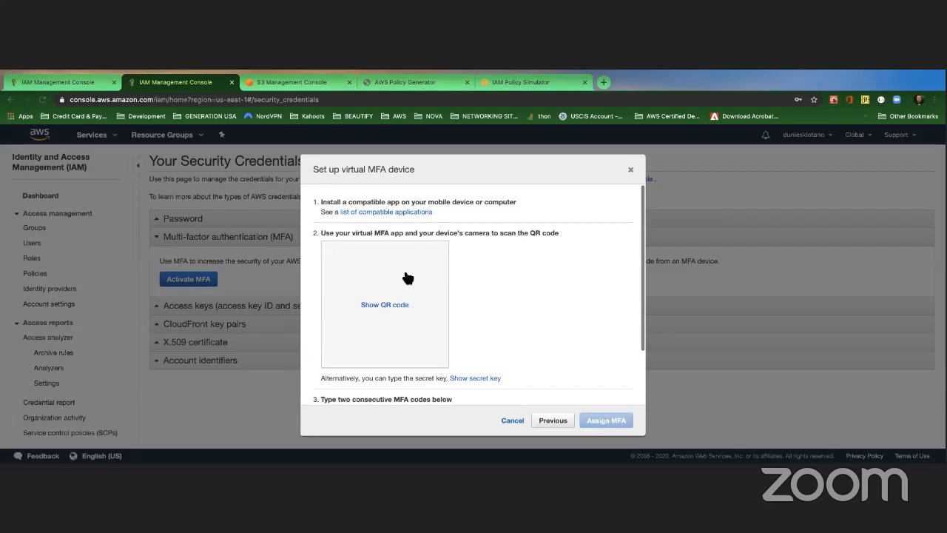
pyautogui.scroll(-3, 406, 288)
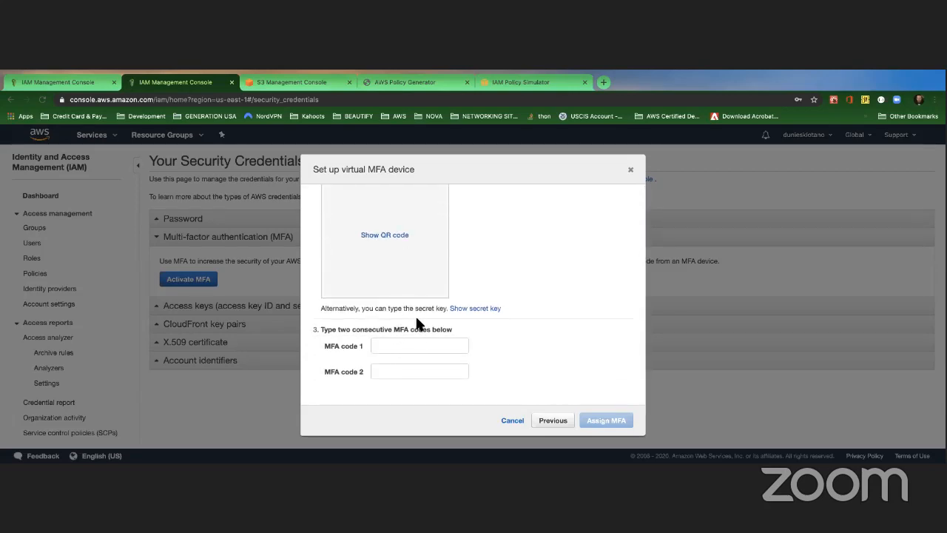
pyautogui.scroll(1, 417, 323)
pyautogui.scroll(-1, 422, 311)
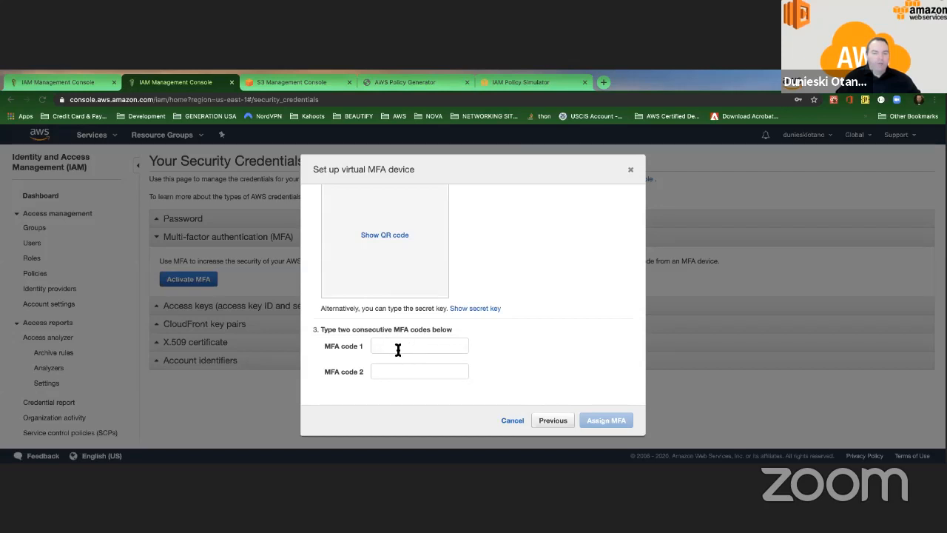
pyautogui.click(631, 170)
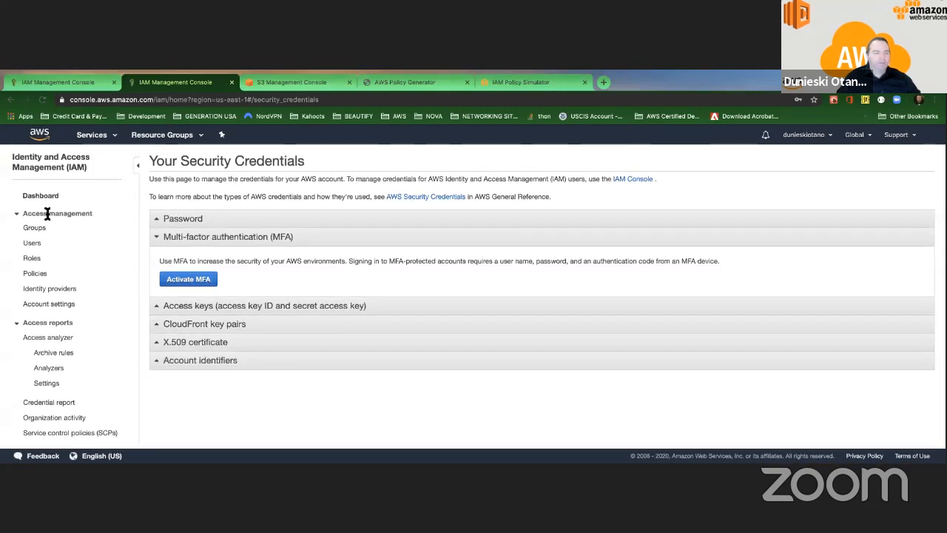
# Step: Sign in again as root via the Password 'Click here' link, then reload the IAM console tab
pyautogui.click(170, 218)
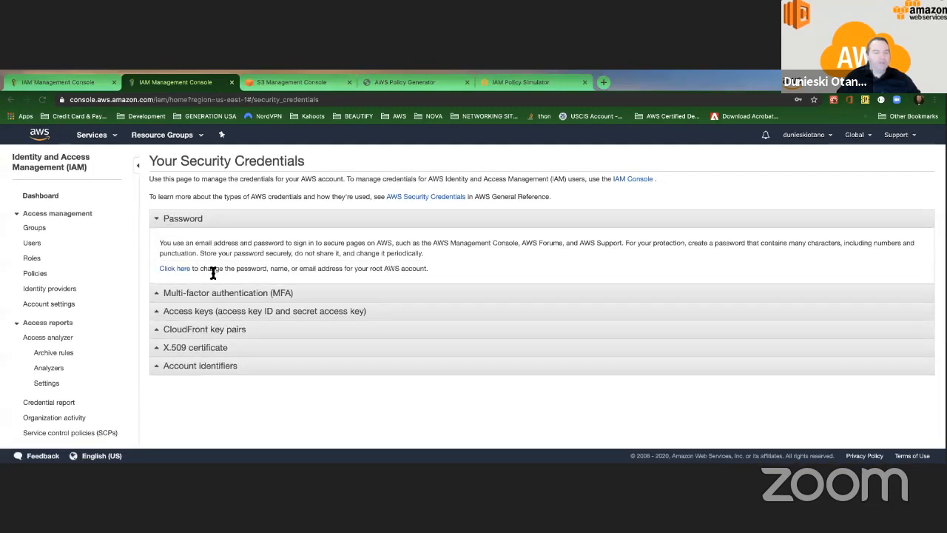
pyautogui.click(184, 268)
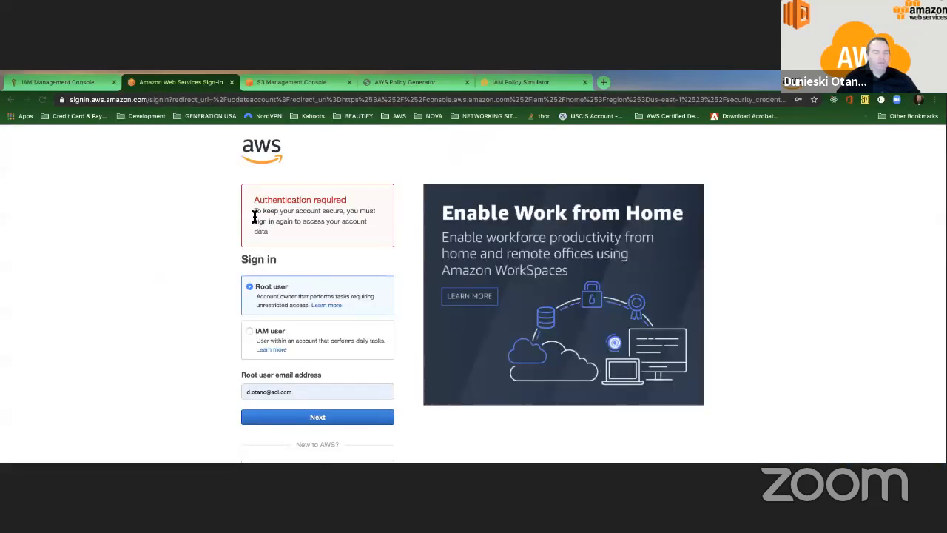
pyautogui.click(319, 416)
pyautogui.click(305, 250)
pyautogui.click(311, 268)
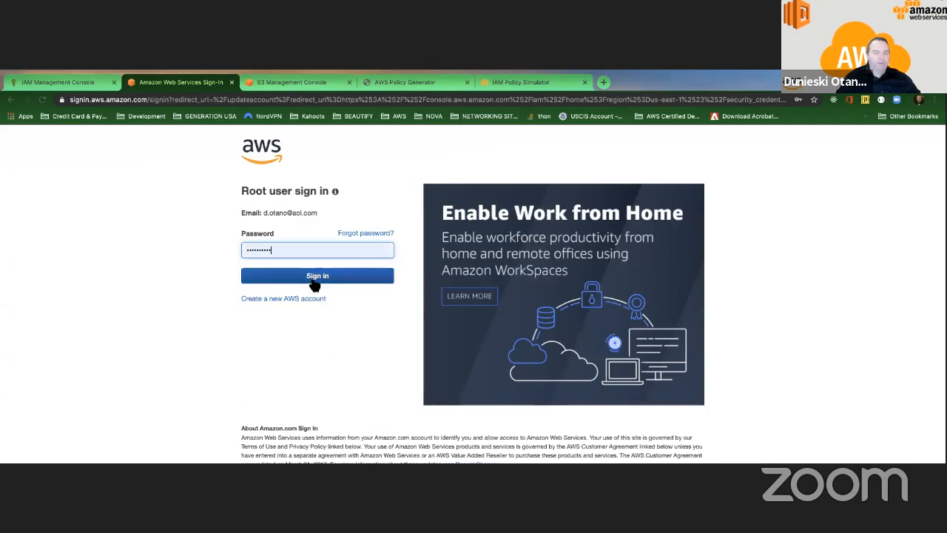
pyautogui.click(366, 277)
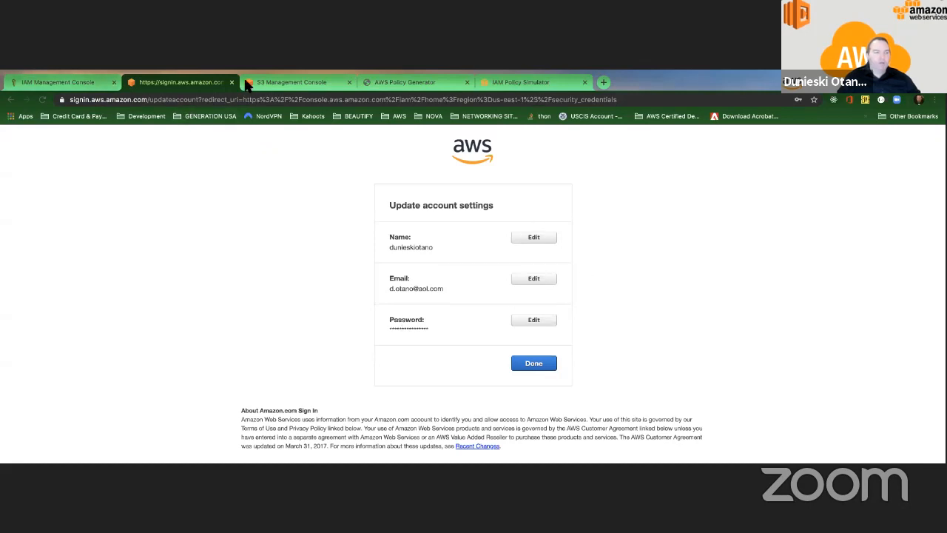
pyautogui.click(89, 84)
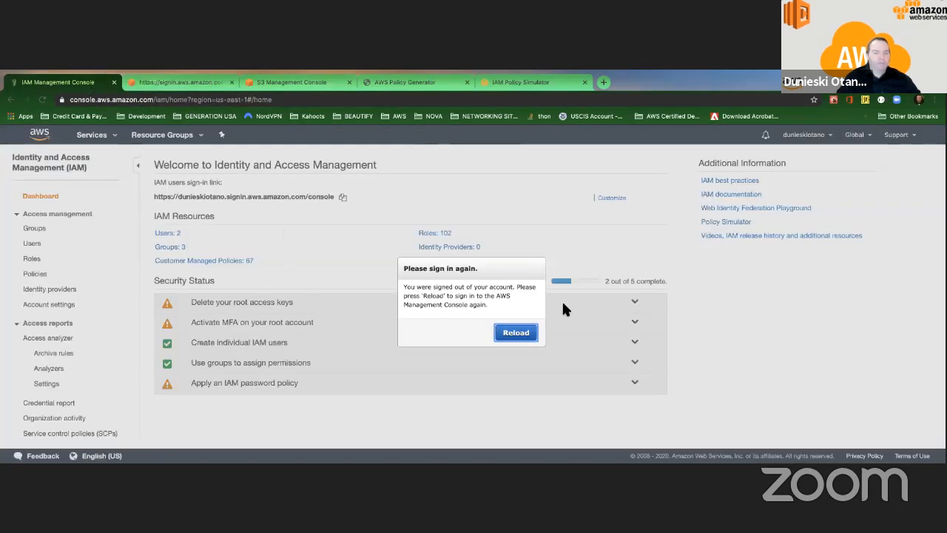
pyautogui.click(527, 331)
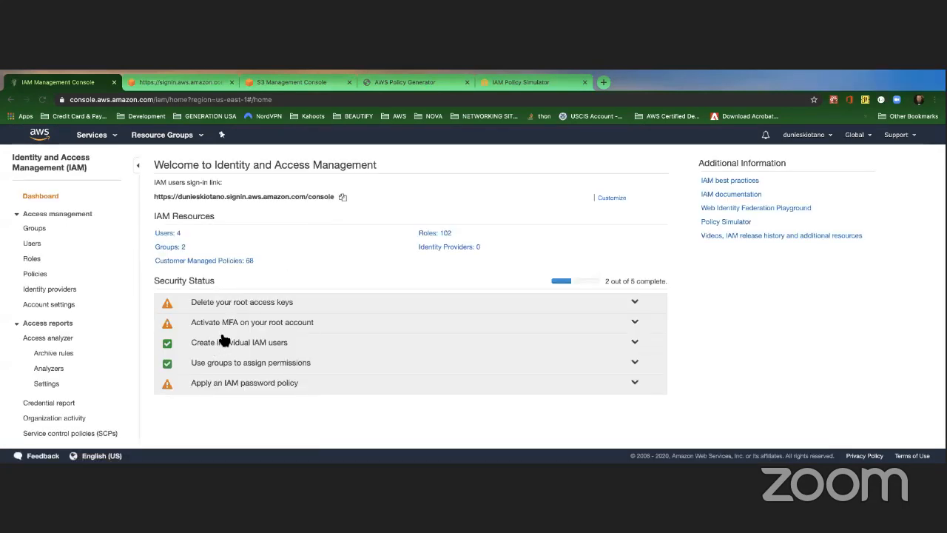
# Step: Open Account settings from the IAM password policy recommendation and start a new password policy
pyautogui.click(224, 384)
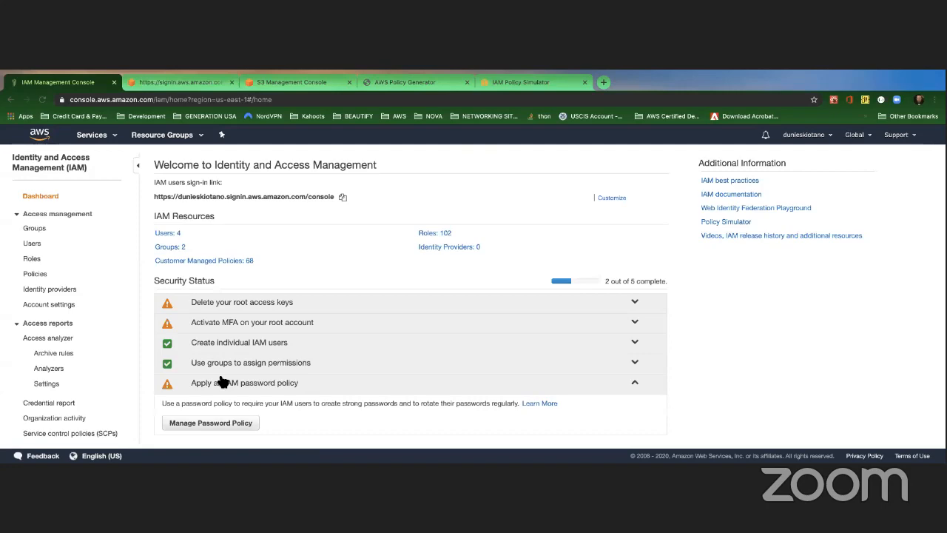
pyautogui.click(211, 422)
pyautogui.scroll(-3, 242, 293)
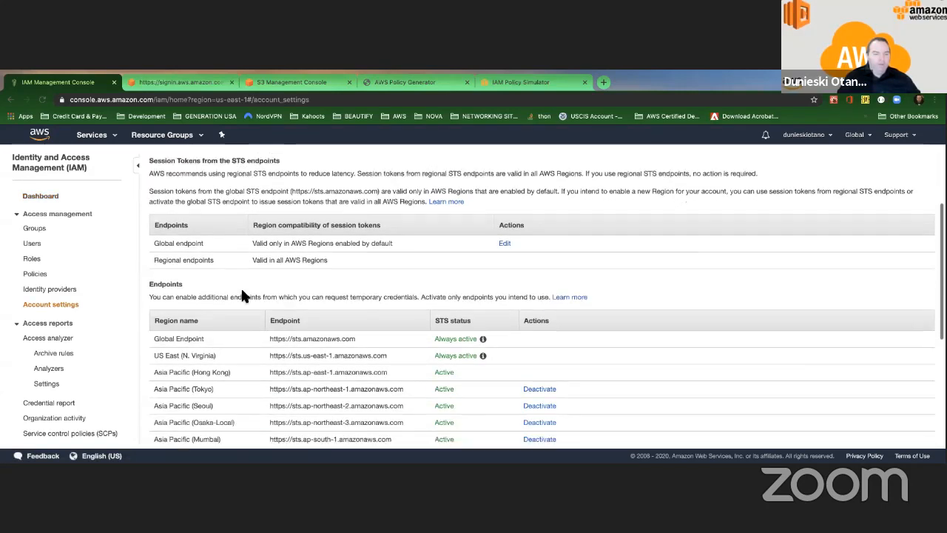
pyautogui.scroll(4, 243, 232)
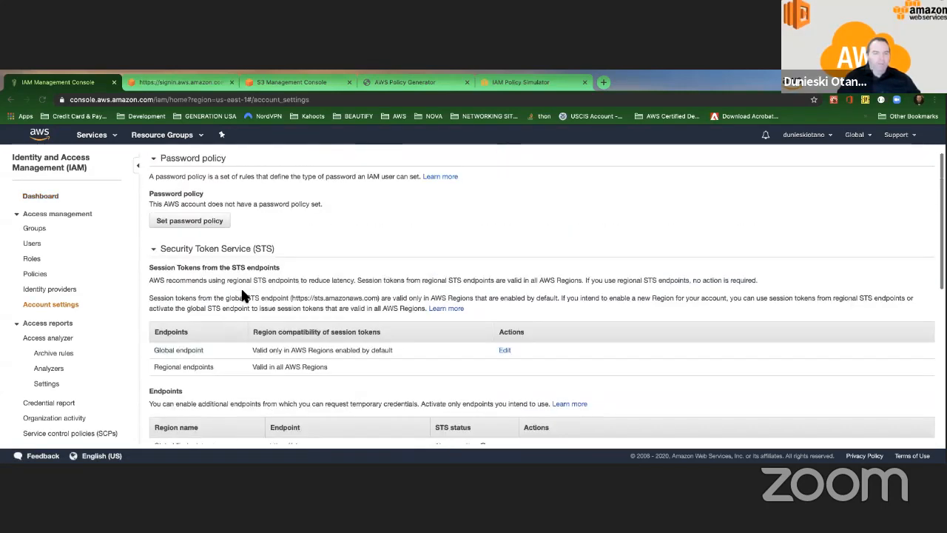
pyautogui.click(188, 221)
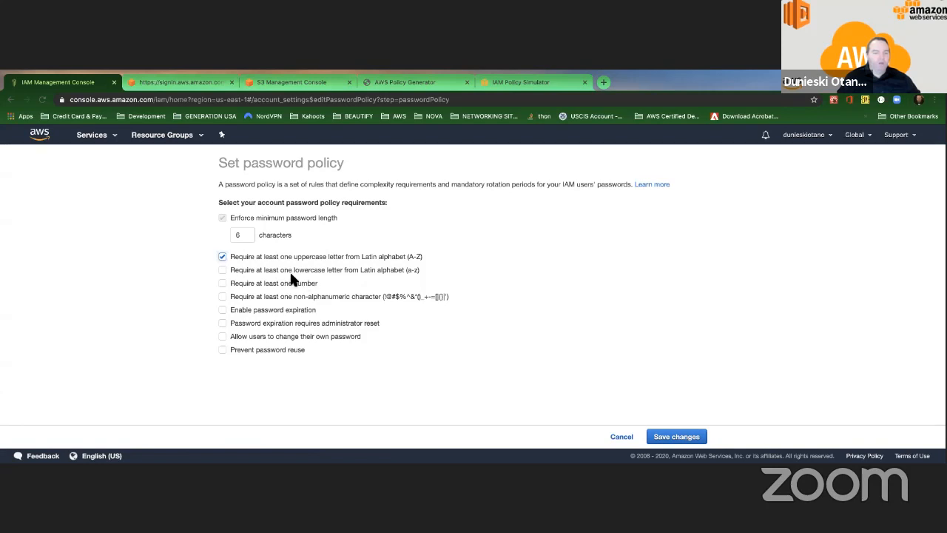
# Step: Draft lowercase, number, symbol, 90-day expiration and remember-10 reuse rules, then go back unsaved
pyautogui.click(222, 269)
pyautogui.click(222, 283)
pyautogui.click(222, 297)
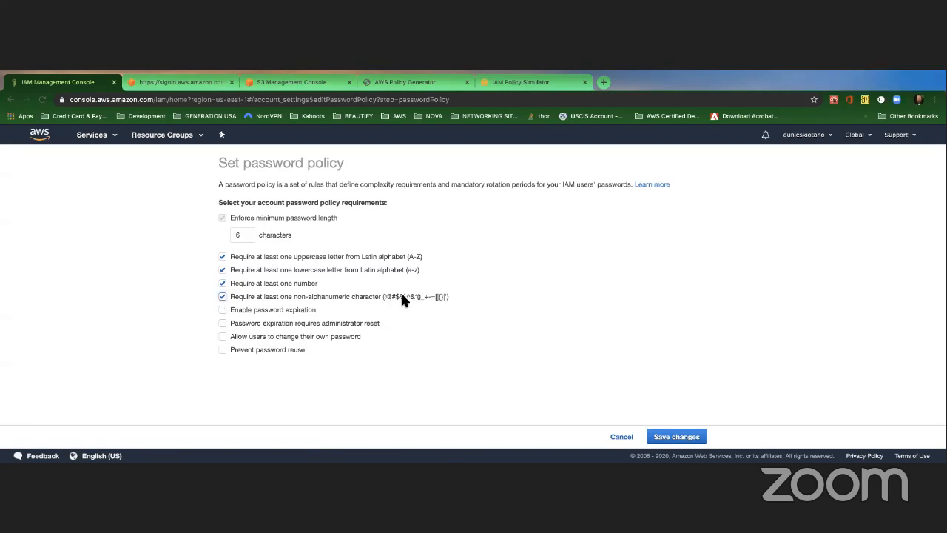
pyautogui.click(236, 313)
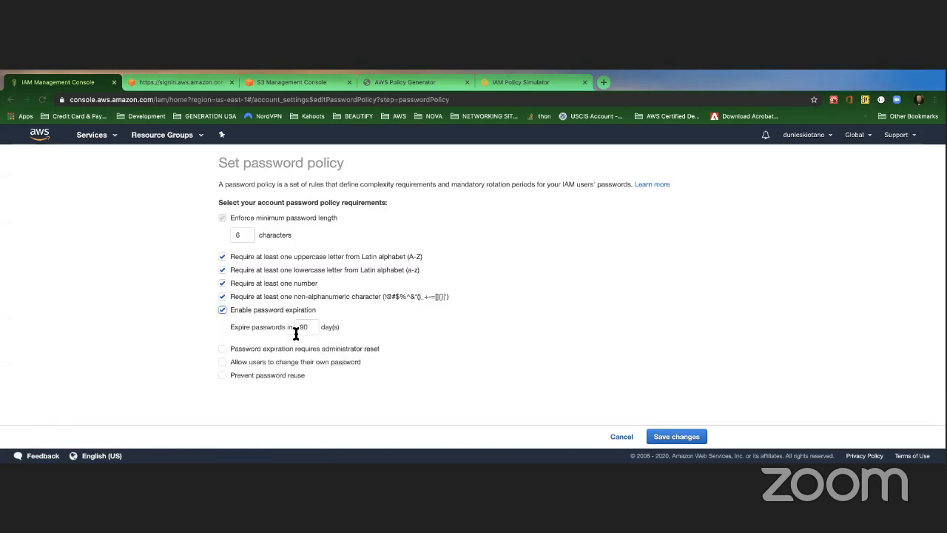
pyautogui.click(223, 376)
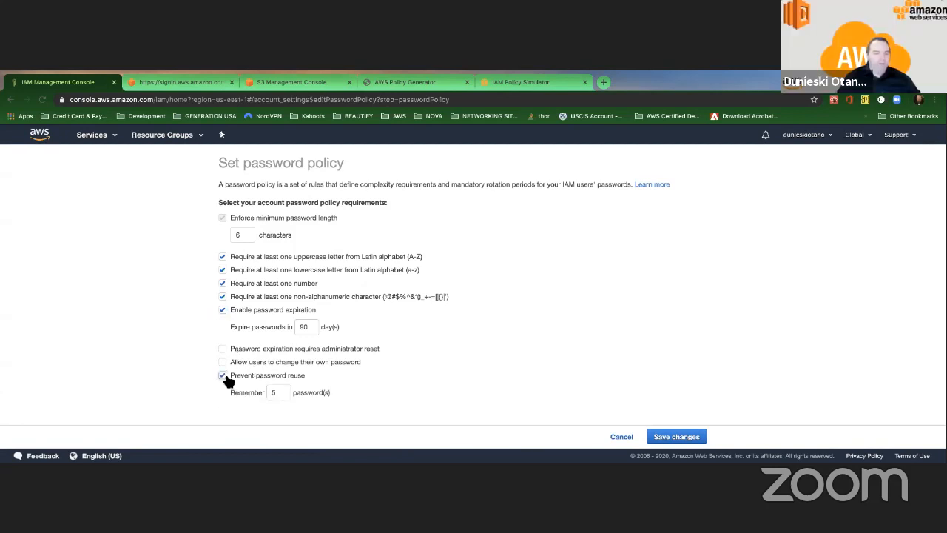
pyautogui.doubleClick(269, 392)
pyautogui.write('10')
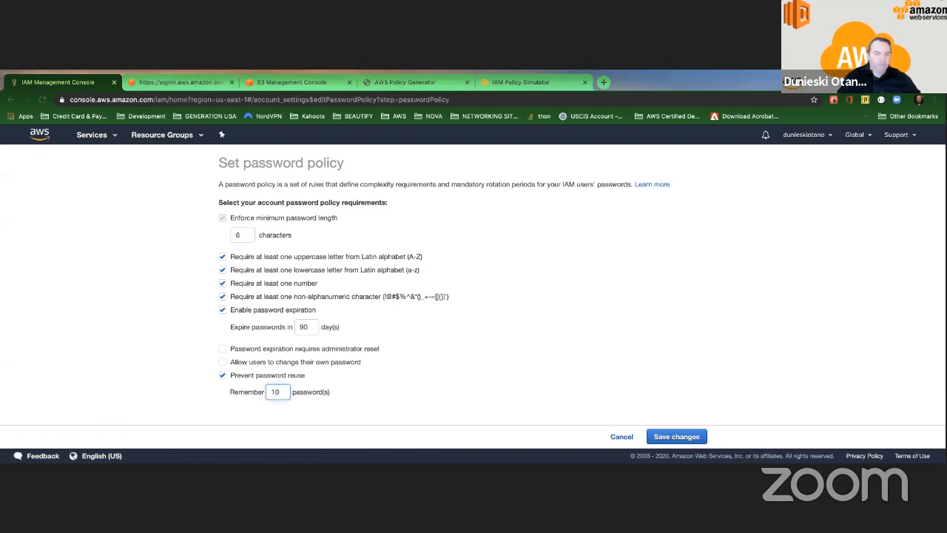
pyautogui.click(390, 387)
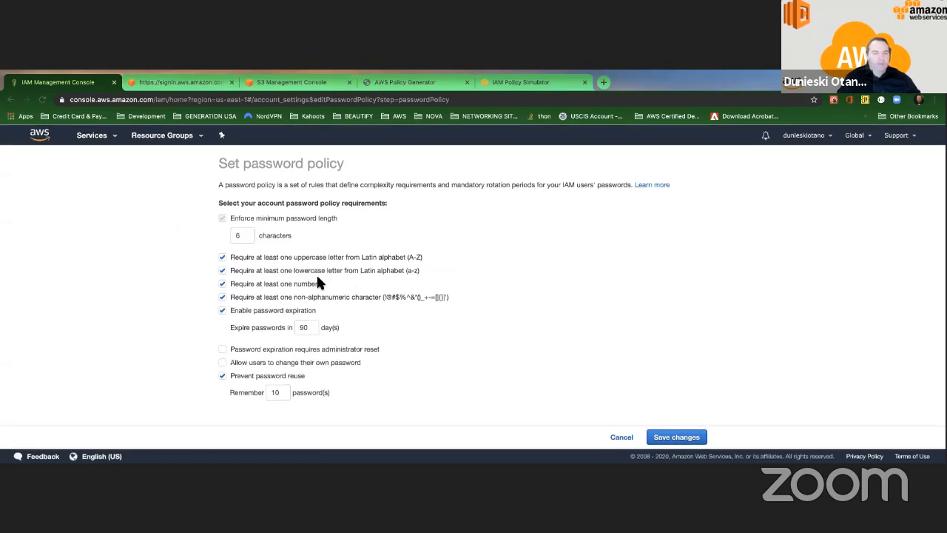
pyautogui.click(10, 99)
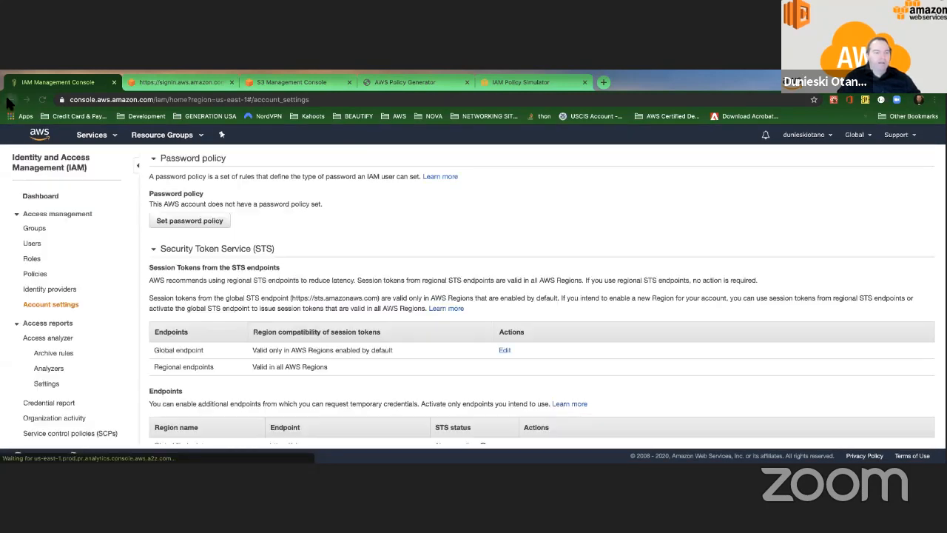
# Step: Open the IAM Policies list and select AdministratorAccess, dismissing the Policy actions menu unused
pyautogui.click(35, 274)
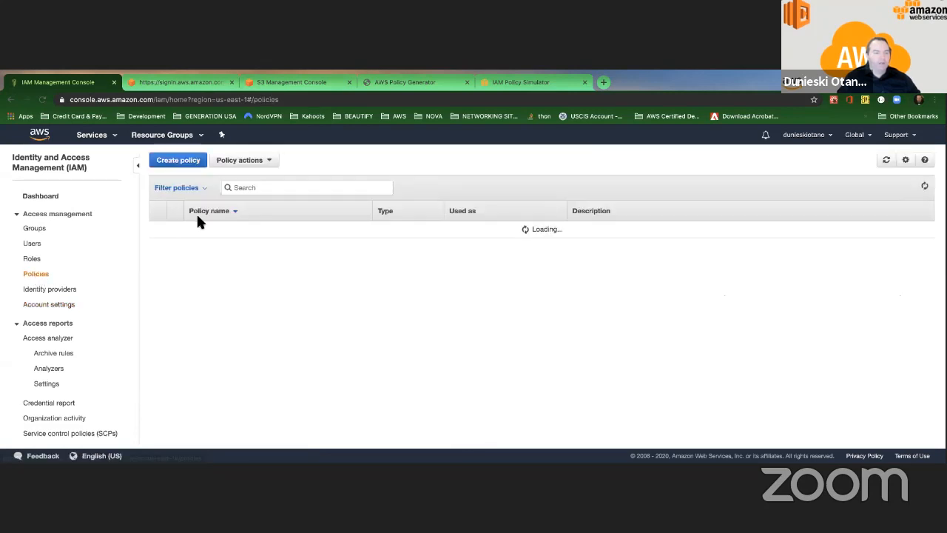
pyautogui.click(267, 161)
pyautogui.click(316, 163)
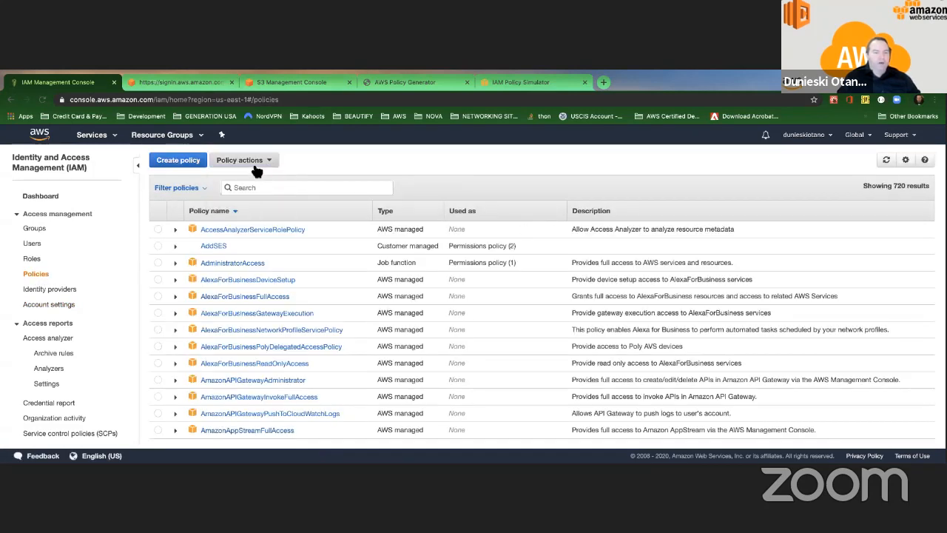
pyautogui.click(256, 163)
pyautogui.click(314, 151)
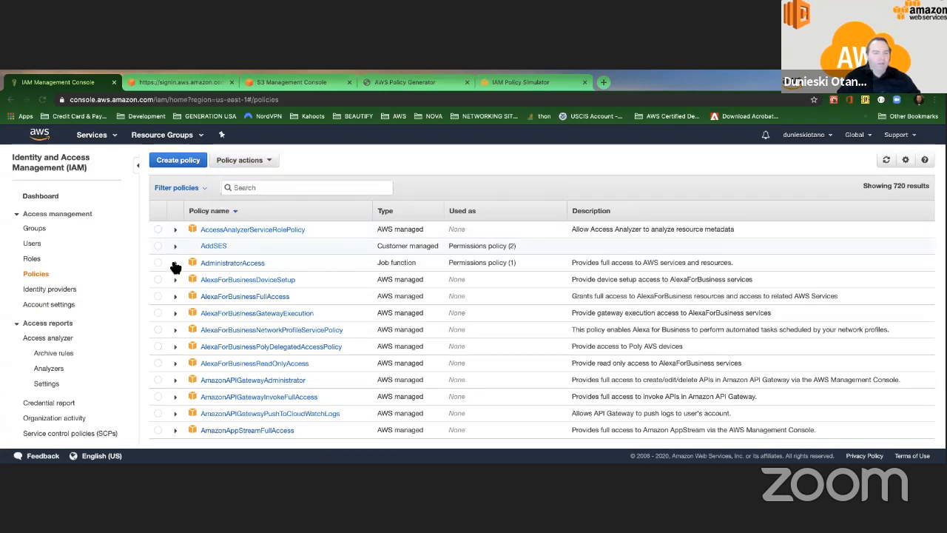
pyautogui.click(170, 265)
pyautogui.click(243, 160)
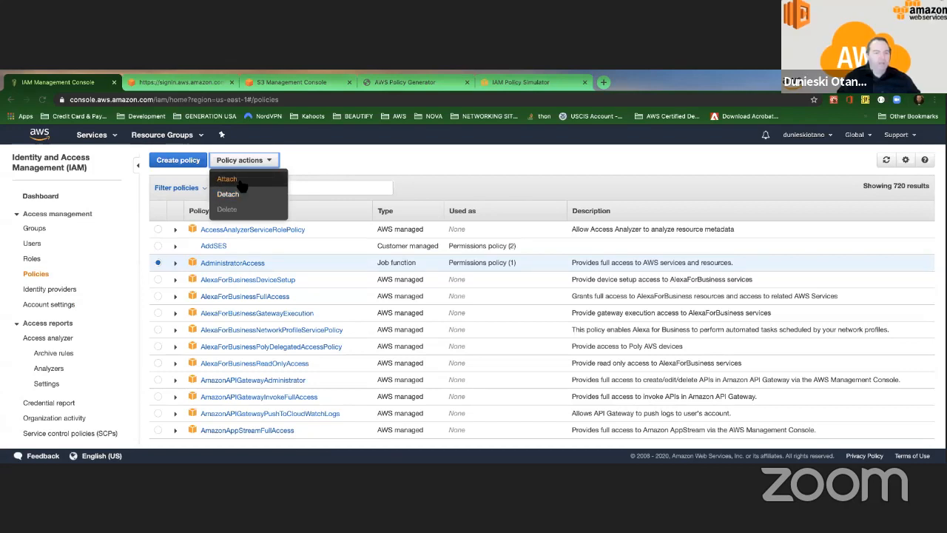
pyautogui.click(318, 156)
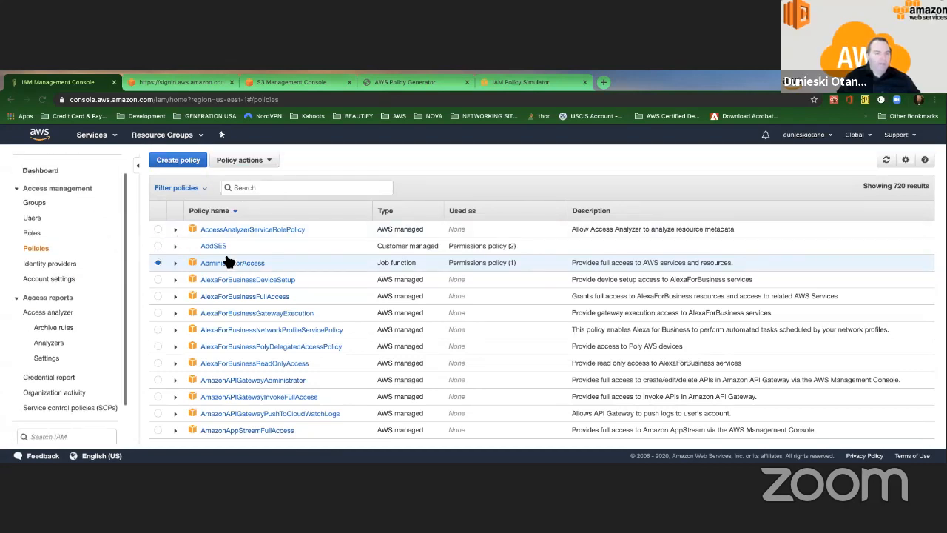
pyautogui.scroll(-1, 104, 243)
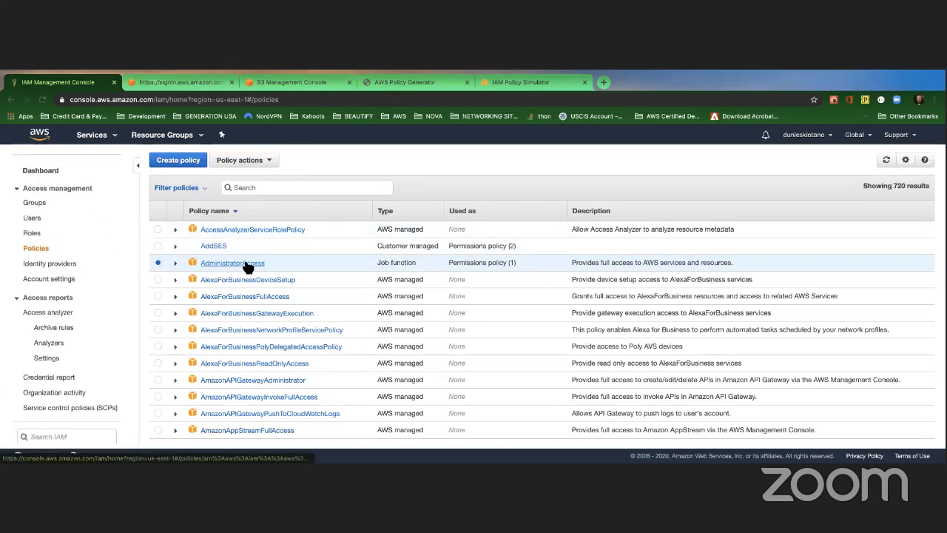
# Step: Open the AdministratorAccess policy summary showing its allow-all JSON, flipping to the slide and back
pyautogui.click(226, 264)
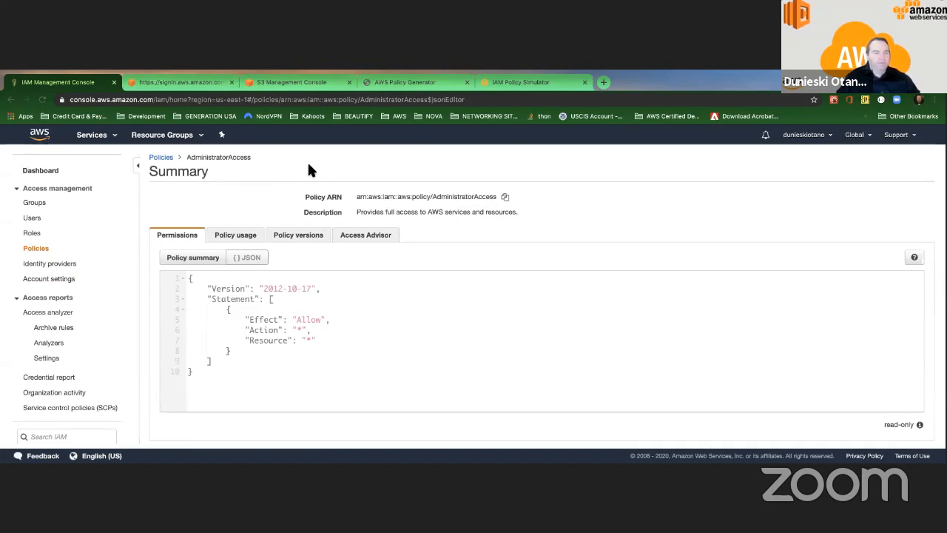
pyautogui.hotkey('ctrl', 'Left')
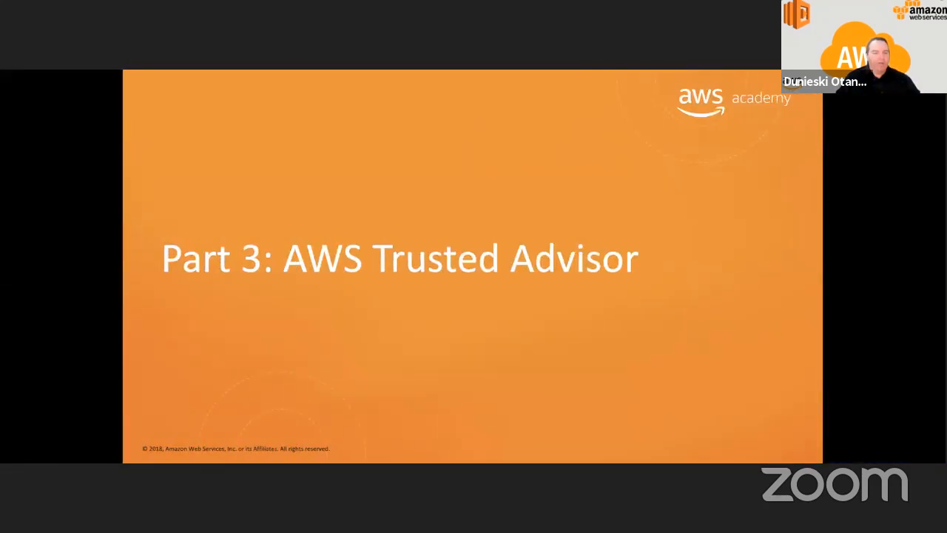
pyautogui.hotkey('ctrl', 'Right')
pyautogui.hotkey('ctrl', 'Left')
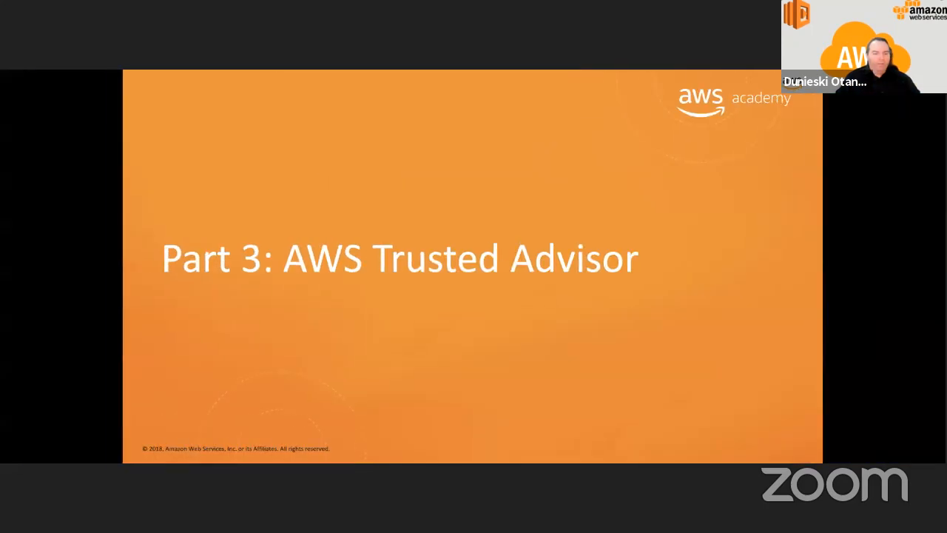
pyautogui.hotkey('ctrl', 'Right')
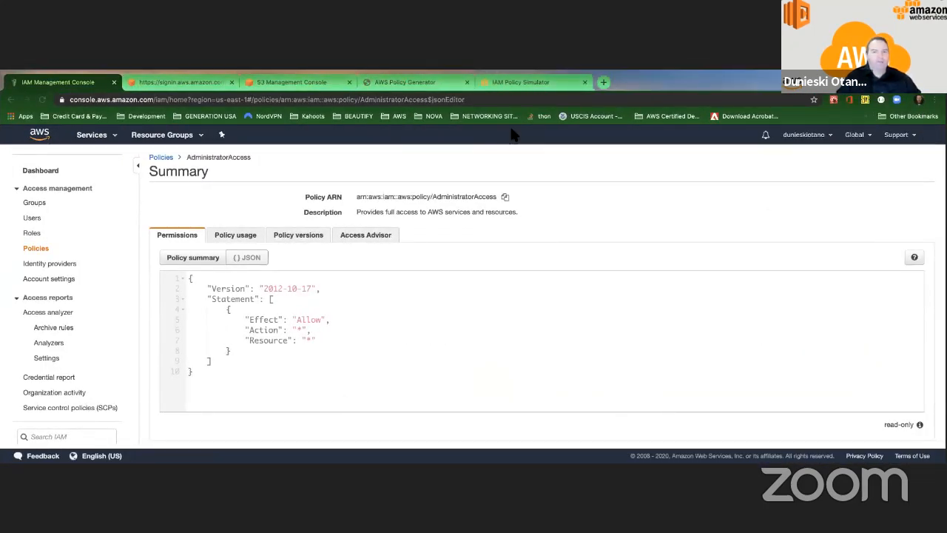
# Step: Display the AdministratorAccess policy's allow-all JSON while the password-reset email is open beside it
pyautogui.moveTo(296, 71)
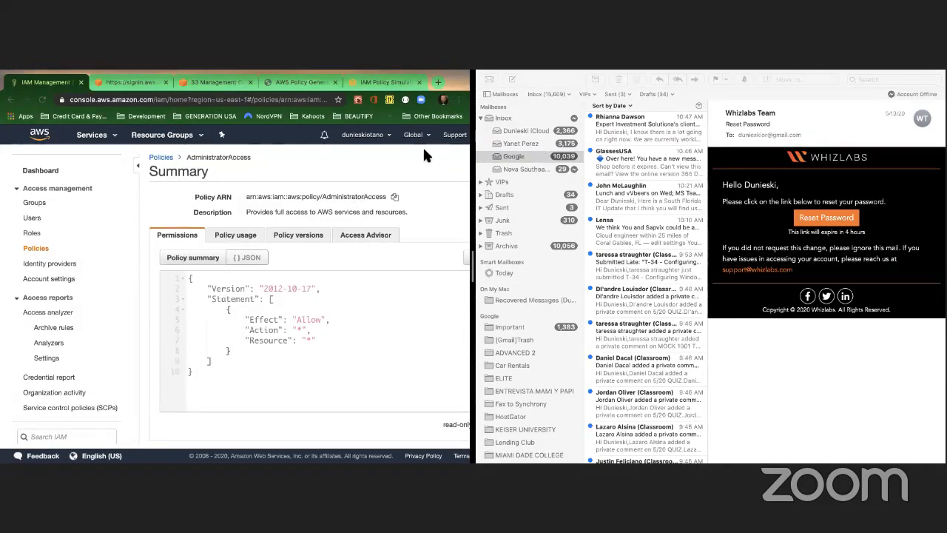
# Step: Glance at the Trusted Advisor slideshow and back, then exit split view and make Chrome full screen
pyautogui.hotkey('ctrl', 'Left')
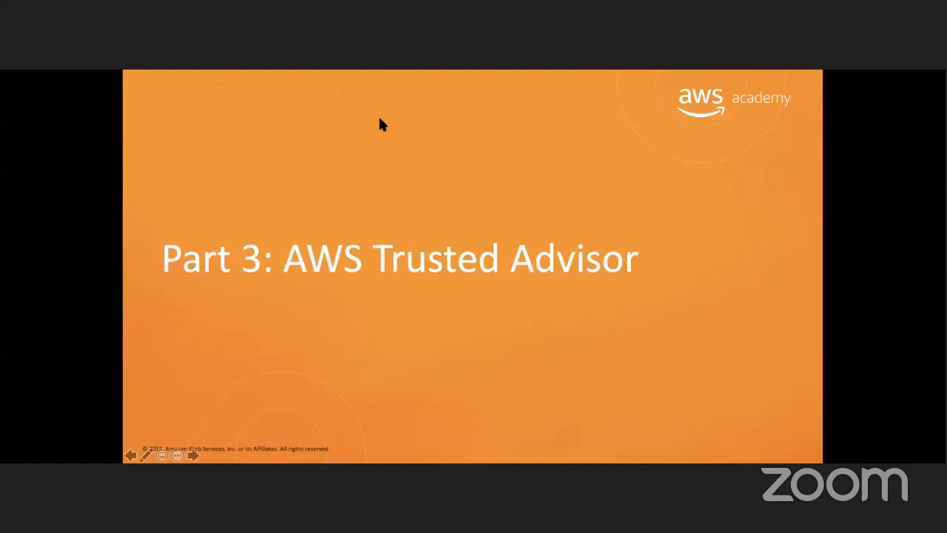
pyautogui.hotkey('ctrl', 'Right')
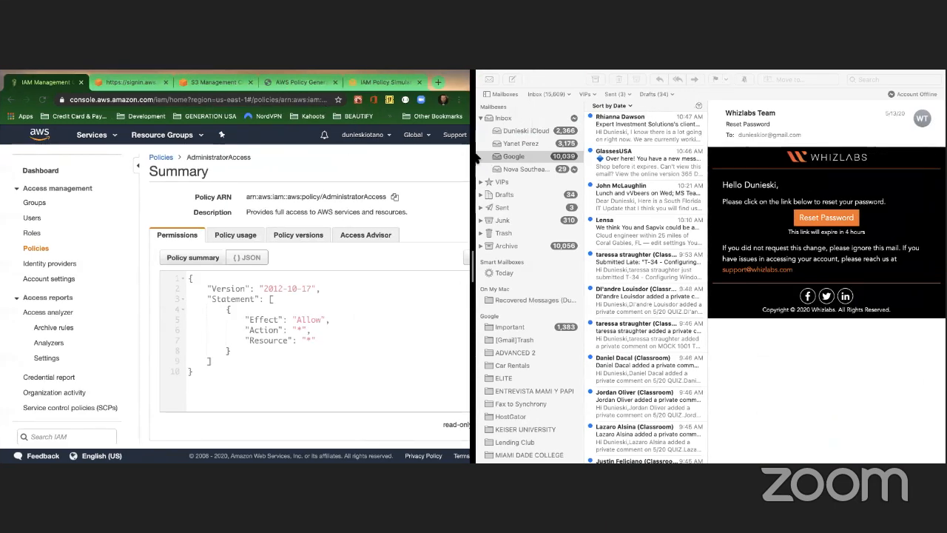
pyautogui.moveTo(30, 69)
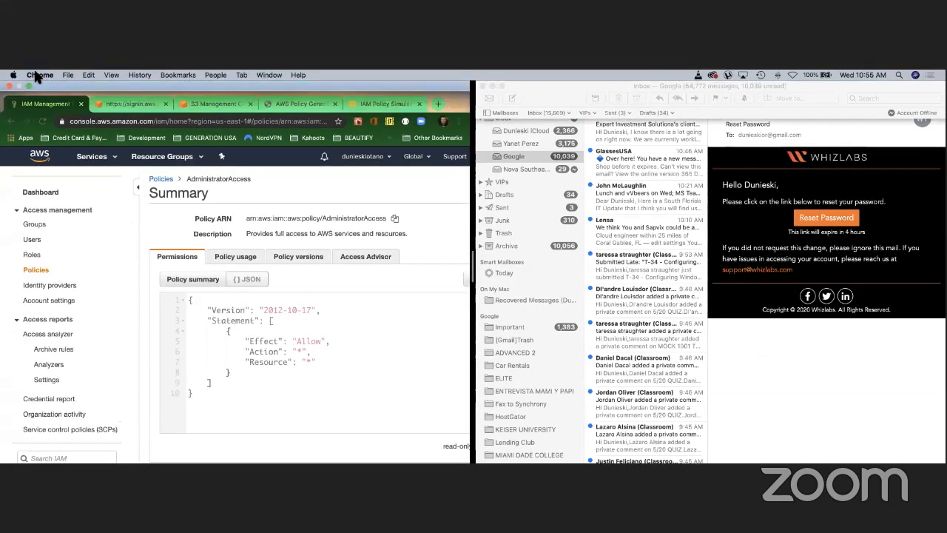
pyautogui.click(29, 86)
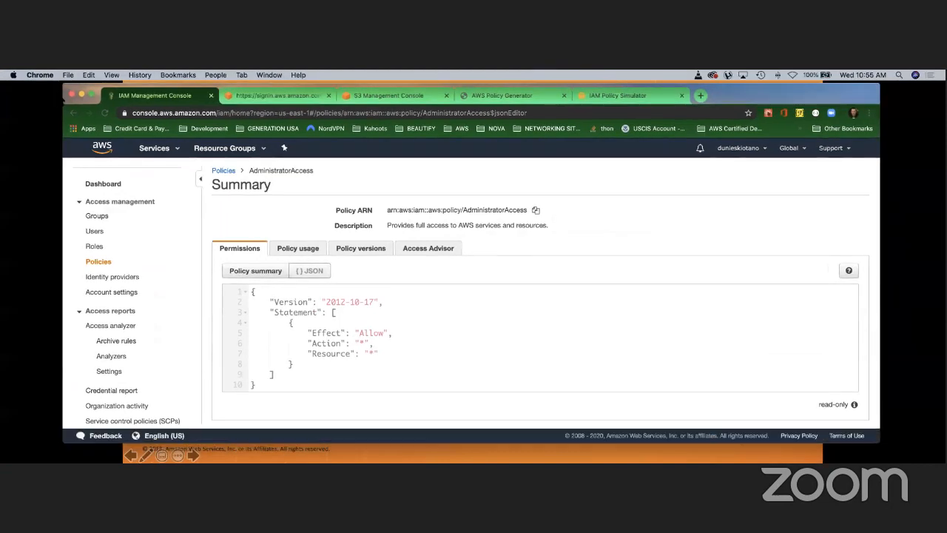
pyautogui.click(92, 94)
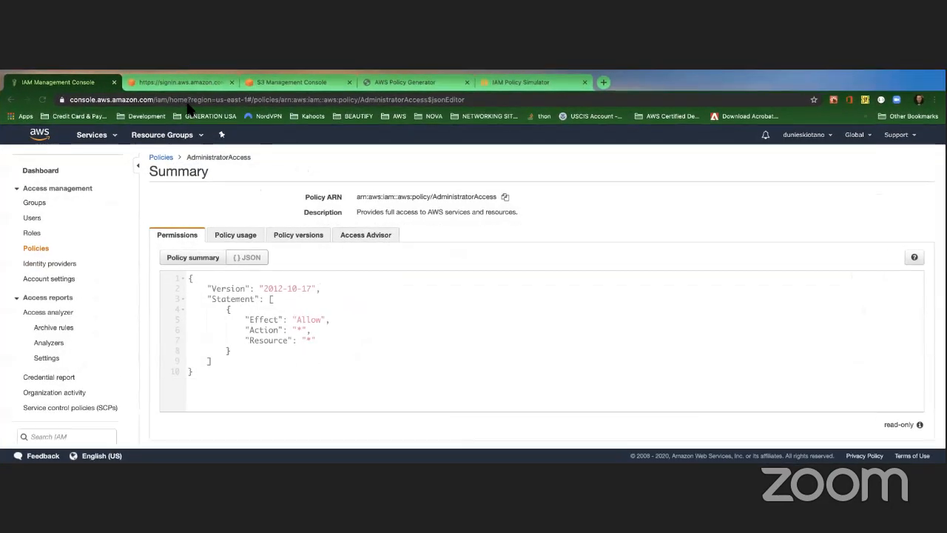
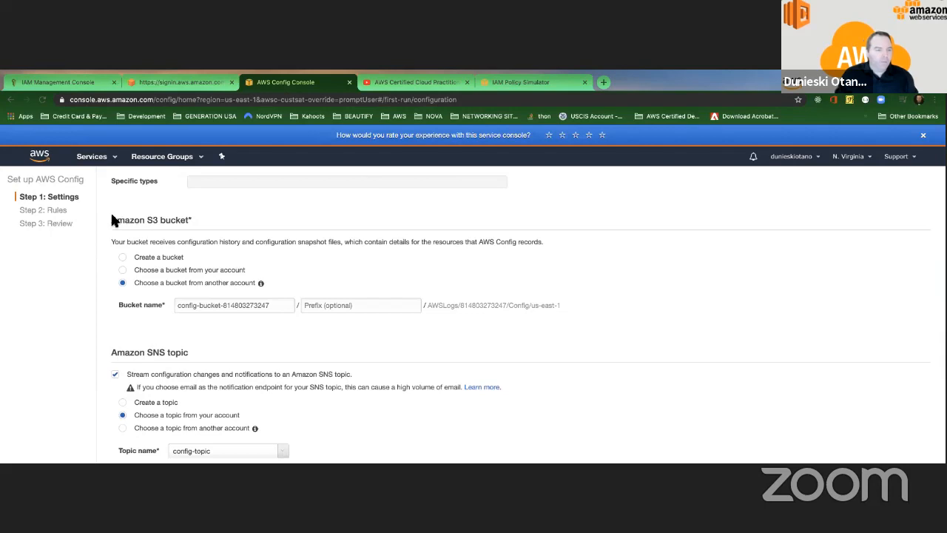
# Step: Point out the Amazon S3 bucket section heading of the Config delivery settings
pyautogui.moveTo(112, 219); pyautogui.dragTo(197, 225)
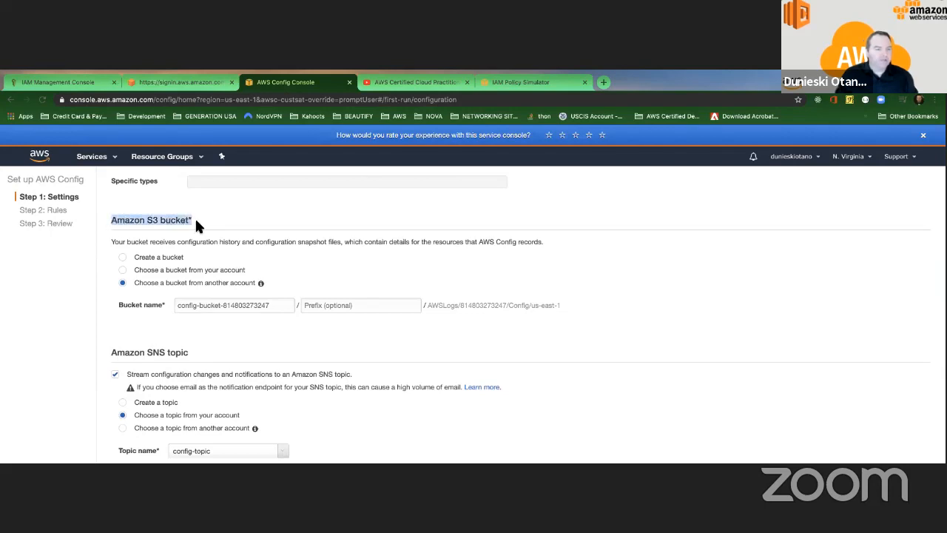
pyautogui.click(116, 218)
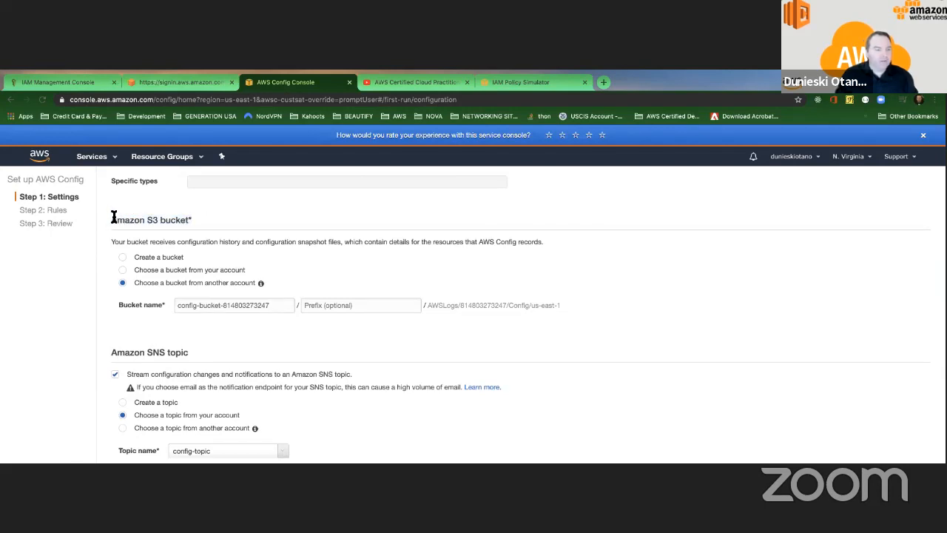
pyautogui.moveTo(112, 218); pyautogui.dragTo(190, 216)
pyautogui.click(203, 217)
pyautogui.scroll(-1, 203, 216)
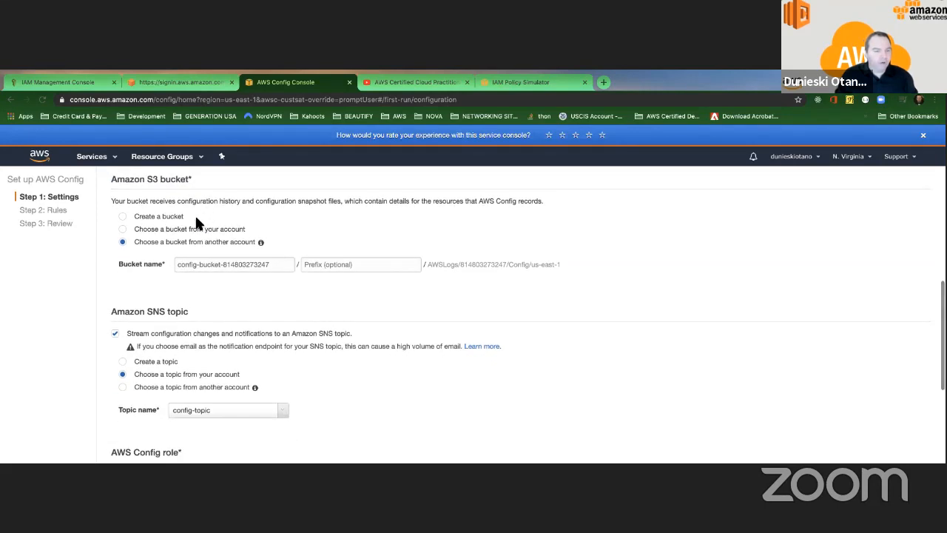
pyautogui.scroll(-1, 195, 219)
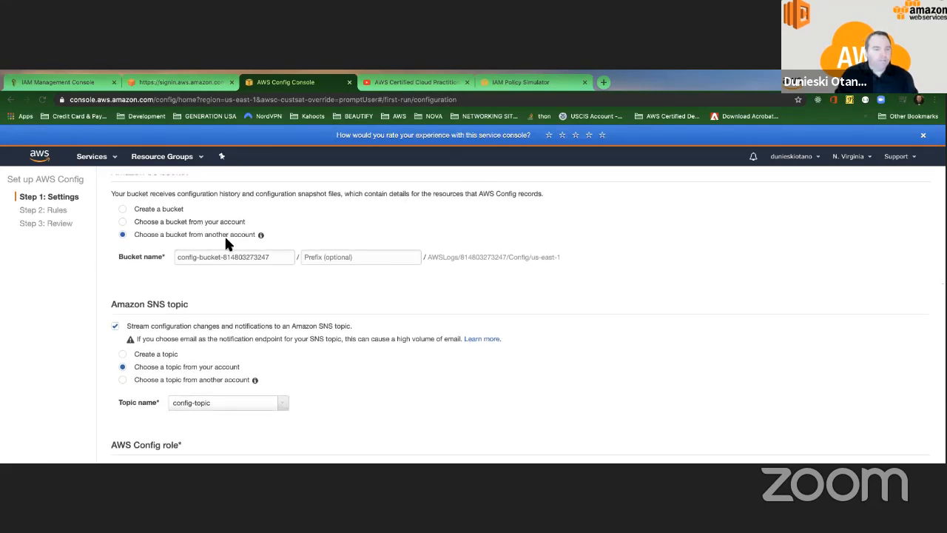
# Step: Look at the account's existing buckets, then settle on creating a new bucket with the suggested name
pyautogui.click(123, 222)
pyautogui.click(288, 259)
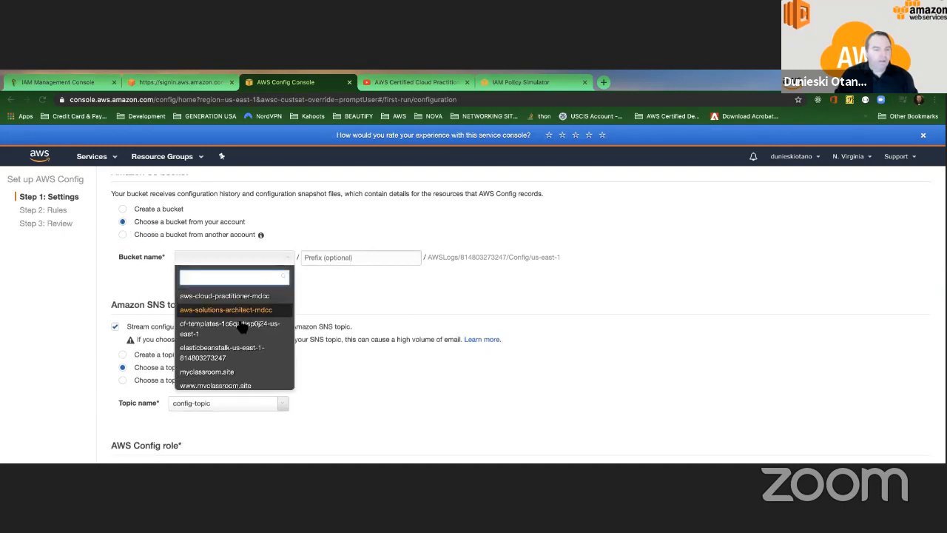
pyautogui.scroll(-1, 239, 328)
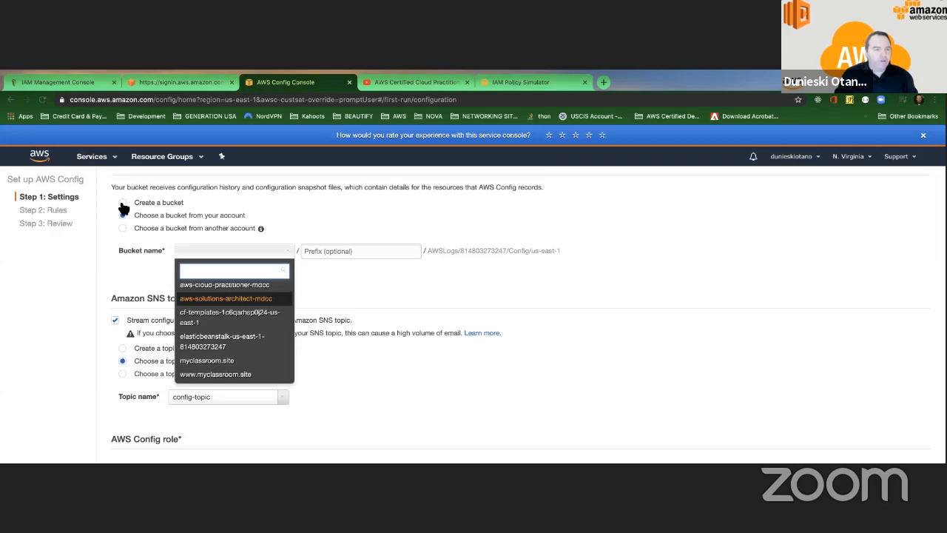
pyautogui.click(127, 205)
pyautogui.moveTo(178, 249); pyautogui.dragTo(272, 250)
pyautogui.click(274, 250)
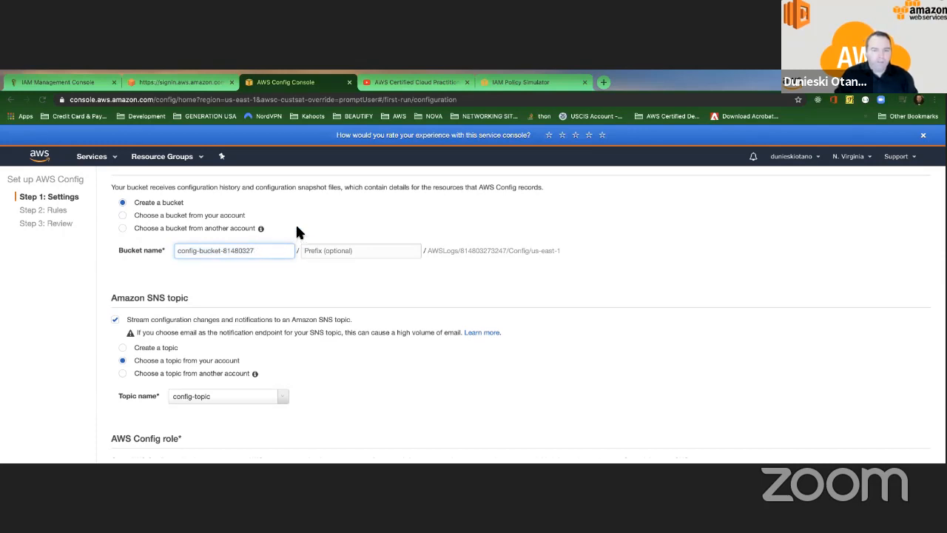
pyautogui.click(317, 252)
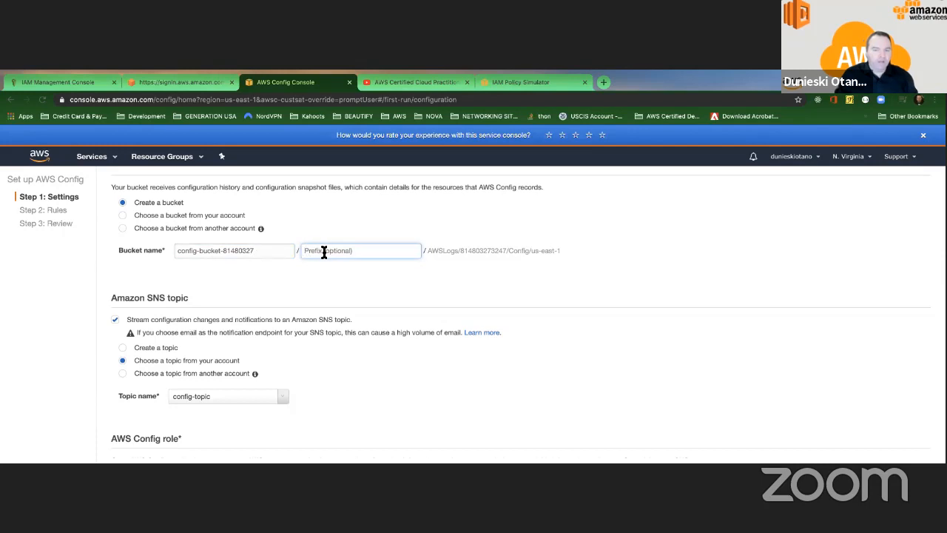
# Step: Send Config notifications to the existing SNS topic MySNSTopic
pyautogui.scroll(-3, 298, 254)
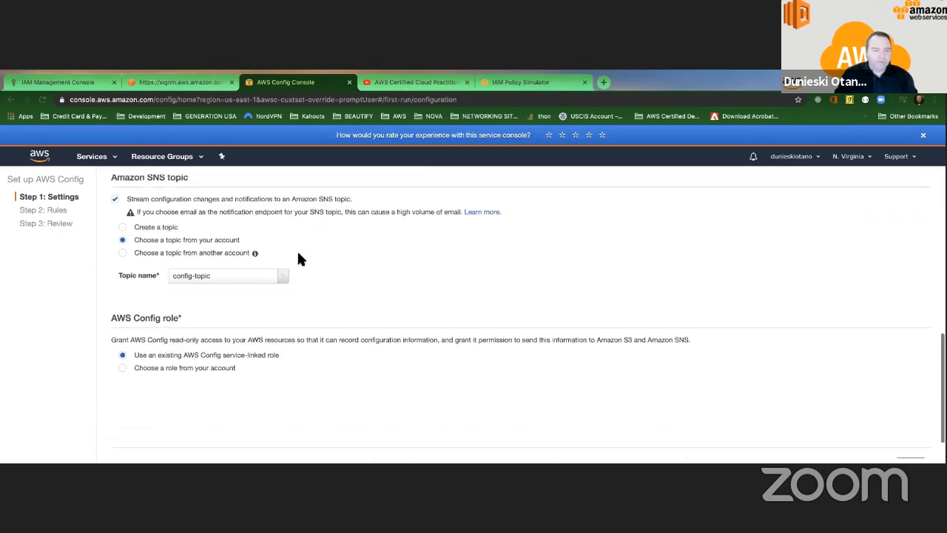
pyautogui.click(123, 221)
pyautogui.click(122, 234)
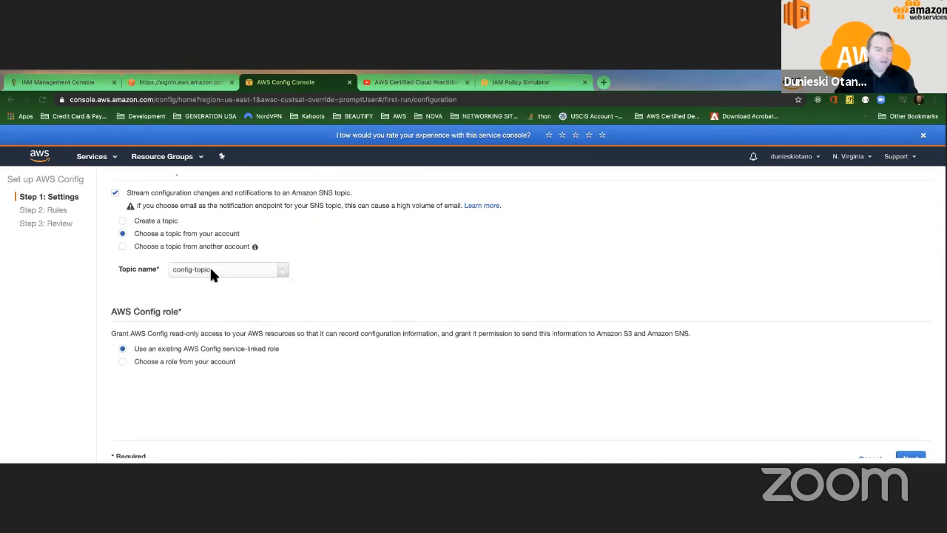
pyautogui.click(209, 268)
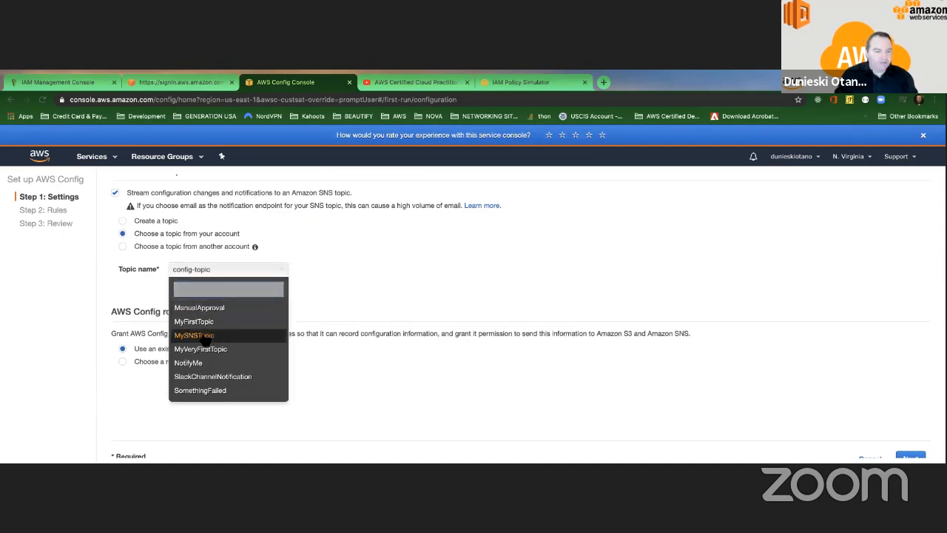
pyautogui.click(206, 339)
pyautogui.scroll(-1, 335, 307)
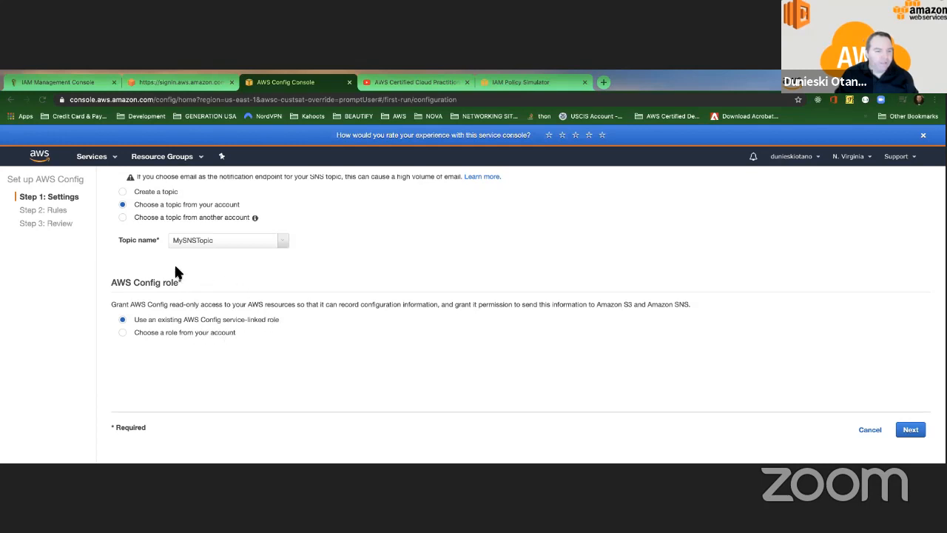
# Step: Check the account's empty role list, then keep the existing AWS Config service-linked role
pyautogui.click(121, 332)
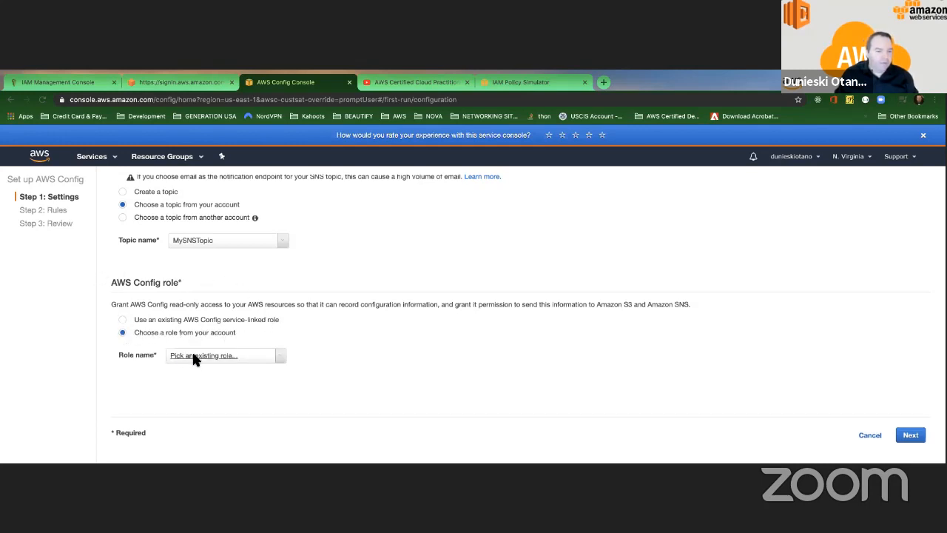
pyautogui.click(197, 356)
pyautogui.scroll(-1, 212, 372)
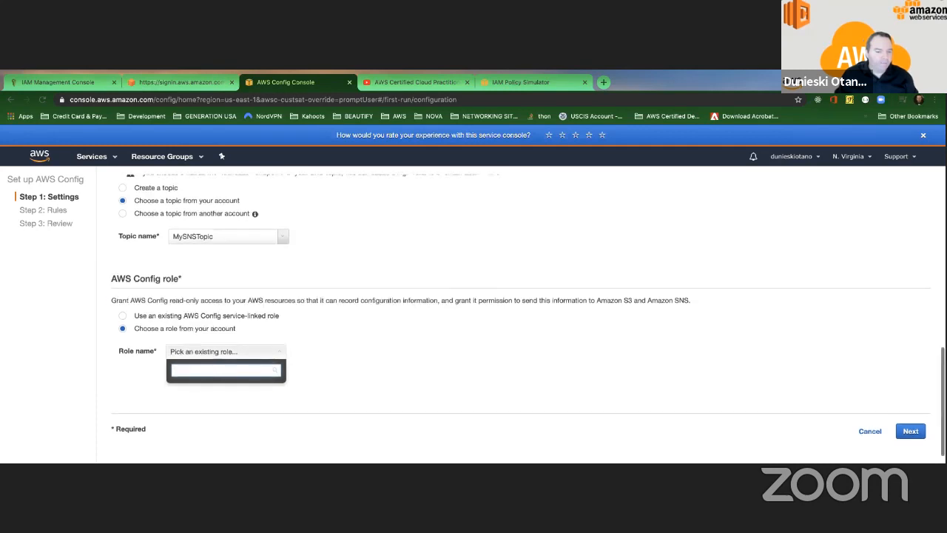
pyautogui.scroll(1, 204, 370)
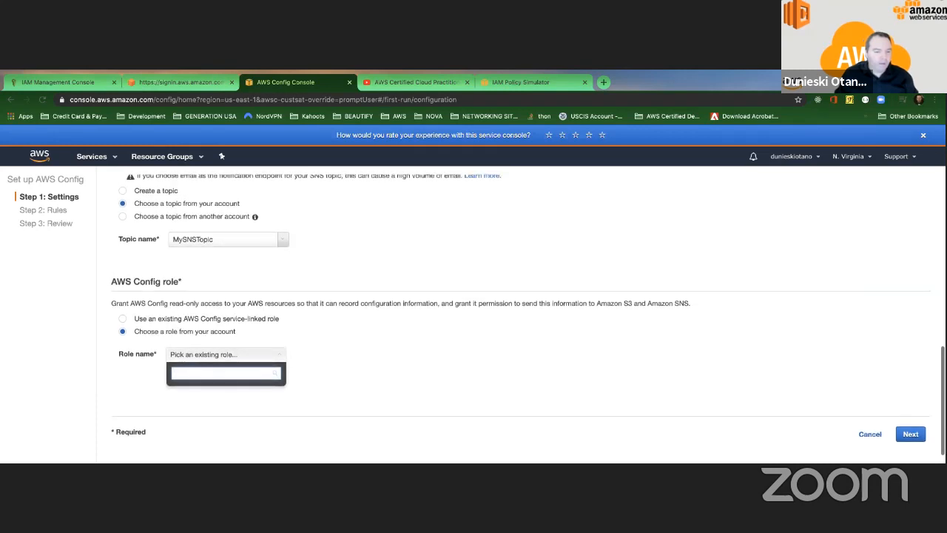
pyautogui.click(273, 340)
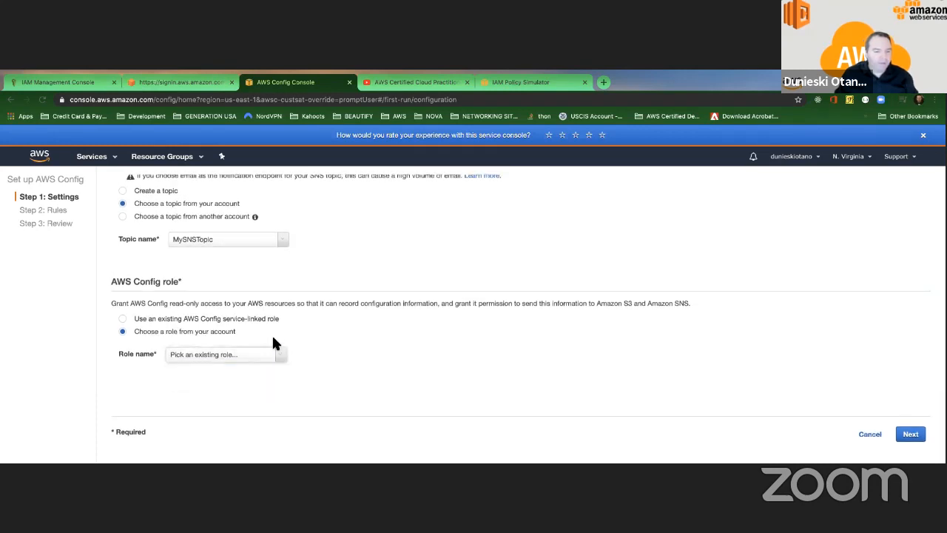
pyautogui.click(123, 320)
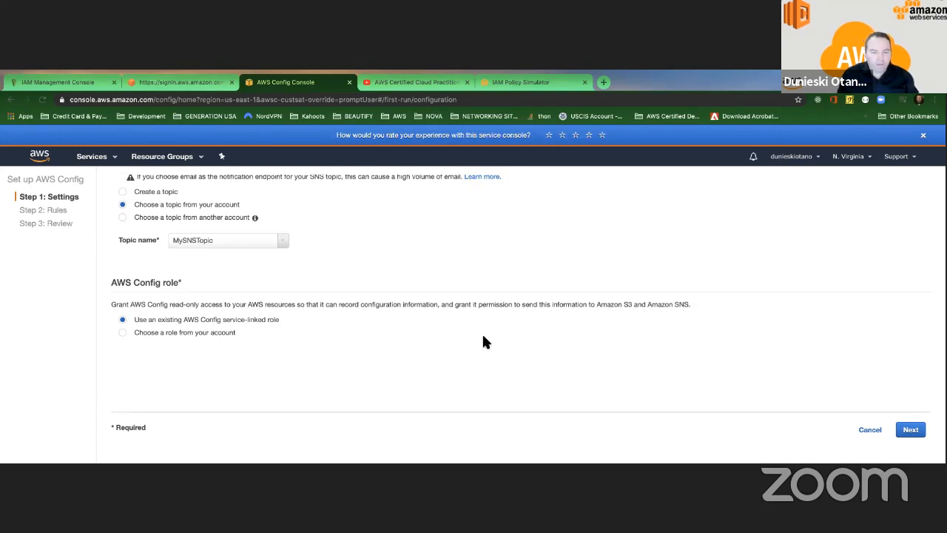
# Step: Move on to the rules step and scroll through the first page of managed rules
pyautogui.click(910, 430)
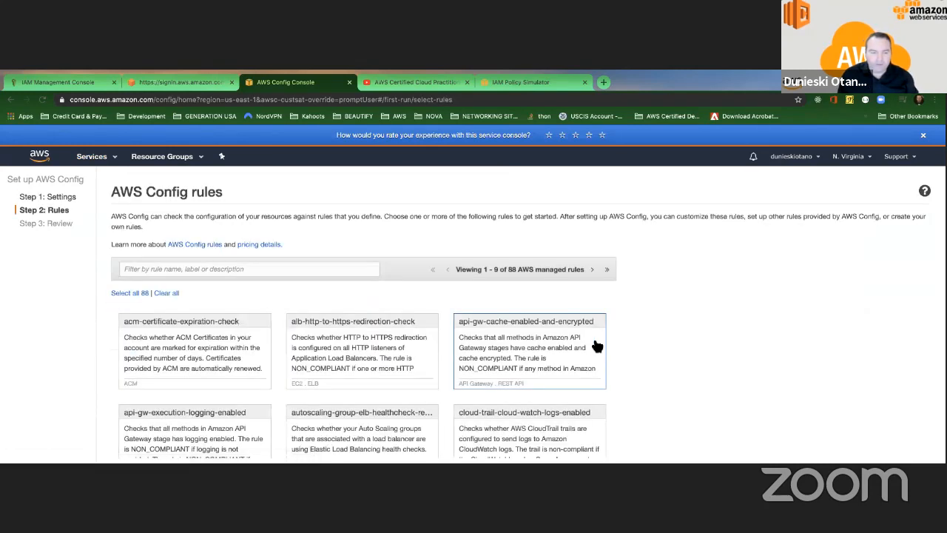
pyautogui.scroll(-2, 307, 295)
pyautogui.scroll(-2, 307, 294)
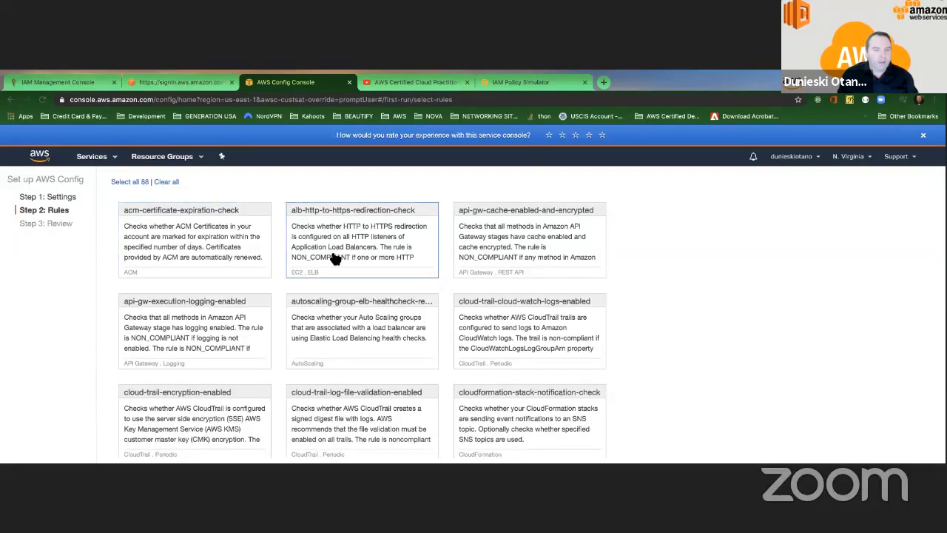
pyautogui.scroll(-1, 460, 265)
pyautogui.scroll(-2, 459, 265)
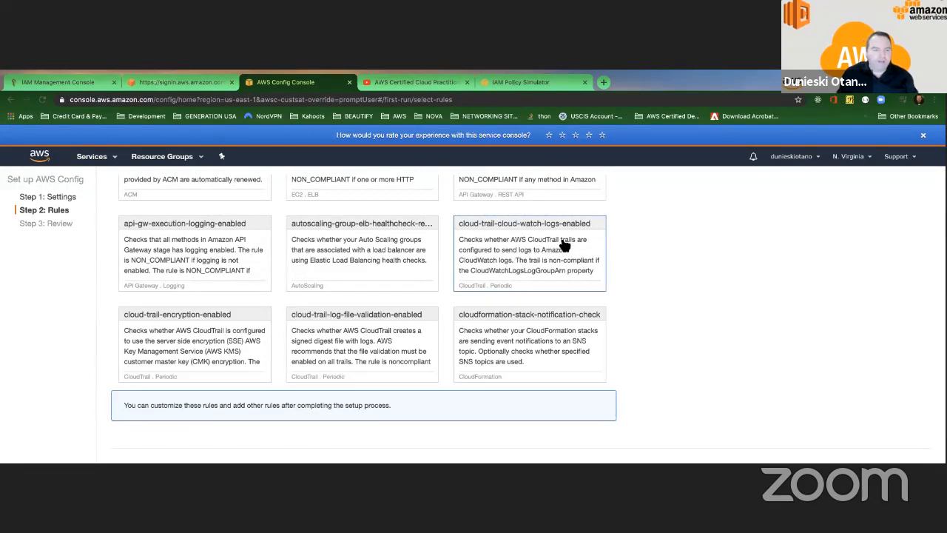
pyautogui.scroll(-1, 564, 245)
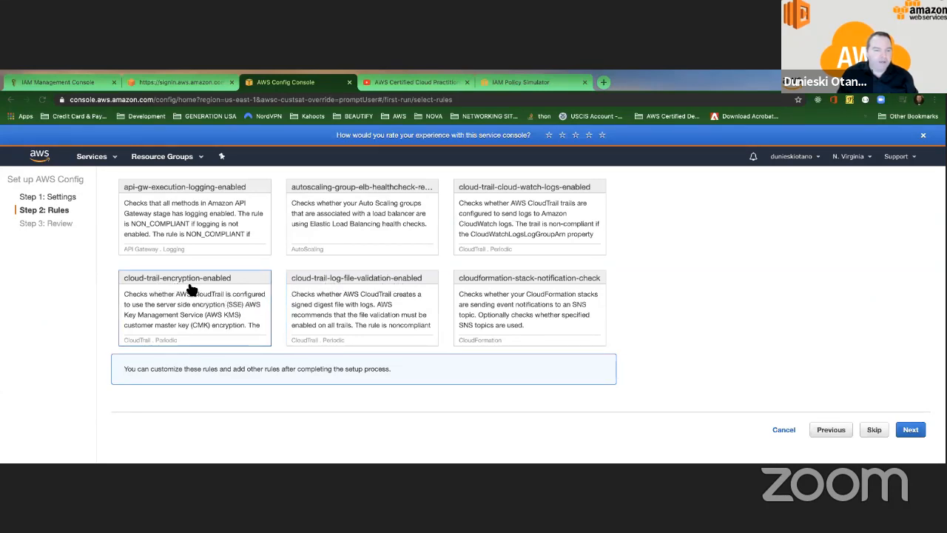
pyautogui.scroll(5, 221, 288)
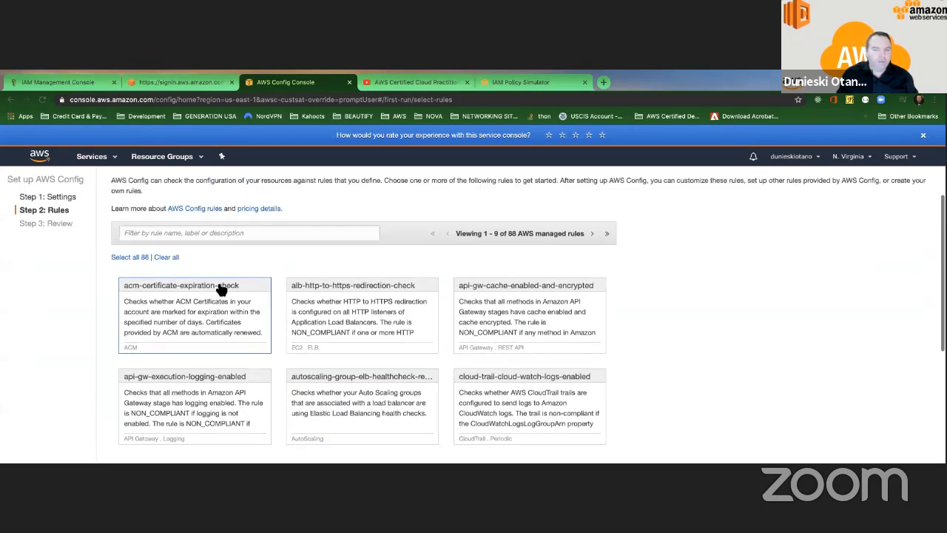
pyautogui.click(220, 237)
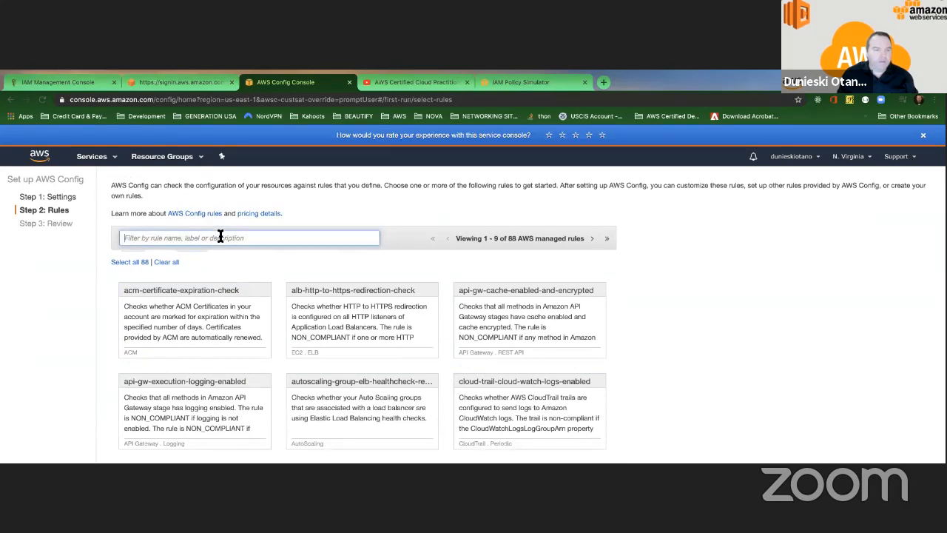
pyautogui.scroll(-5, 538, 370)
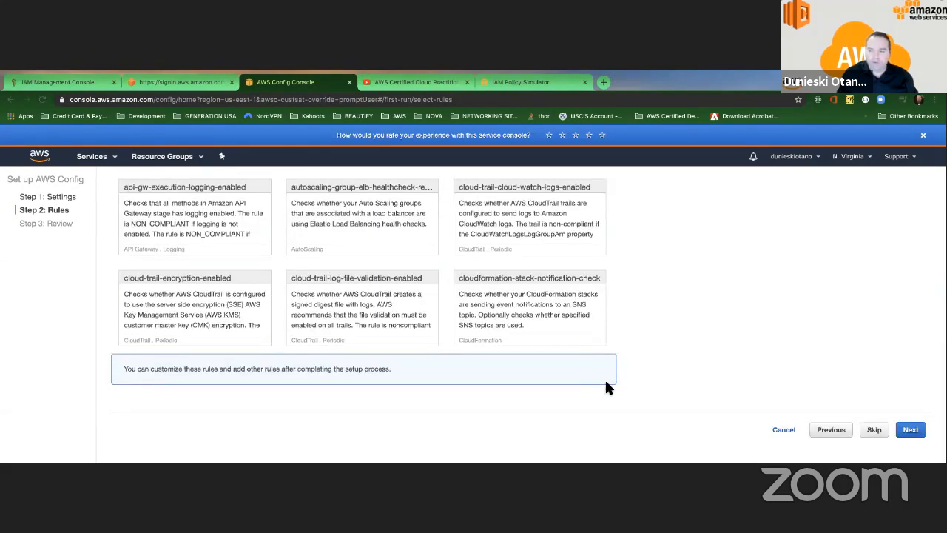
pyautogui.scroll(5, 602, 358)
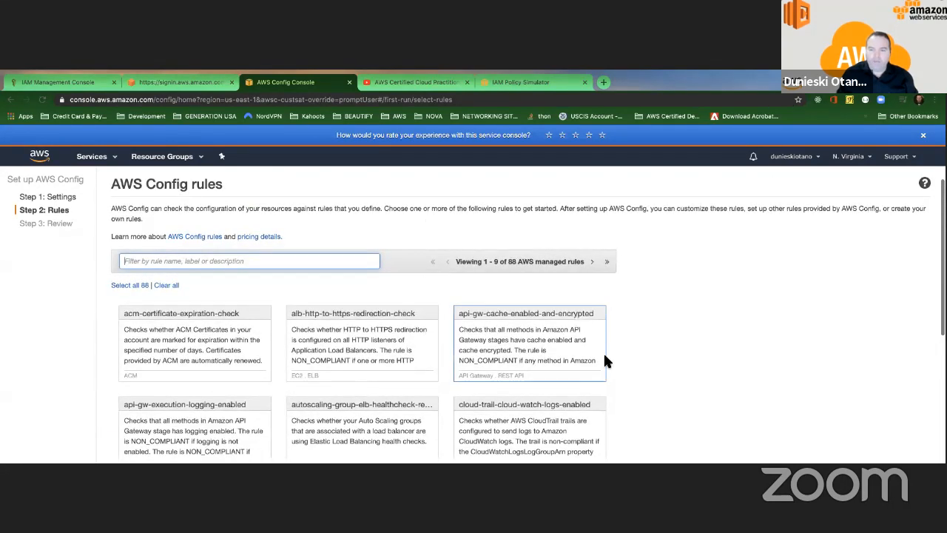
# Step: View the last and first pages of the 88 rules, then continue to Review with none selected
pyautogui.click(606, 263)
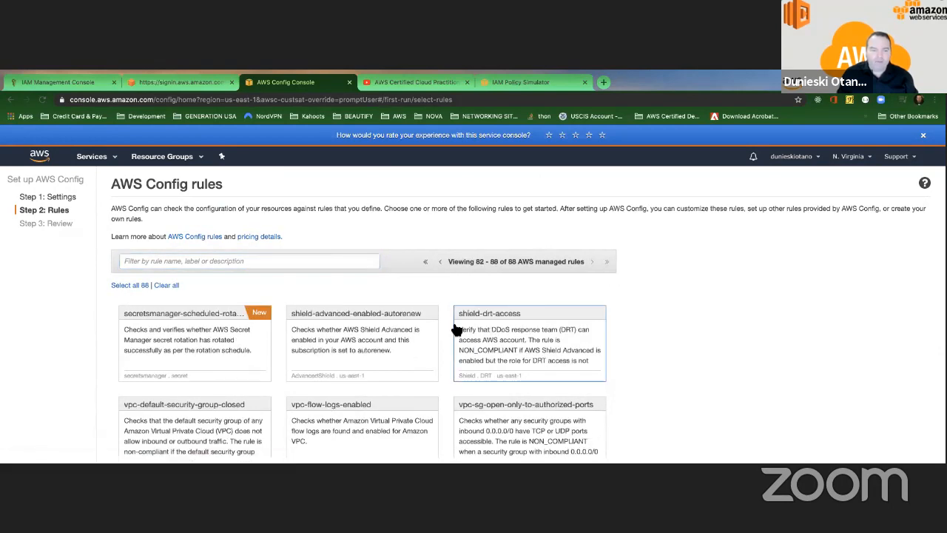
pyautogui.scroll(-1, 453, 328)
pyautogui.scroll(-3, 453, 328)
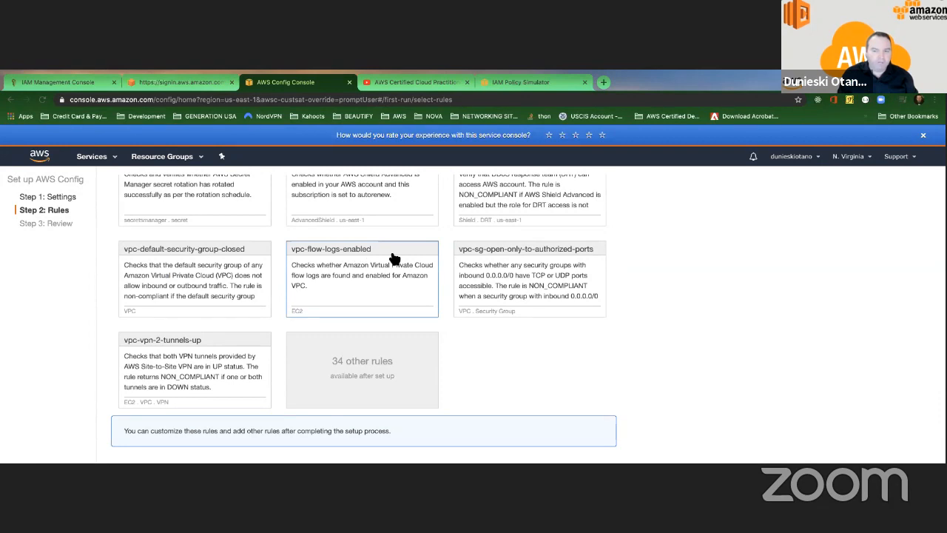
pyautogui.scroll(-1, 241, 264)
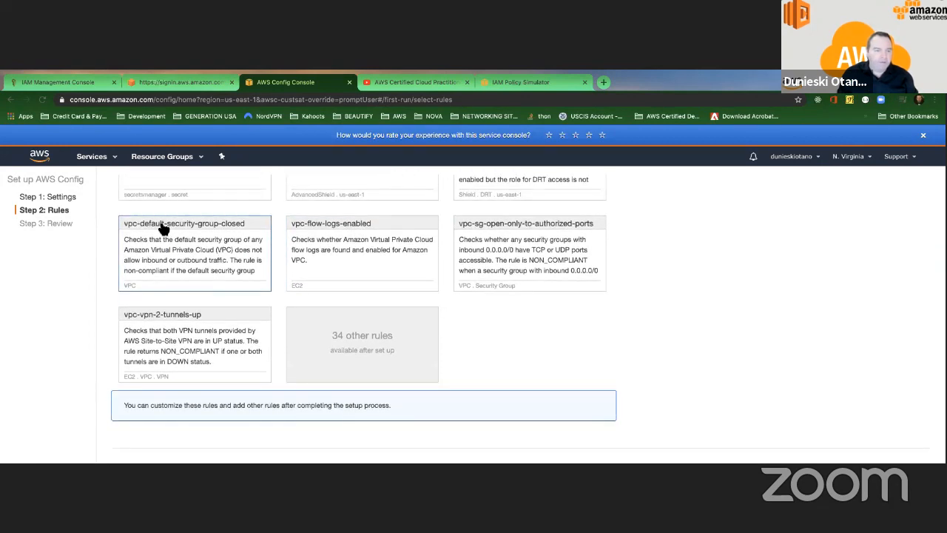
pyautogui.scroll(-1, 237, 237)
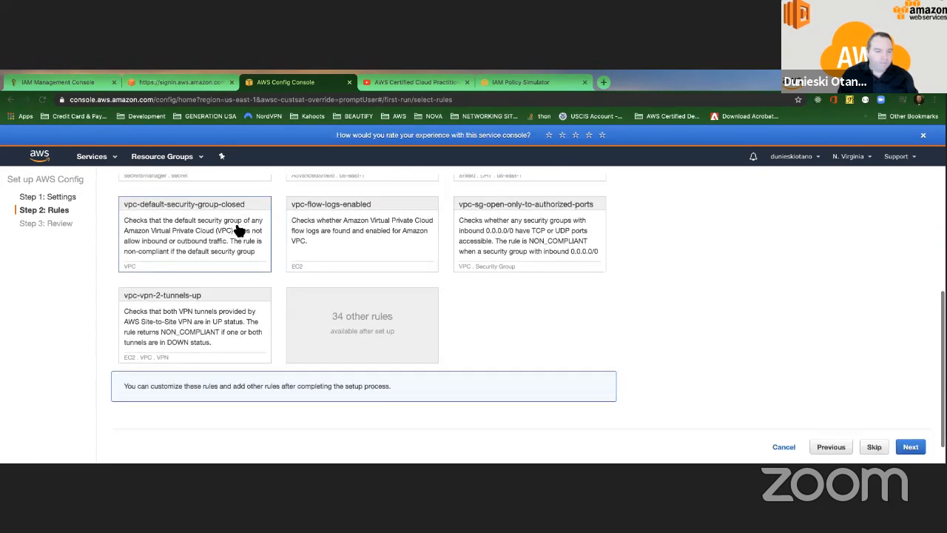
pyautogui.scroll(5, 446, 357)
pyautogui.scroll(1, 453, 368)
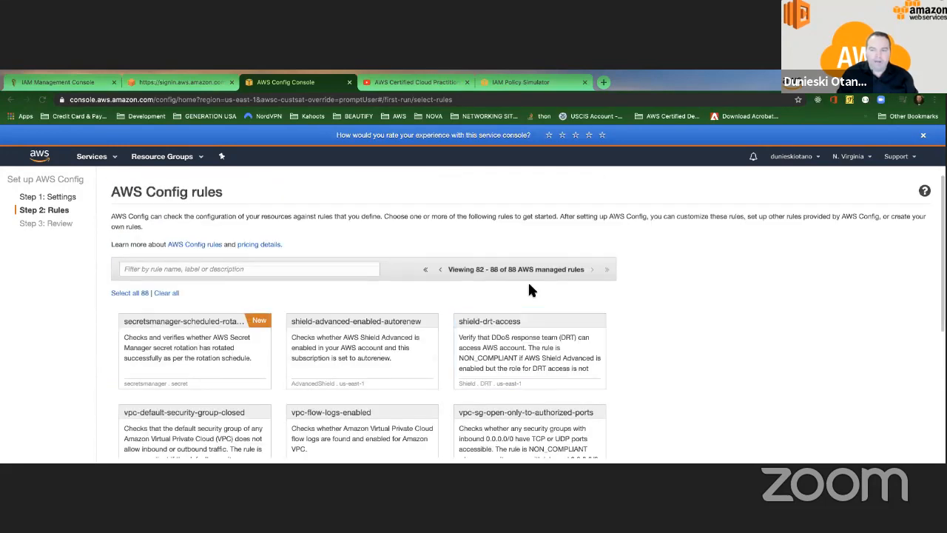
pyautogui.click(427, 270)
pyautogui.scroll(-3, 209, 264)
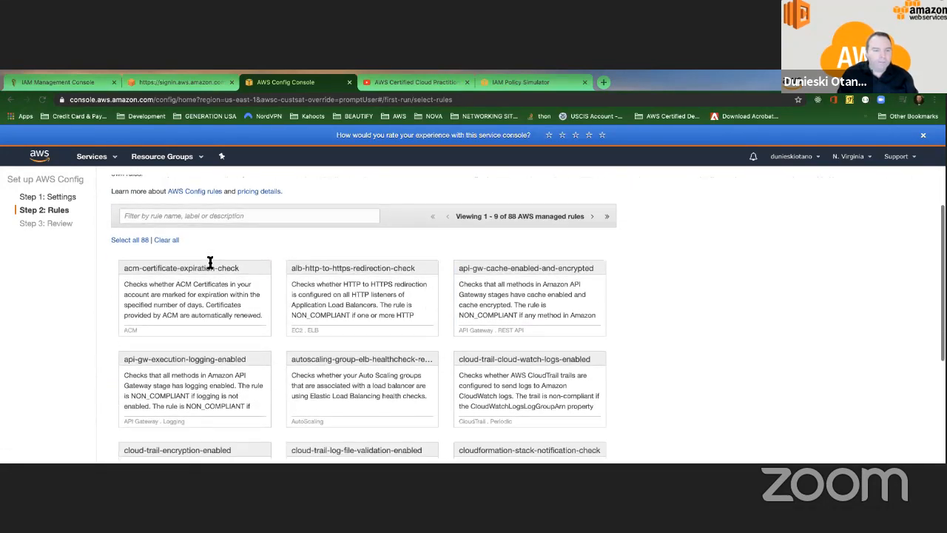
pyautogui.scroll(-3, 209, 263)
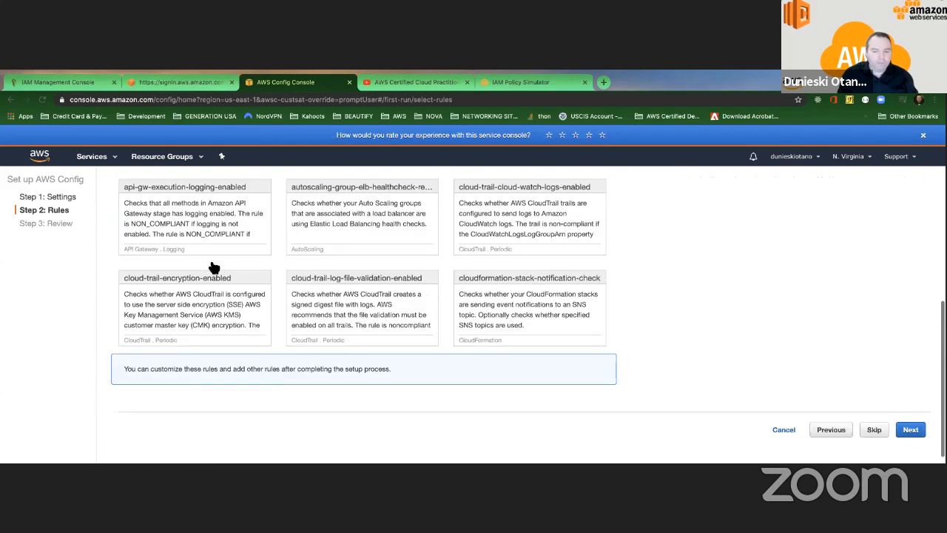
pyautogui.click(910, 429)
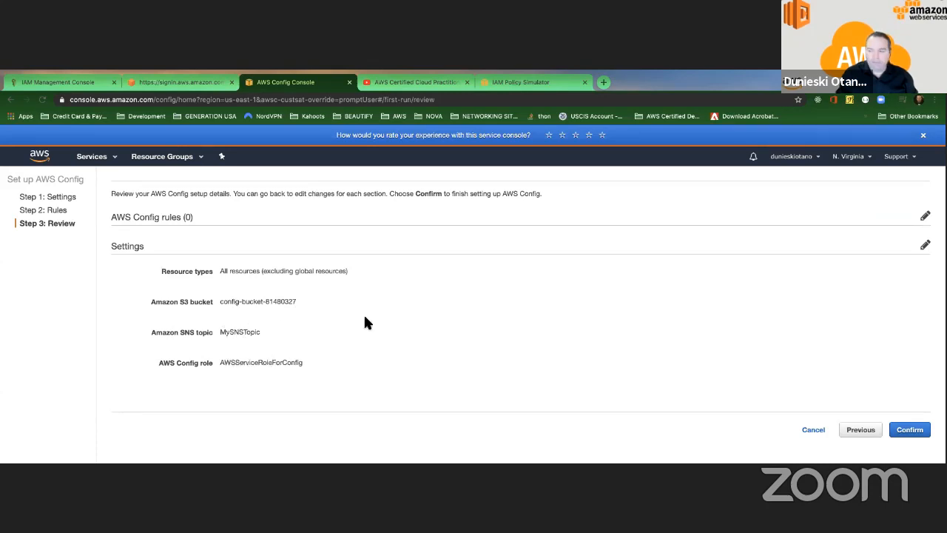
# Step: Go back from the empty Review page to the Step 2 managed rules list
pyautogui.scroll(1, 427, 338)
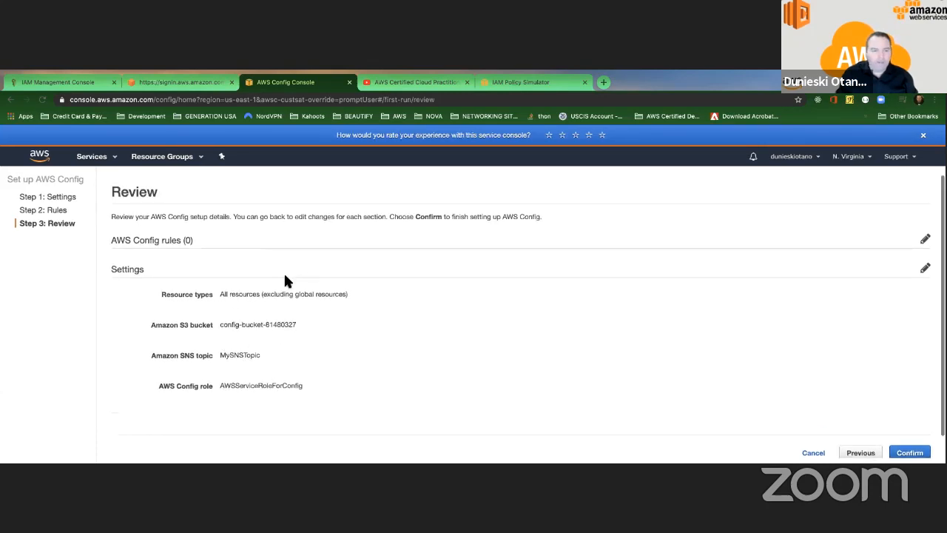
pyautogui.click(11, 100)
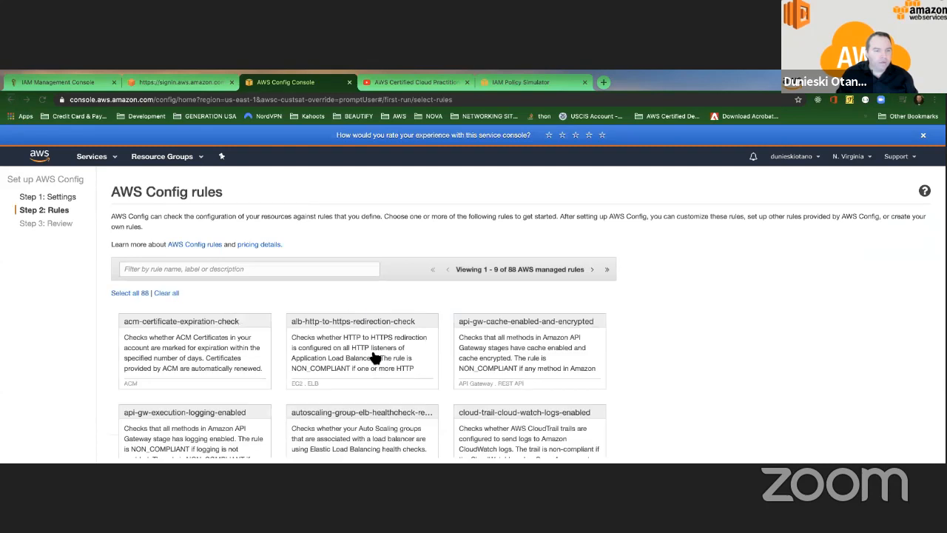
# Step: Select acm-certificate-expiration-check, filter by 'health', select autoscaling-group-elb-healthcheck-required, and continue to Review
pyautogui.click(223, 343)
pyautogui.scroll(-3, 387, 372)
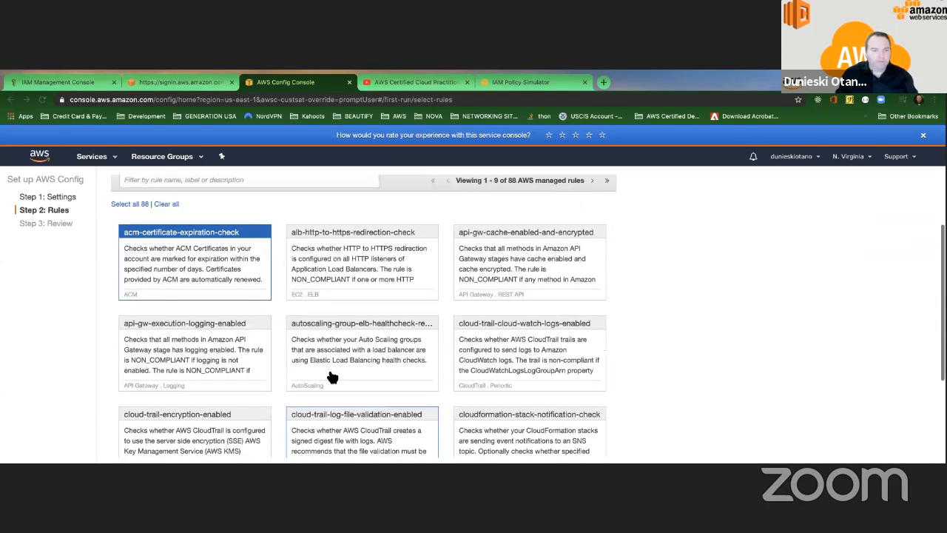
pyautogui.scroll(2, 397, 402)
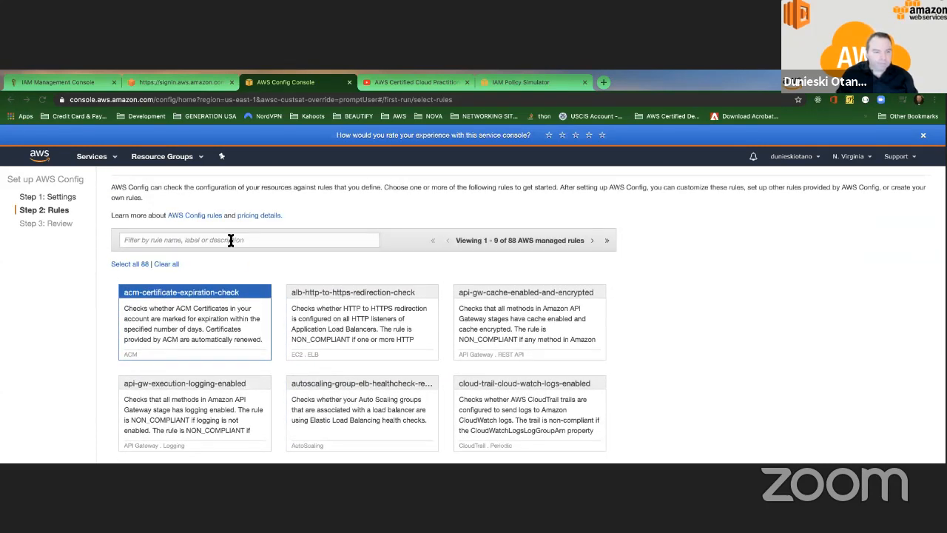
pyautogui.click(231, 240)
pyautogui.write('clo')
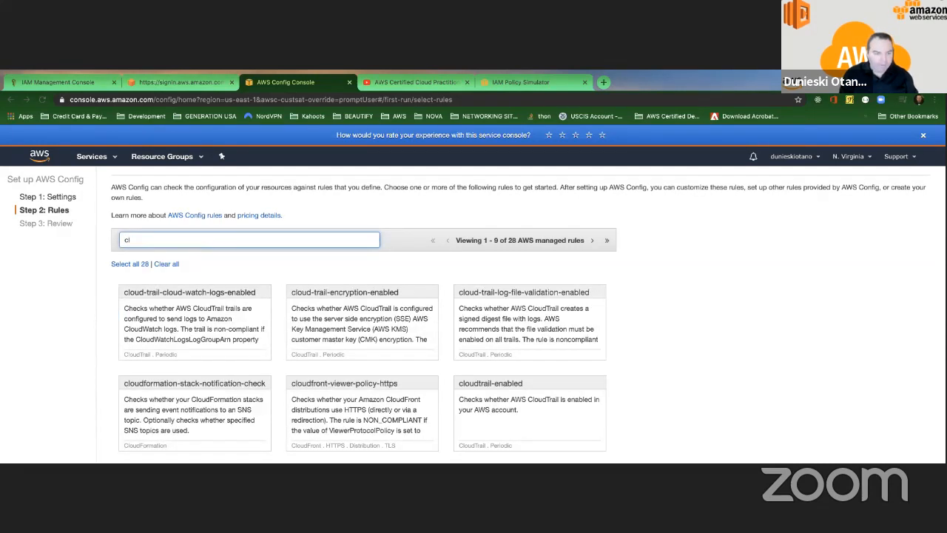
pyautogui.press('BackSpace')
pyautogui.press('BackSpace')
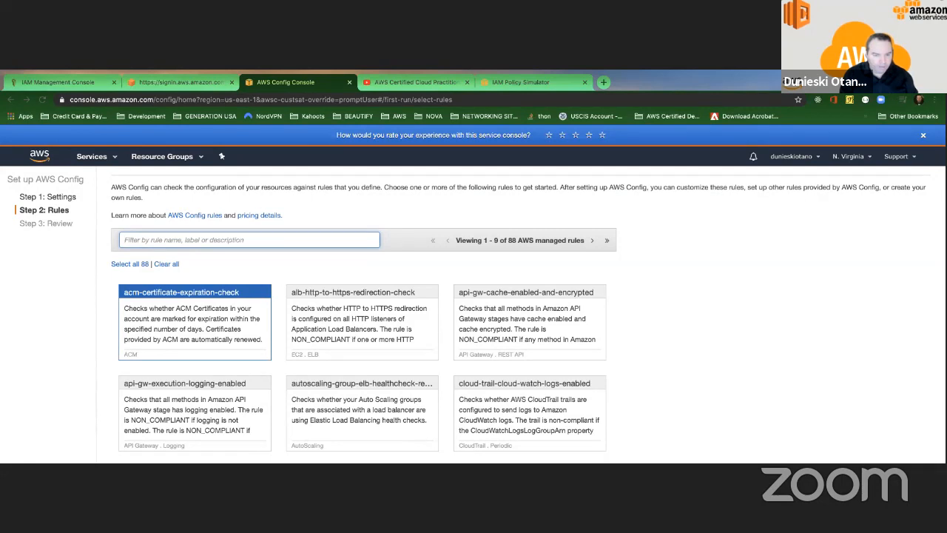
pyautogui.write('health')
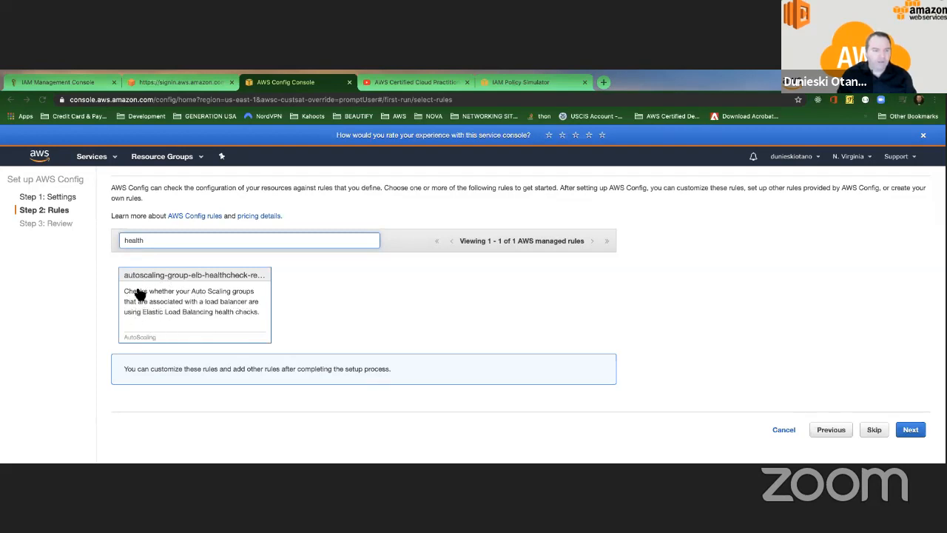
pyautogui.click(198, 301)
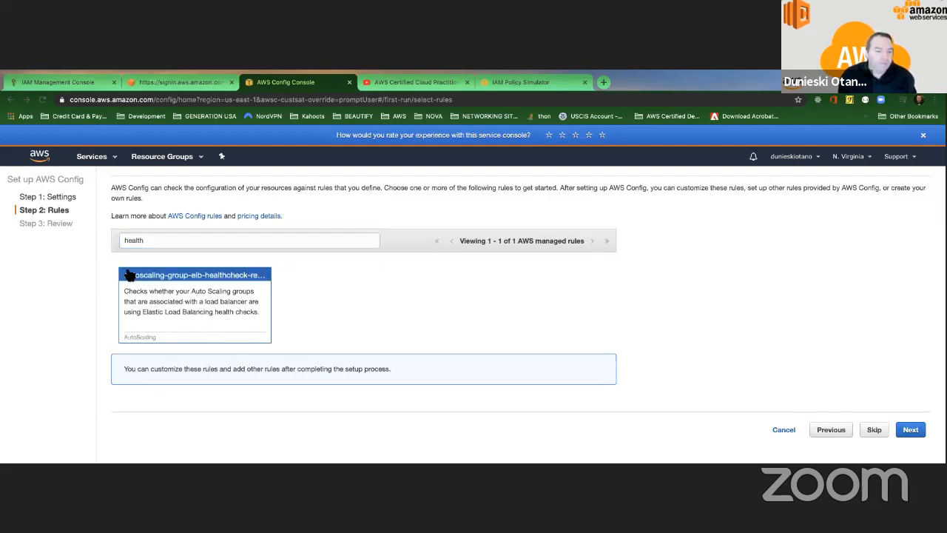
pyautogui.click(910, 430)
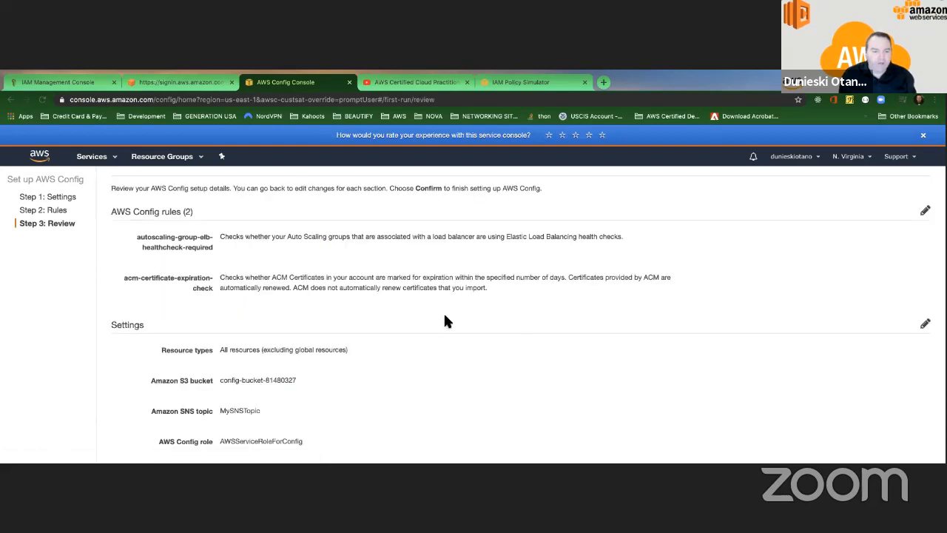
# Step: Check the two rules, bucket, MySNSTopic and role on Review, then confirm the setup
pyautogui.scroll(-2, 445, 321)
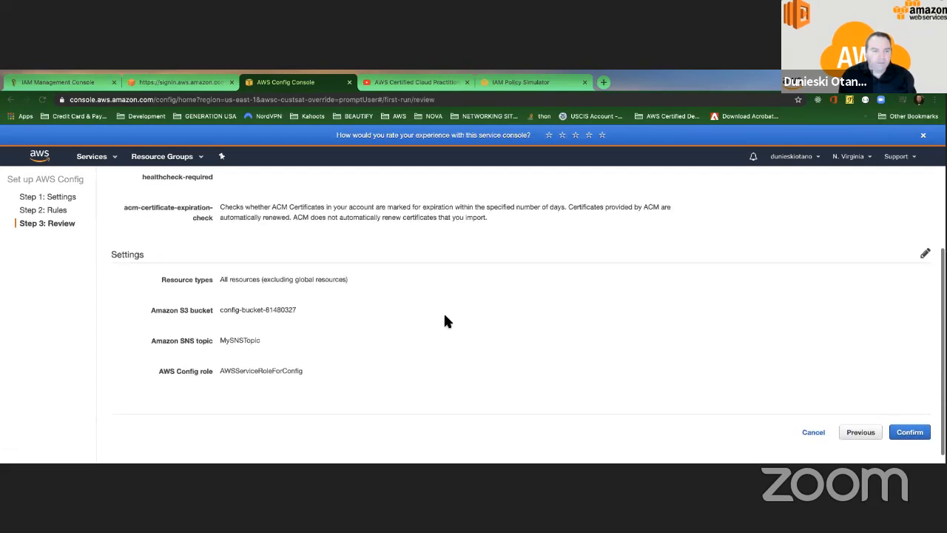
pyautogui.scroll(-1, 445, 320)
pyautogui.scroll(3, 445, 320)
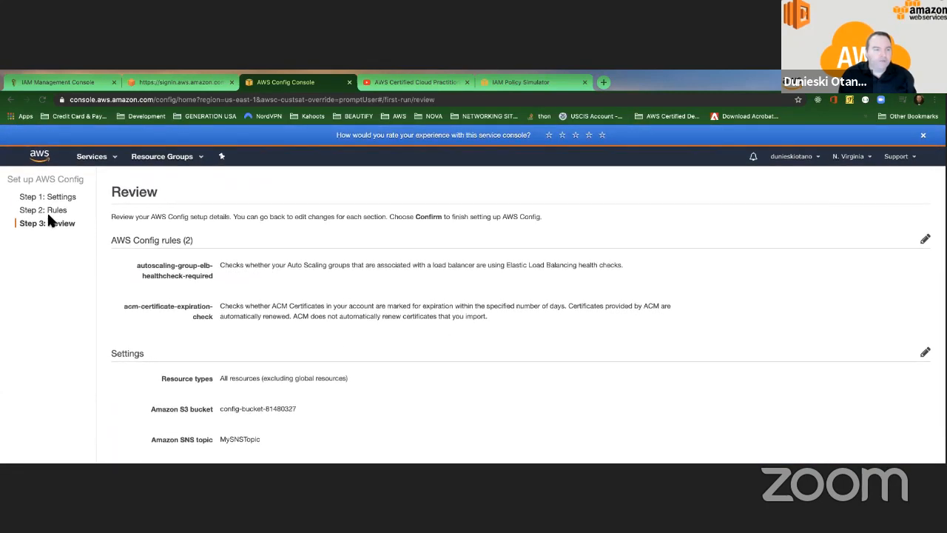
pyautogui.scroll(-3, 633, 410)
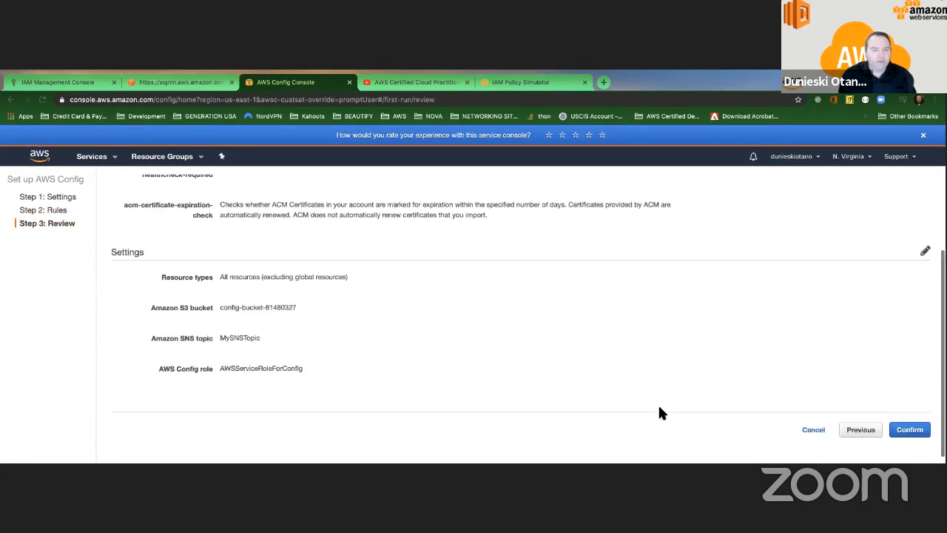
pyautogui.click(910, 430)
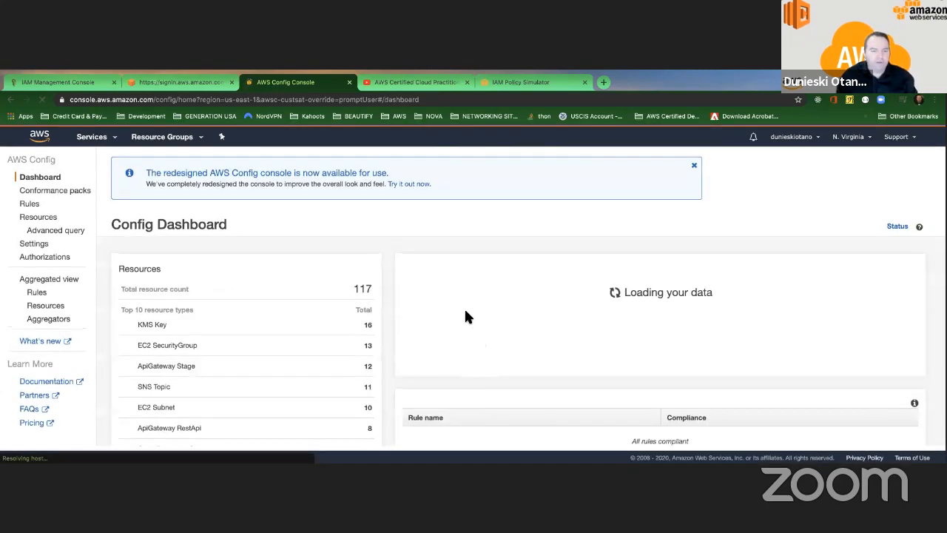
# Step: Open the KMS Key resource inventory from the new Config Dashboard
pyautogui.scroll(-3, 330, 318)
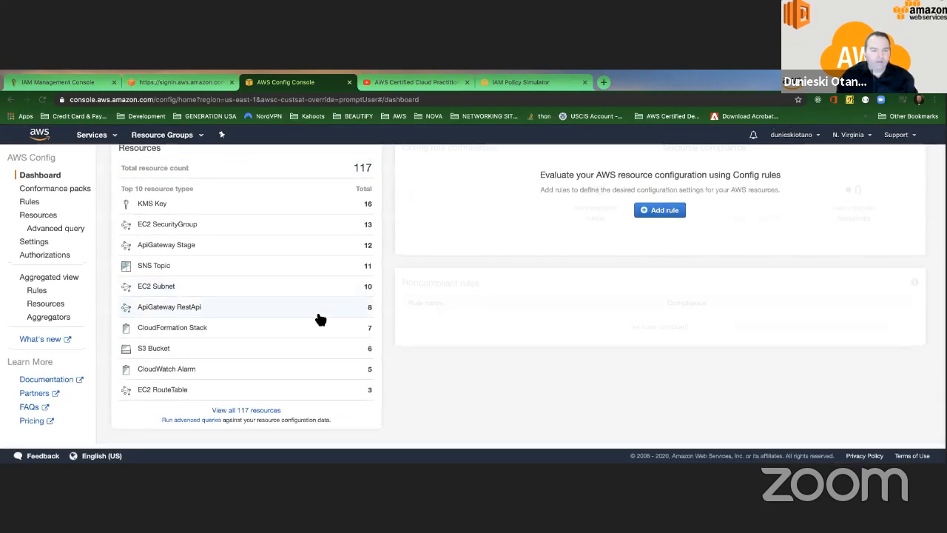
pyautogui.scroll(2, 320, 320)
pyautogui.scroll(-2, 318, 318)
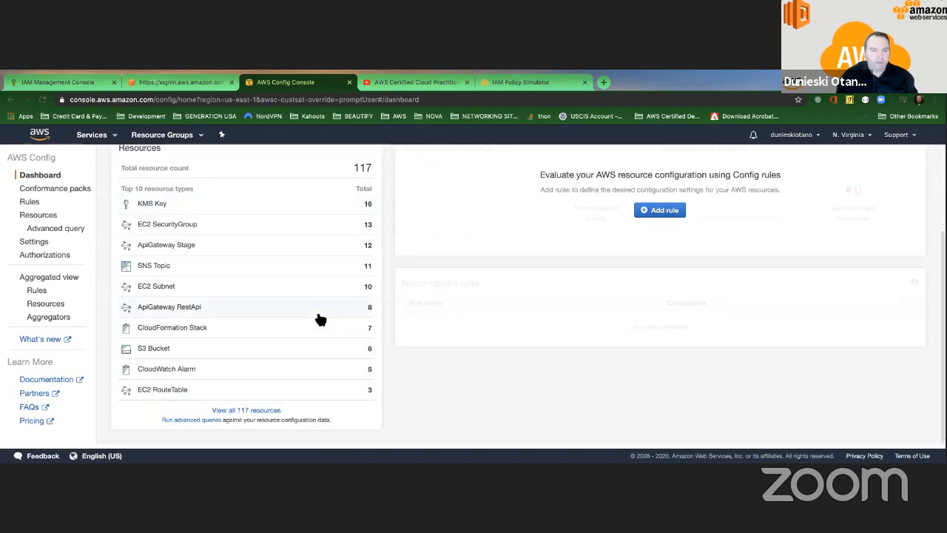
pyautogui.scroll(1, 222, 260)
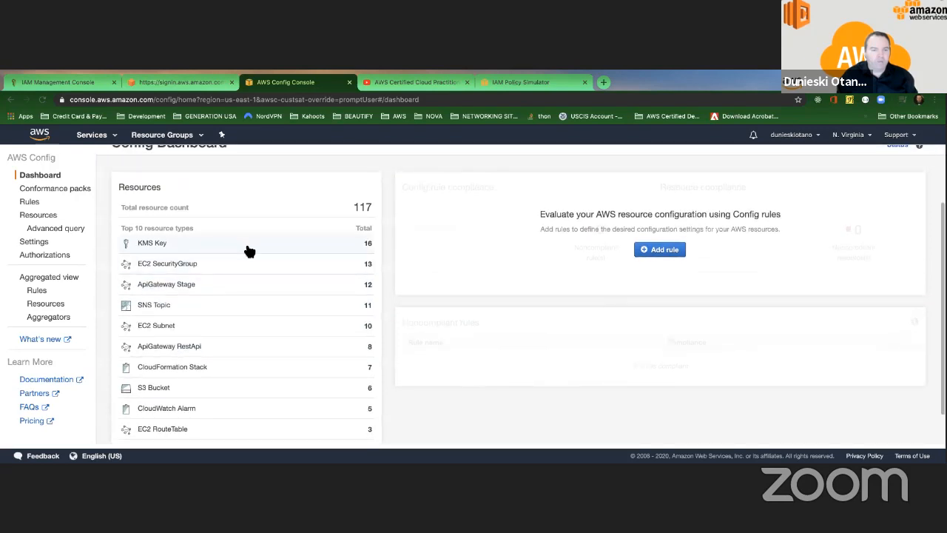
pyautogui.click(166, 244)
pyautogui.scroll(-8, 252, 326)
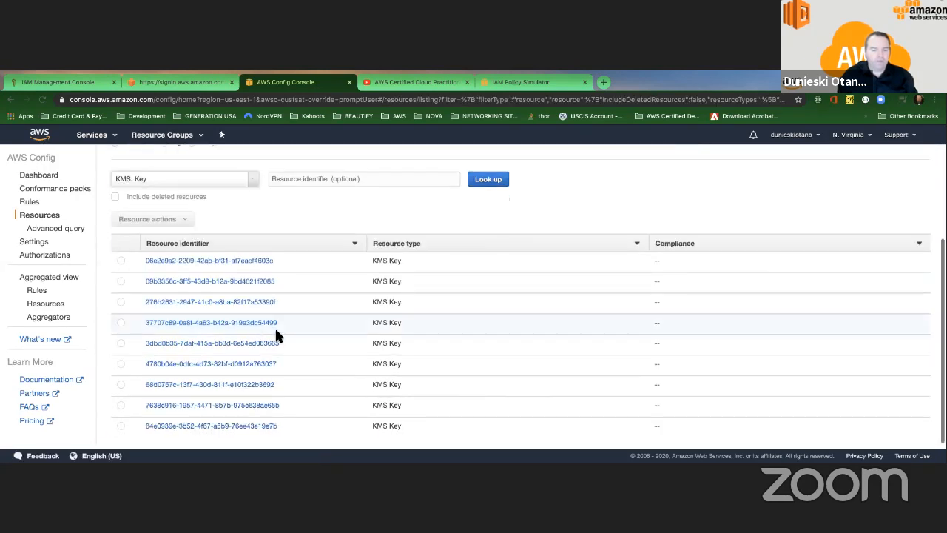
# Step: Return to the Config Dashboard and open Add rule from the rule compliance panel
pyautogui.click(10, 99)
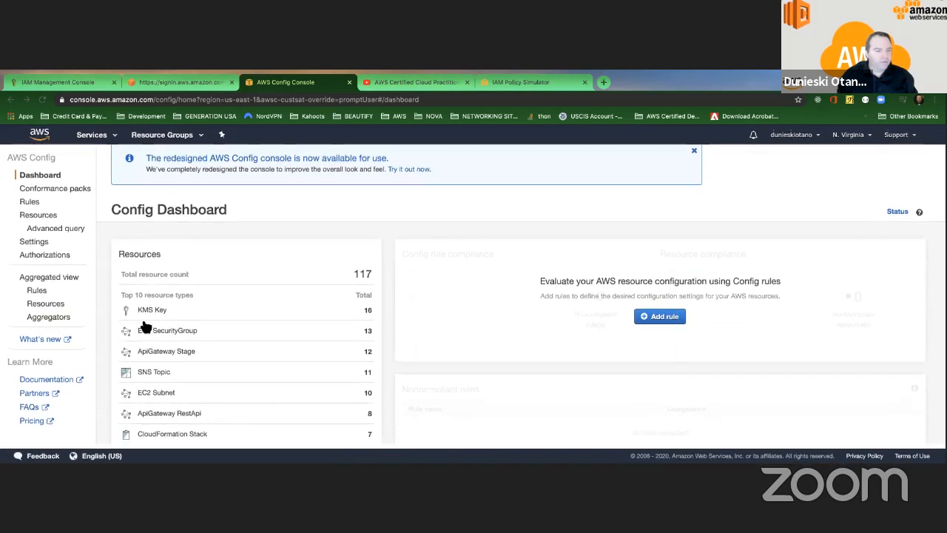
pyautogui.scroll(-3, 420, 344)
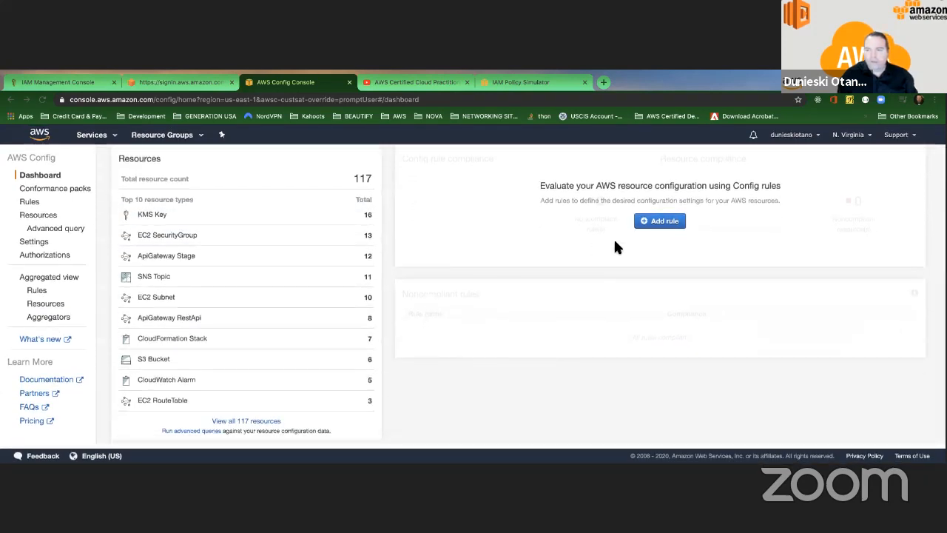
pyautogui.click(665, 223)
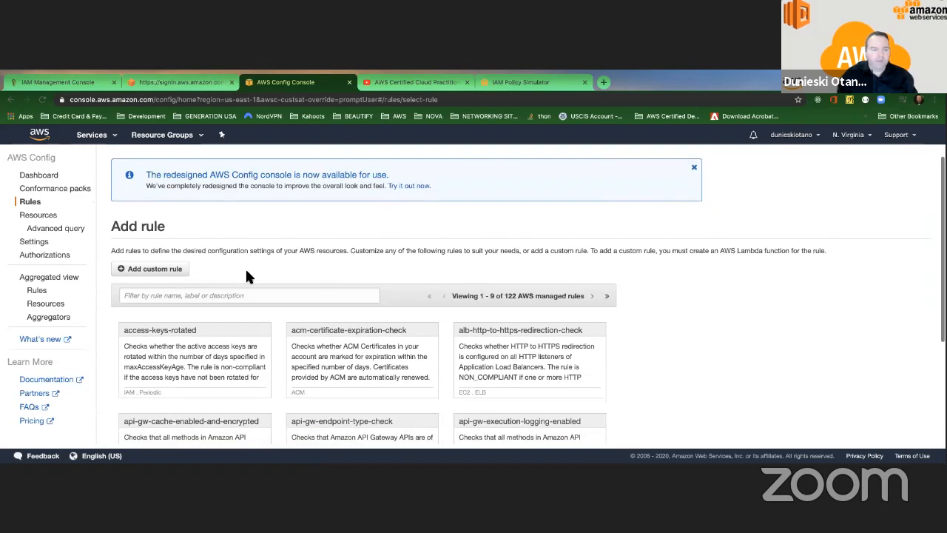
# Step: Go back to the Config Dashboard and list all SNS Topic resources
pyautogui.scroll(-2, 246, 272)
pyautogui.scroll(3, 166, 184)
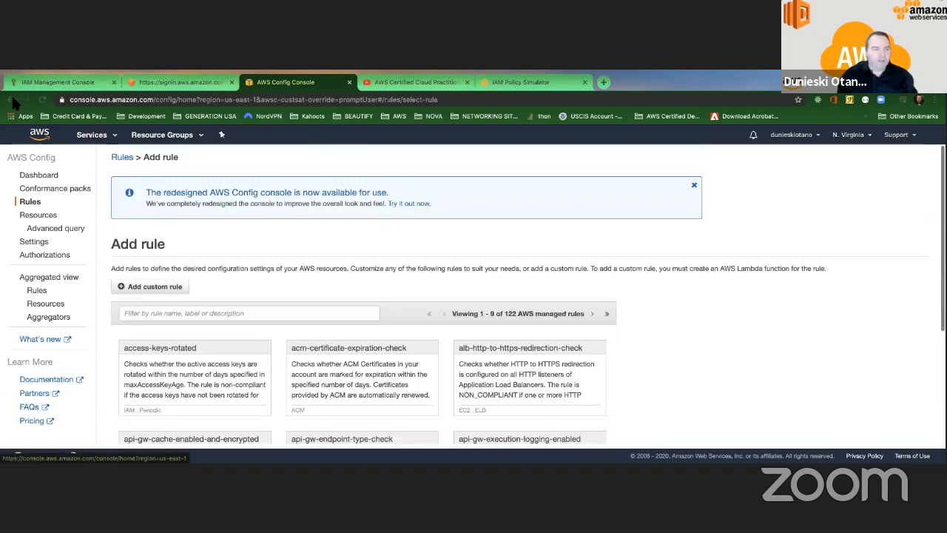
pyautogui.click(11, 99)
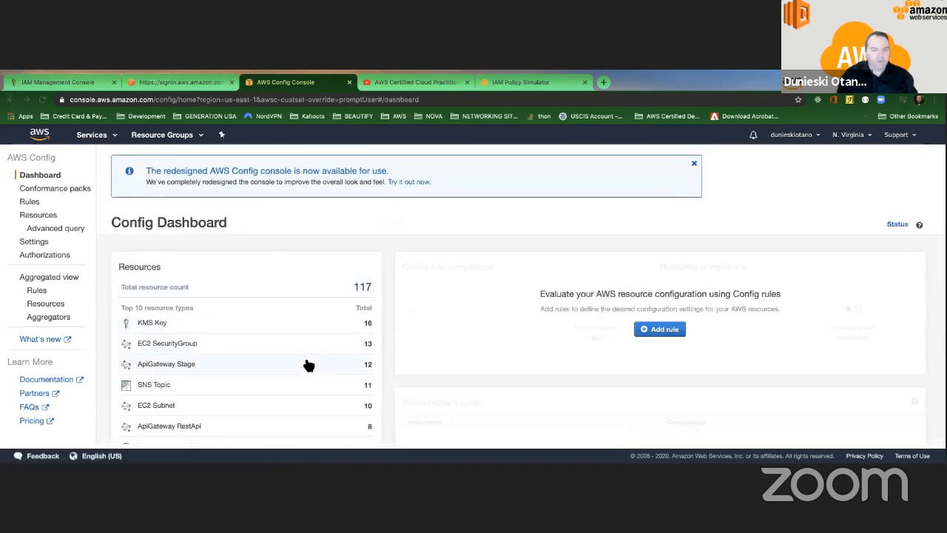
pyautogui.scroll(-3, 304, 359)
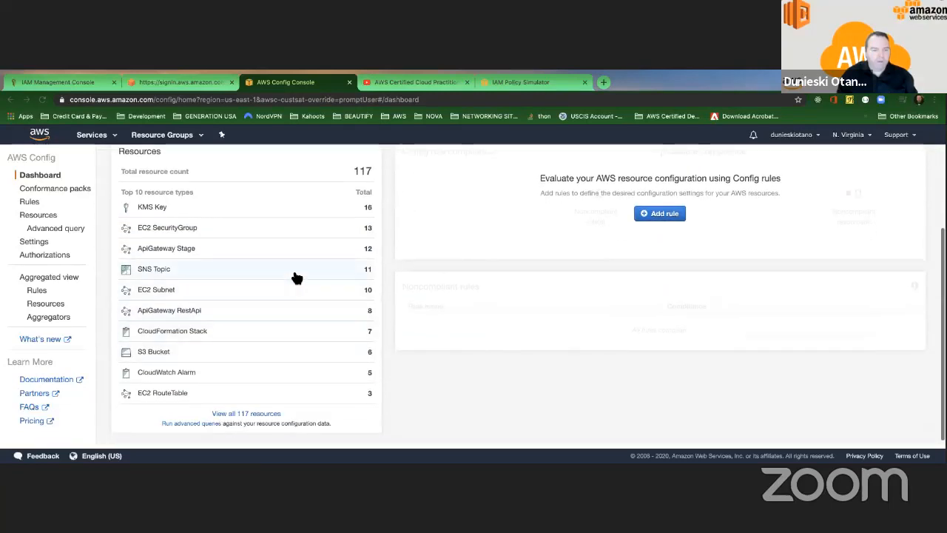
pyautogui.click(293, 275)
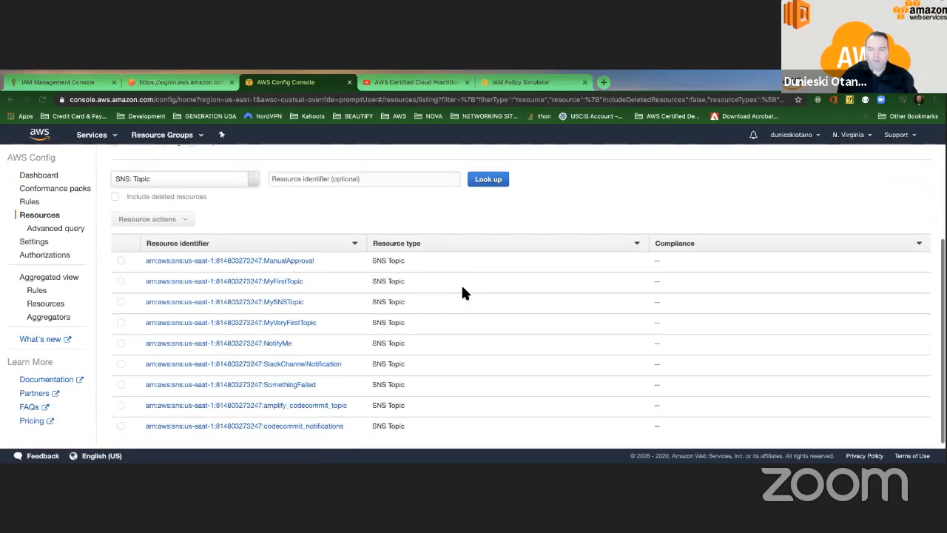
# Step: Open the ManualApproval topic's details and start adding a rule from there
pyautogui.scroll(-2, 463, 293)
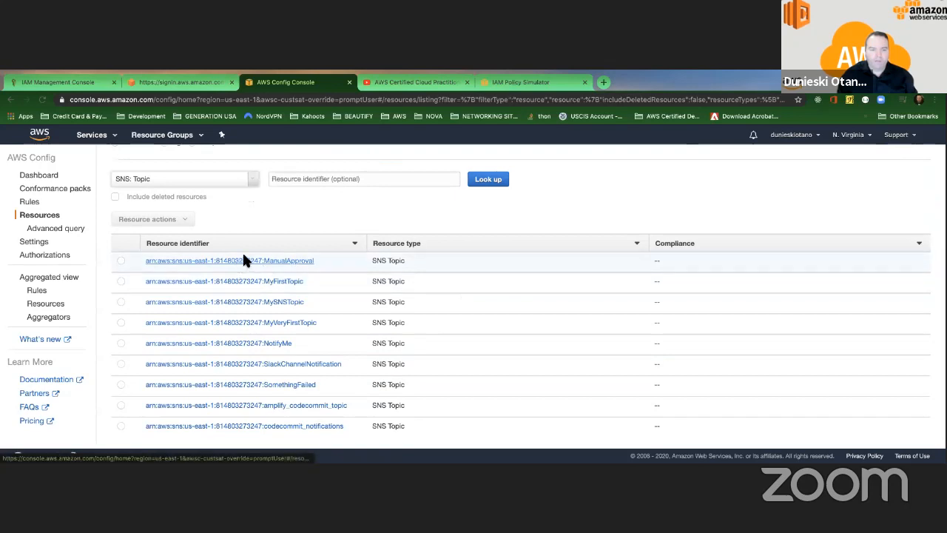
pyautogui.click(277, 265)
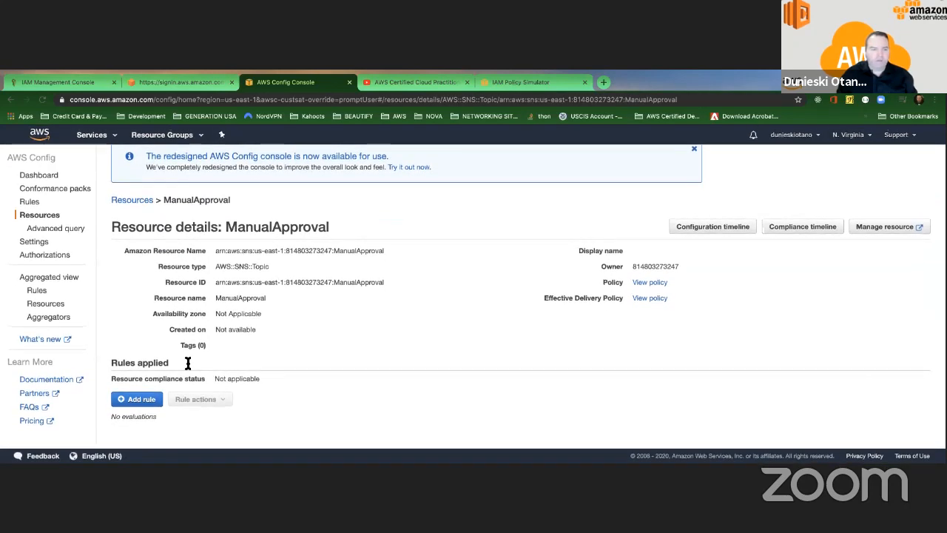
pyautogui.click(144, 405)
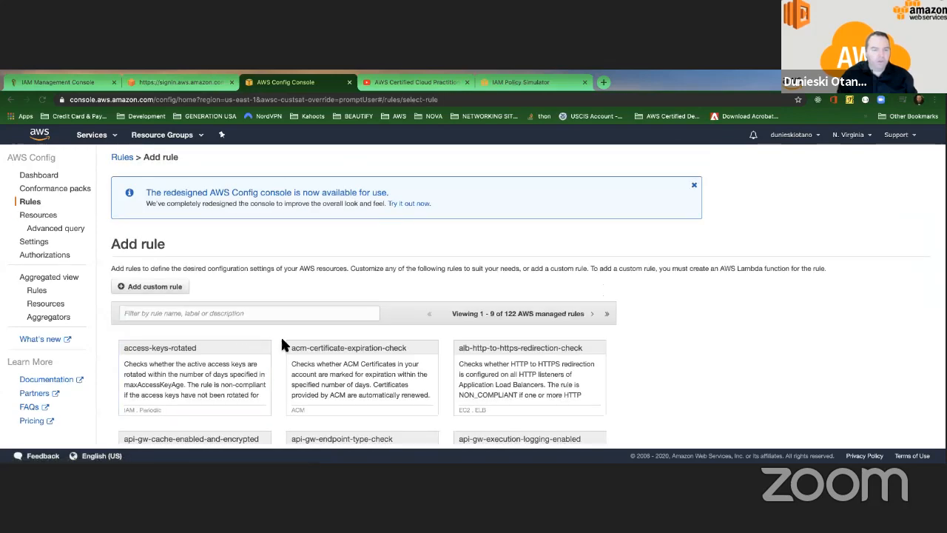
# Step: Scroll through the 122 managed rule cards, then view Conformance packs, which lists none deployed
pyautogui.scroll(-1, 286, 345)
pyautogui.scroll(-1, 291, 356)
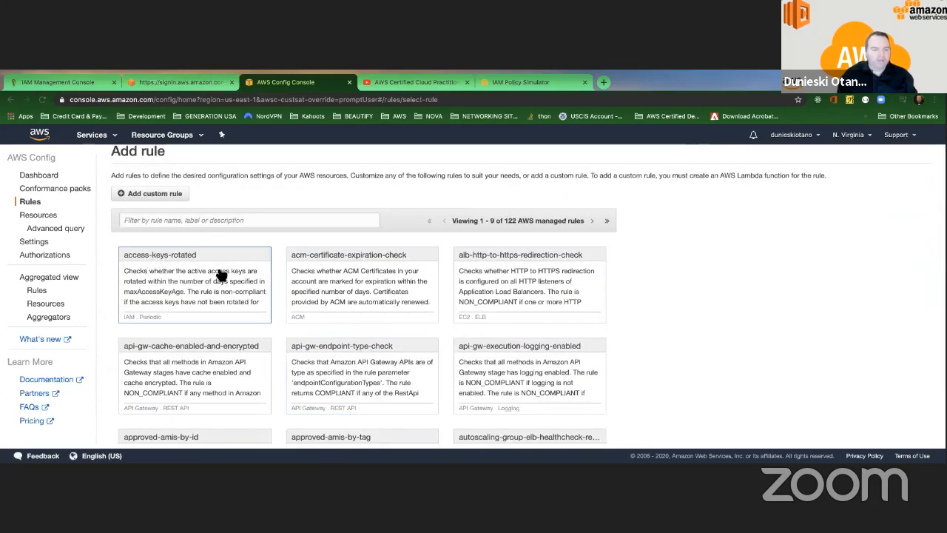
pyautogui.scroll(-2, 417, 289)
pyautogui.scroll(5, 399, 276)
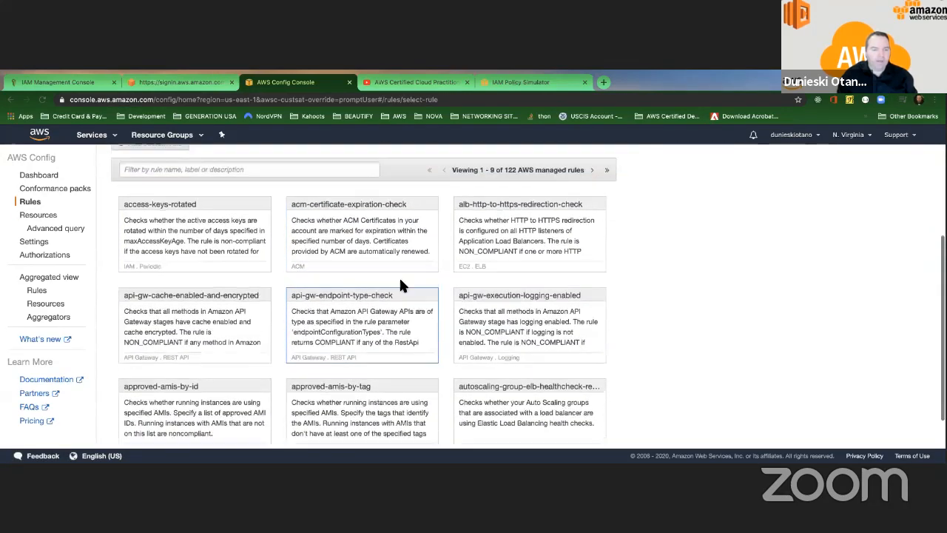
pyautogui.click(47, 188)
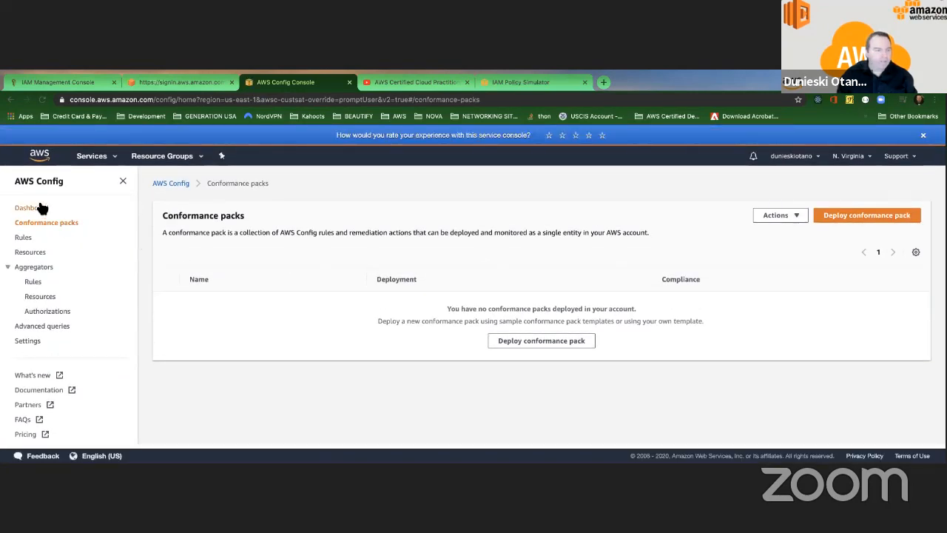
# Step: Scroll the dashboard's Resource inventory and Compliance status, then list the seven CloudFormation stacks
pyautogui.click(39, 208)
pyautogui.scroll(-2, 238, 270)
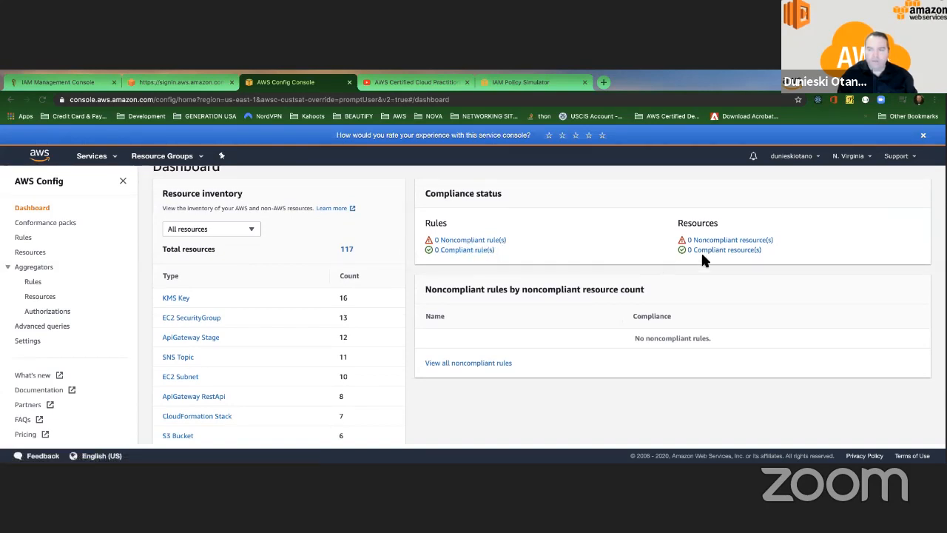
pyautogui.scroll(-2, 470, 270)
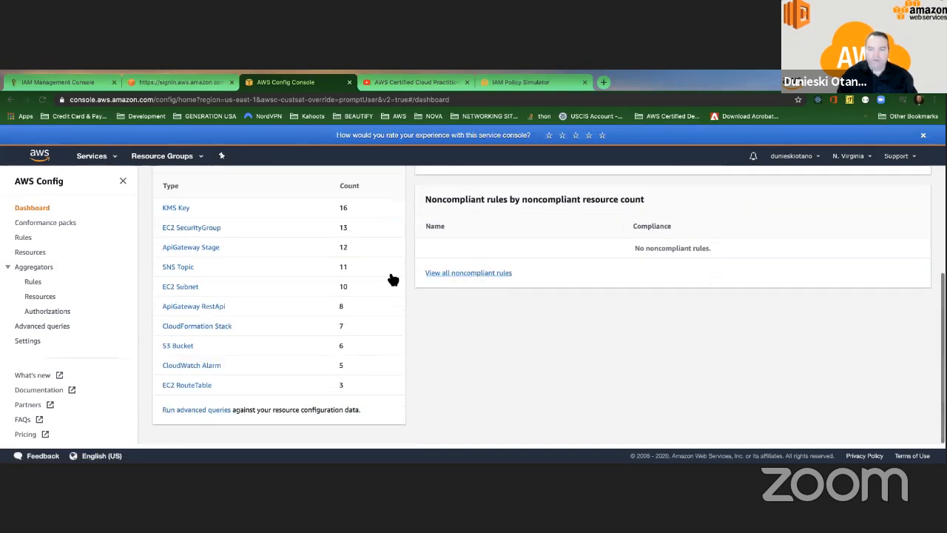
pyautogui.scroll(3, 320, 281)
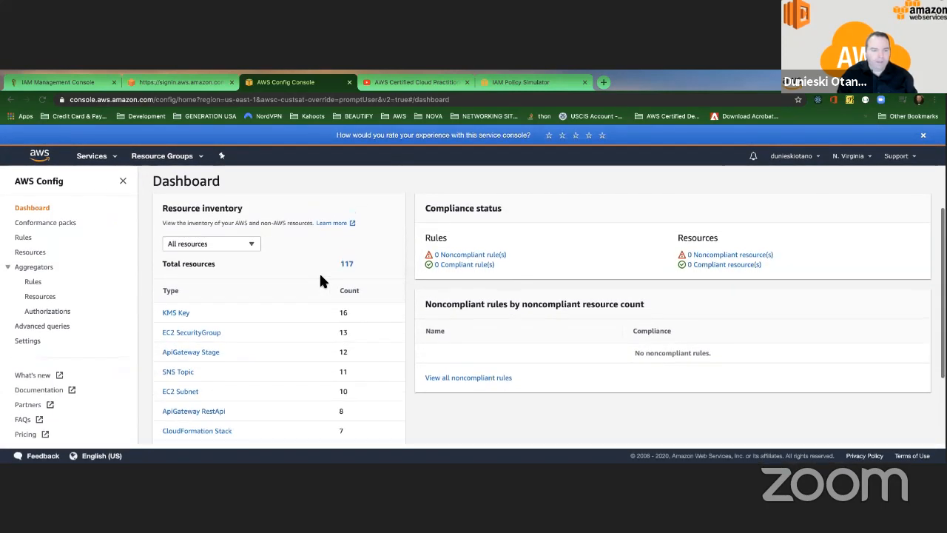
pyautogui.scroll(2, 319, 274)
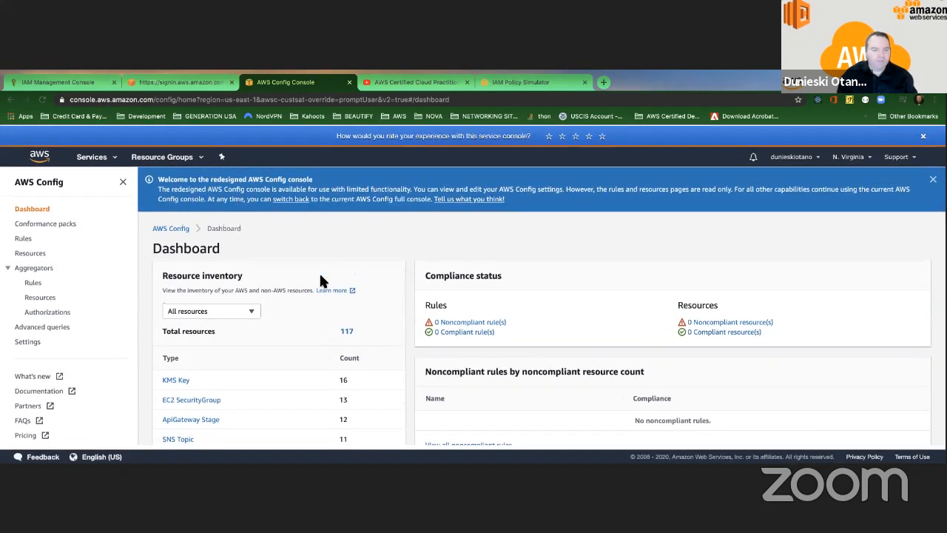
pyautogui.scroll(-5, 269, 275)
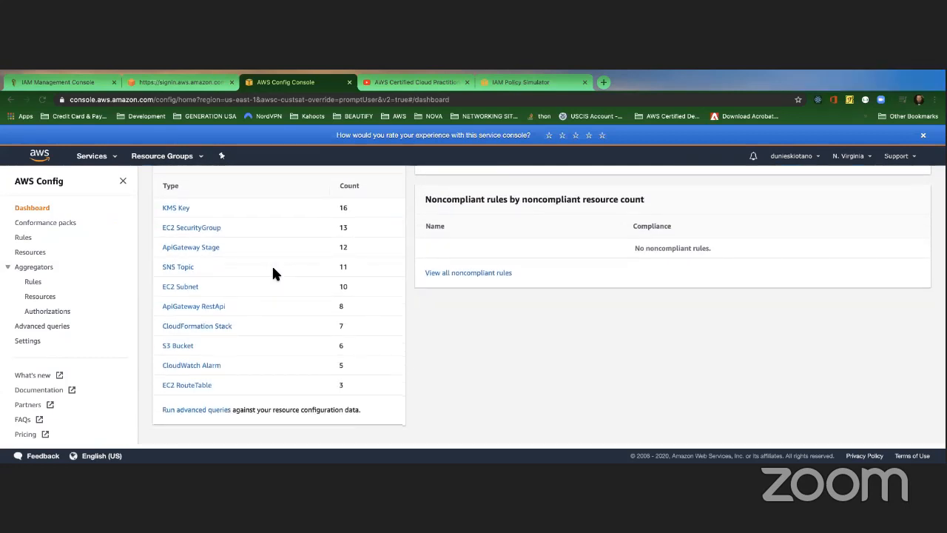
pyautogui.scroll(1, 272, 274)
pyautogui.scroll(-1, 271, 274)
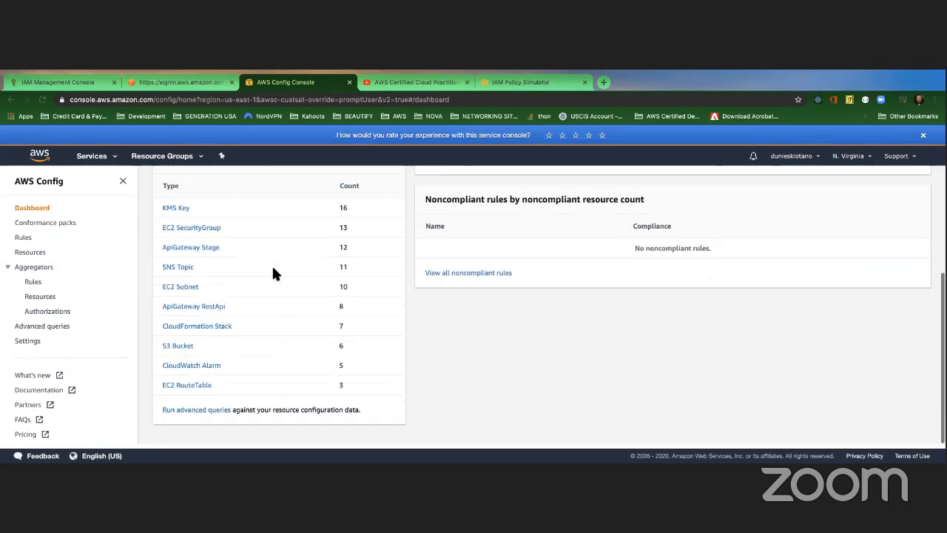
pyautogui.click(223, 326)
# Step: Scroll through the current resource list, then return to the AWS Config dashboard
pyautogui.scroll(-4, 315, 311)
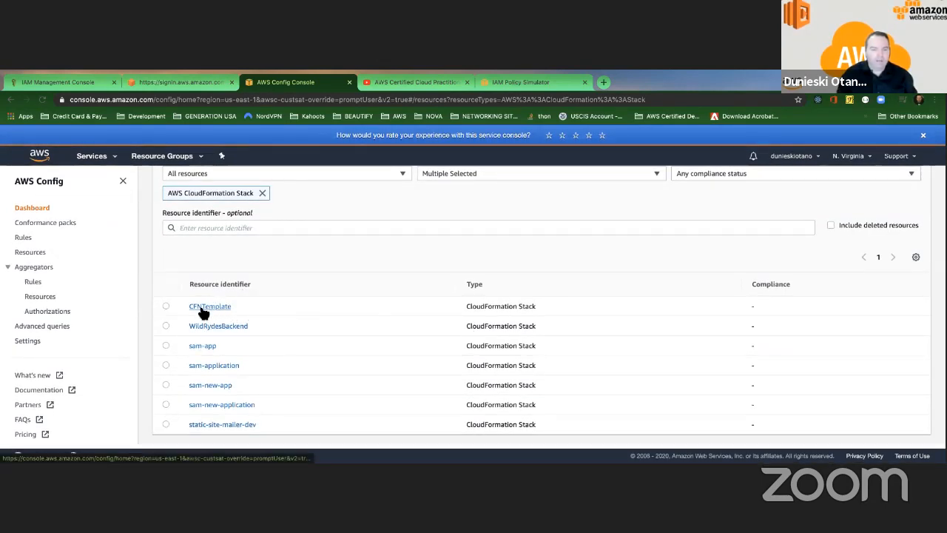
pyautogui.scroll(2, 203, 303)
pyautogui.scroll(-2, 200, 306)
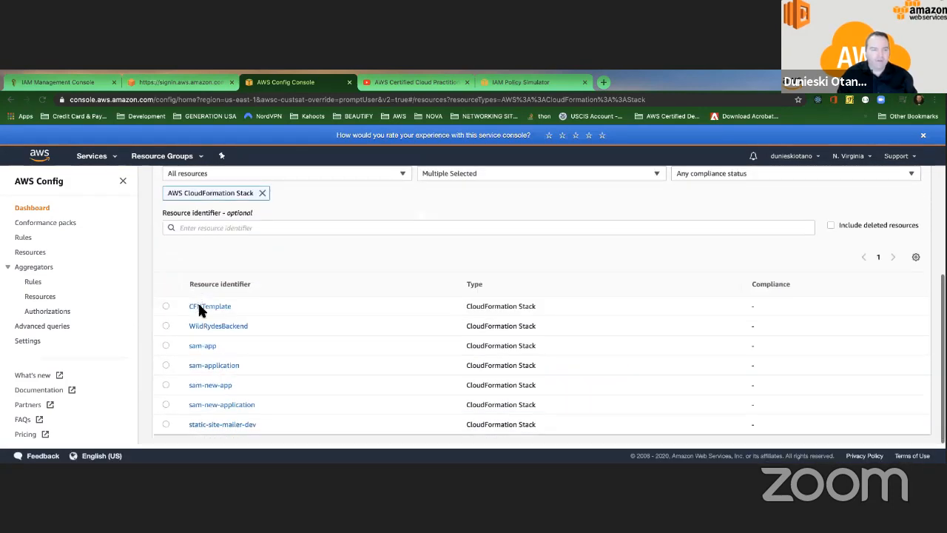
pyautogui.scroll(3, 195, 281)
pyautogui.scroll(-3, 191, 273)
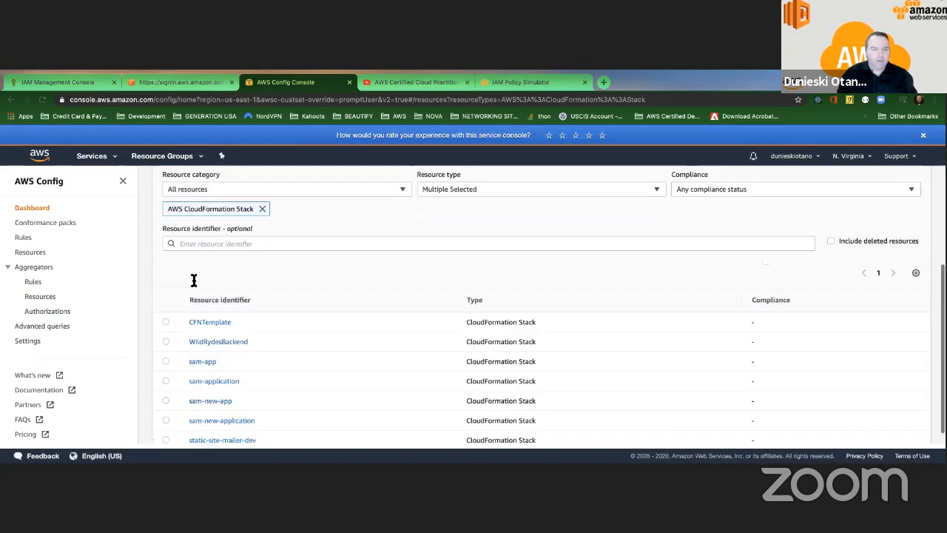
pyautogui.click(10, 99)
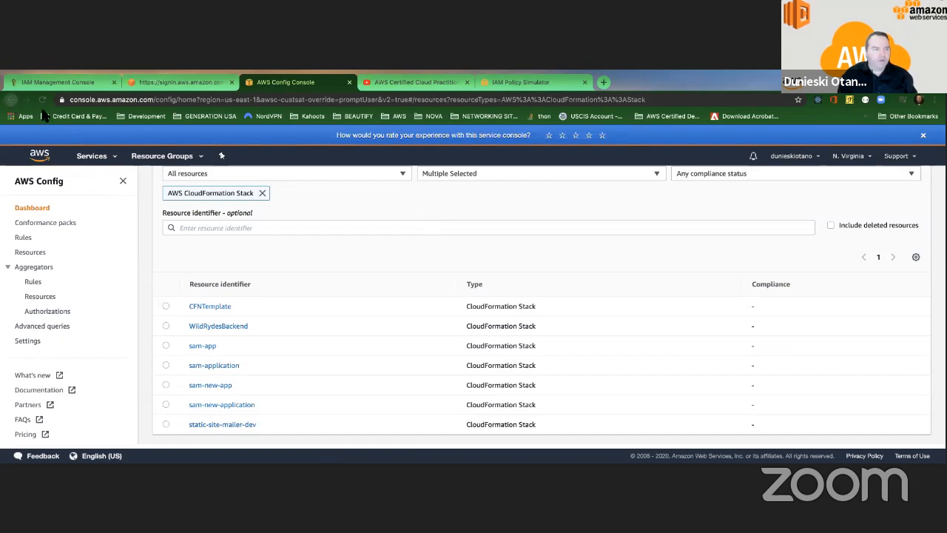
# Step: List the recorded EC2 Subnet resources and scroll through them
pyautogui.scroll(-4, 302, 337)
pyautogui.scroll(2, 205, 237)
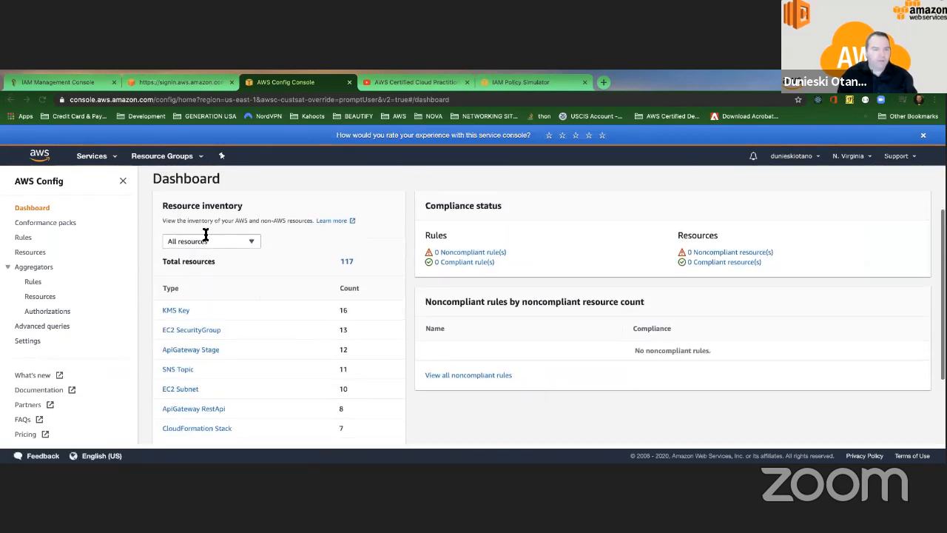
pyautogui.scroll(-3, 337, 305)
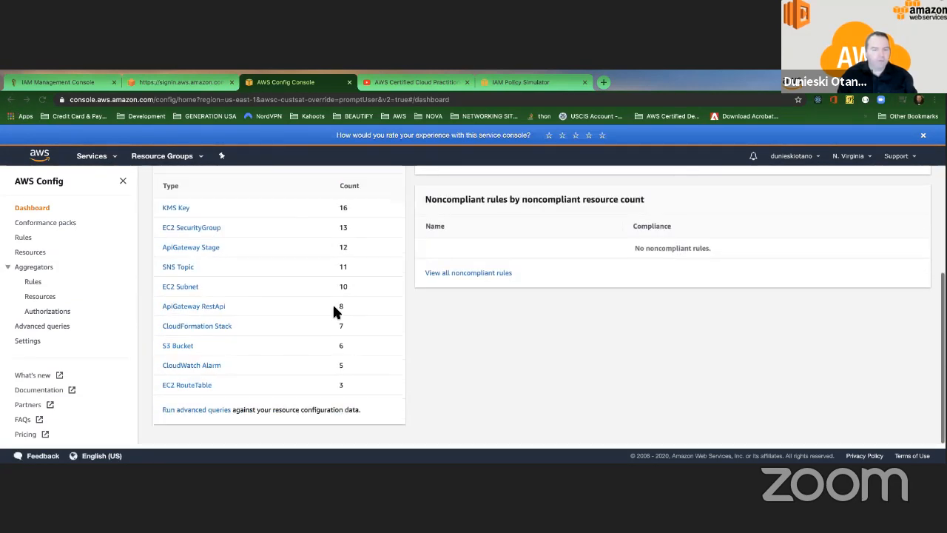
pyautogui.click(185, 288)
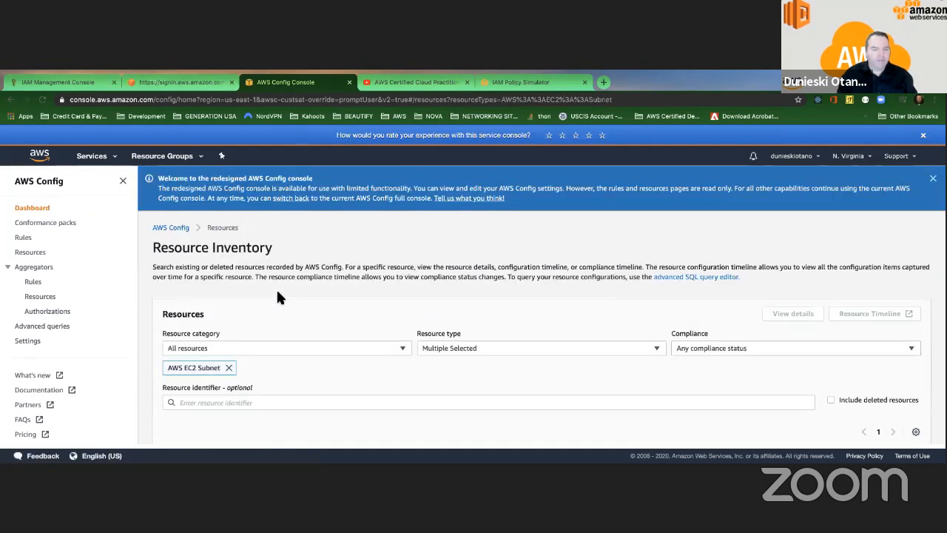
pyautogui.scroll(-5, 276, 292)
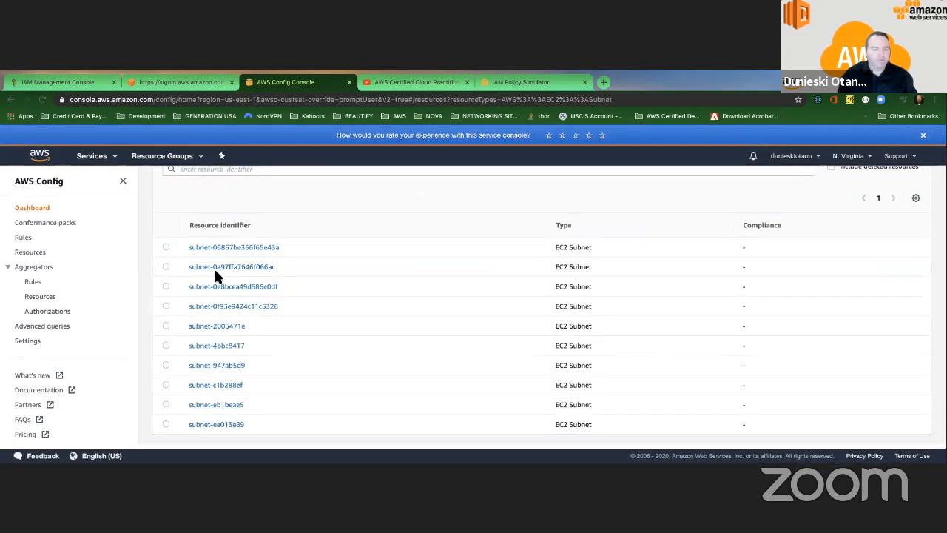
# Step: Browse the six recorded S3 Buckets, such as myclassroom.site, then return to the dashboard
pyautogui.click(11, 99)
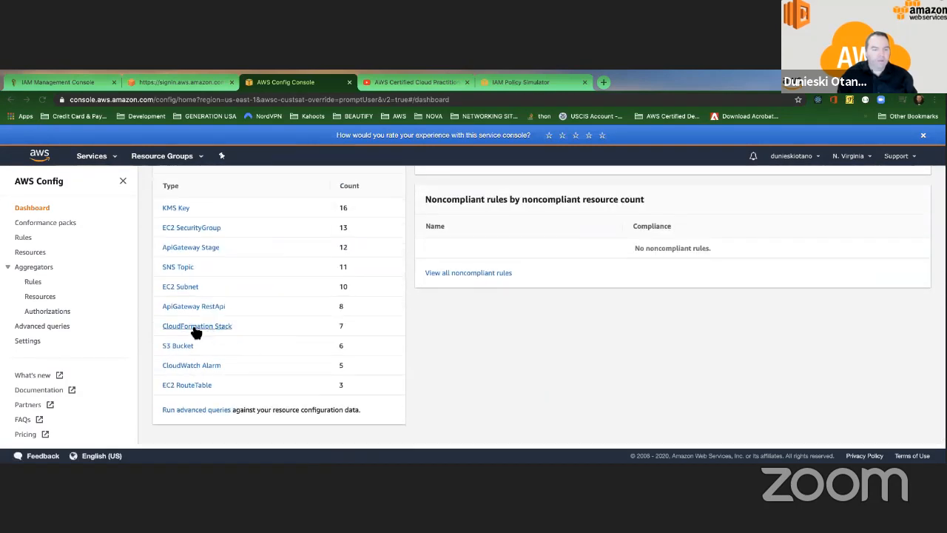
pyautogui.click(179, 348)
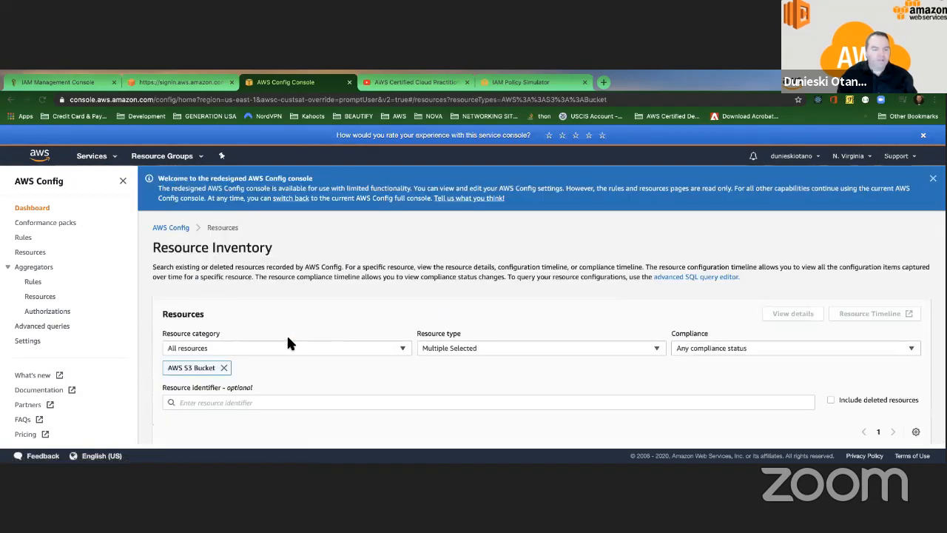
pyautogui.scroll(-3, 287, 334)
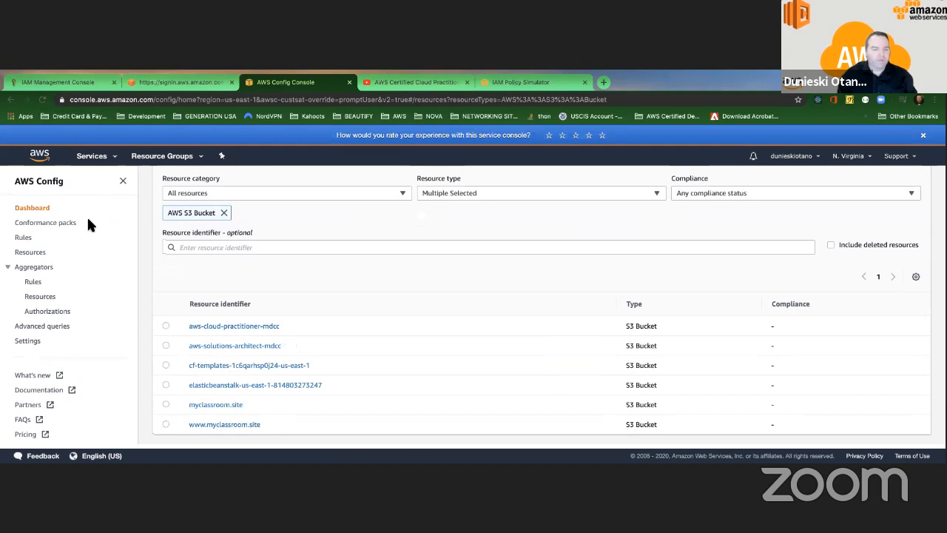
pyautogui.click(31, 207)
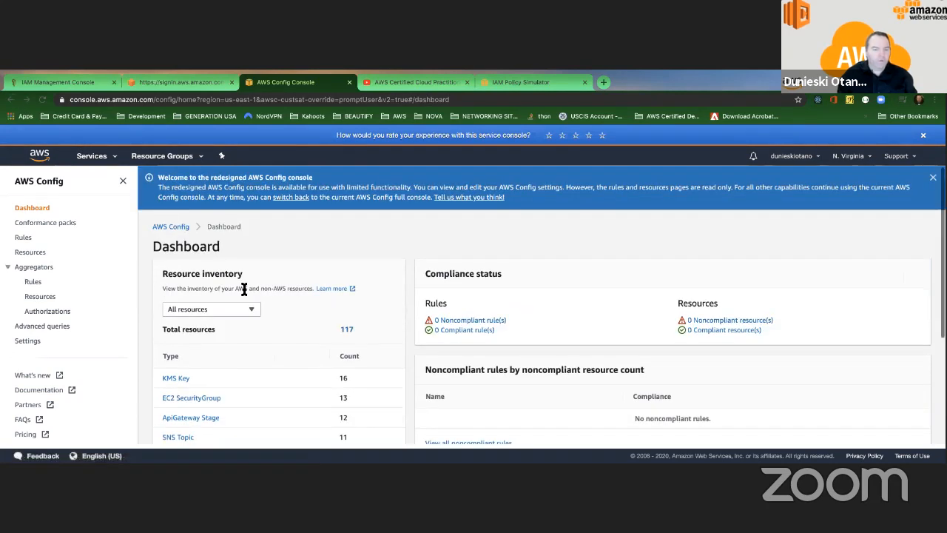
pyautogui.scroll(-2, 244, 289)
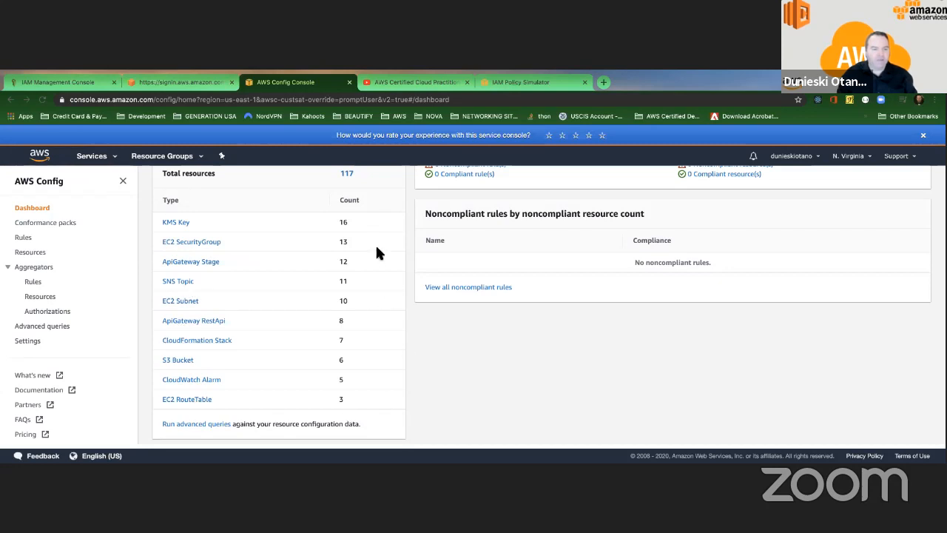
pyautogui.scroll(2, 282, 222)
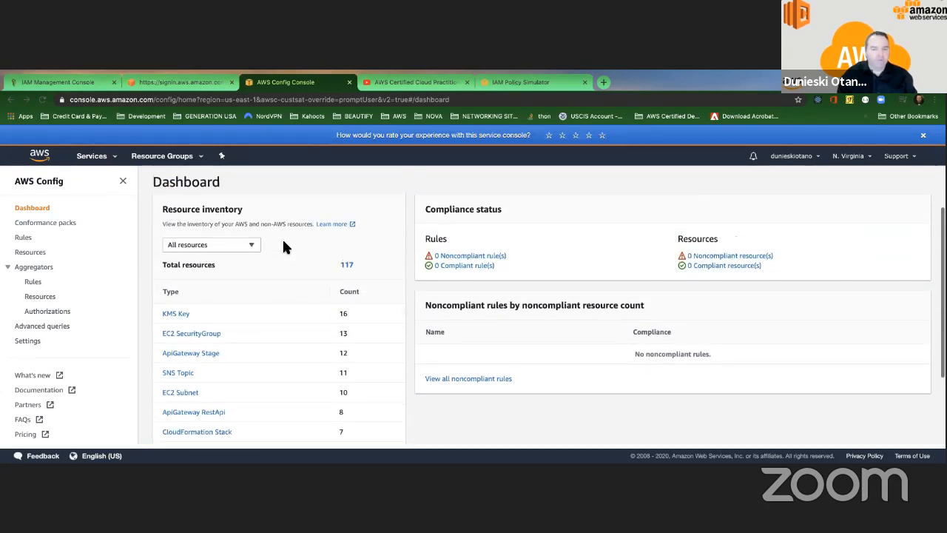
pyautogui.scroll(-2, 217, 262)
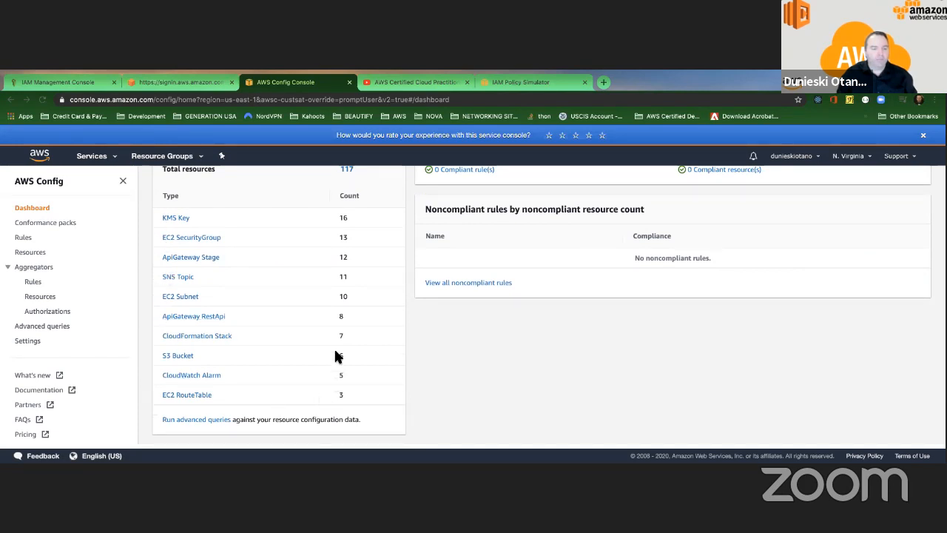
pyautogui.scroll(3, 229, 247)
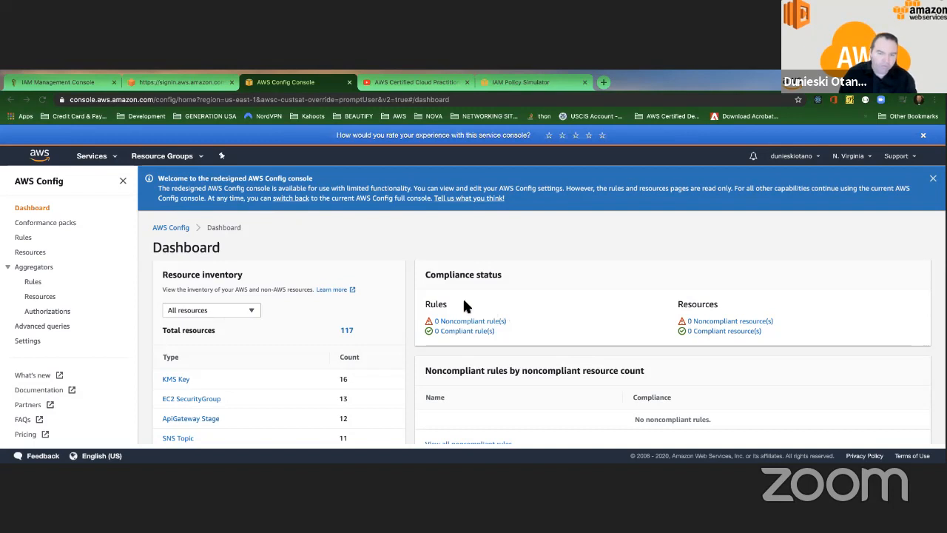
# Step: Highlight the zero noncompliant Rules and Resources counts, then switch to the slideshow
pyautogui.moveTo(421, 305); pyautogui.dragTo(422, 333)
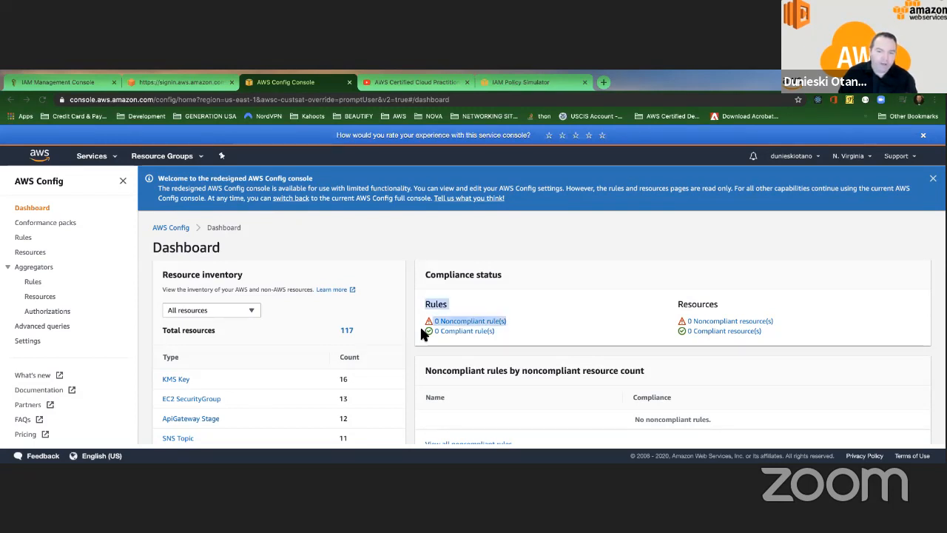
pyautogui.click(418, 336)
pyautogui.scroll(-1, 476, 328)
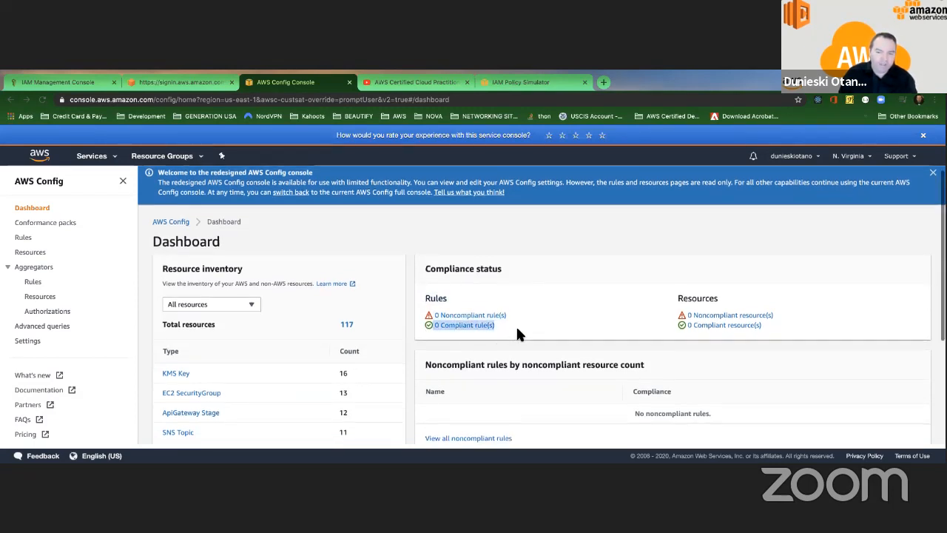
pyautogui.scroll(1, 518, 319)
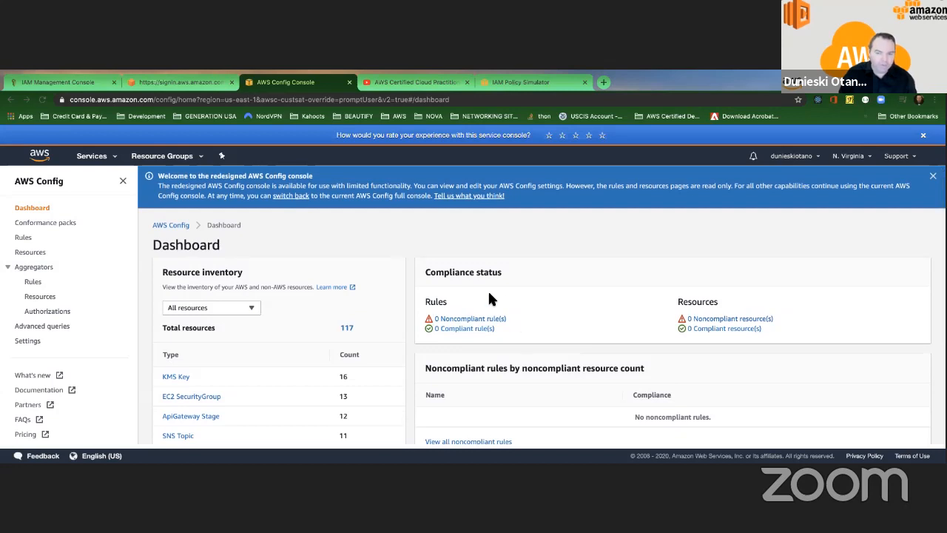
pyautogui.moveTo(419, 303); pyautogui.dragTo(416, 340)
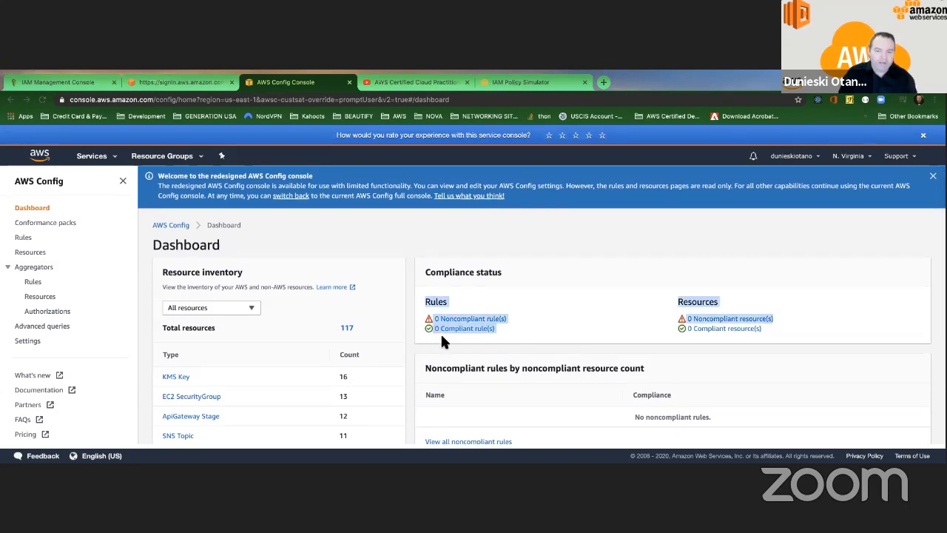
pyautogui.click(442, 339)
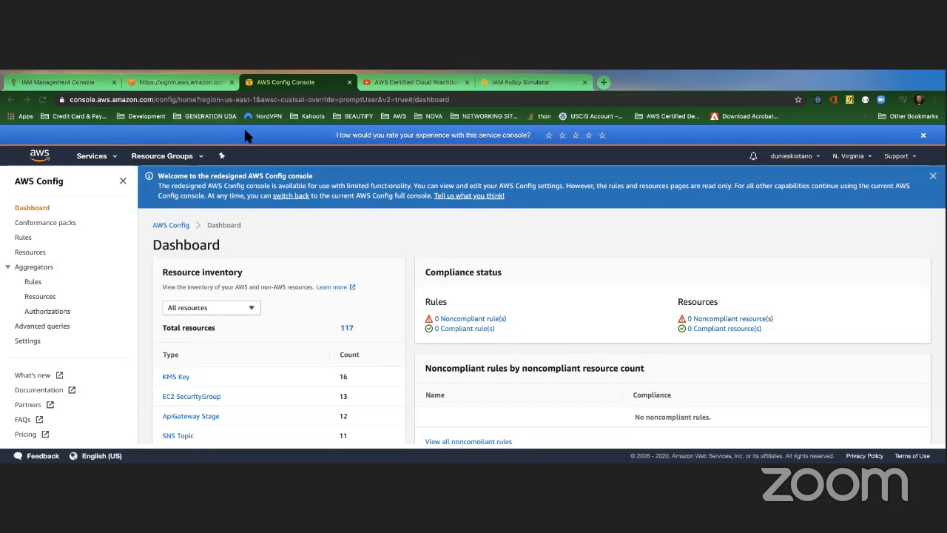
pyautogui.hotkey('ctrl', 'Left')
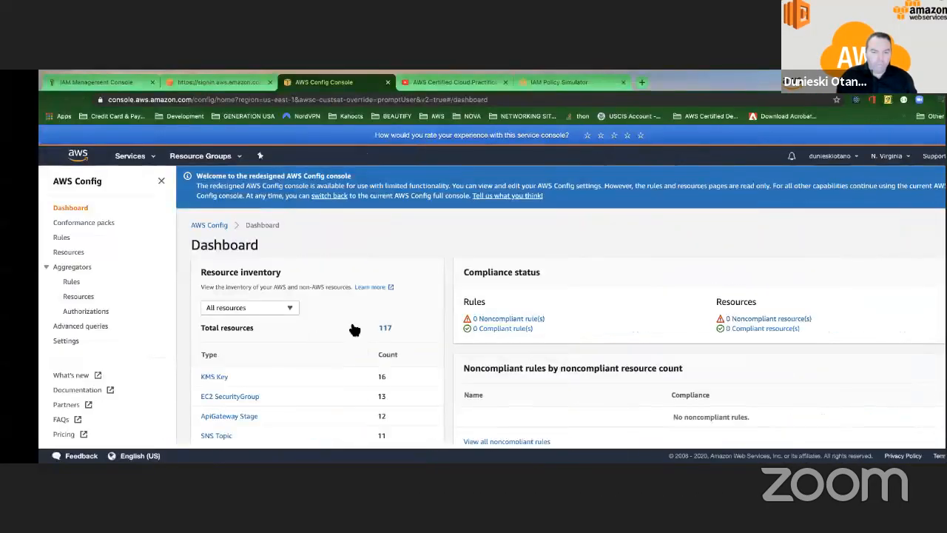
# Step: Scan the resource inventory, KMS Key 16 down to EC2 RouteTable 3, then switch to the slideshow
pyautogui.scroll(-3, 321, 325)
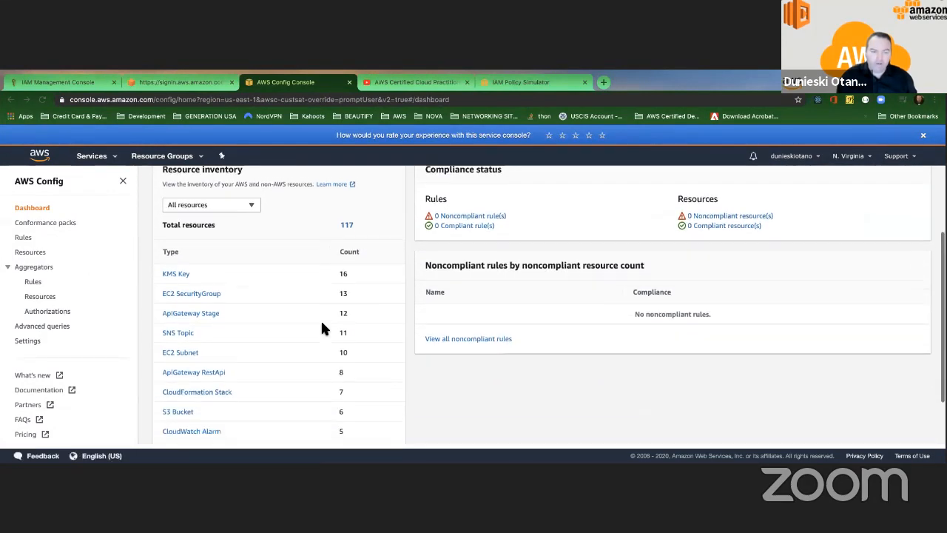
pyautogui.scroll(-1, 322, 325)
pyautogui.scroll(4, 321, 325)
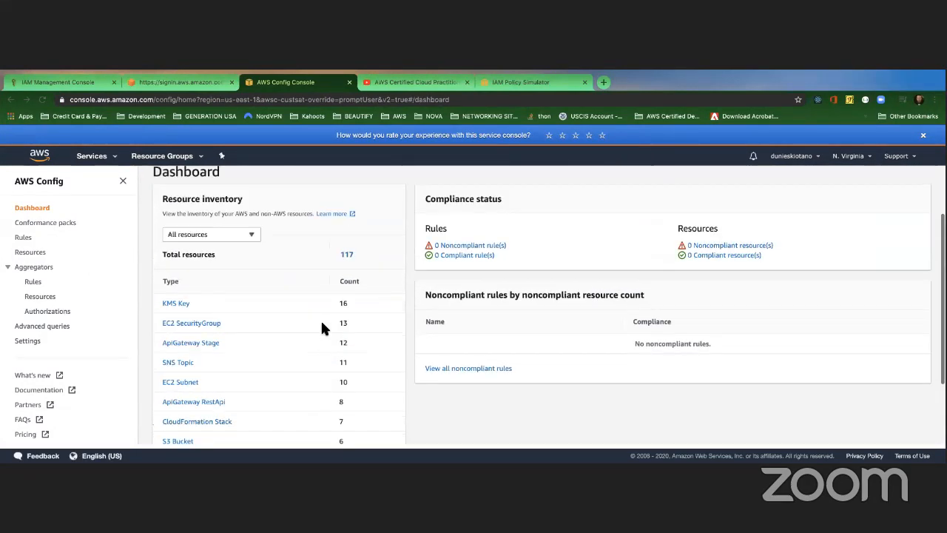
pyautogui.scroll(-3, 321, 324)
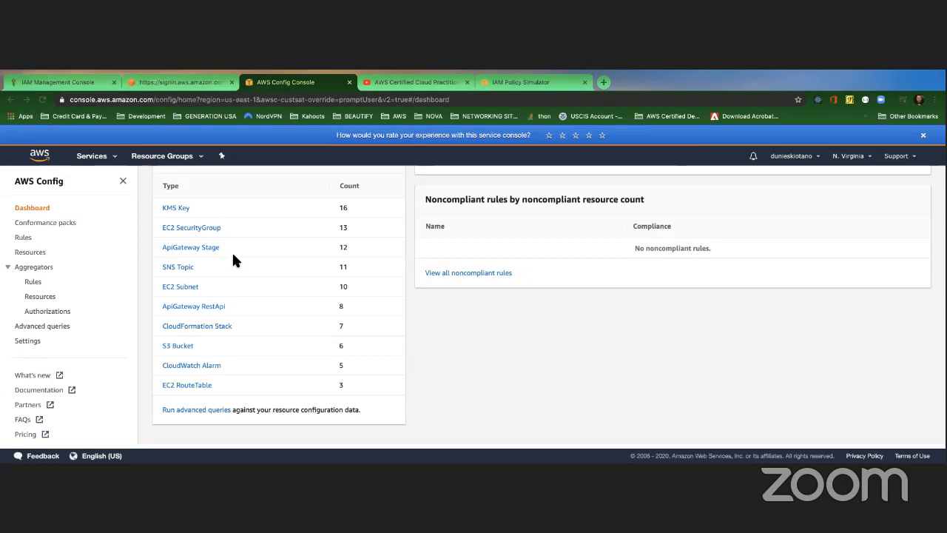
pyautogui.scroll(3, 232, 251)
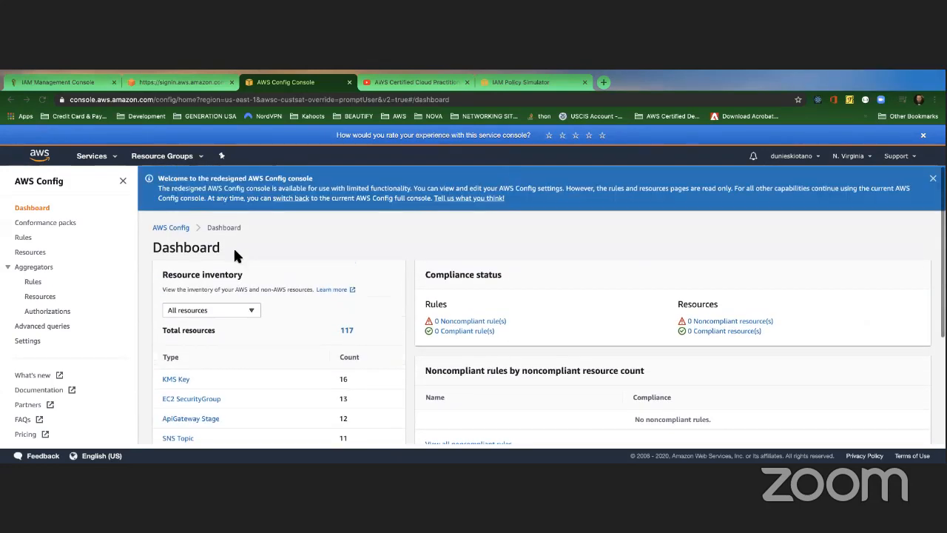
pyautogui.hotkey('ctrl', 'Left')
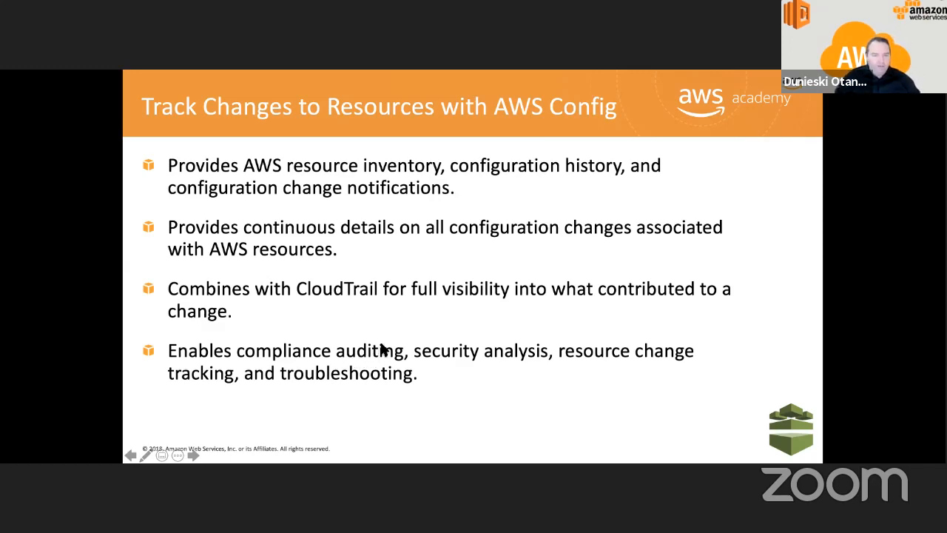
# Step: Page ahead to the AWS Config Summary slide and back to AWS Config Overview
pyautogui.hotkey('ctrl', 'Right')
pyautogui.hotkey('ctrl', 'Left')
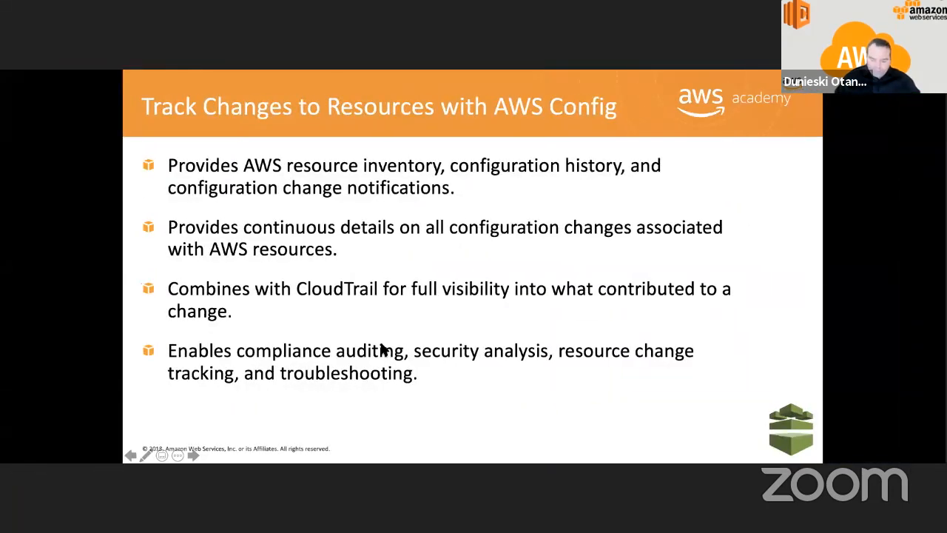
pyautogui.press('Right')
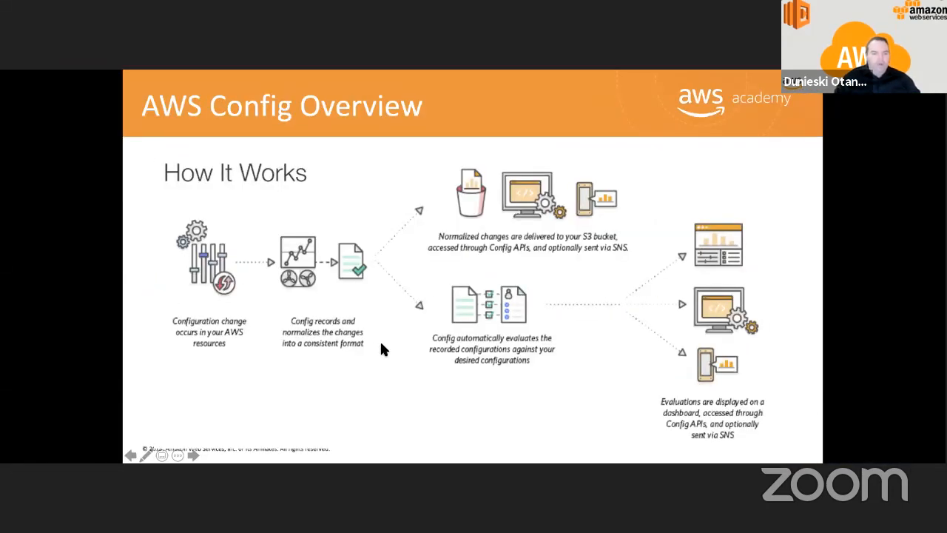
pyautogui.press('Right')
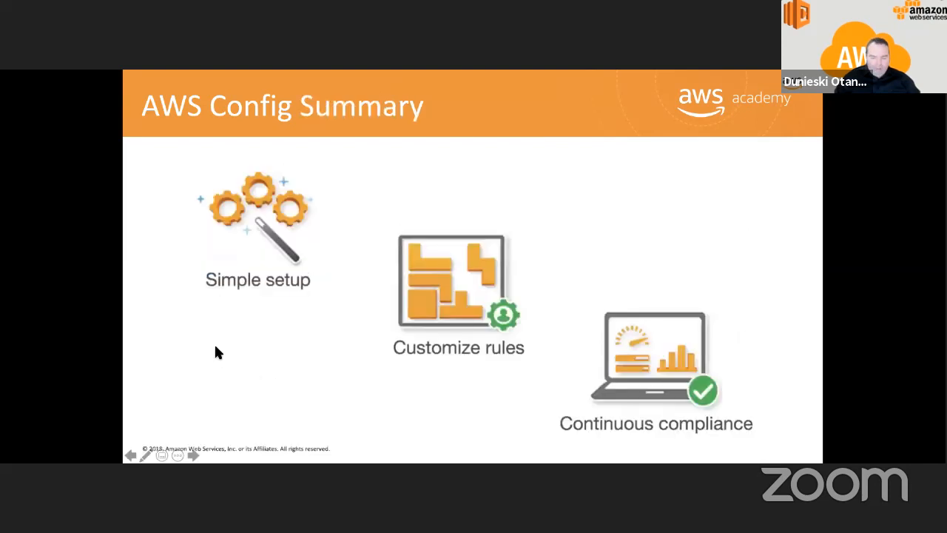
pyautogui.press('Left')
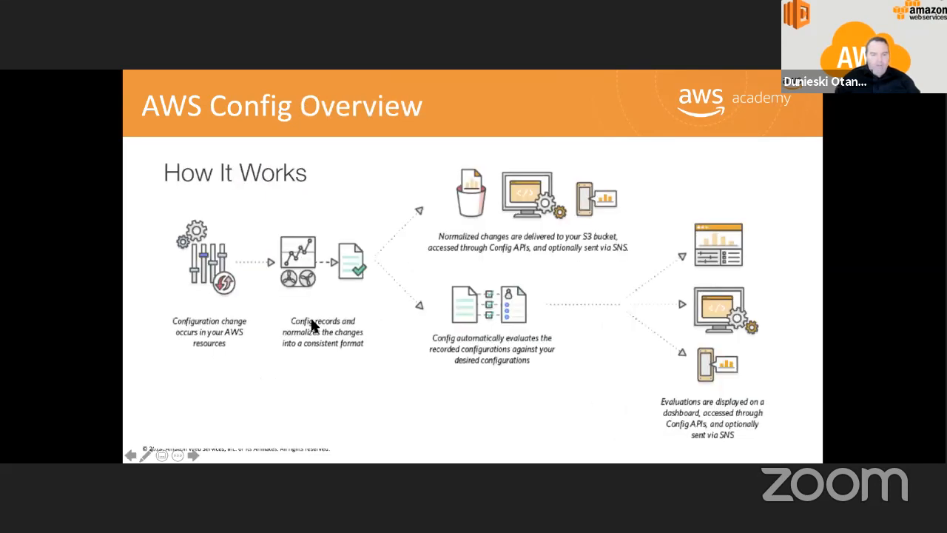